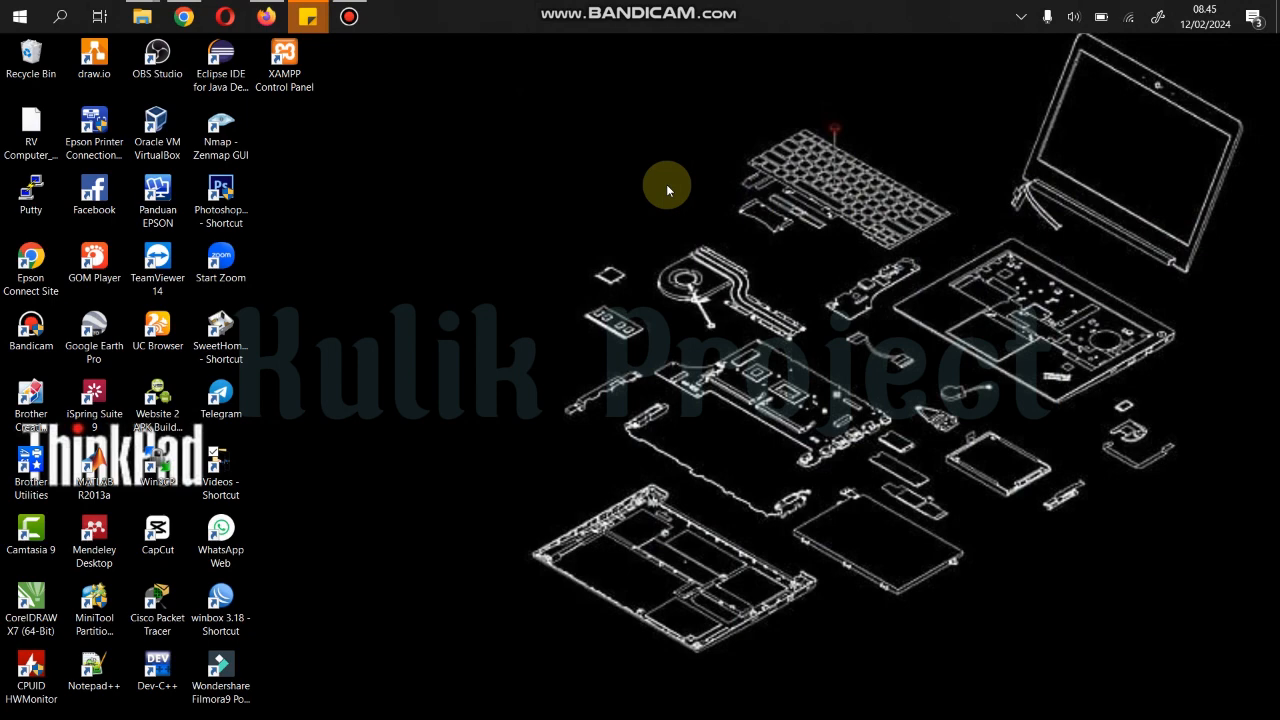
Step: Launch Microsoft Word and create a blank document
key("super")
type("wo")
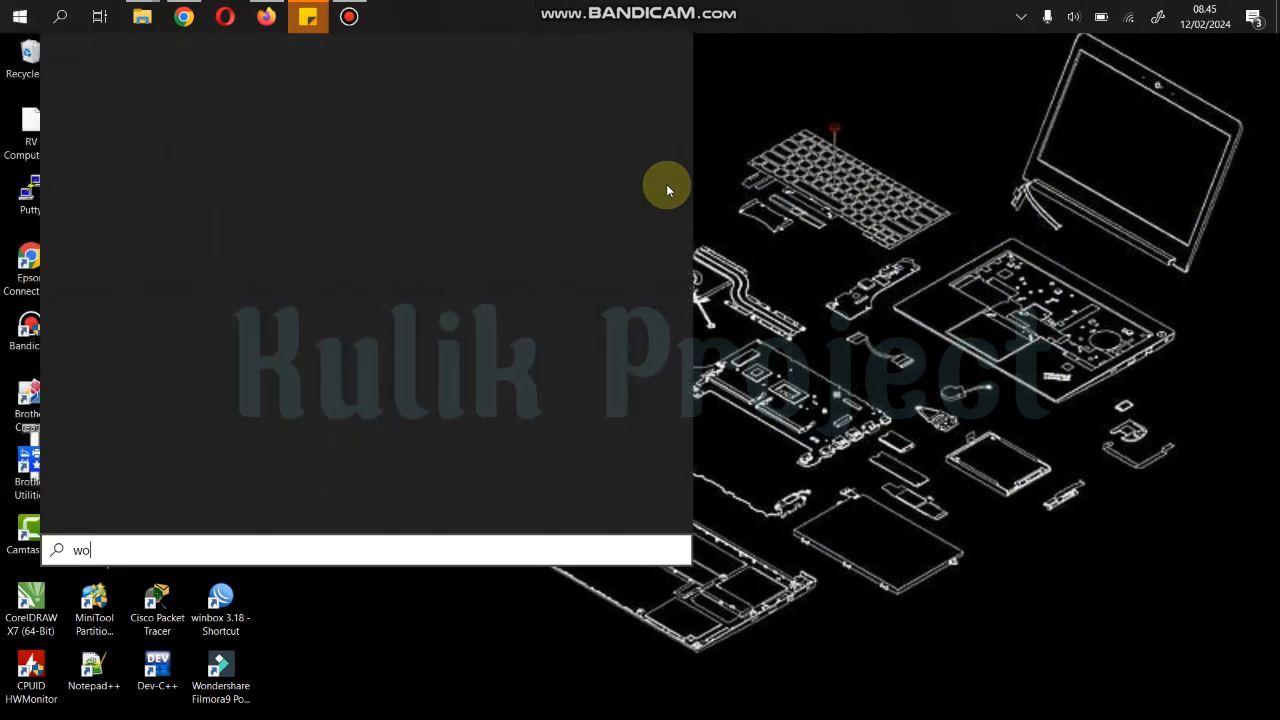
type("rd")
key("Return")
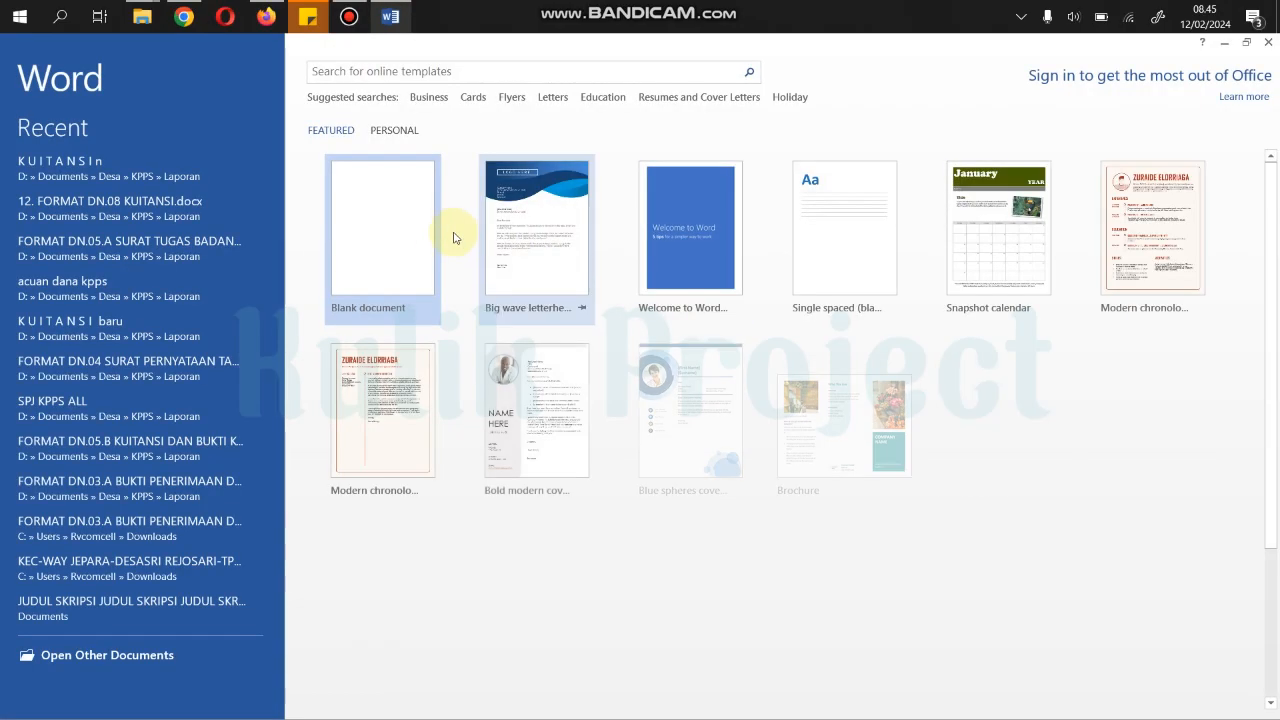
left_click(407, 229)
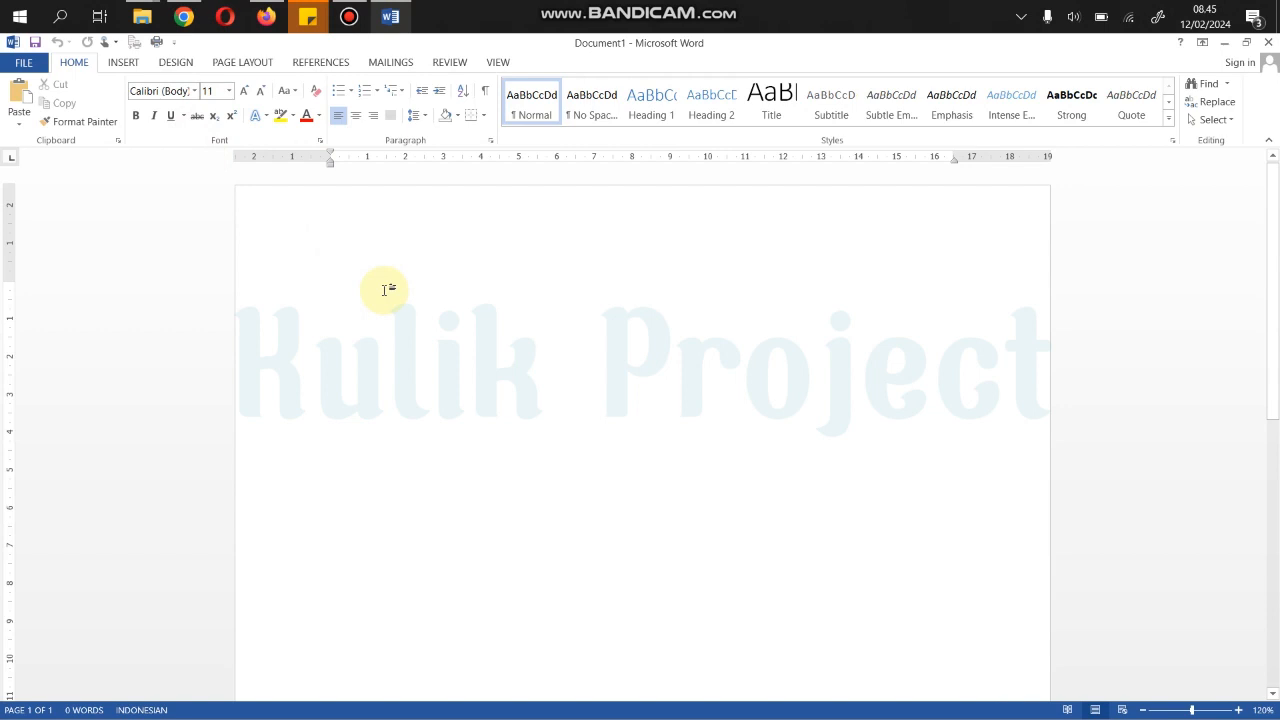
Step: Enter the title "DAFTAR ISI" in capitals on the first line and start a new paragraph
key("Caps_Lock")
type("DAFTAR")
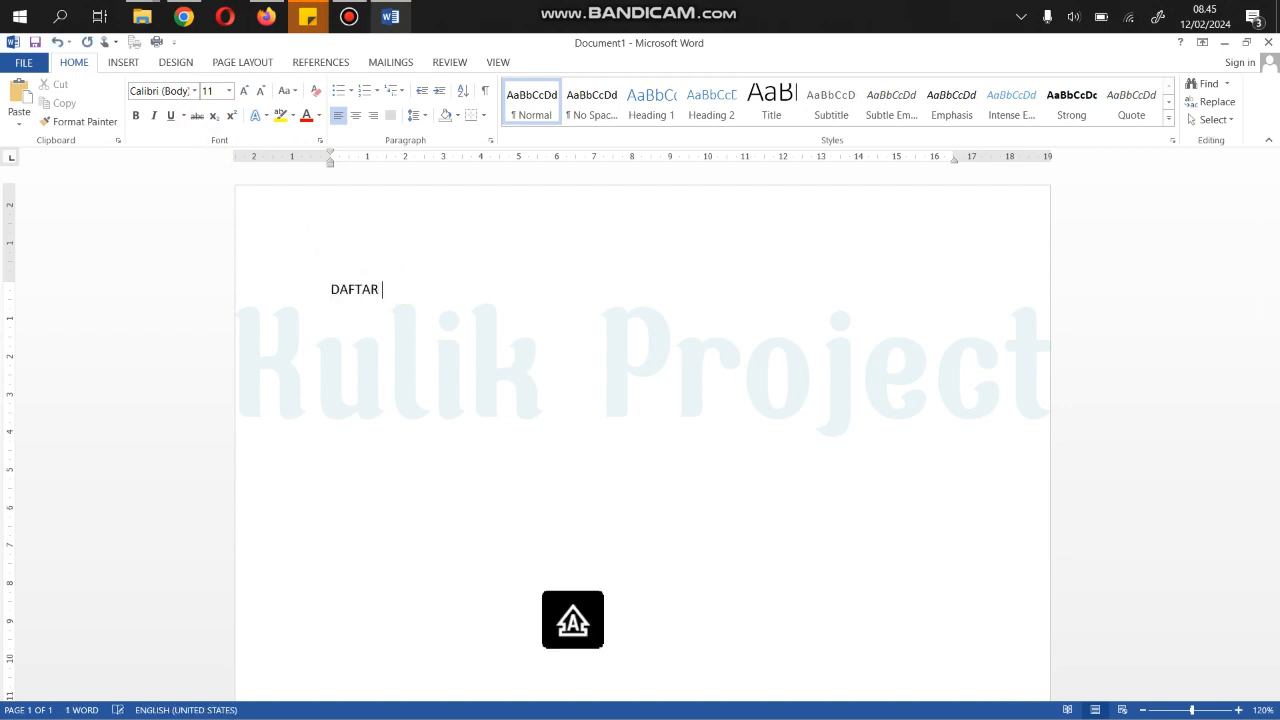
type(" ISI")
key("Return")
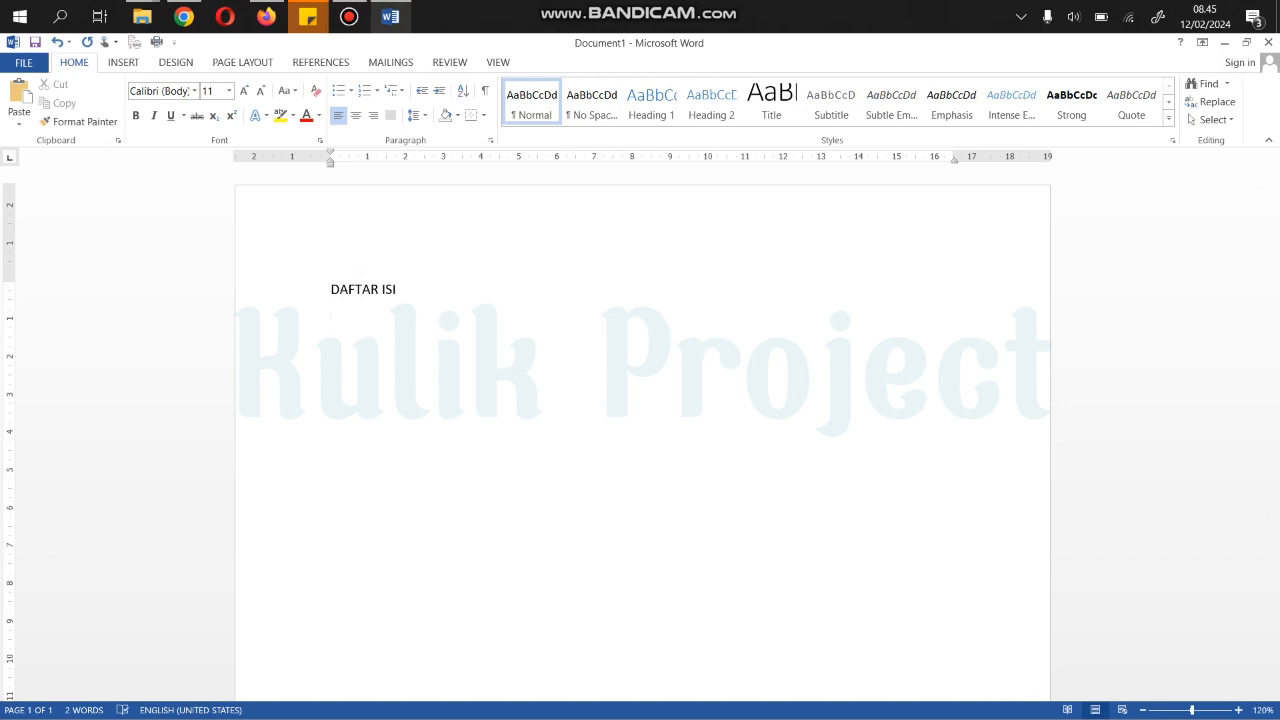
Step: Add empty paragraphs below the DAFTAR ISI title until the cursor reaches the second page
scroll(500, 408, "down", 1)
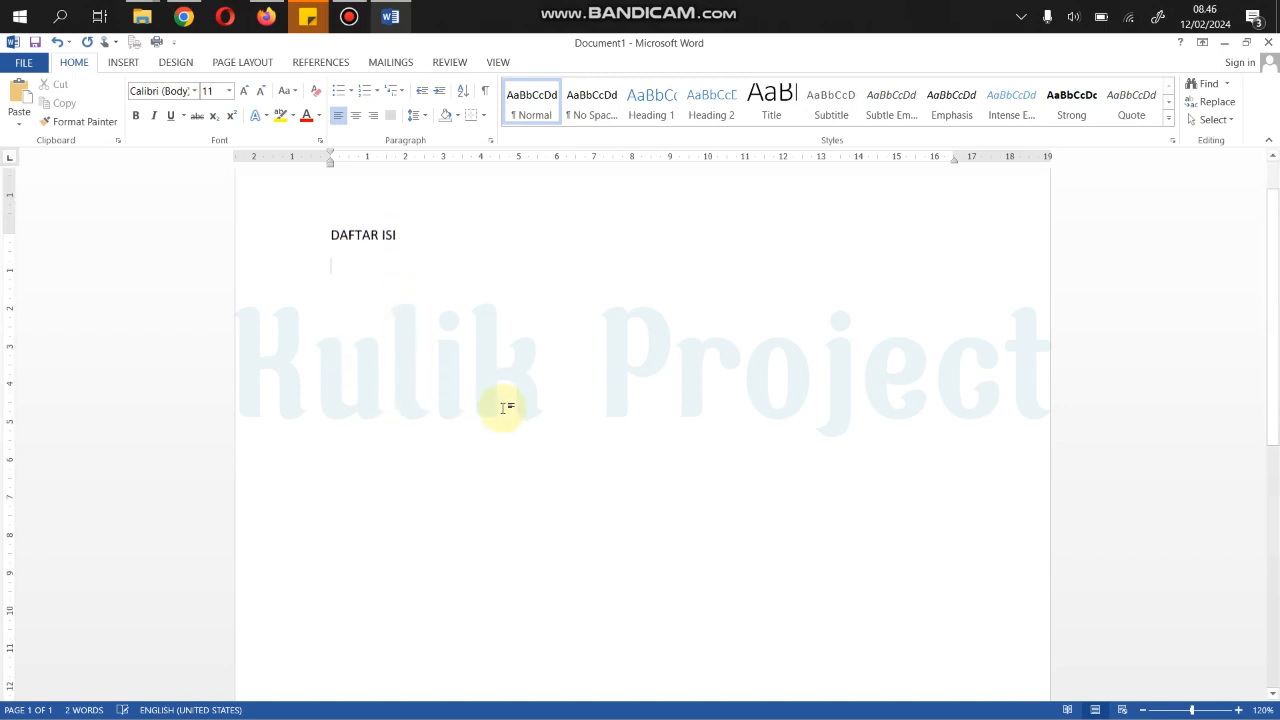
key("Return")
key("Return")
key("Return")
key("Return")
key("Return")
key("Return")
key("Return")
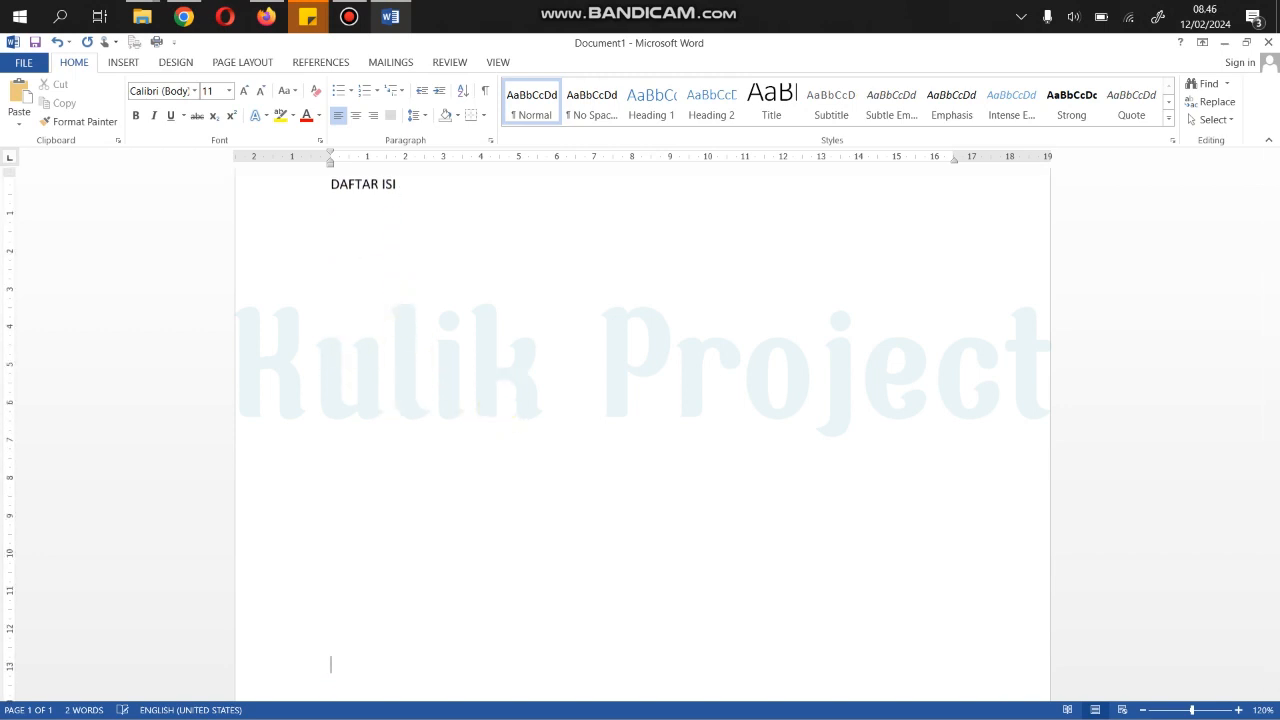
scroll(498, 432, "down", 6)
key("Return")
key("Return")
key("Return")
key("Return")
key("Return")
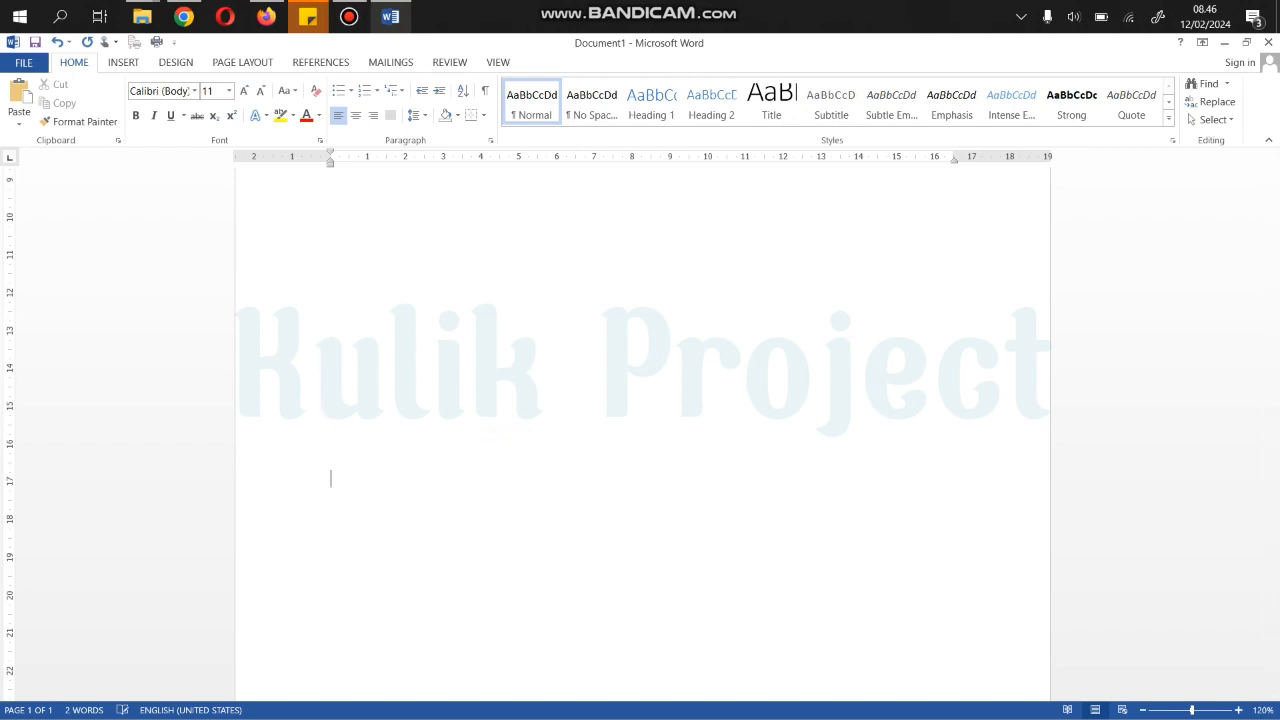
key("Return")
key("Return")
key("Return")
key("Return")
key("Return")
key("Return")
key("Return")
key("Return")
key("Return")
key("Return")
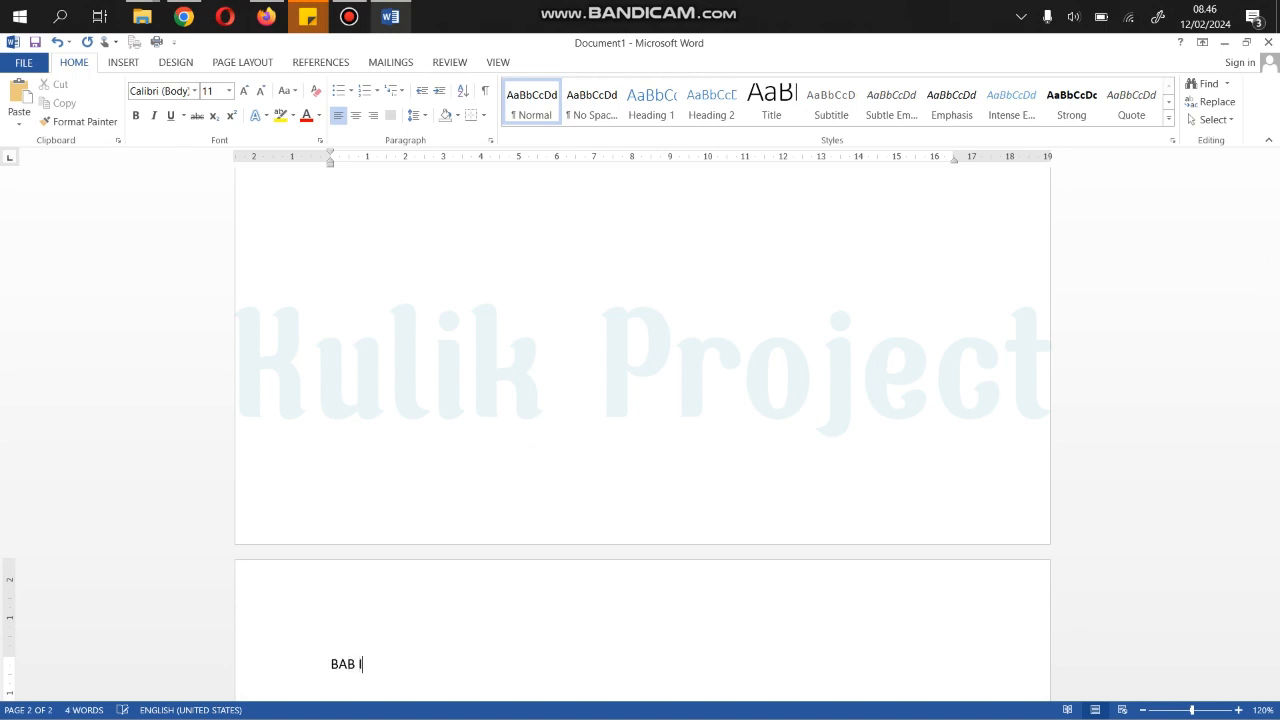
Step: List the chapter titles BAB I, BAB II, BAB III, BAB IV and BAB V on separate lines of the second page
type("BAB II")
key("Return")
type("BAB ")
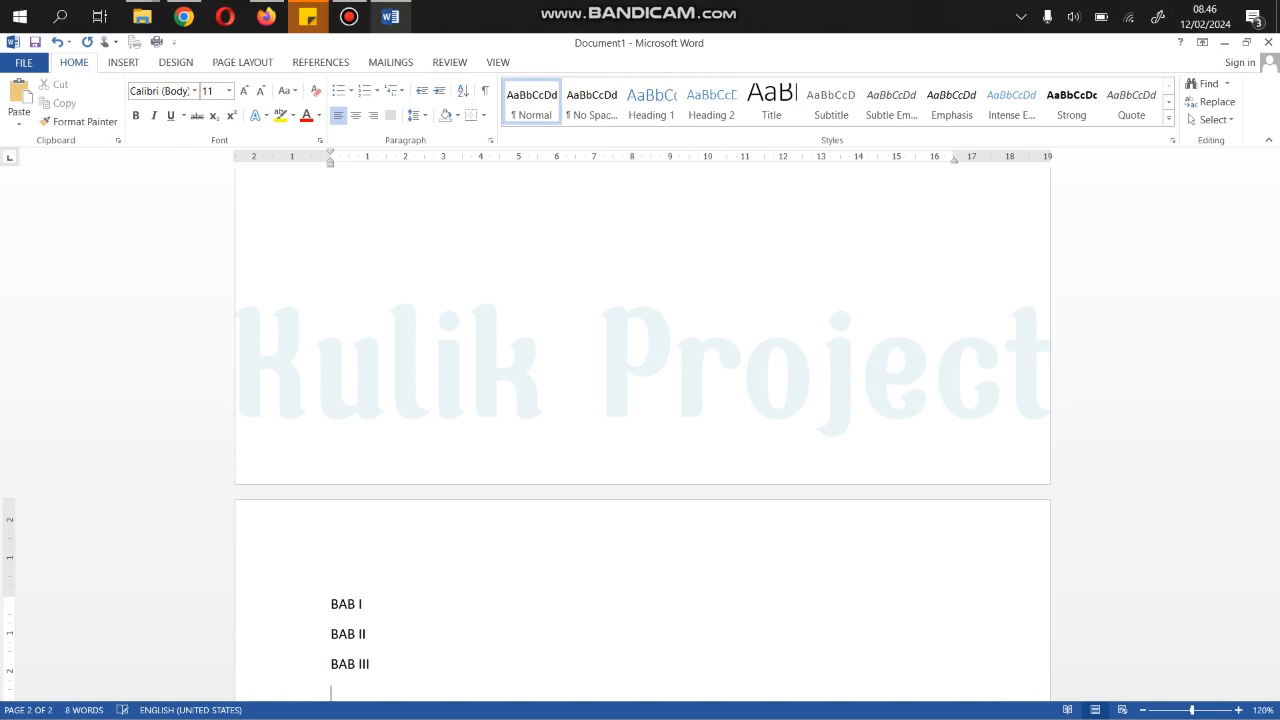
type("BAB IV")
key("Return")
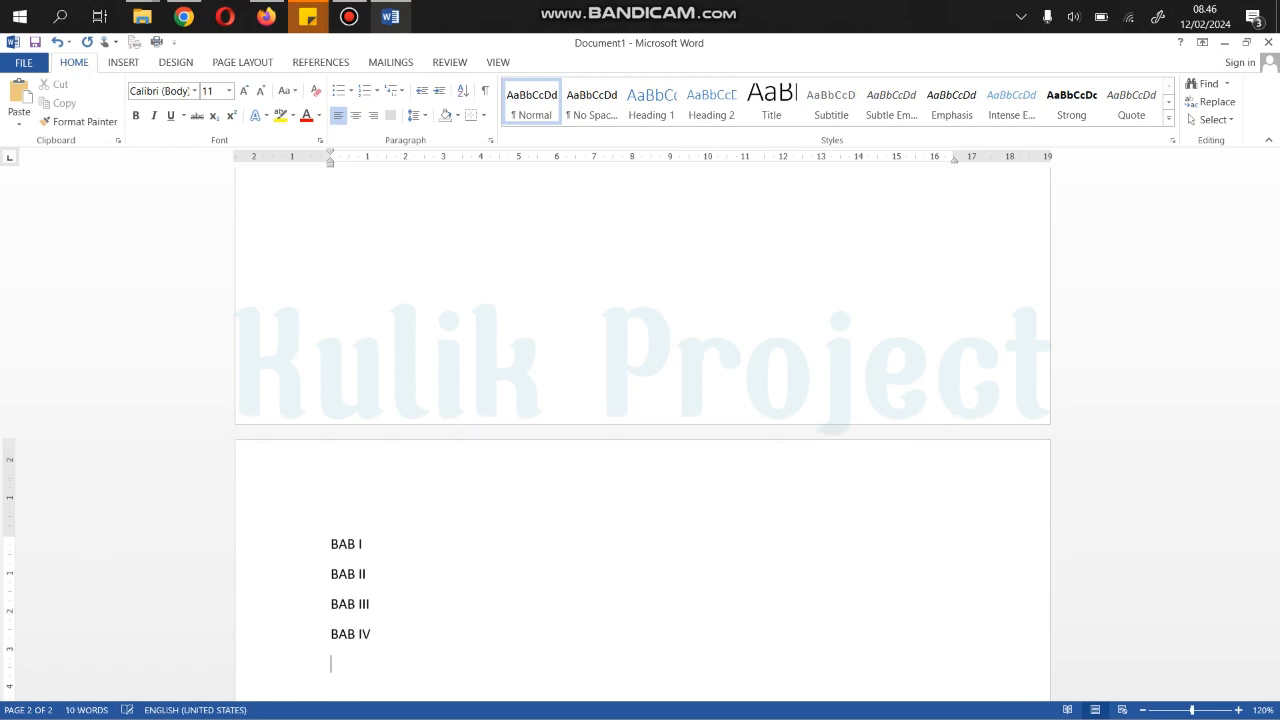
type("BAB V")
scroll(511, 531, "down", 3)
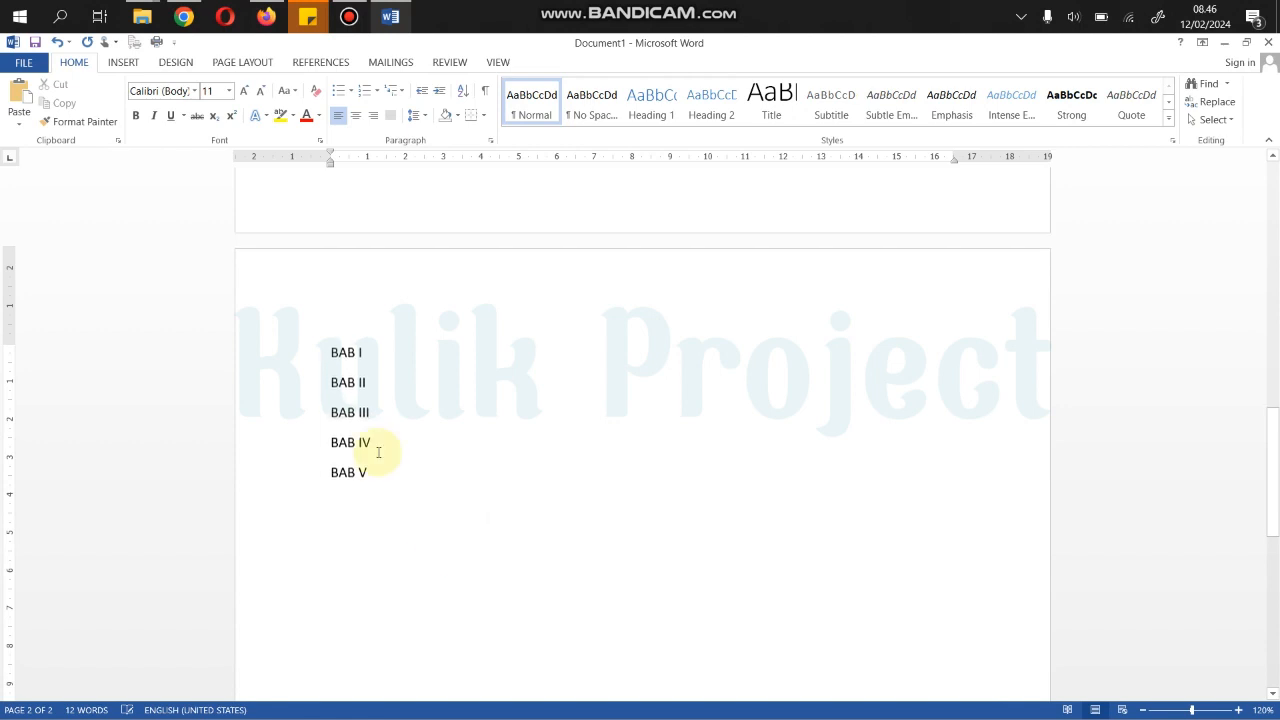
Step: Add the subheadings "Latar Belakang", "Rumusan Masalah" and "Tujuan" under BAB I, followed by an empty line
left_click(389, 348)
key("Return")
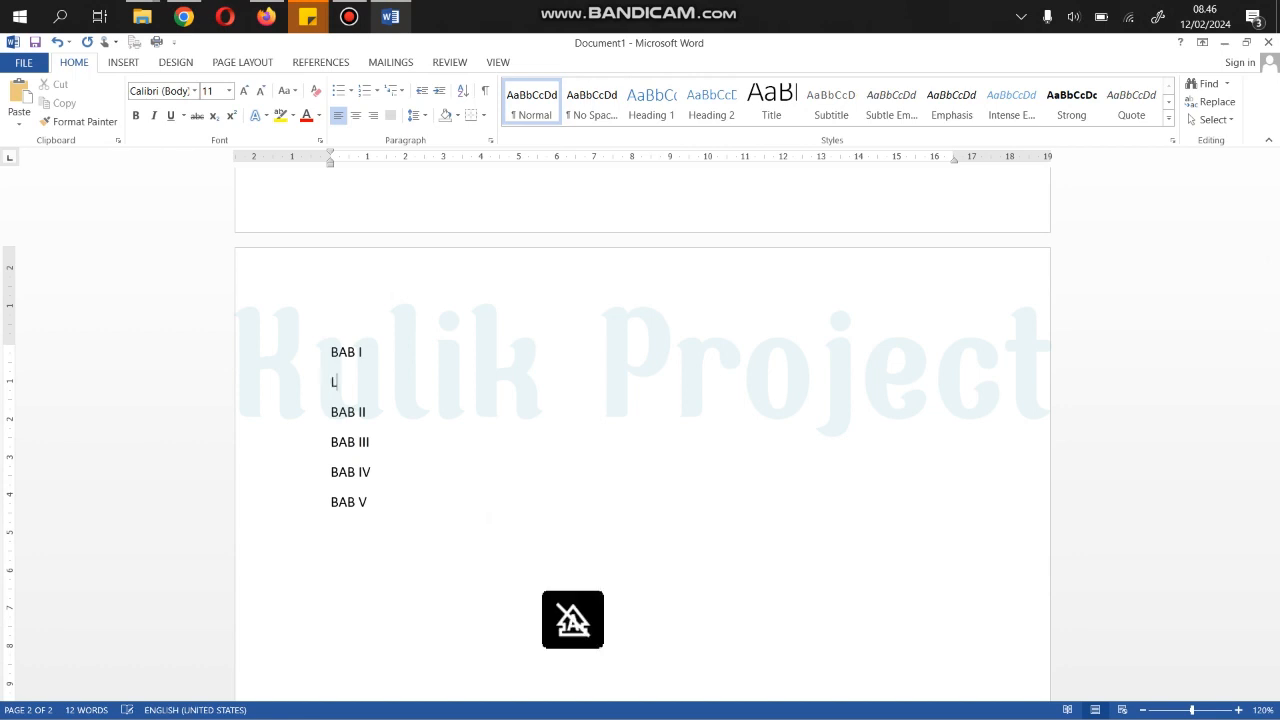
type("Latar Belakang")
key("Return")
type("Rum")
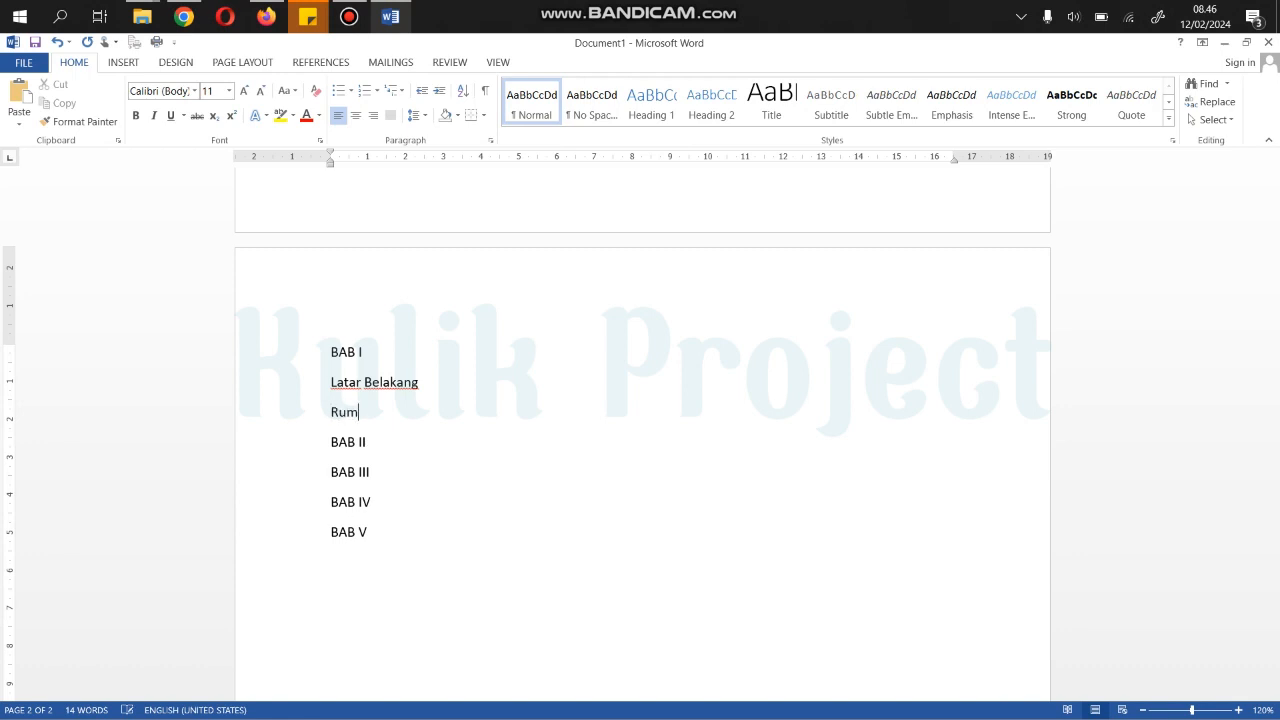
type("usan Masalah")
key("Return")
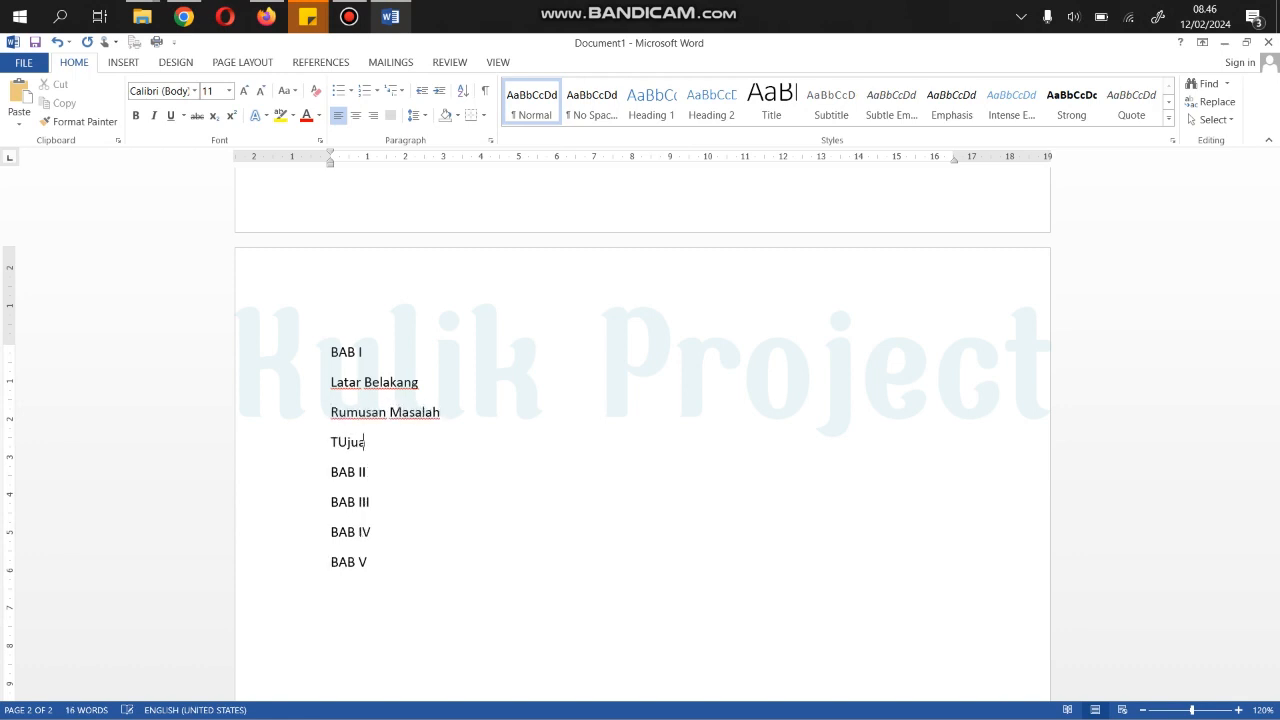
key("BackSpace")
key("BackSpace")
key("BackSpace")
key("Return")
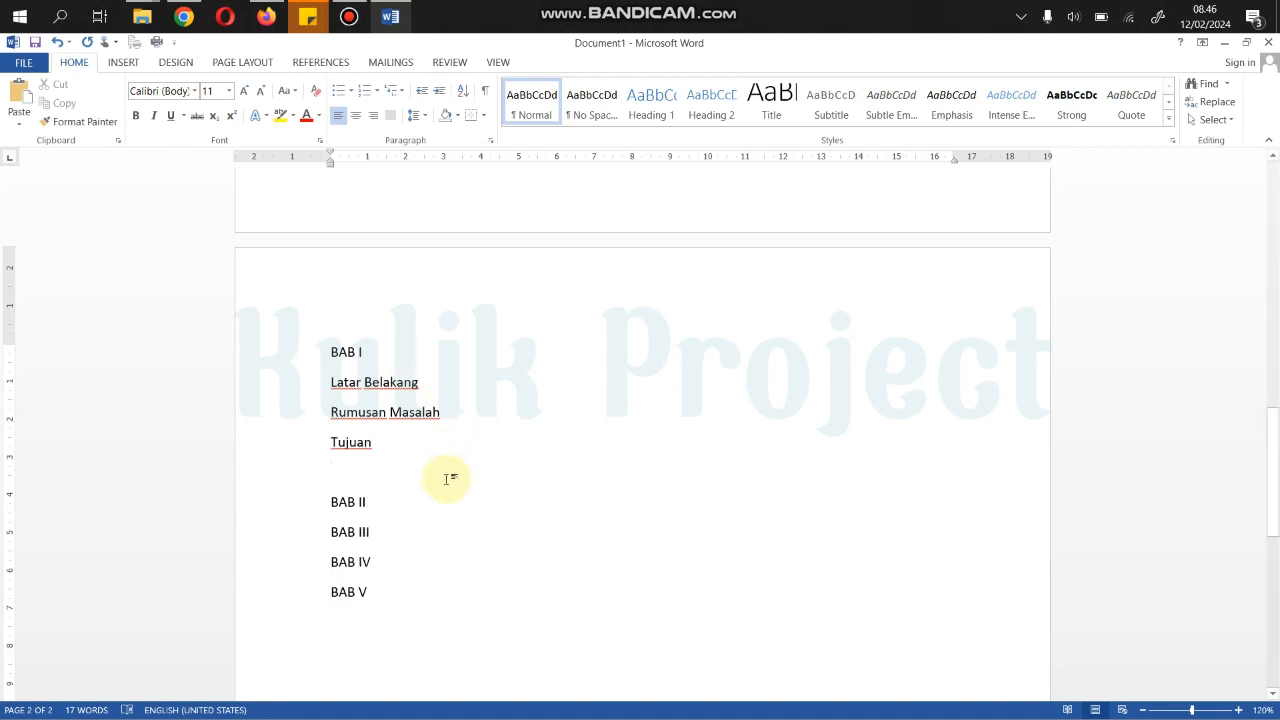
Step: Add the subheadings "Kajian Pustaka" and "Teori" under BAB II, followed by two empty lines
left_click(420, 498)
key("Return")
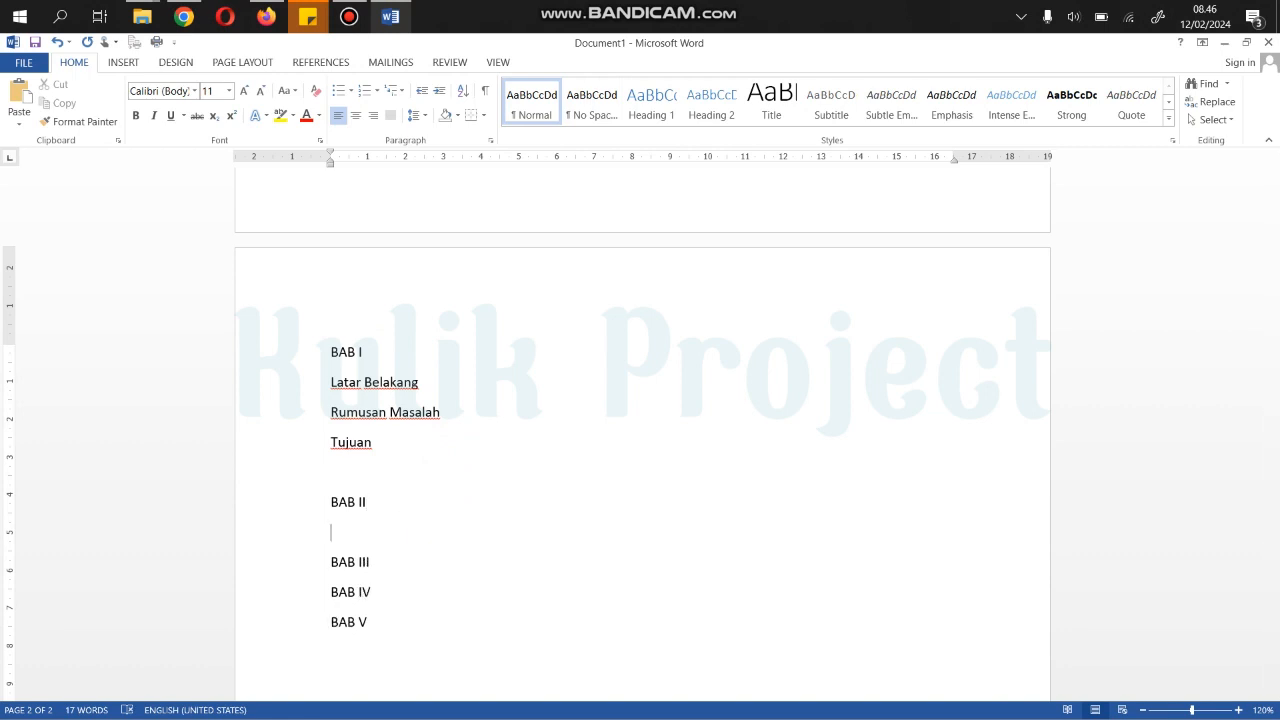
type("Kajian Pustaka")
key("Return")
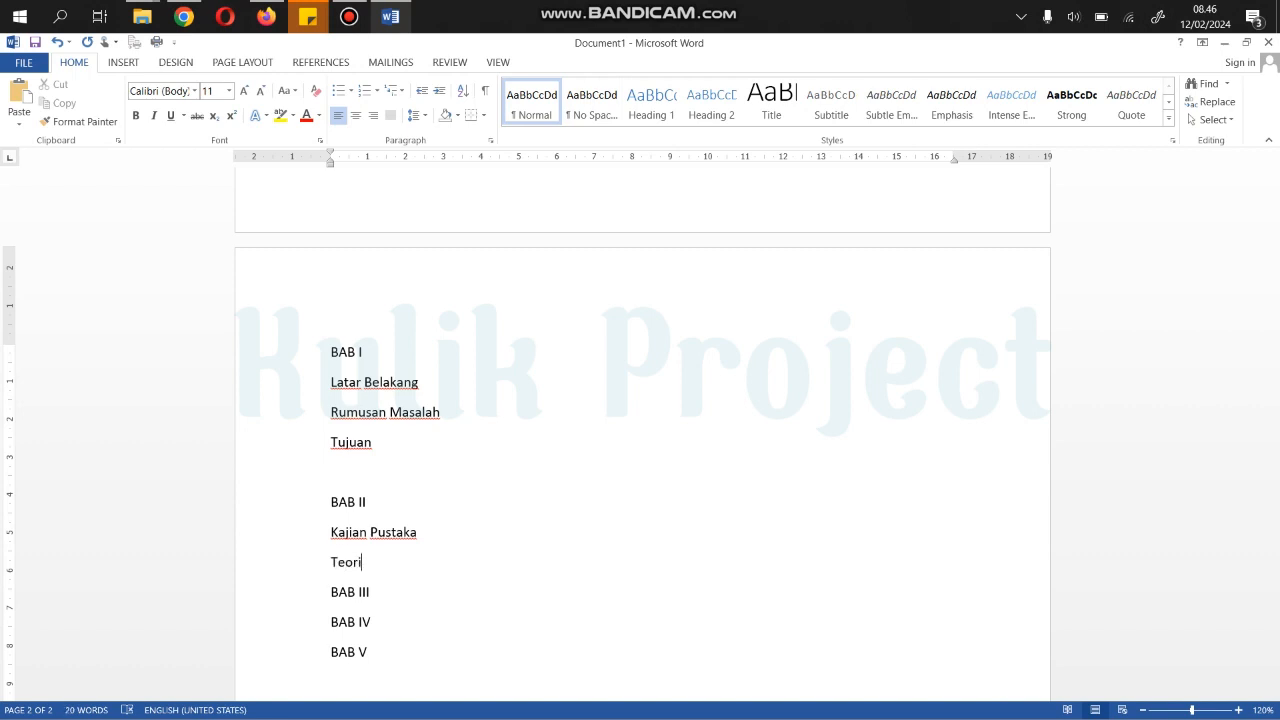
type("Teori")
key("Return")
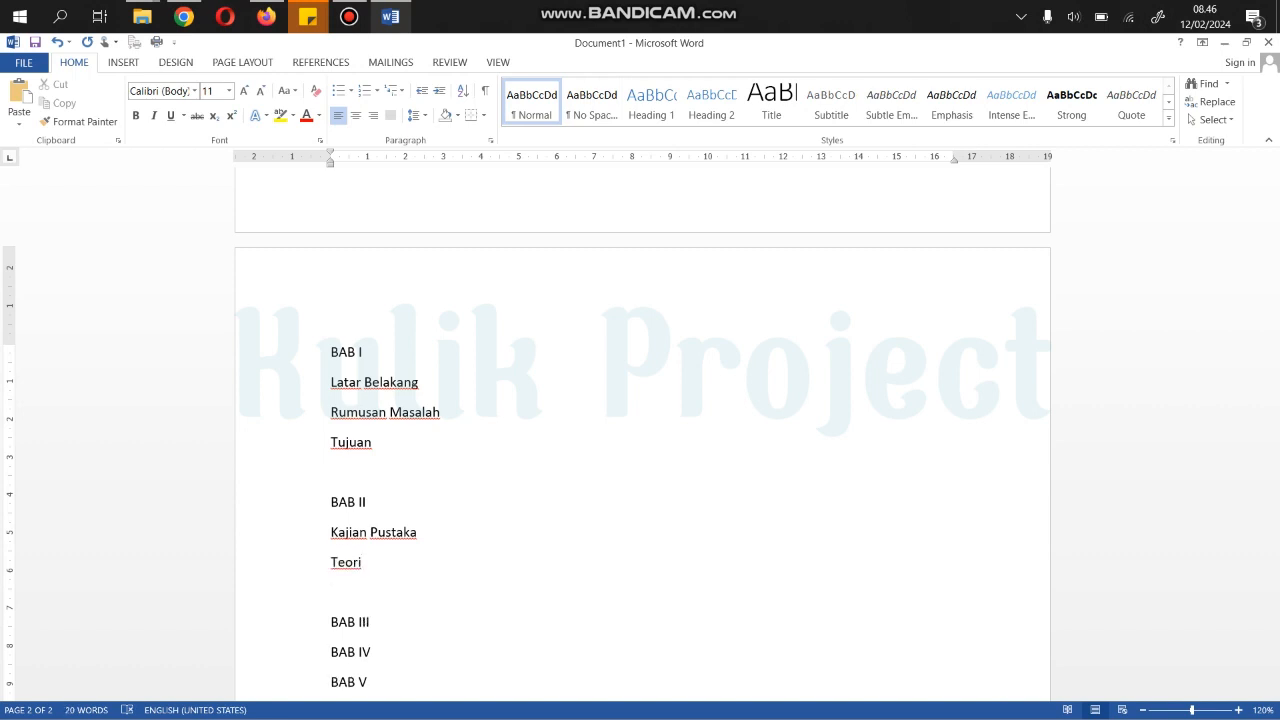
key("Return")
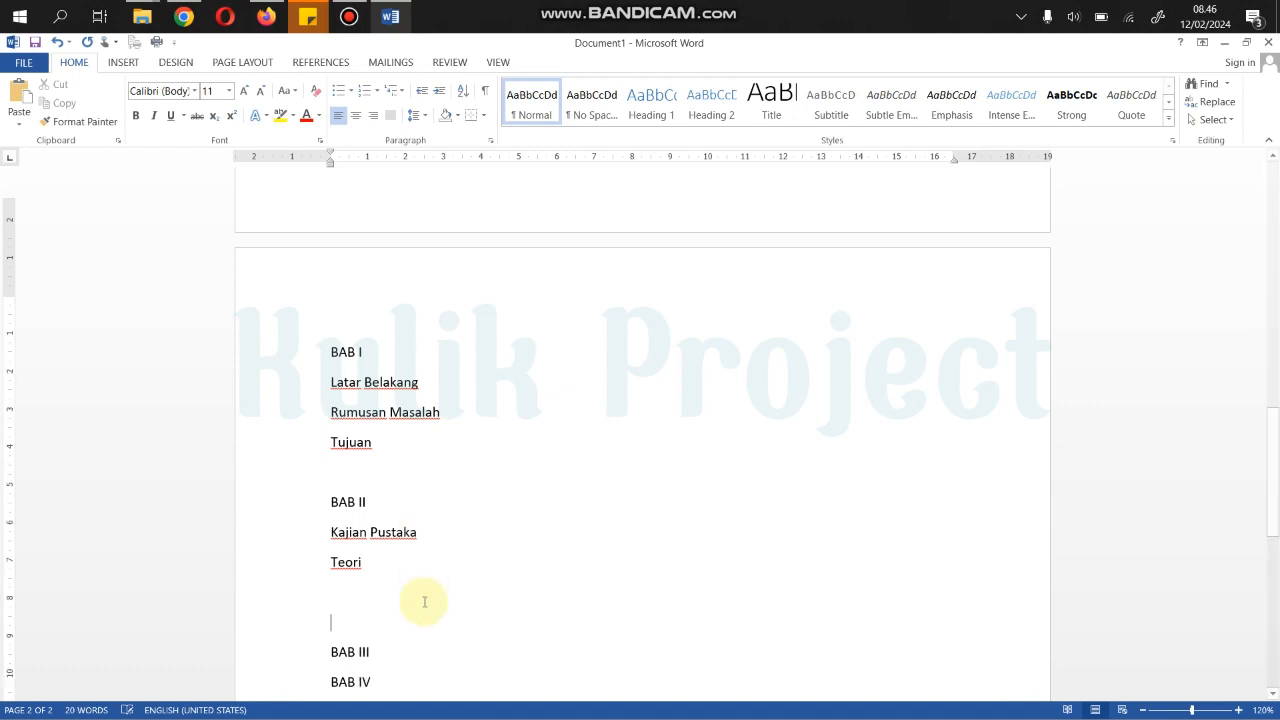
Step: Add "Metode Pengumpulan Data", "Metode Pengembangan Sistem" and "Rancangan Sistem" under BAB III, followed by an empty line
scroll(423, 600, "down", 1)
left_click(390, 558)
key("Return")
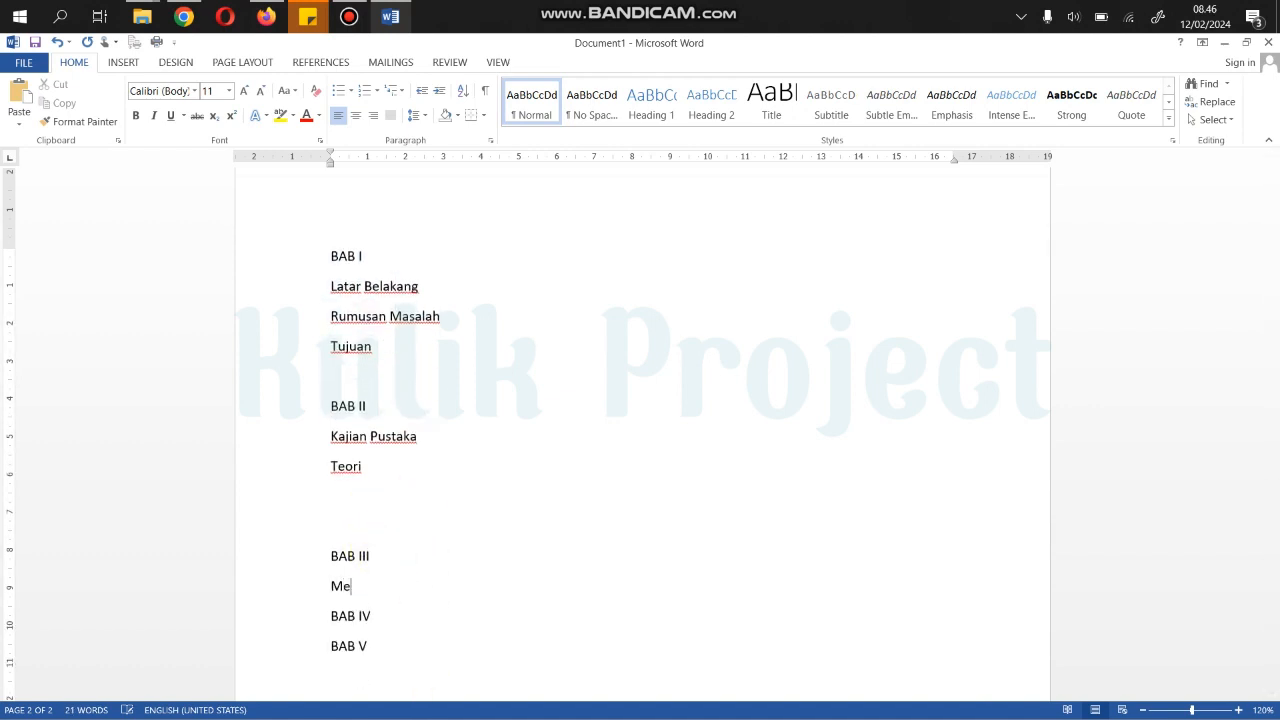
key("BackSpace")
key("BackSpace")
type("Metode Pengumpulan Data")
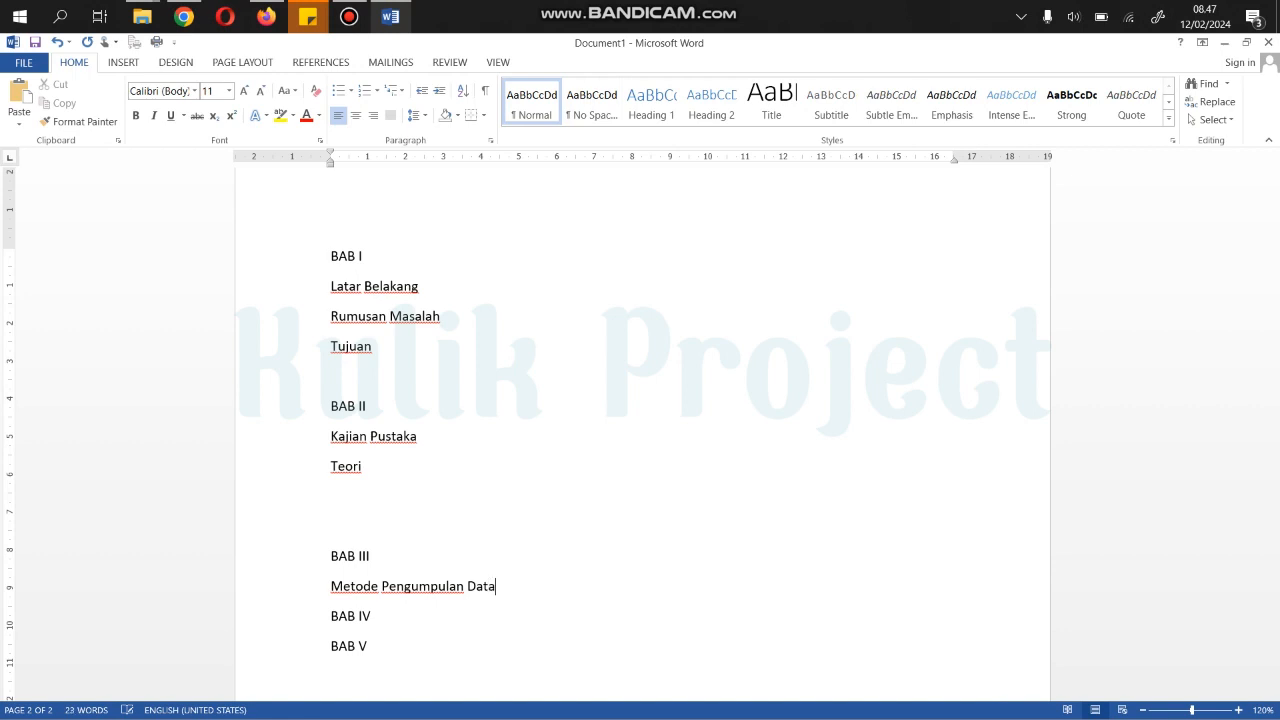
key("Return")
type("Metode Pengema")
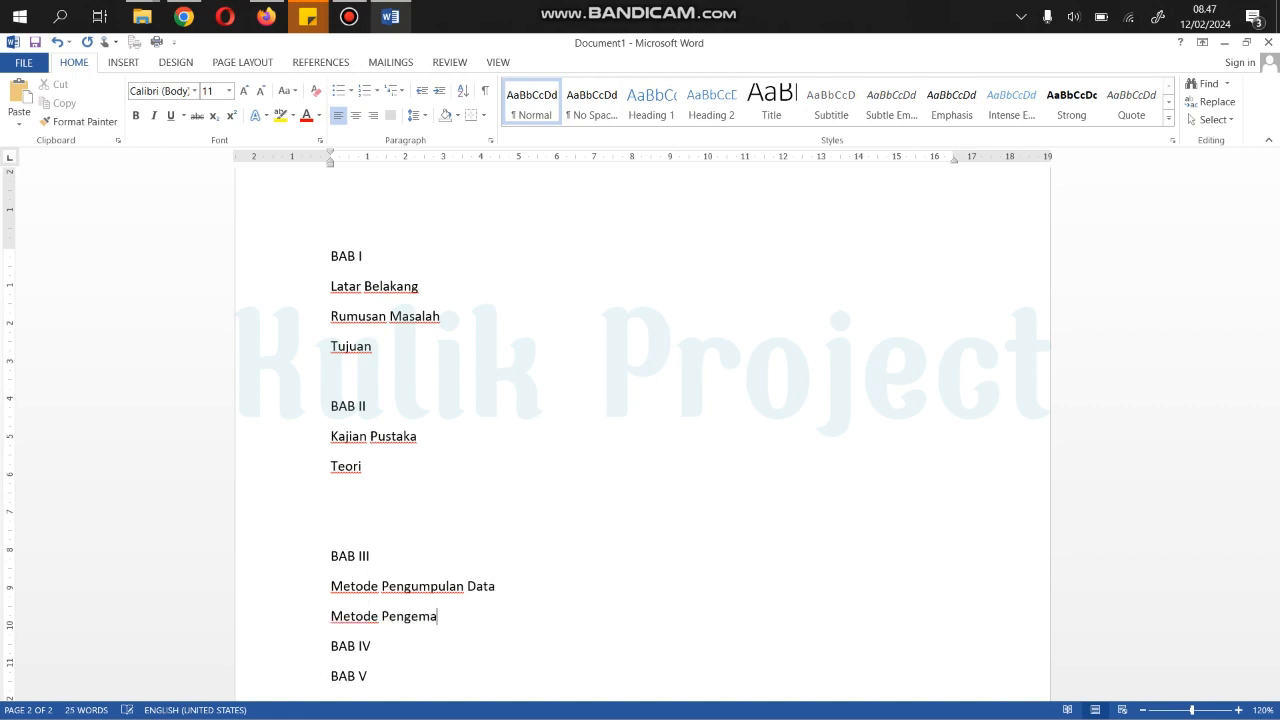
type("bangan Sistem")
key("Return")
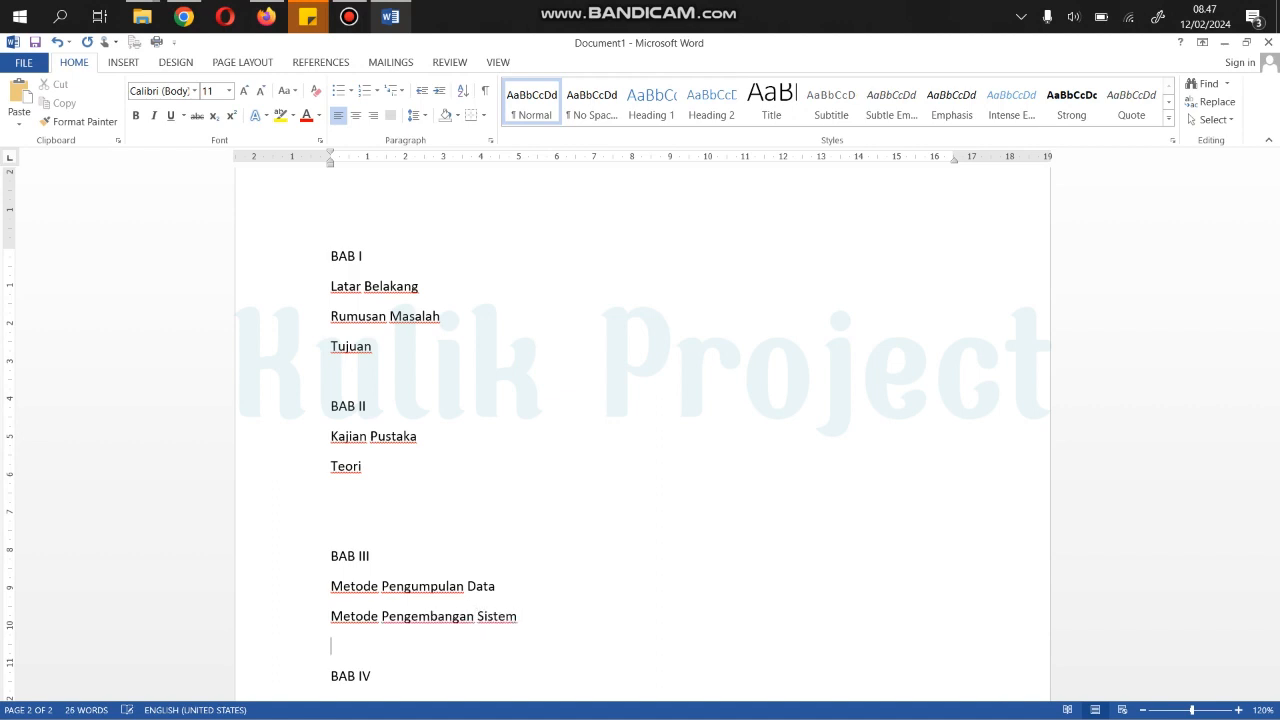
type("Rancangan Sistem")
key("Return")
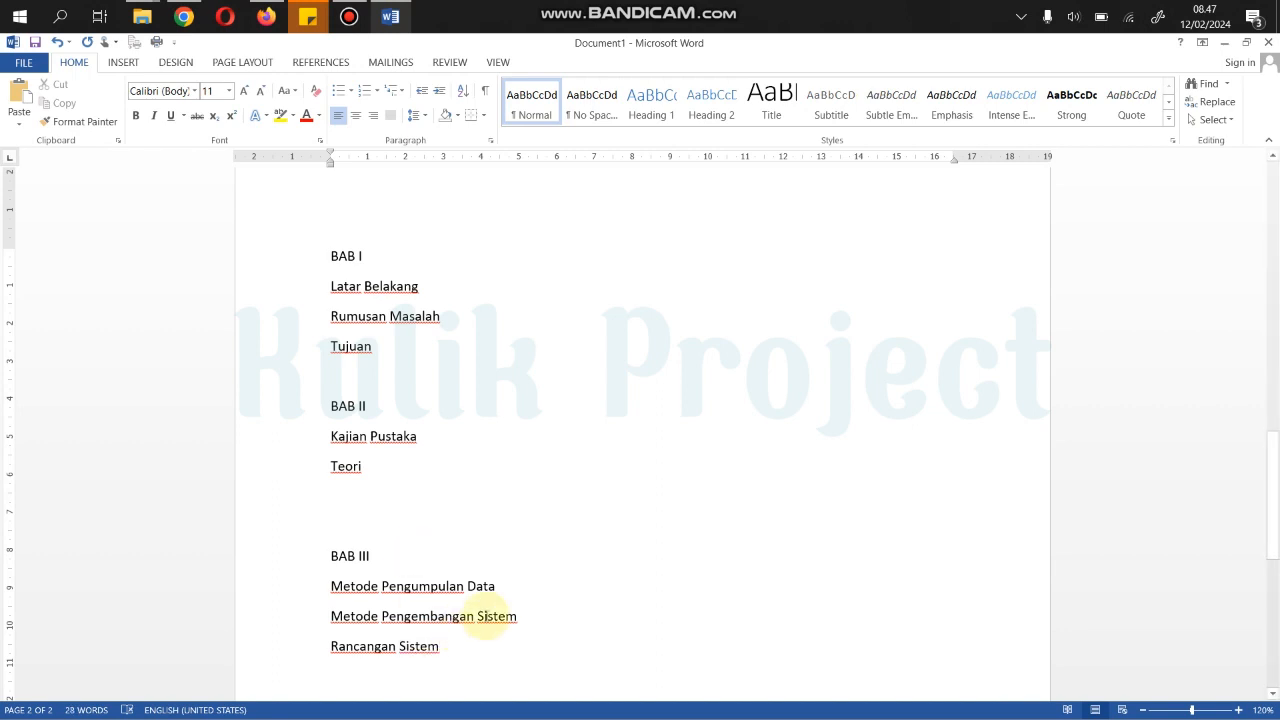
Step: Add the subheadings "Hasil" and "Pembahasan" under BAB IV, followed by an empty line
scroll(440, 580, "down", 4)
left_click(388, 465)
key("Return")
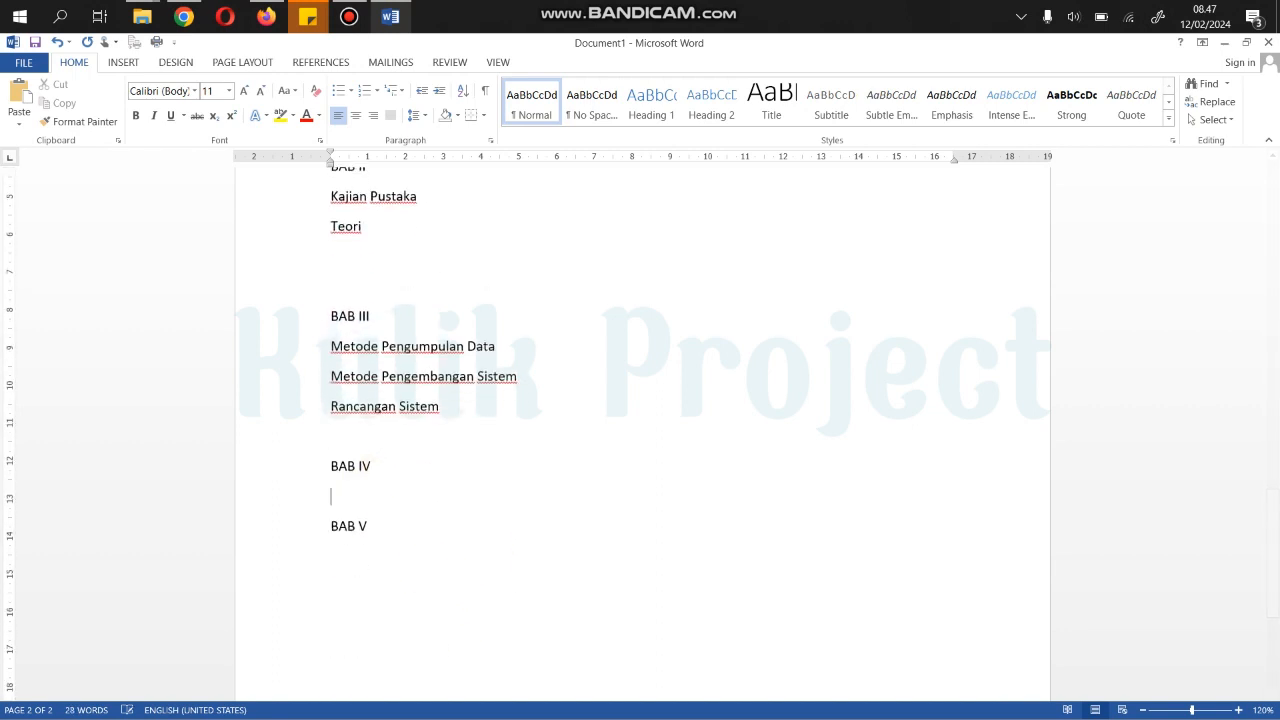
key("Return")
type("Pe")
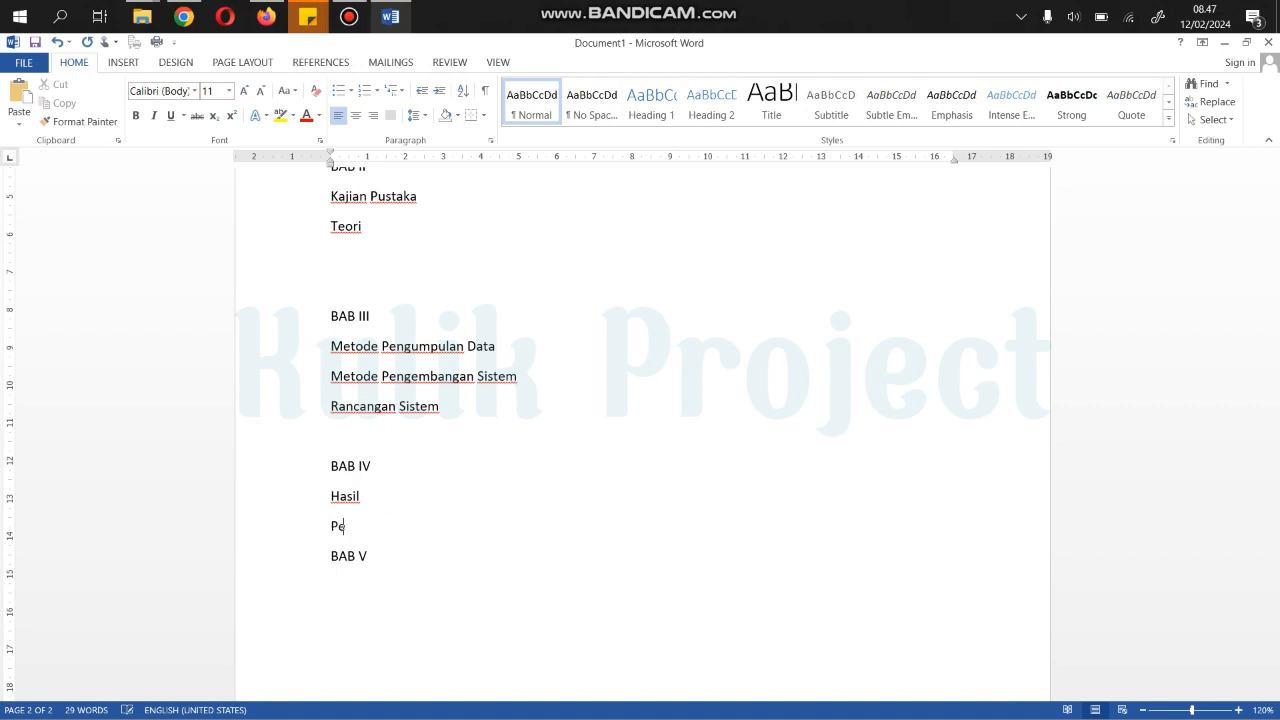
type("mbahasan")
key("Return")
Step: Add the subheadings "Kesimpulan" and "Saran" under BAB V
scroll(395, 495, "down", 3)
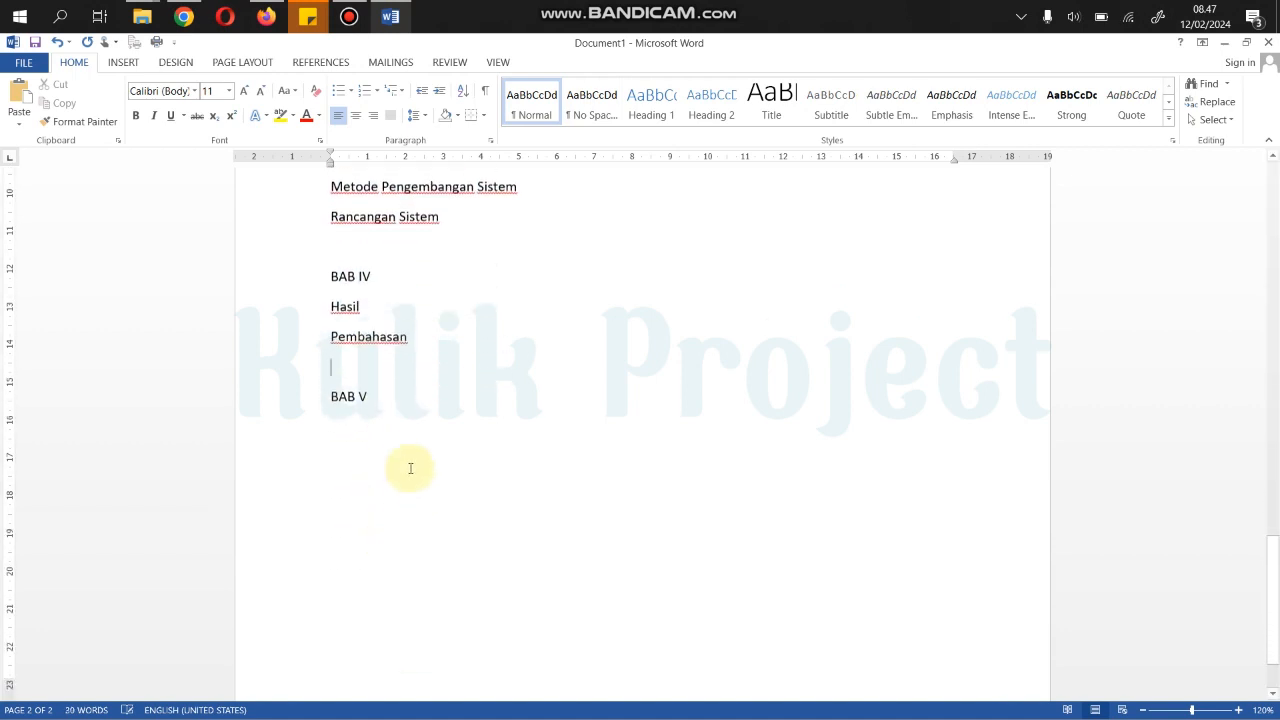
left_click(404, 395)
key("Return")
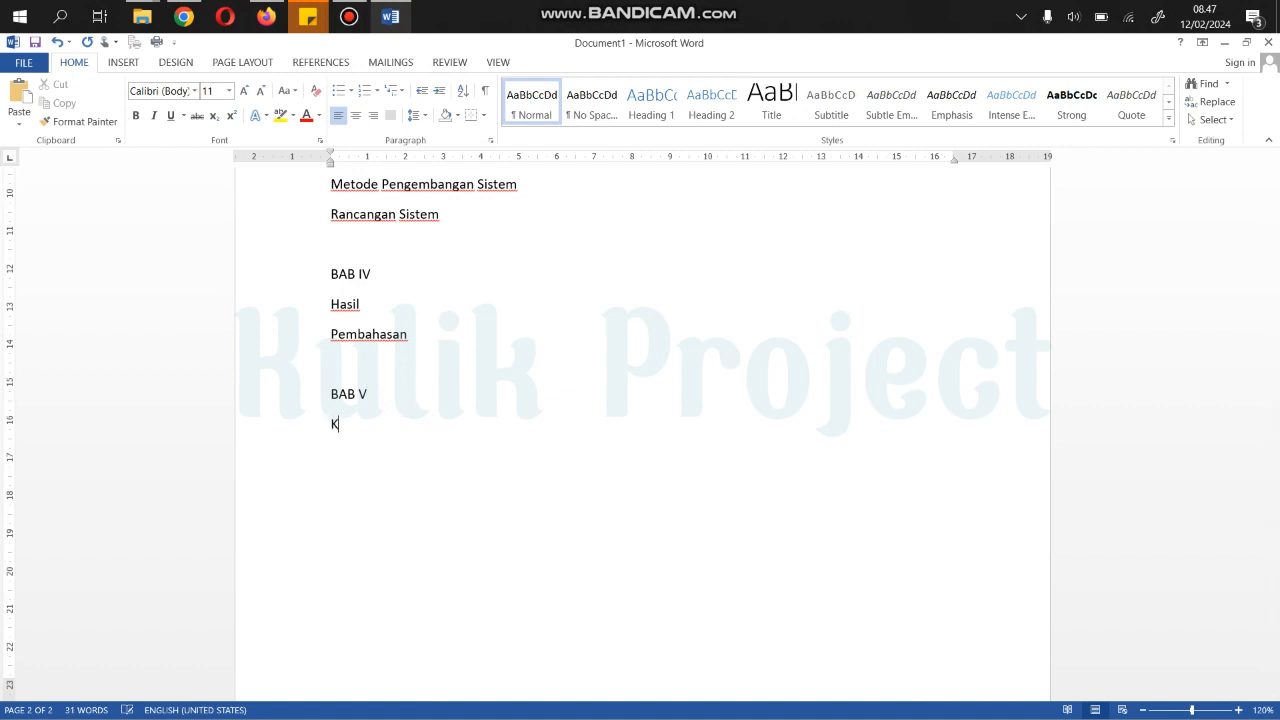
type("Kesimpulan")
key("Return")
type("Saran")
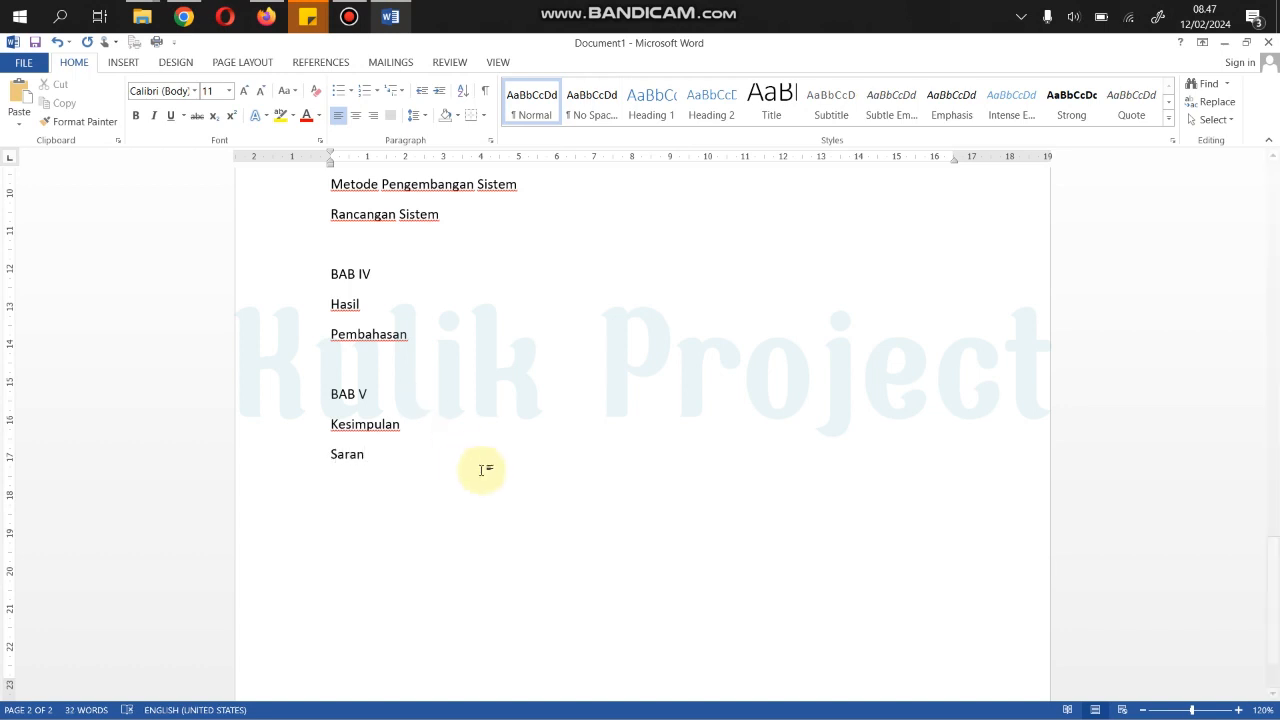
Step: Look over the chapter titles and subheadings on the second page
scroll(482, 470, "up", 6)
scroll(484, 472, "up", 1)
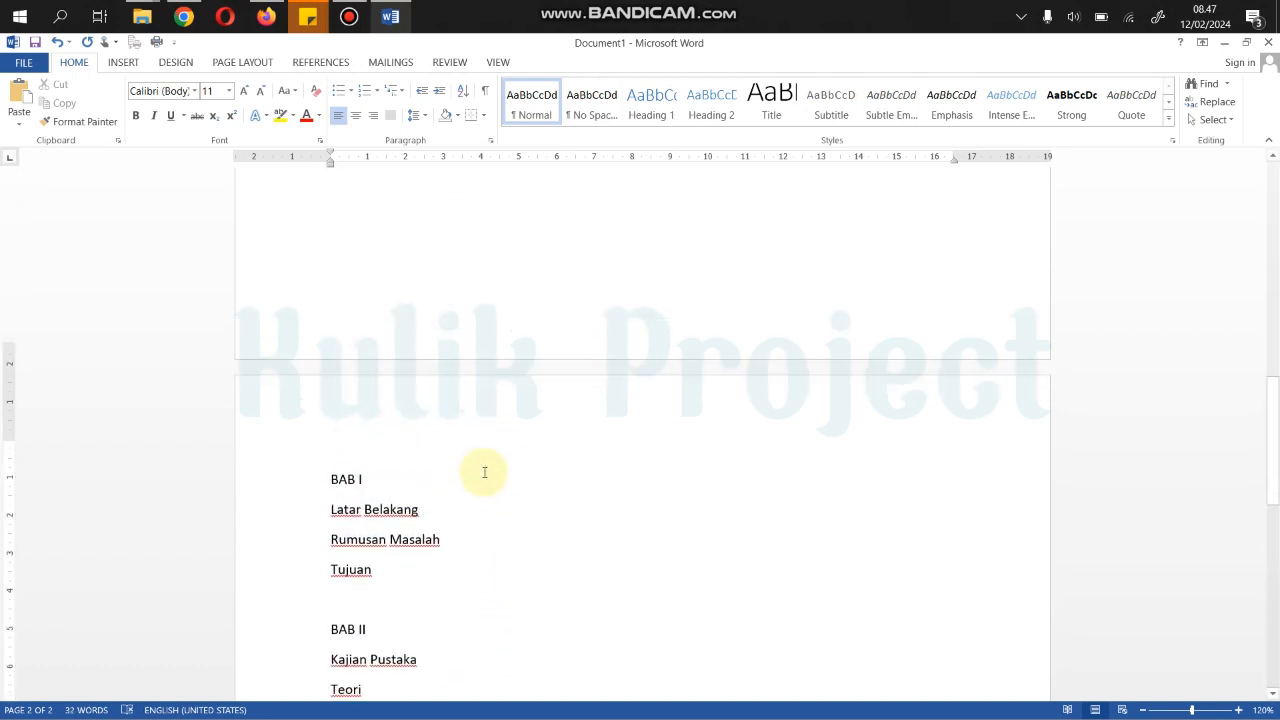
scroll(484, 472, "down", 4)
scroll(484, 472, "up", 3)
scroll(484, 472, "down", 3)
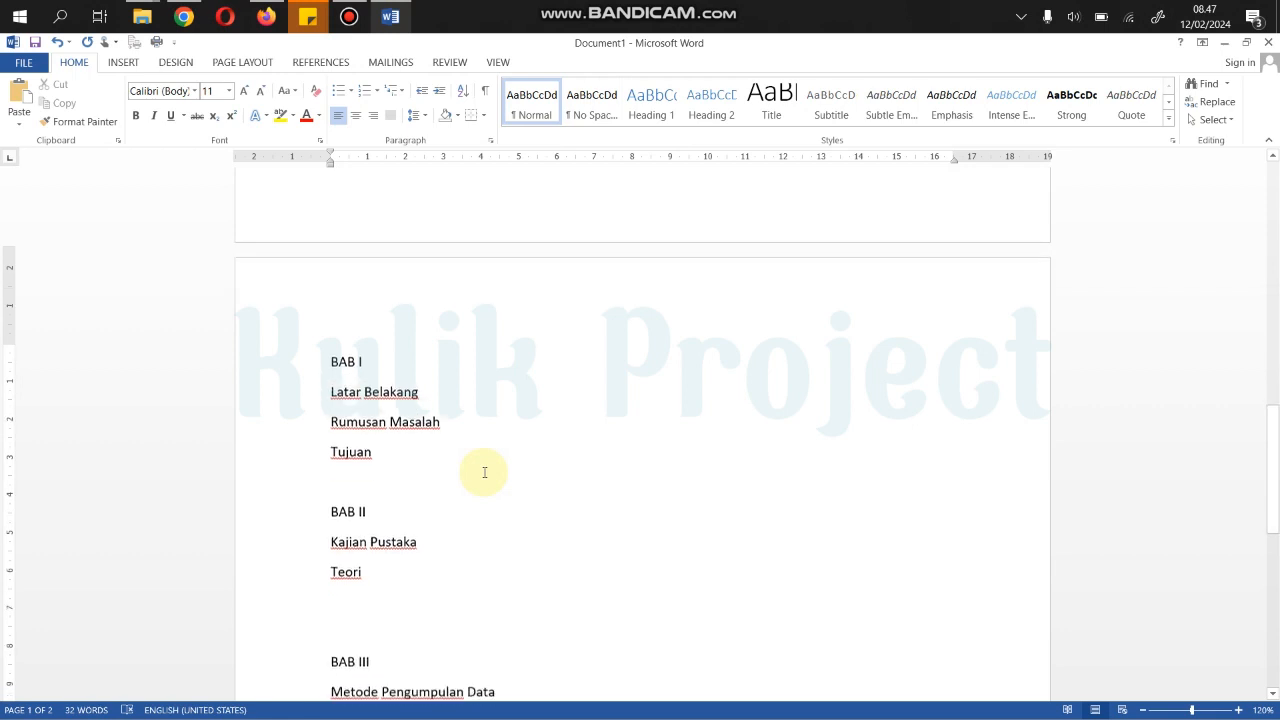
scroll(484, 472, "up", 2)
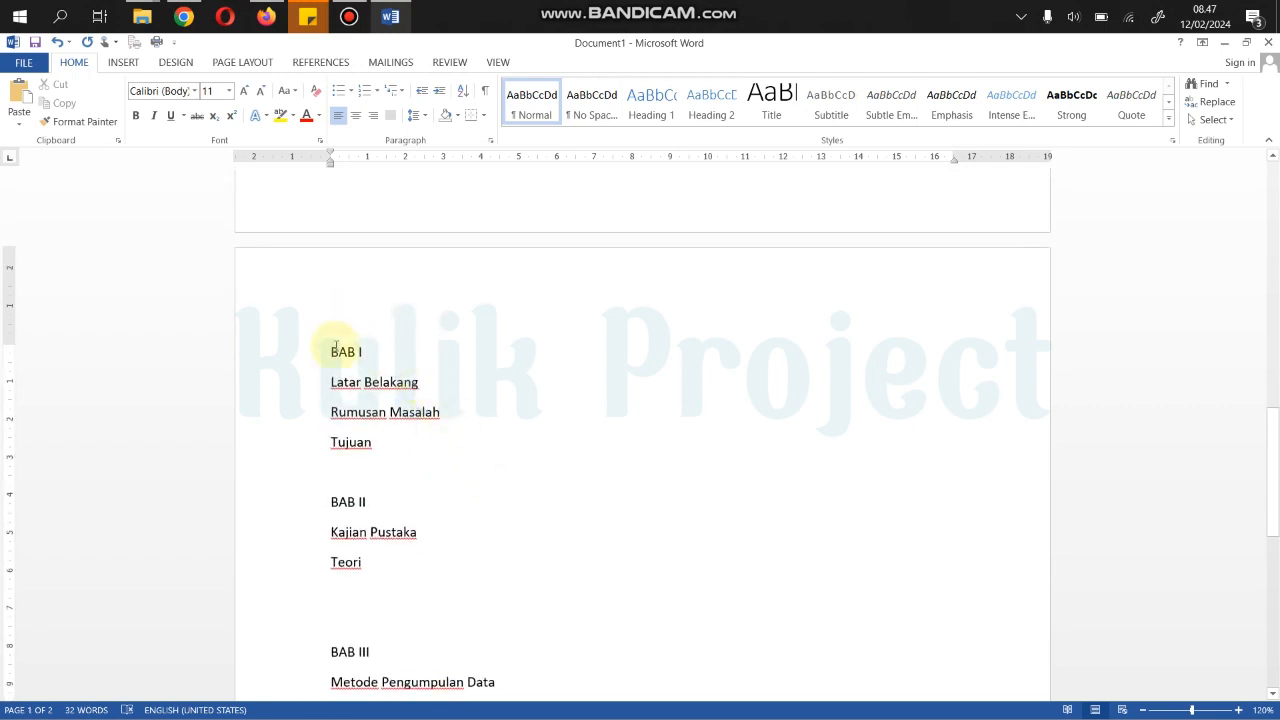
left_click(657, 107)
scroll(654, 337, "up", 5)
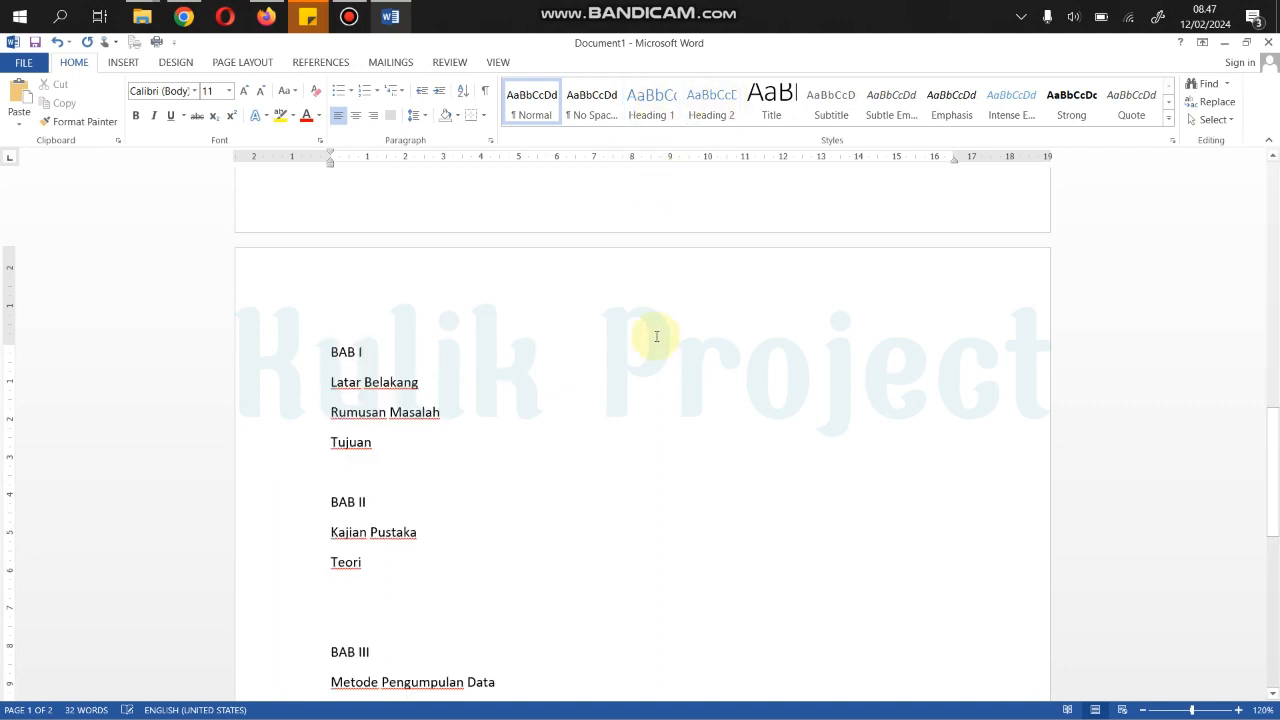
Step: Modify the Heading 1 style to use Calibri (Body), 12 pt, bold, black and centered text
right_click(657, 109)
left_click(700, 143)
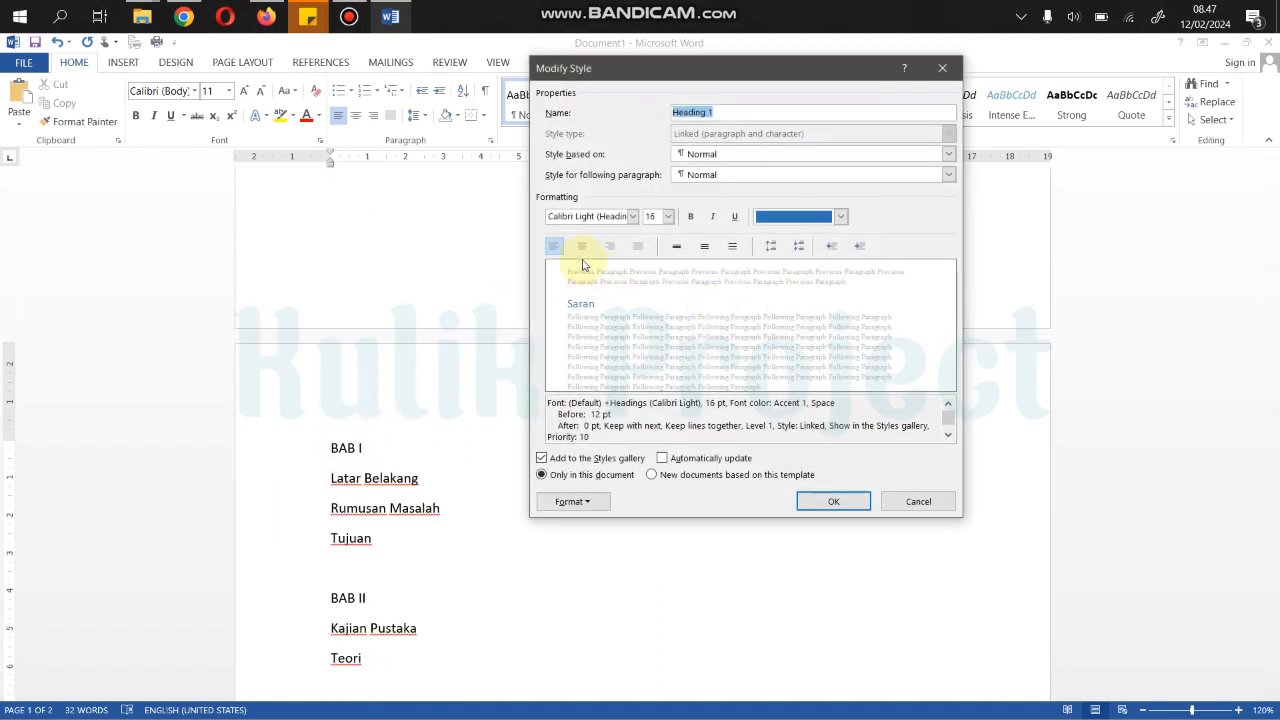
left_click(632, 216)
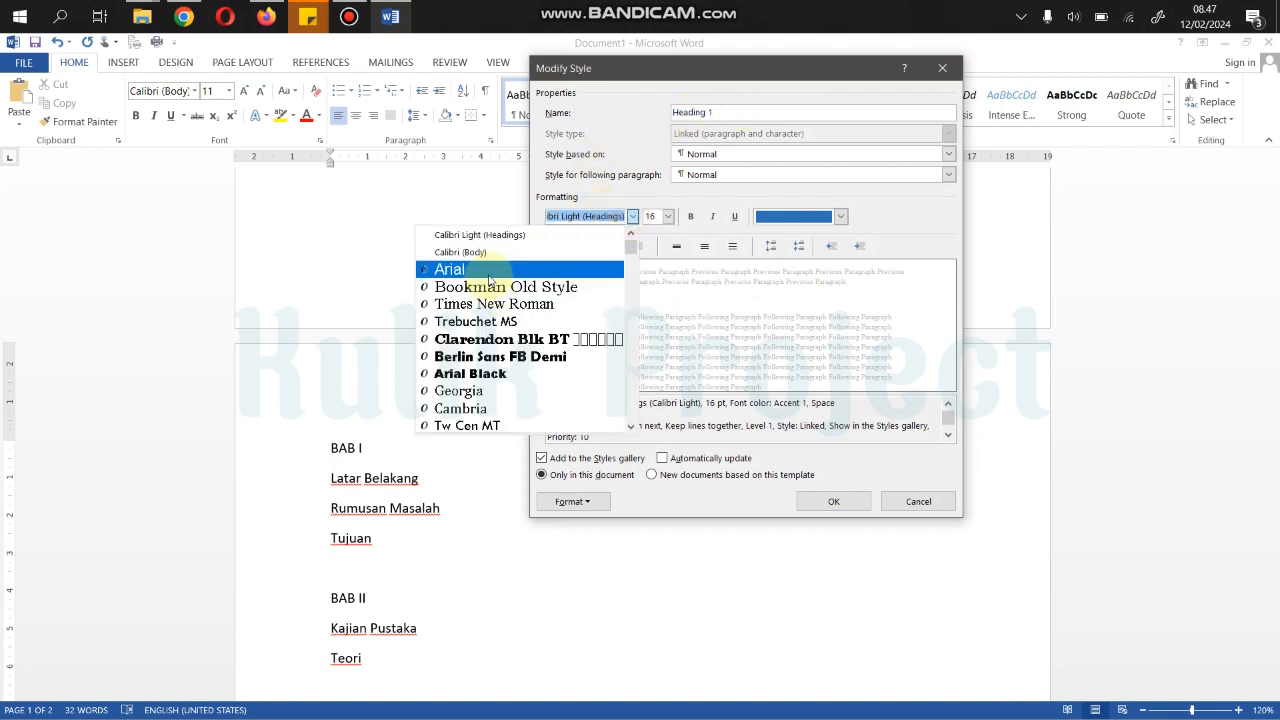
left_click(486, 252)
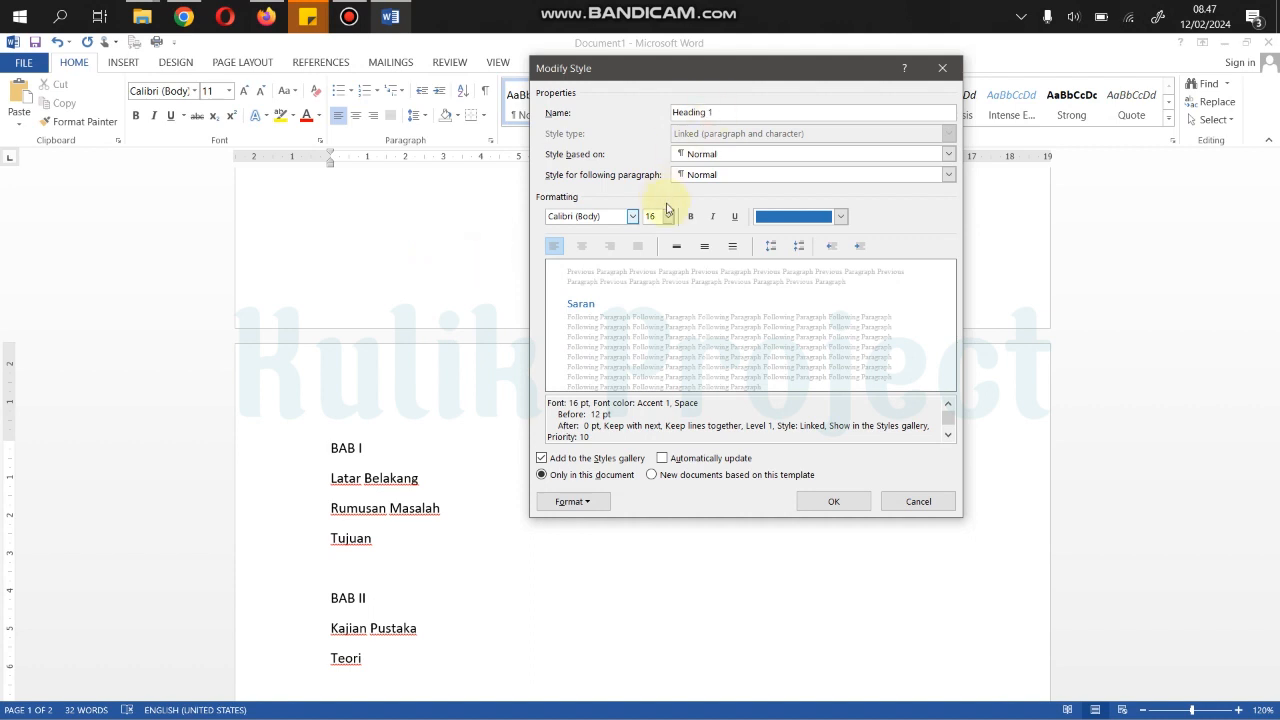
left_click(670, 220)
left_click(653, 277)
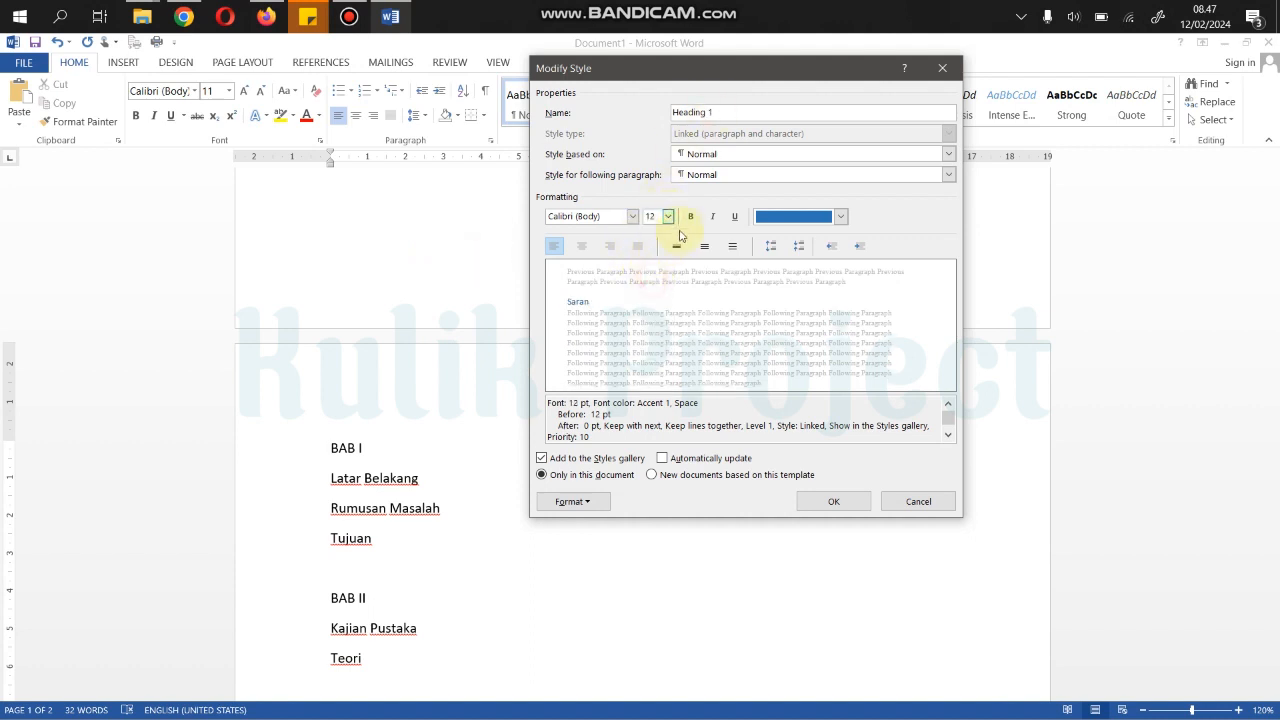
left_click(690, 217)
left_click(820, 216)
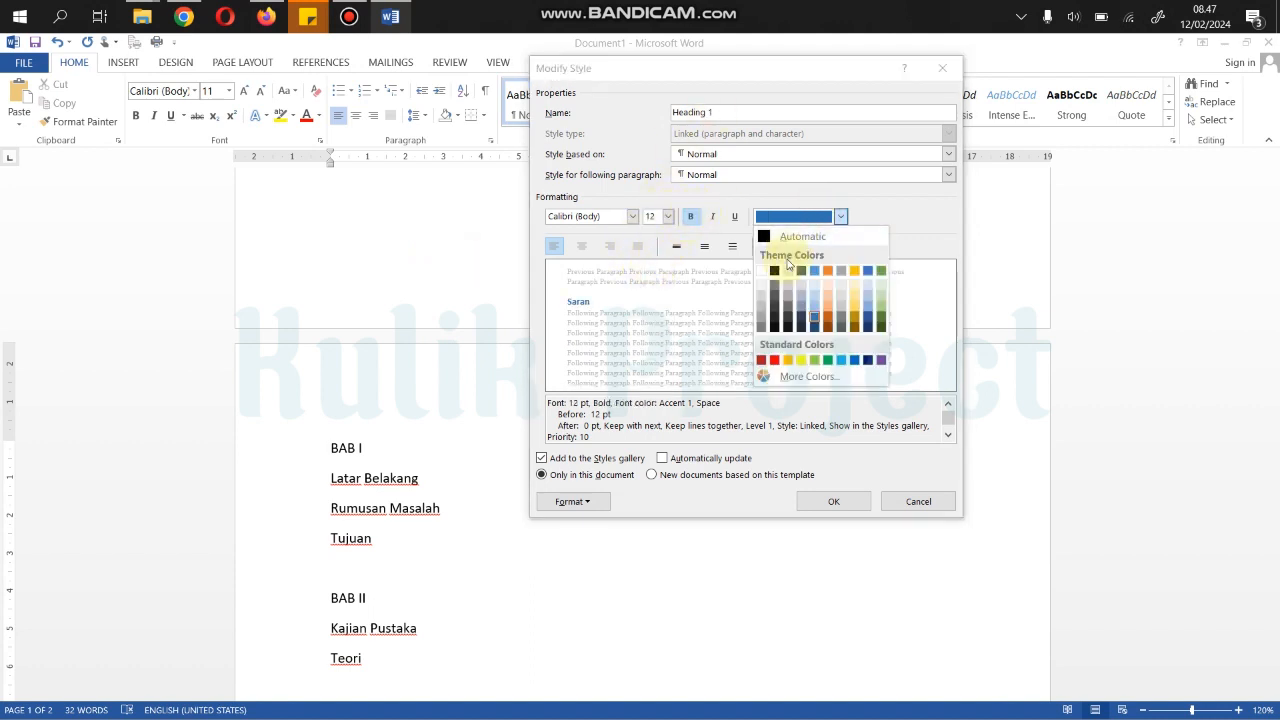
left_click(773, 270)
left_click(581, 246)
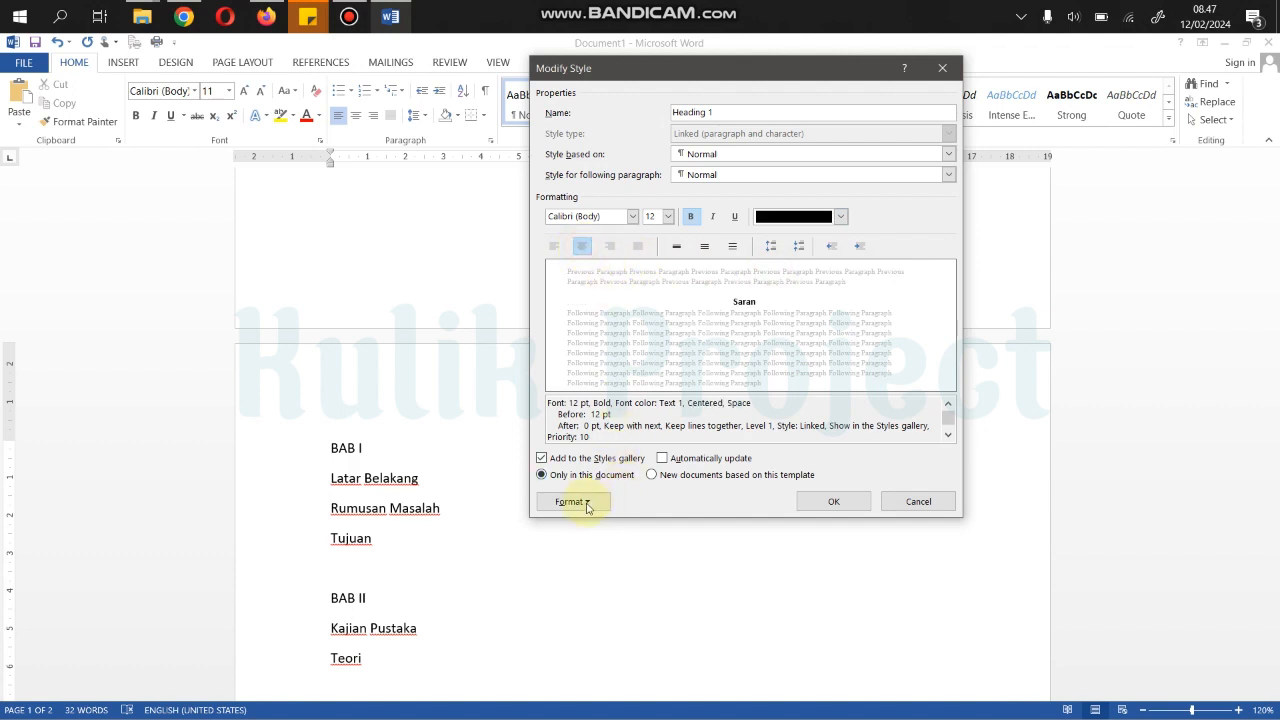
Step: Set the Heading 1 style's line spacing to 1,5 lines and its spacing before to 0 pt
left_click(587, 503)
left_click(560, 537)
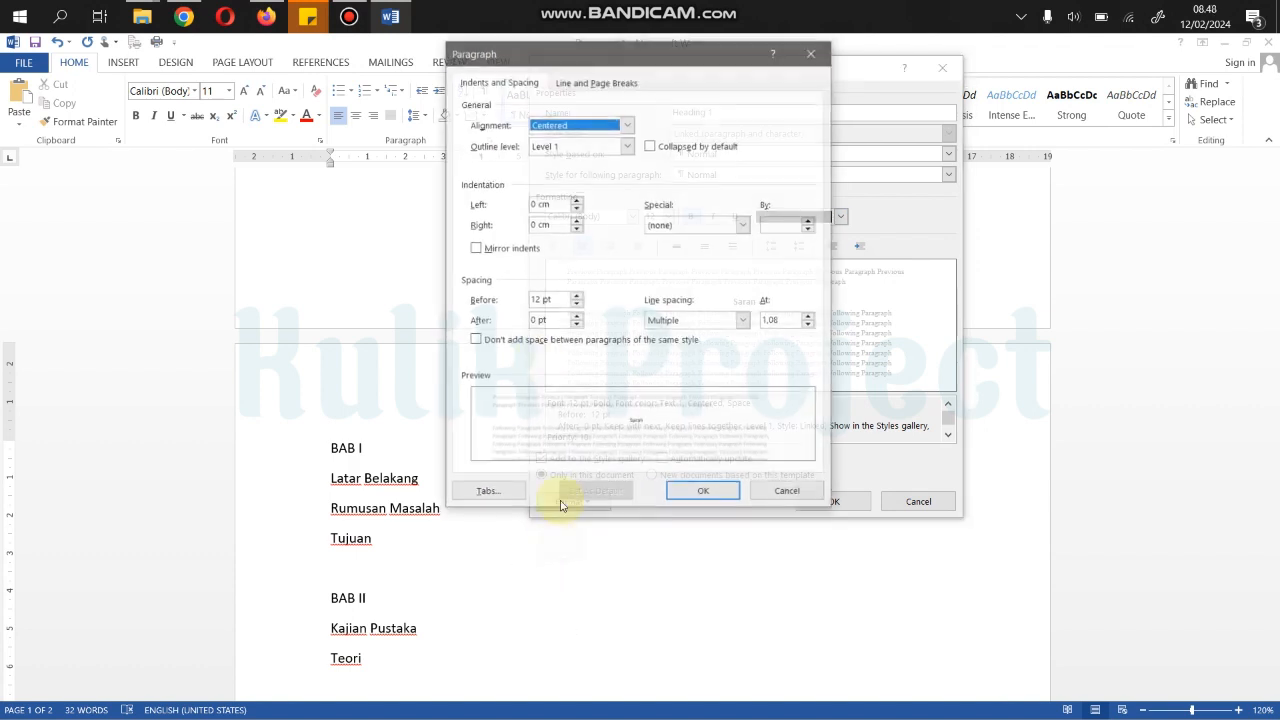
left_click(692, 321)
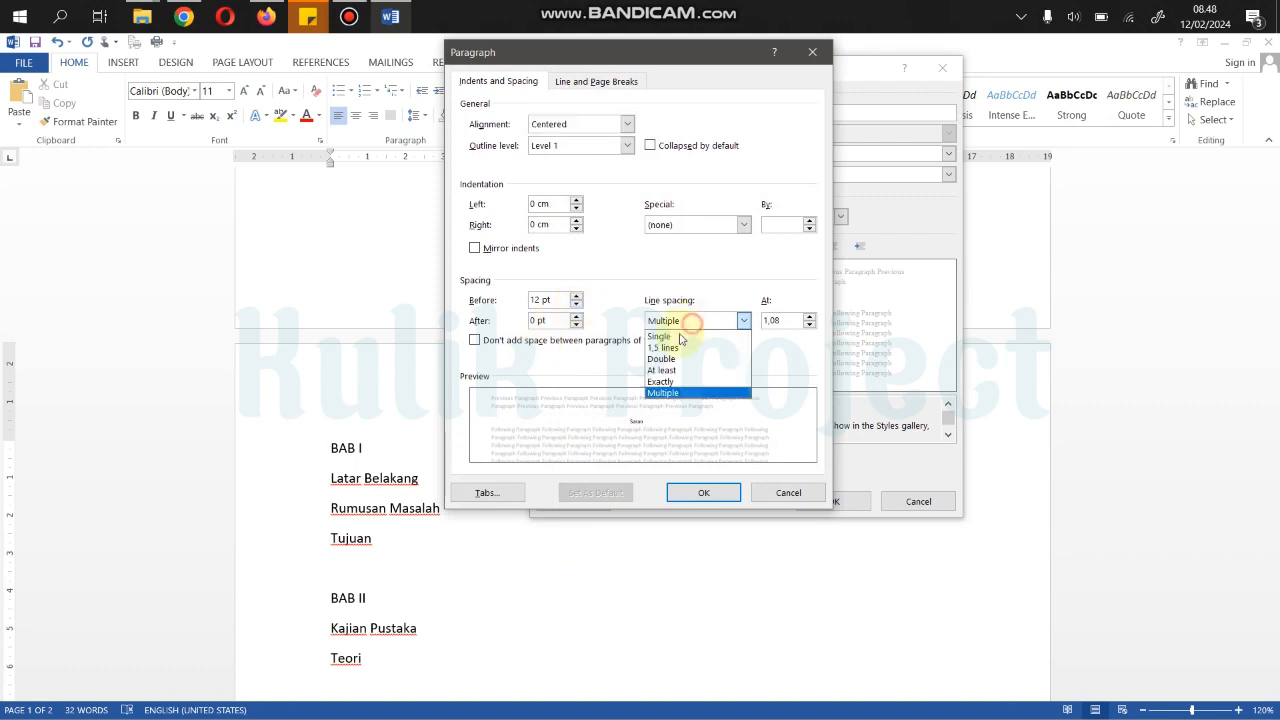
left_click(663, 347)
left_click(576, 304)
left_click(576, 304)
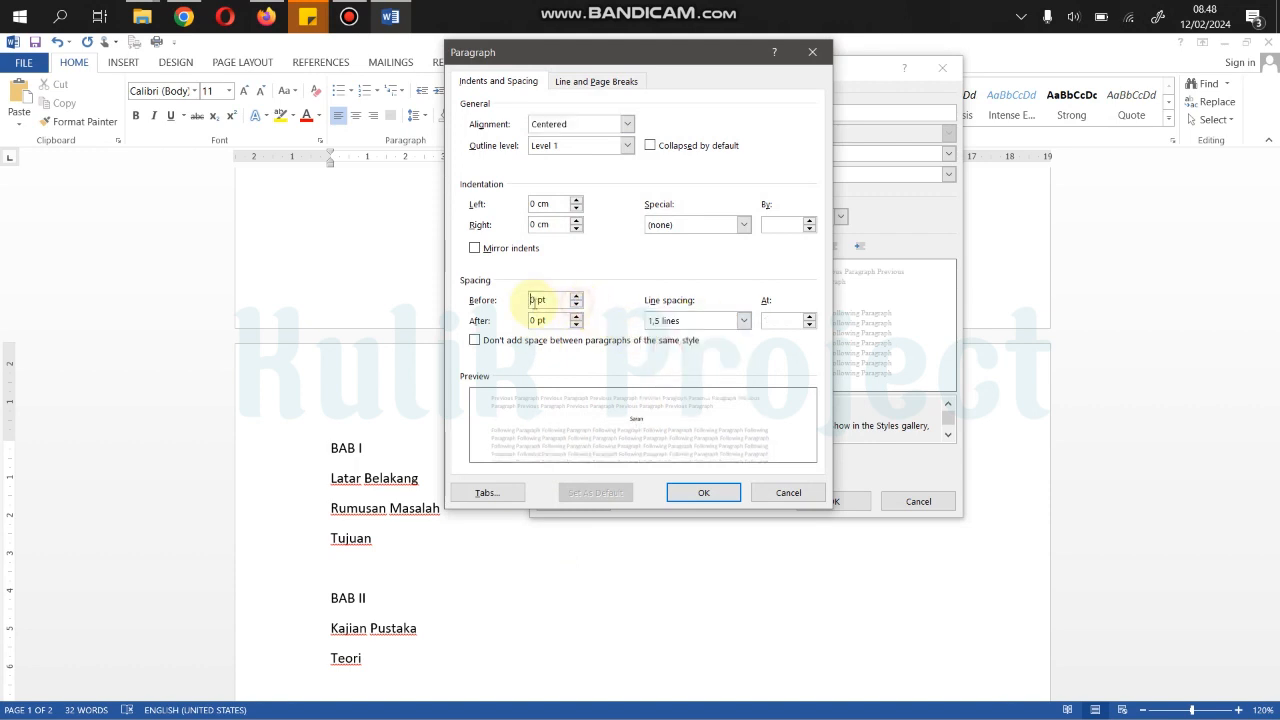
left_click(704, 492)
left_click(828, 503)
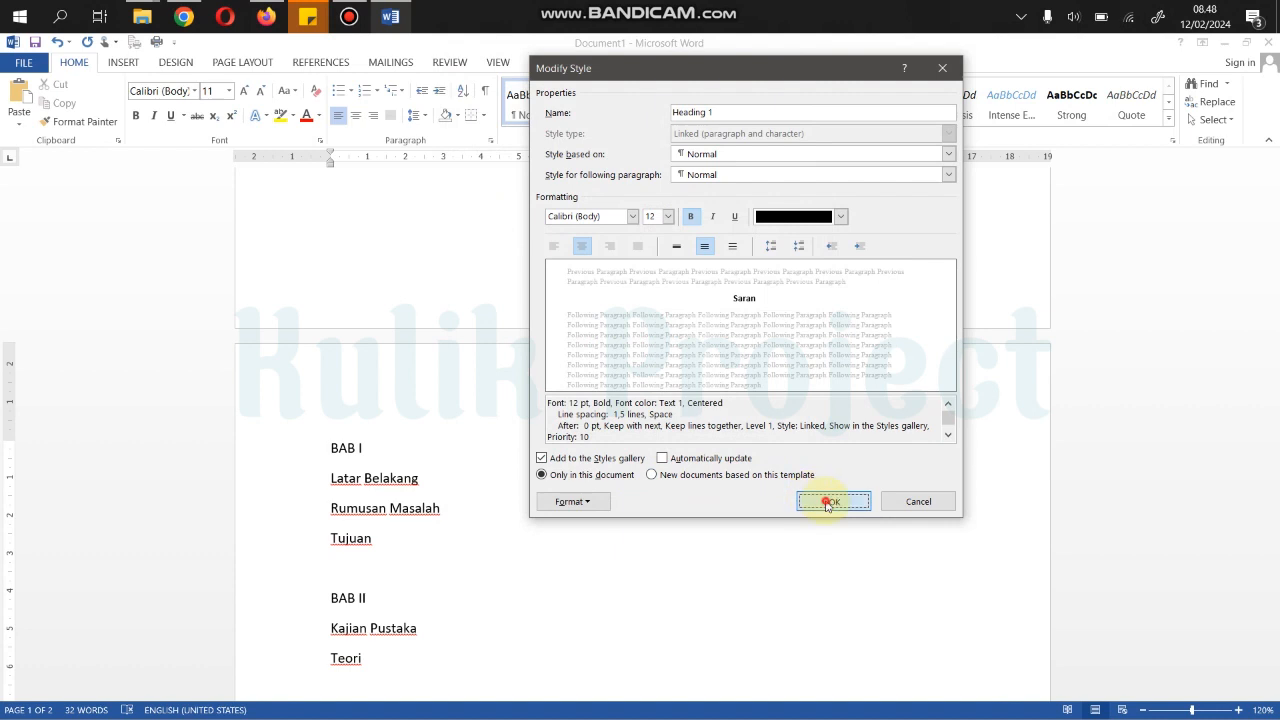
Step: Apply the Heading 1 style to the chapter title "BAB I"
scroll(603, 523, "up", 3)
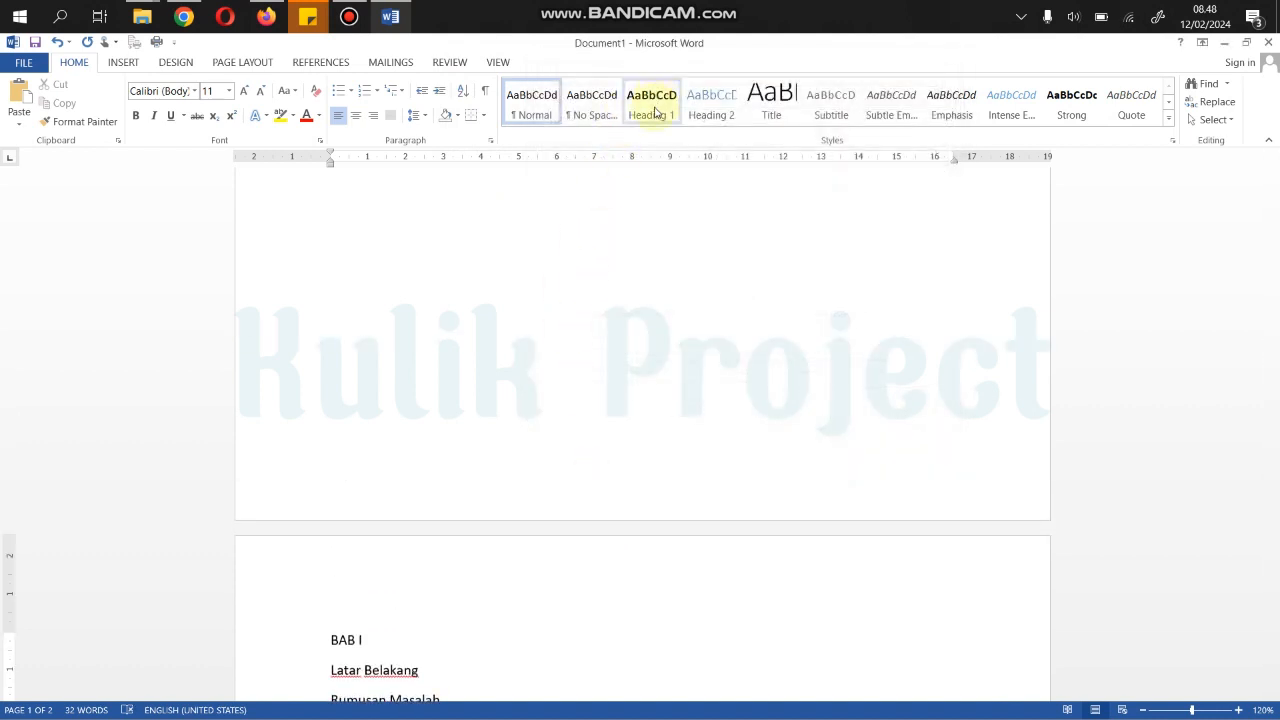
scroll(688, 256, "up", 1)
scroll(688, 256, "down", 1)
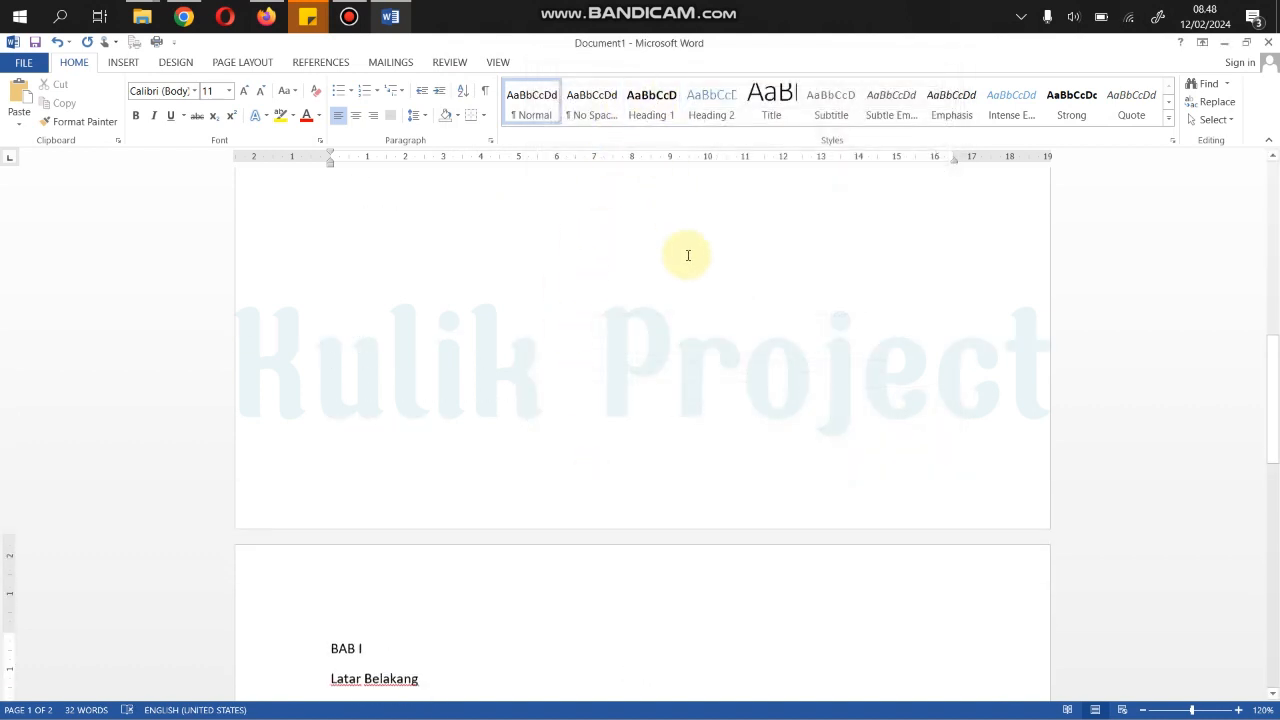
scroll(609, 420, "down", 3)
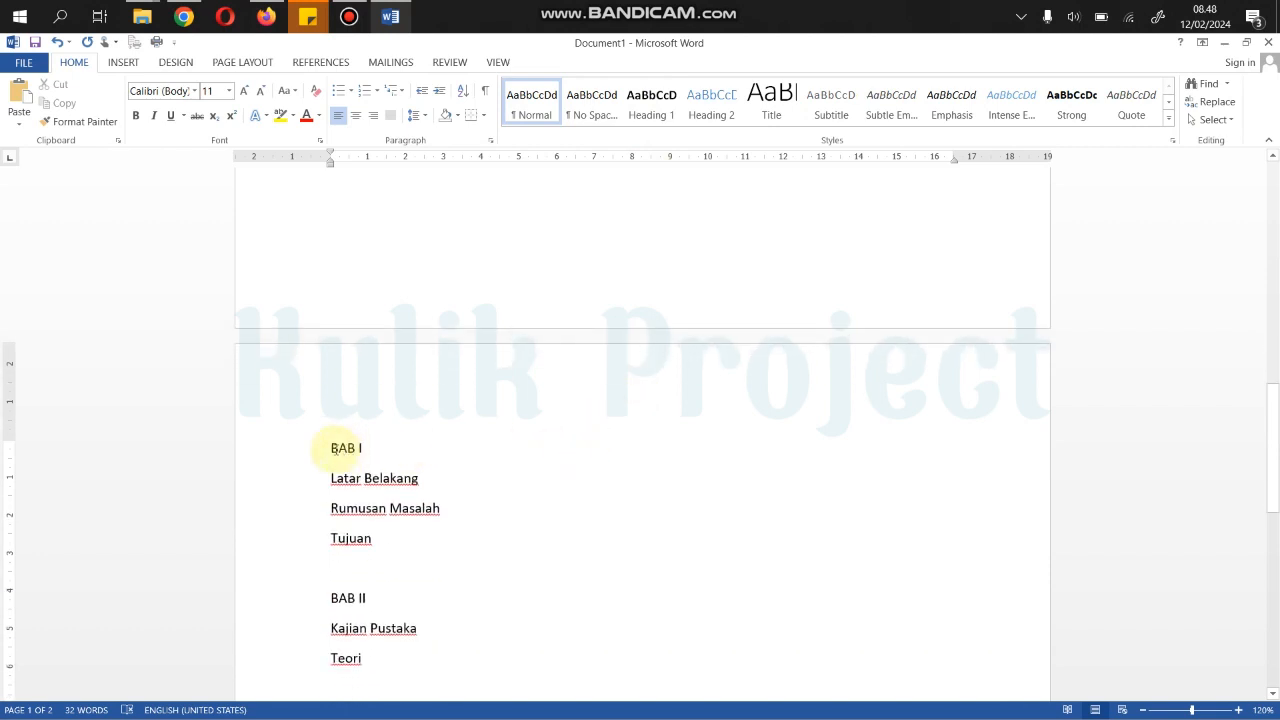
left_click_drag(333, 448, 370, 447)
left_click(362, 453)
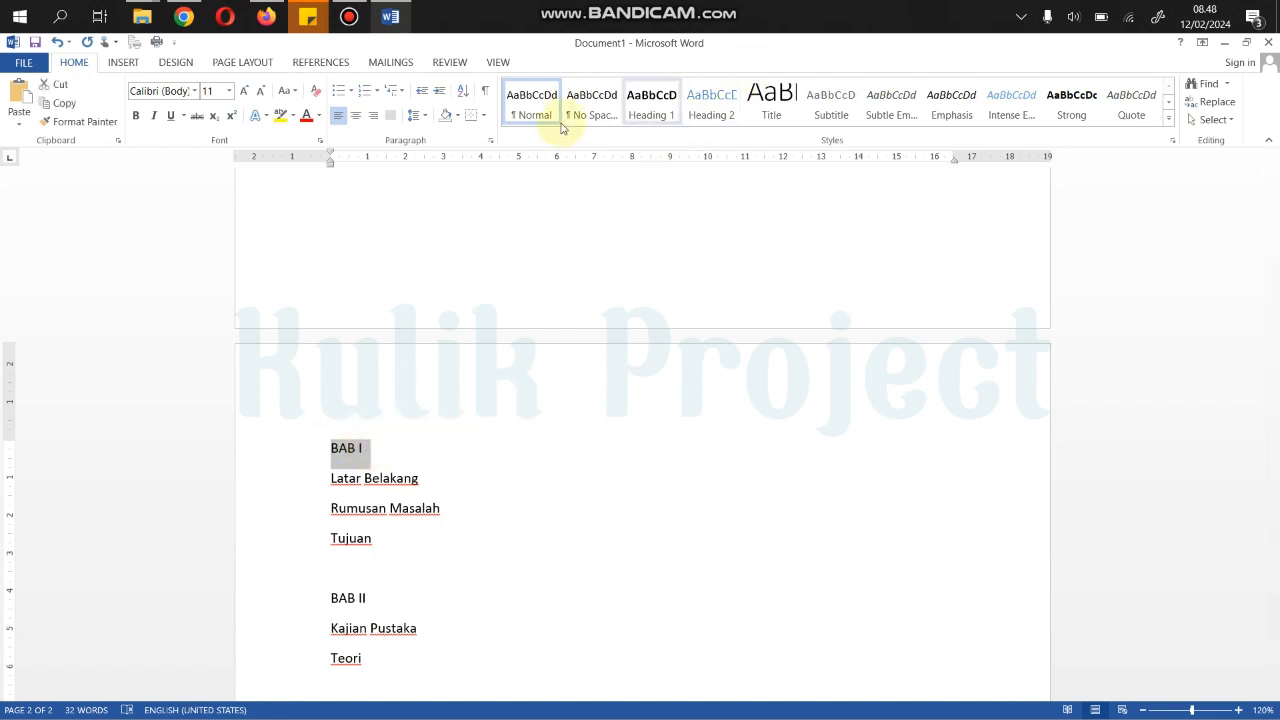
left_click(648, 110)
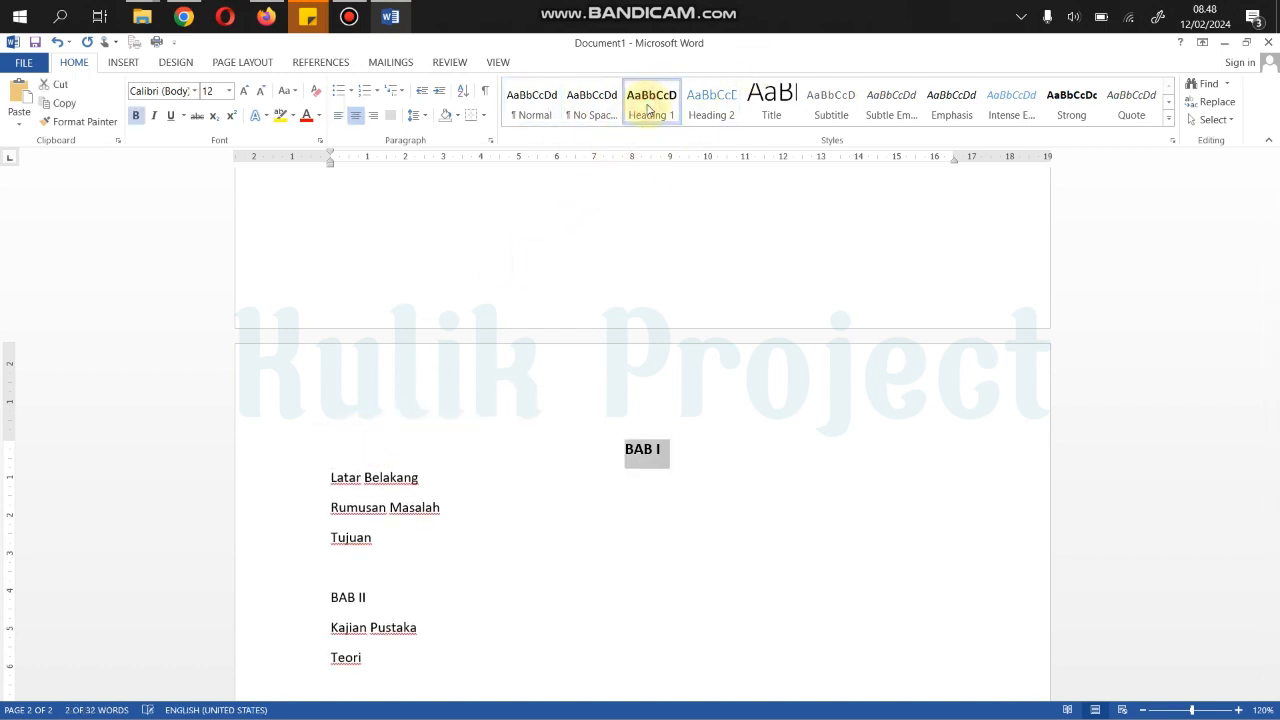
Step: Apply the Heading 1 style to the chapter titles "BAB II" and "BAB III"
scroll(641, 438, "down", 3)
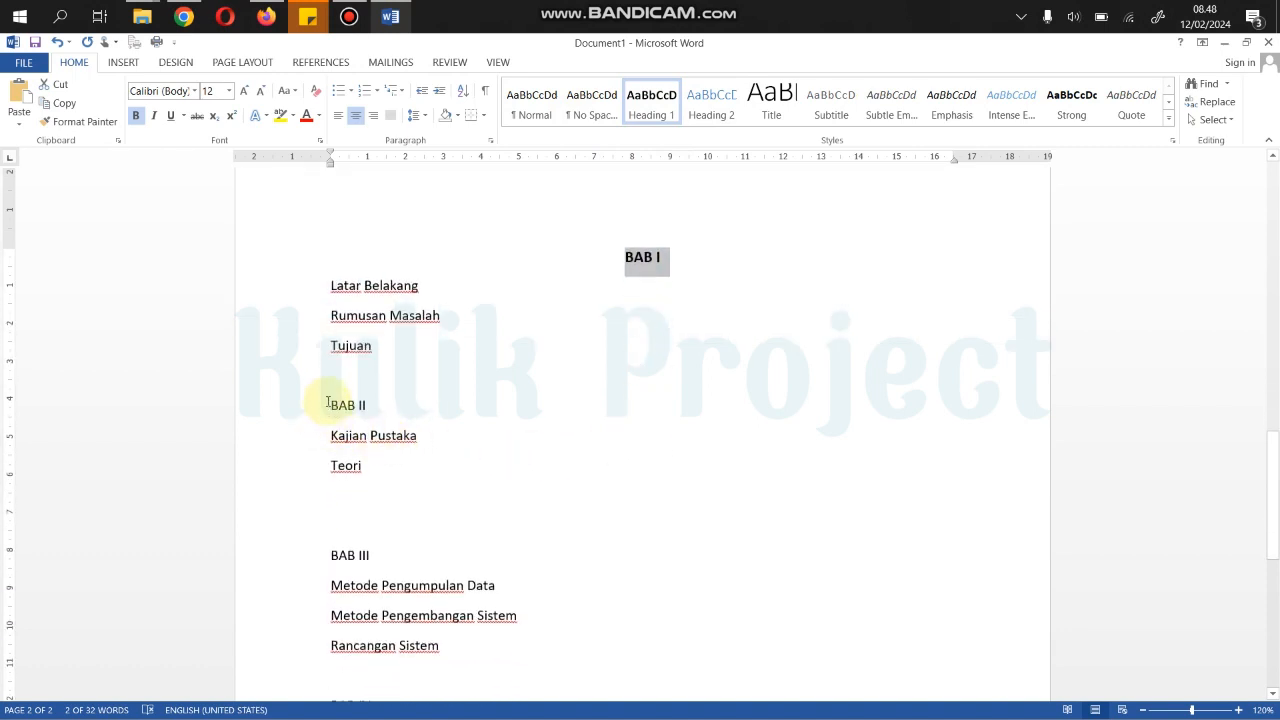
left_click_drag(328, 402, 370, 405)
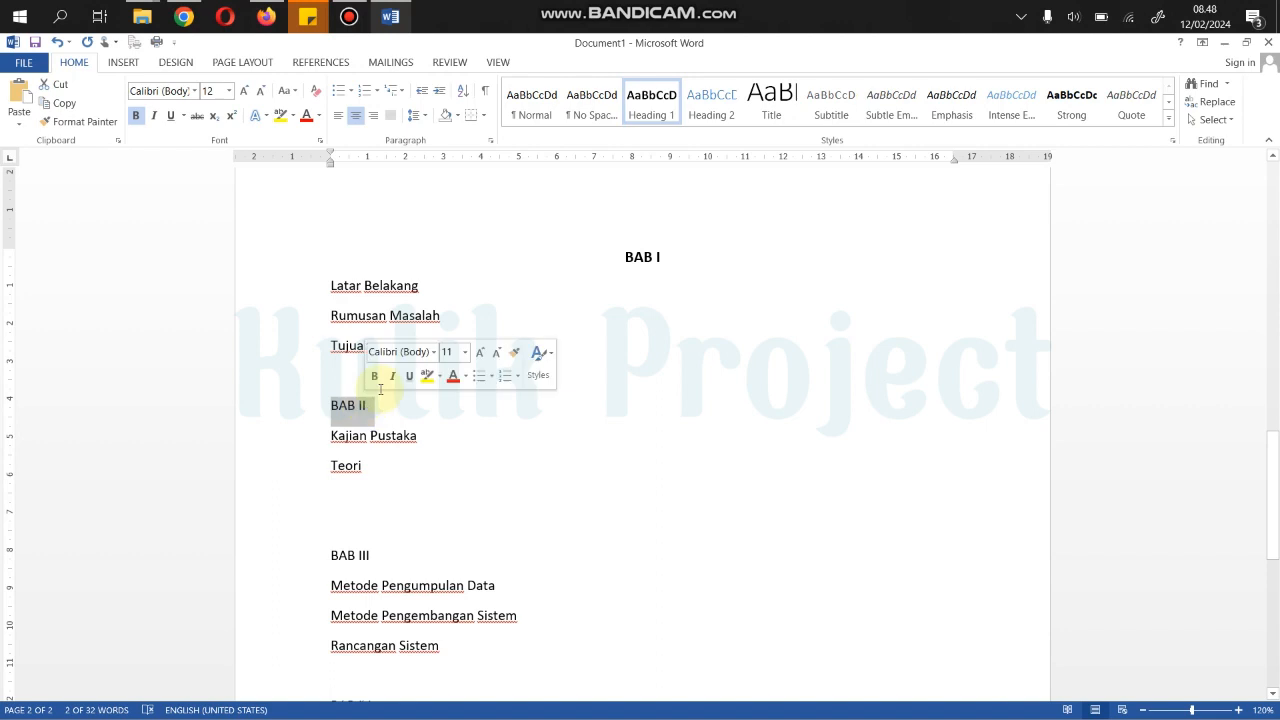
left_click(653, 100)
scroll(452, 453, "down", 2)
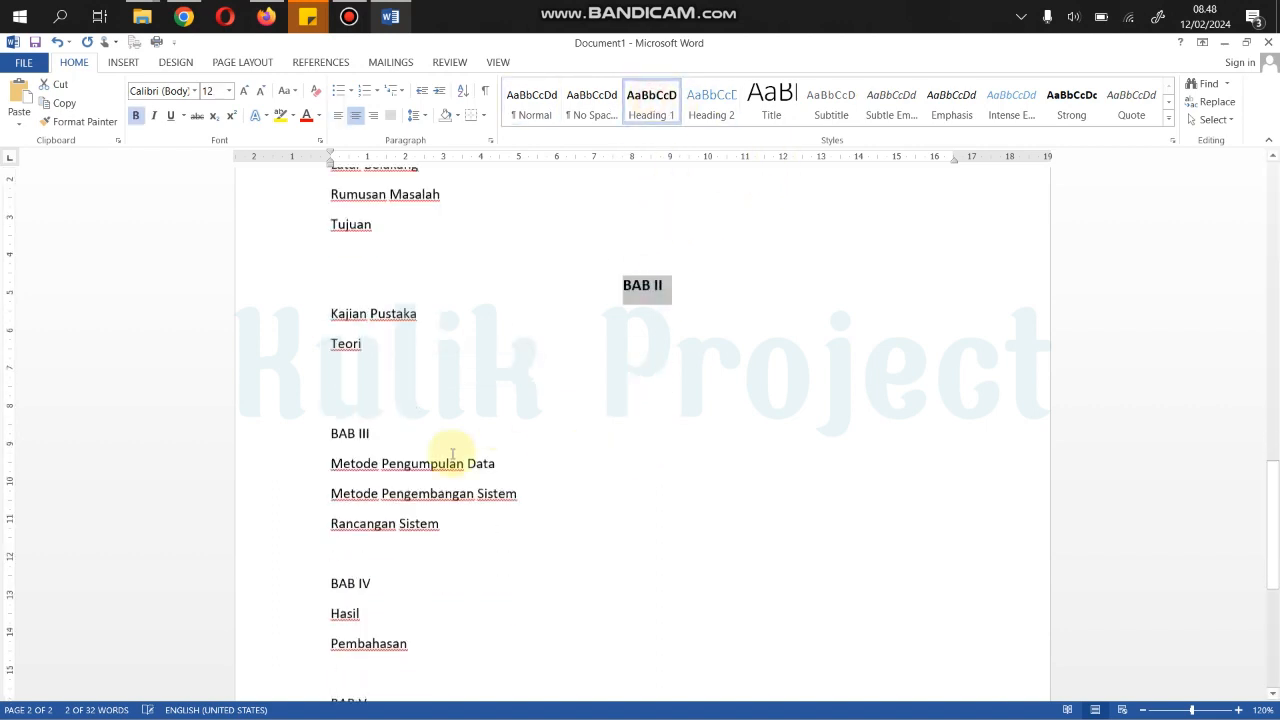
left_click_drag(331, 410, 372, 414)
left_click(651, 100)
Step: Apply the Heading 1 style to the chapter titles "BAB IV" and "BAB V"
scroll(623, 423, "down", 2)
left_click(651, 100)
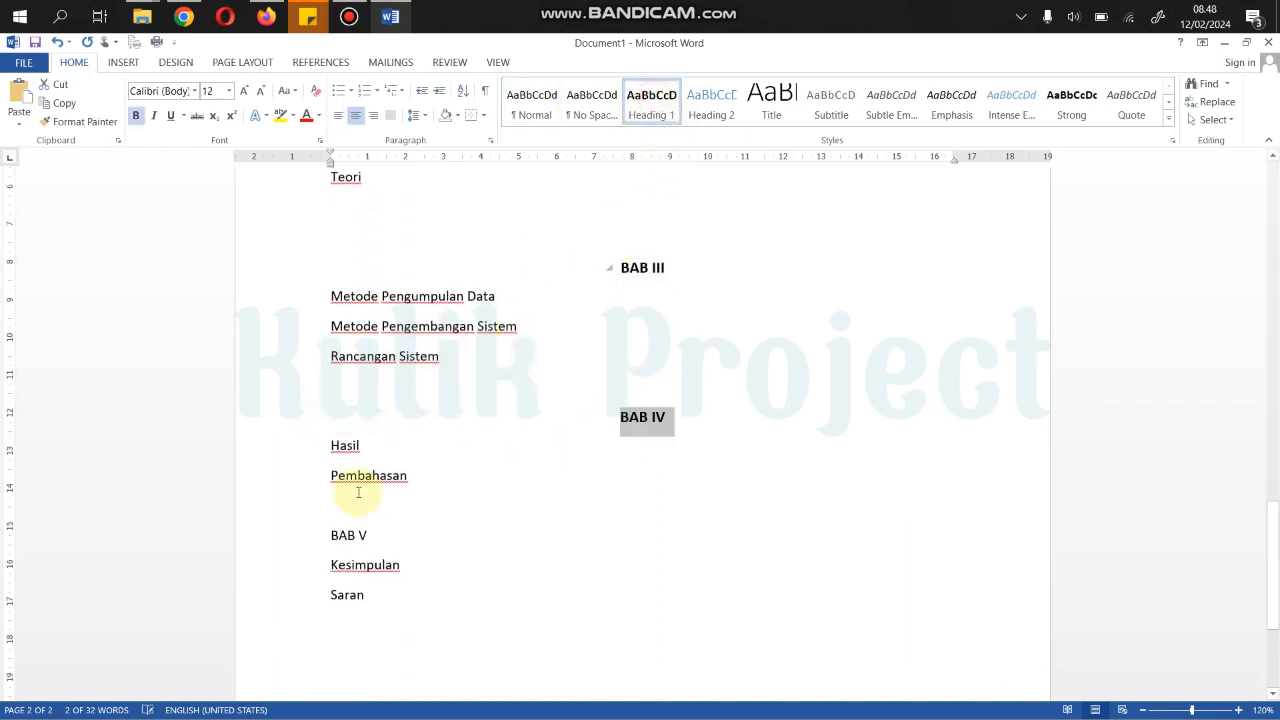
left_click_drag(331, 534, 374, 535)
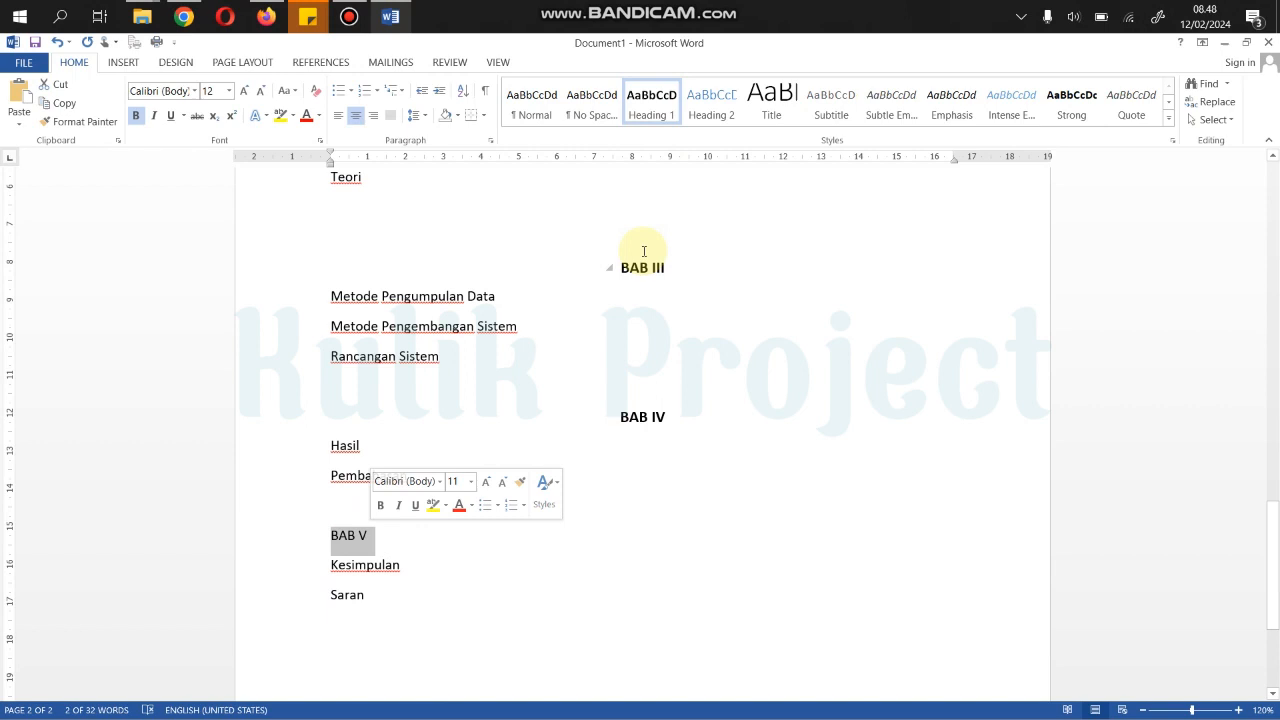
left_click(656, 110)
Step: From the "Latar Belakang" line, modify the Heading 2 style to use Calibri (Body), 12 pt, bold and black text
scroll(628, 537, "up", 5)
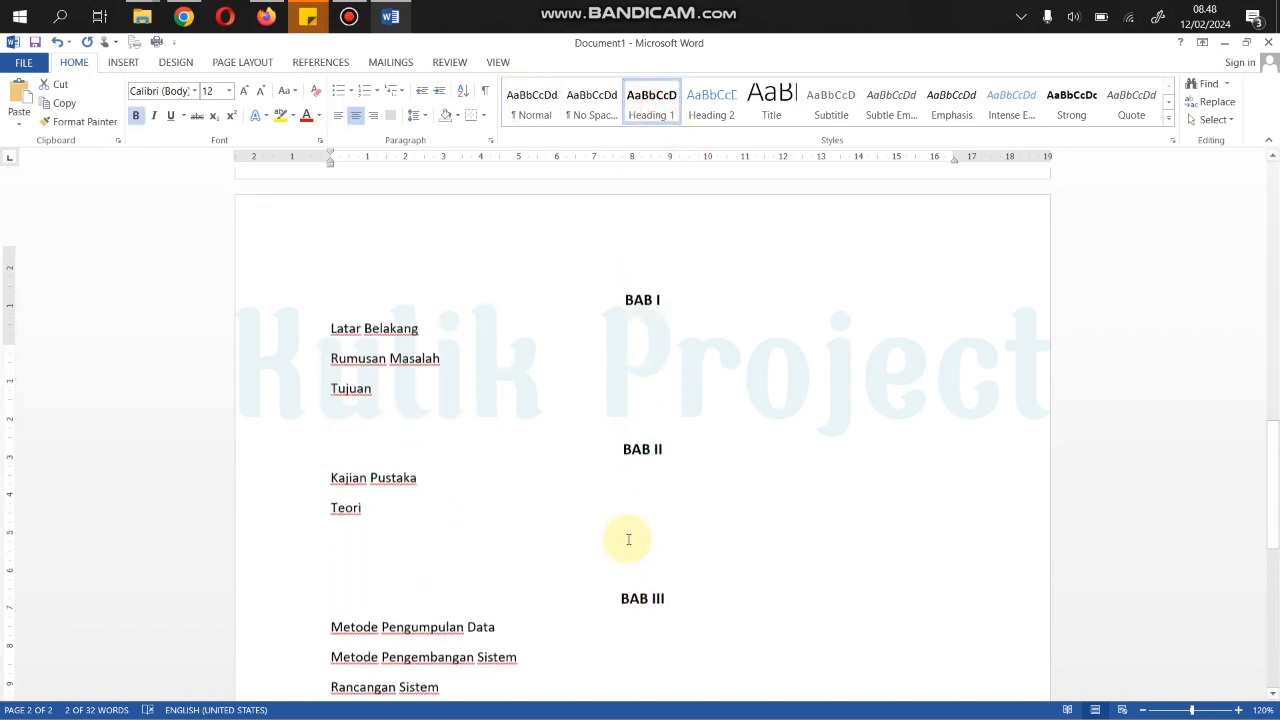
scroll(651, 394, "up", 1)
scroll(451, 457, "down", 3)
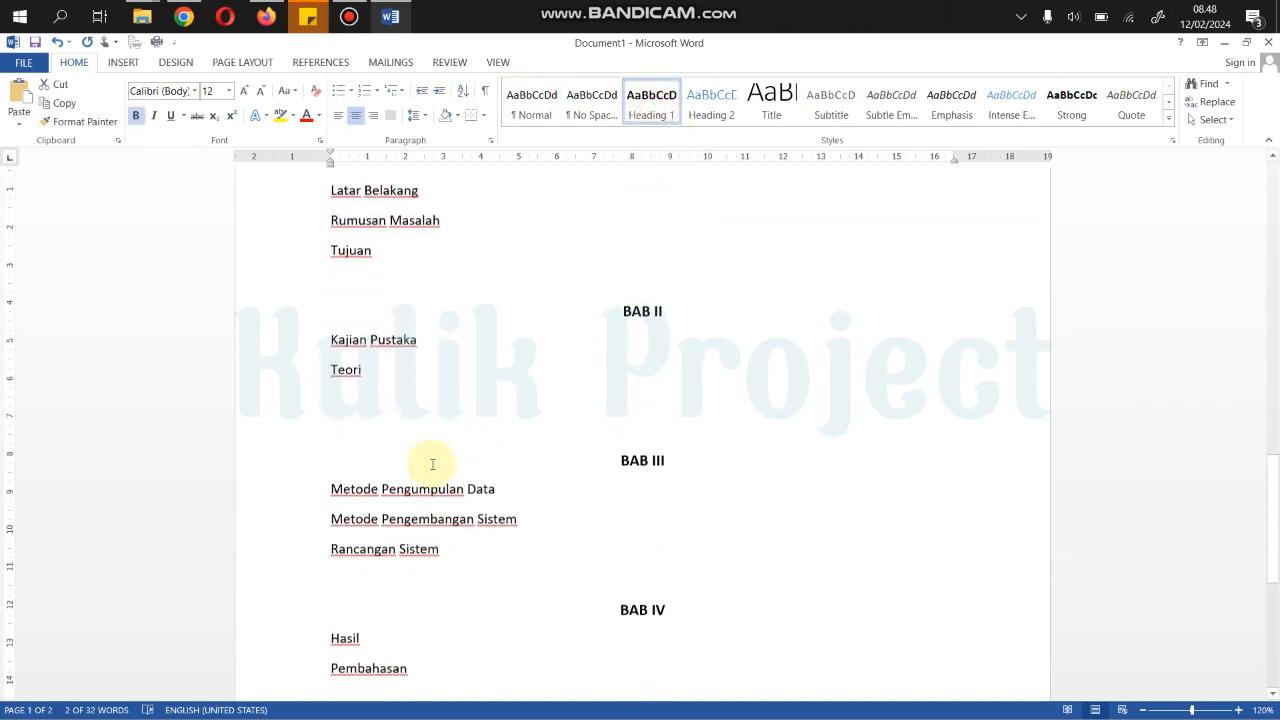
scroll(432, 463, "down", 3)
scroll(431, 463, "up", 5)
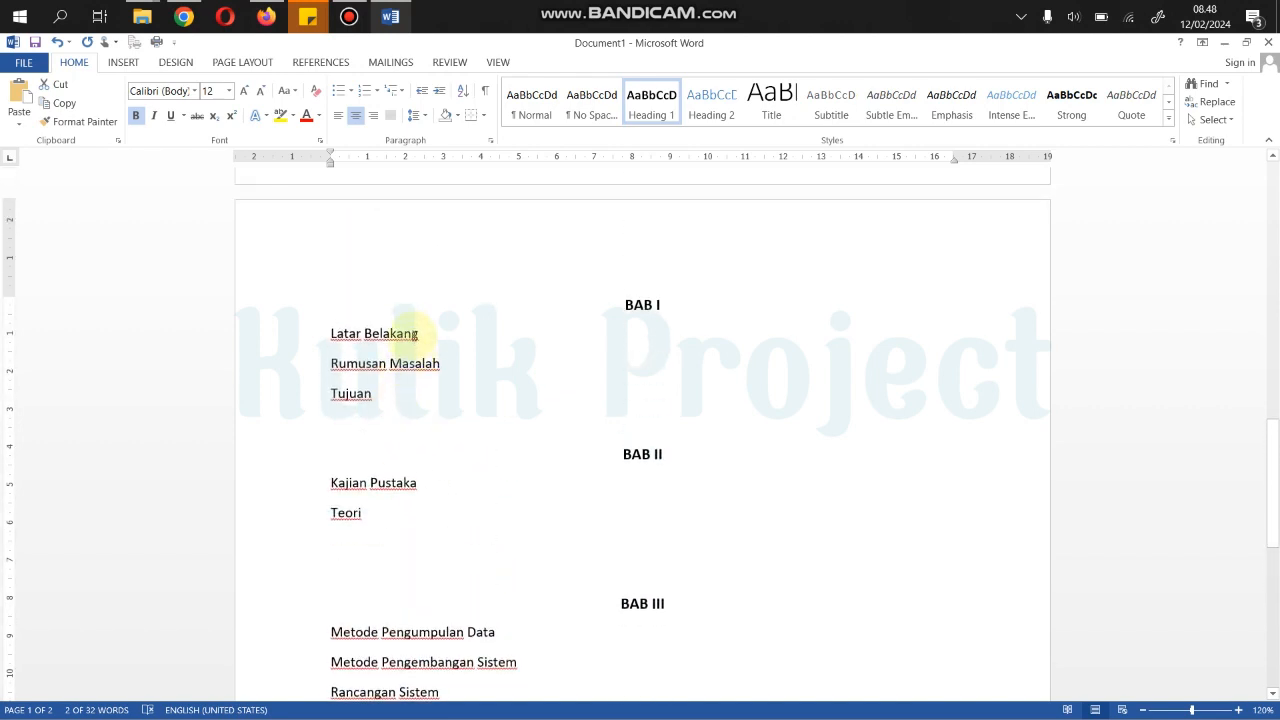
left_click(418, 333)
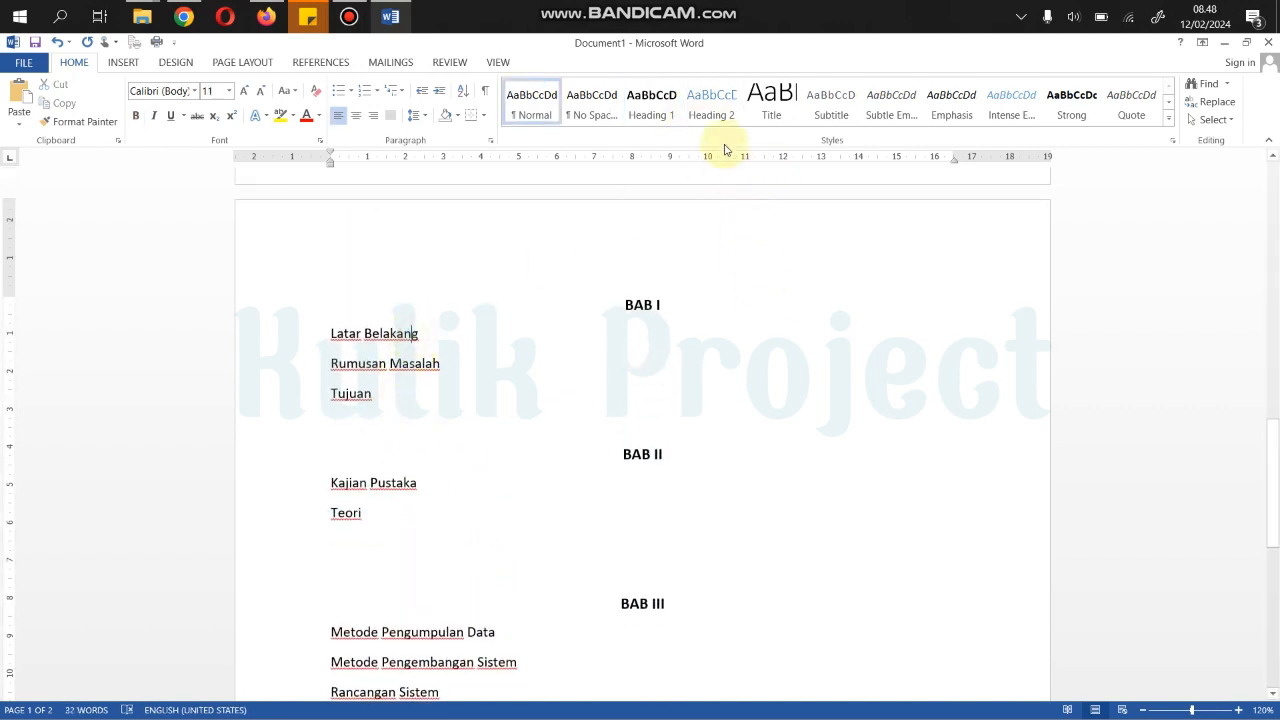
right_click(714, 104)
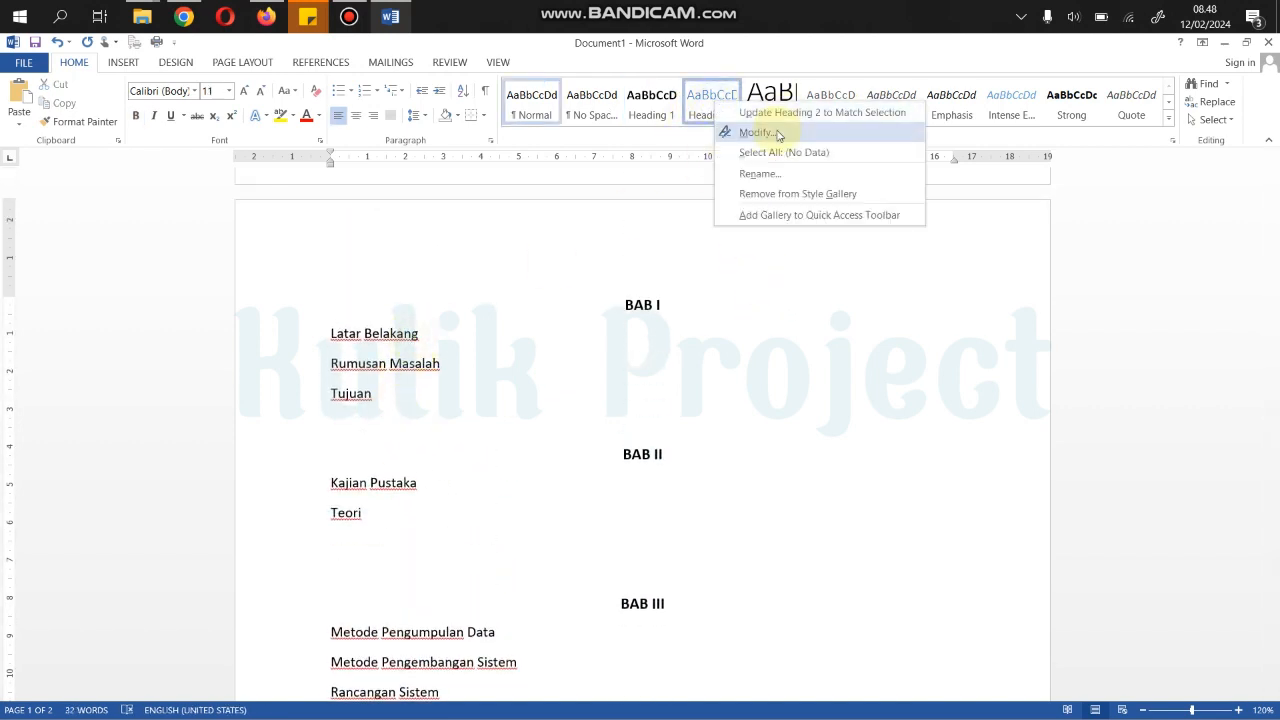
left_click(766, 132)
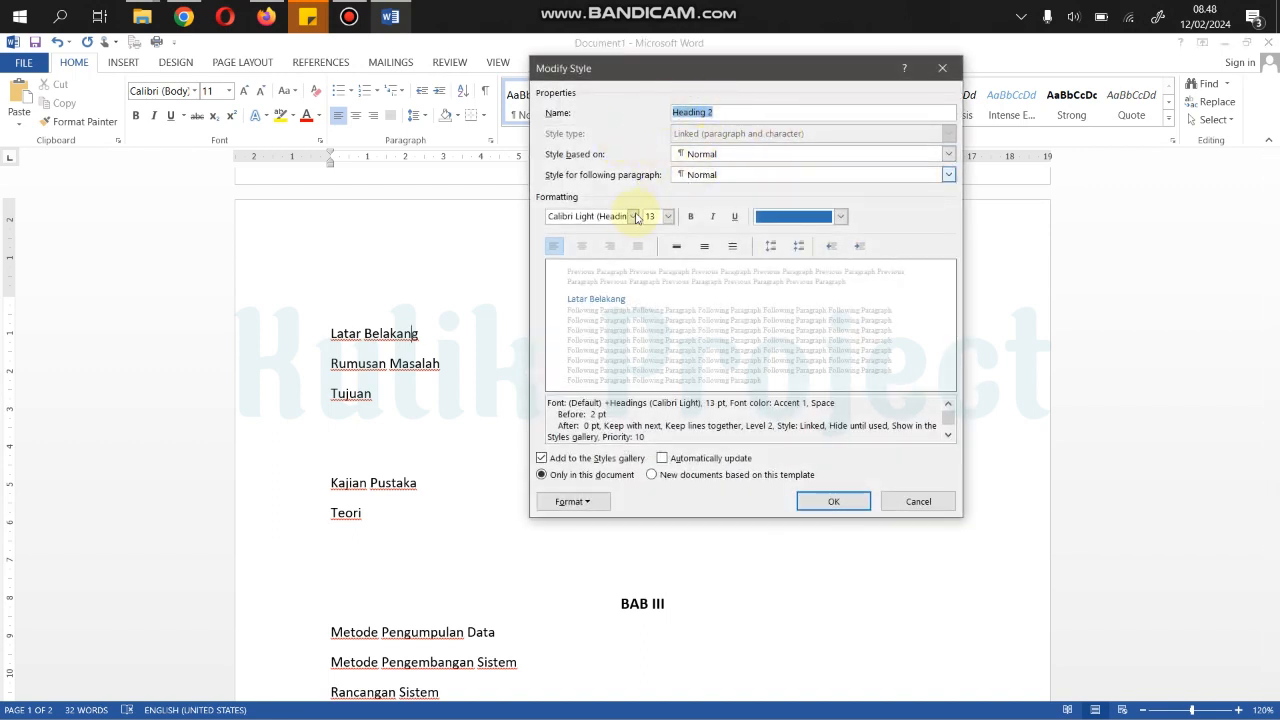
left_click(633, 217)
left_click(482, 254)
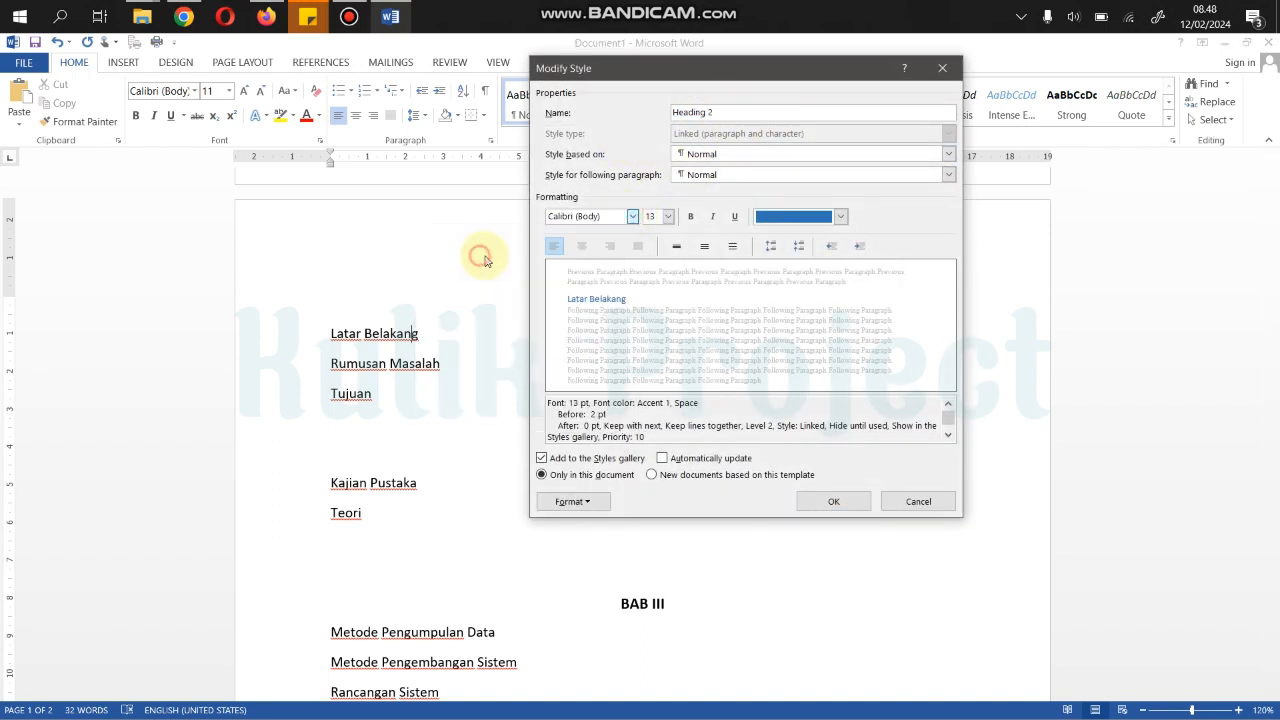
left_click(668, 217)
left_click(657, 279)
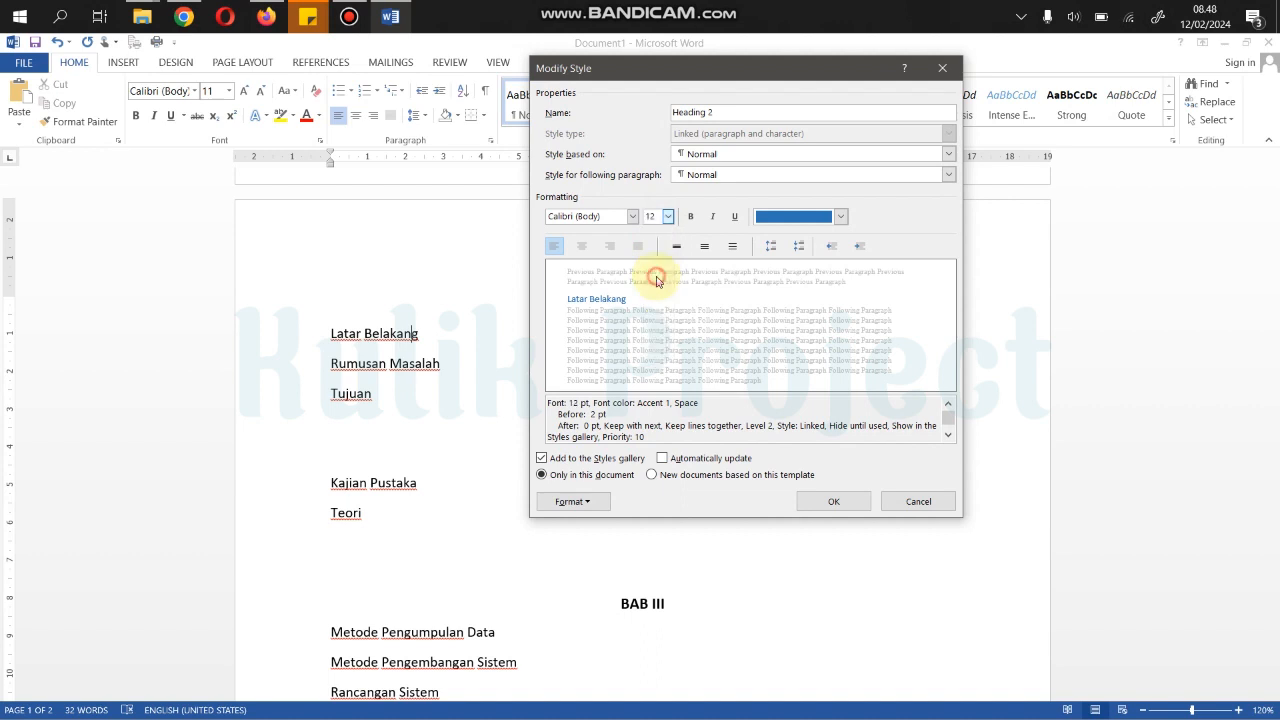
left_click(778, 217)
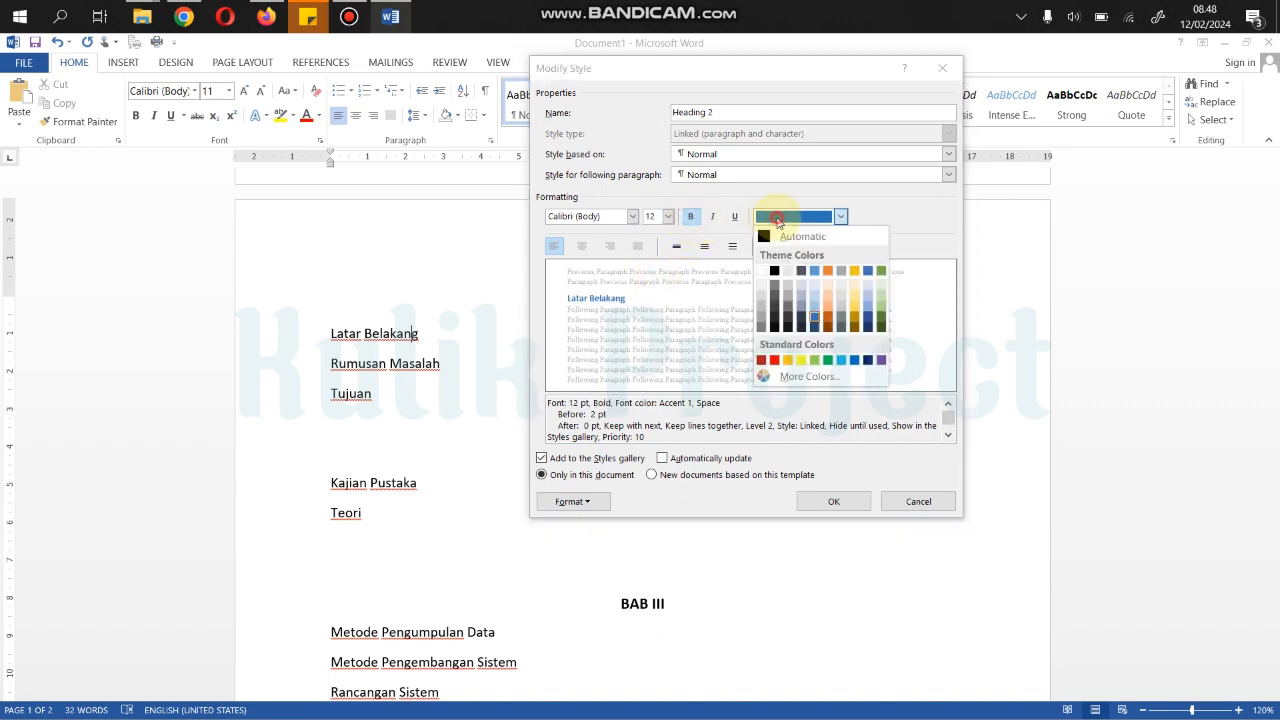
left_click(775, 271)
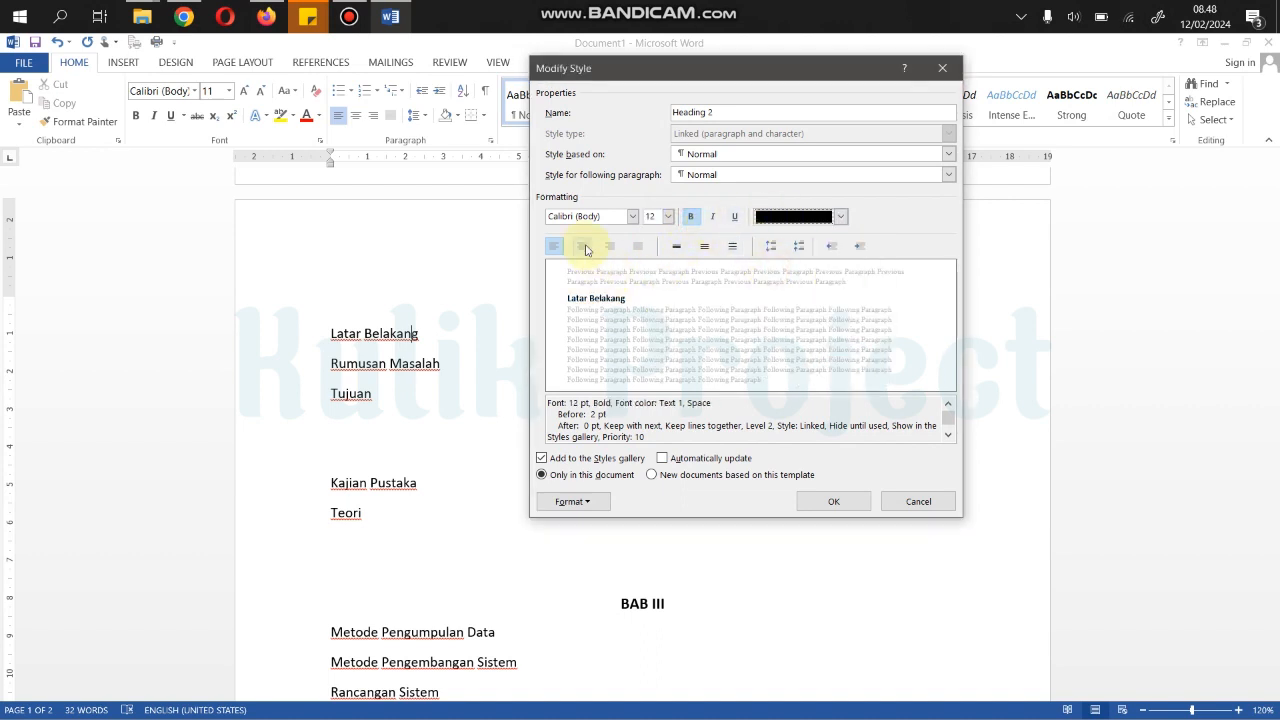
Step: Set the Heading 2 style's spacing before paragraphs to 0 pt, adjust its line spacing, and save the style changes
left_click(591, 498)
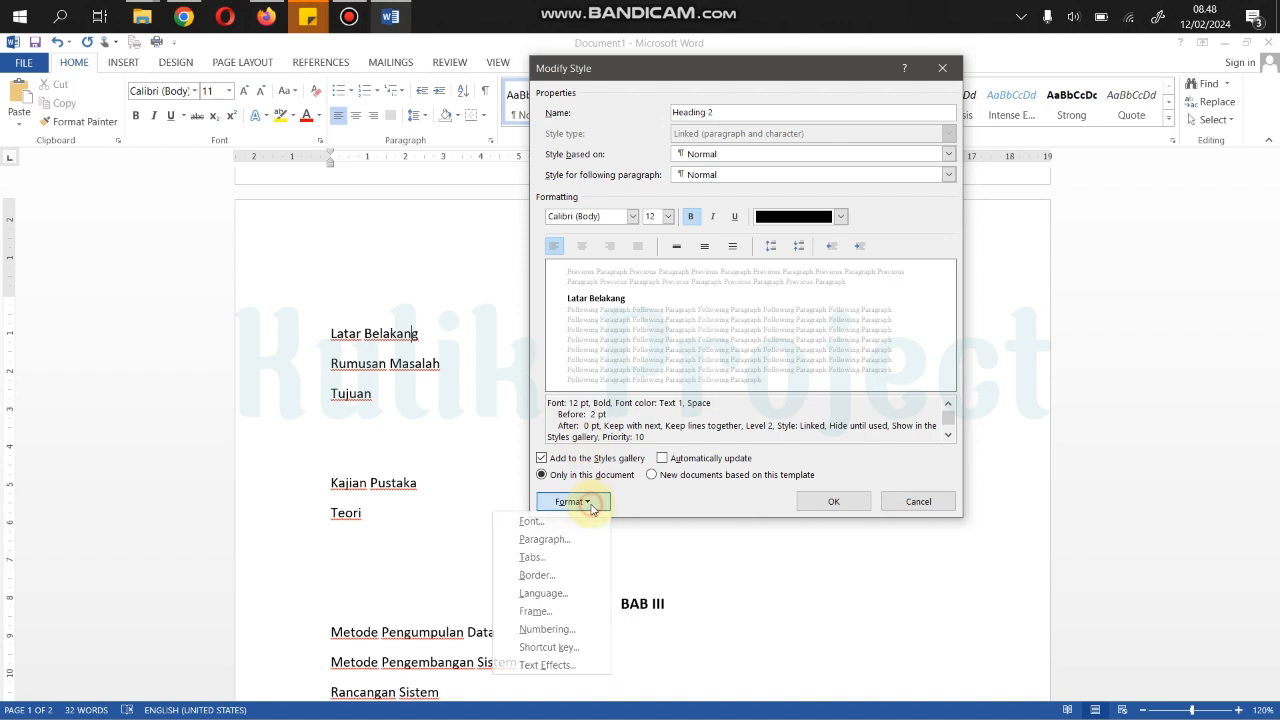
left_click(546, 540)
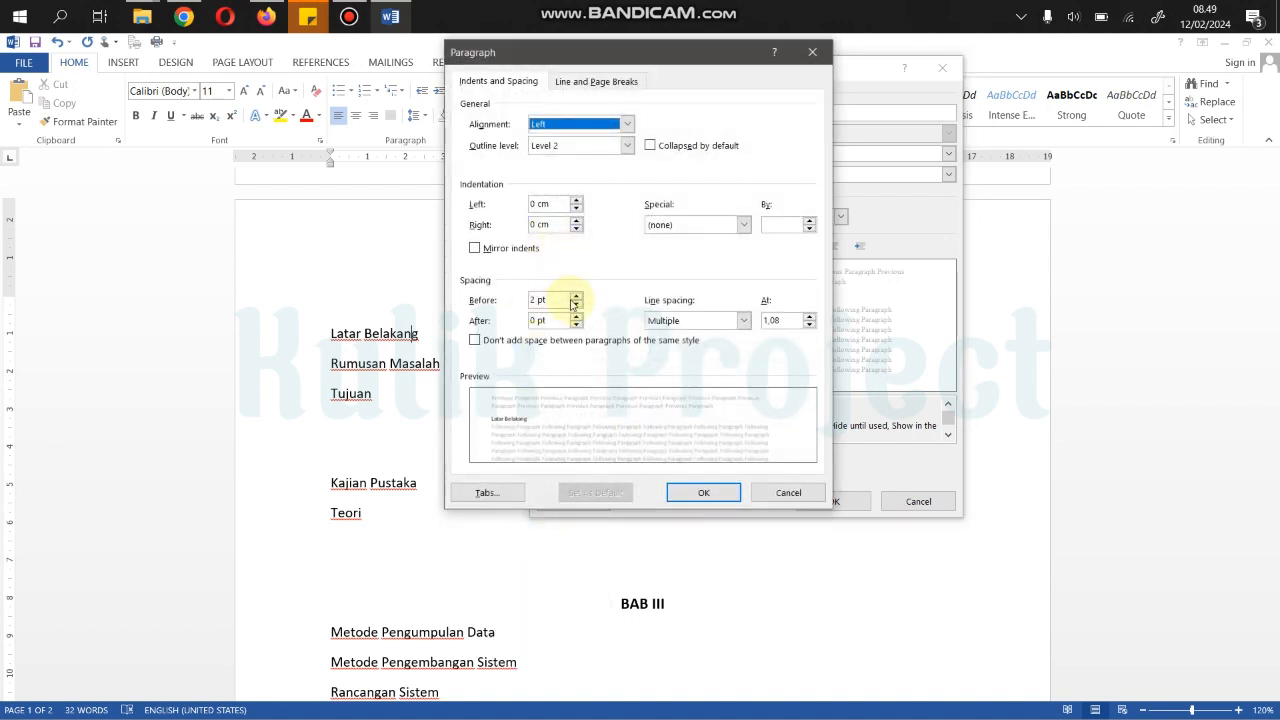
left_click(743, 320)
left_click(663, 345)
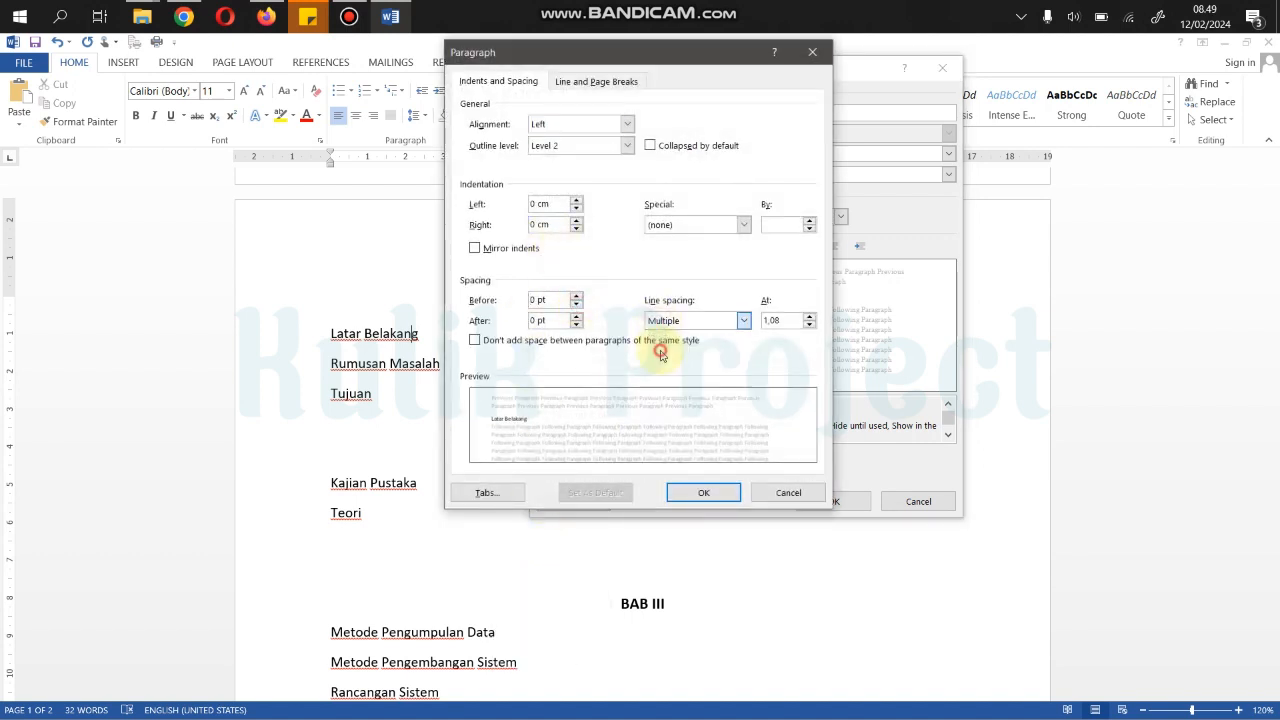
left_click(704, 493)
left_click(832, 501)
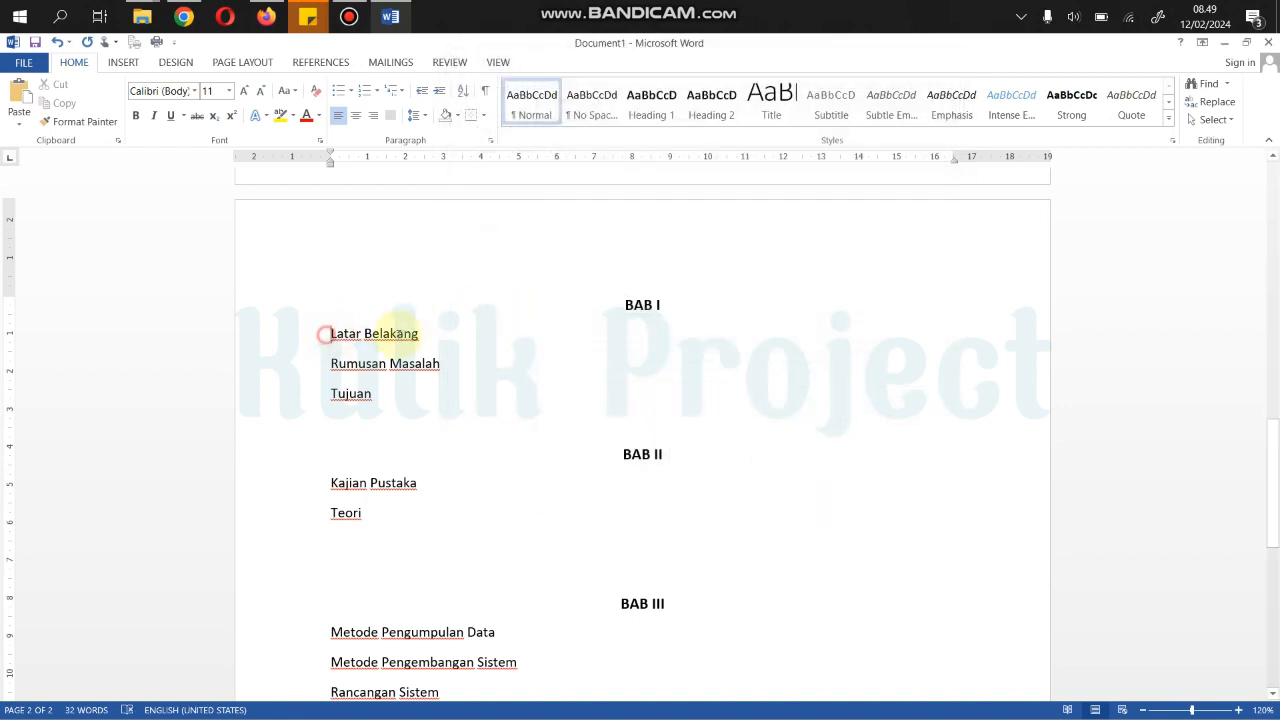
Step: Apply the Heading 2 style to the BAB I subheadings "Latar Belakang", "Rumusan Masalah" and "Tujuan"
left_click_drag(322, 334, 430, 334)
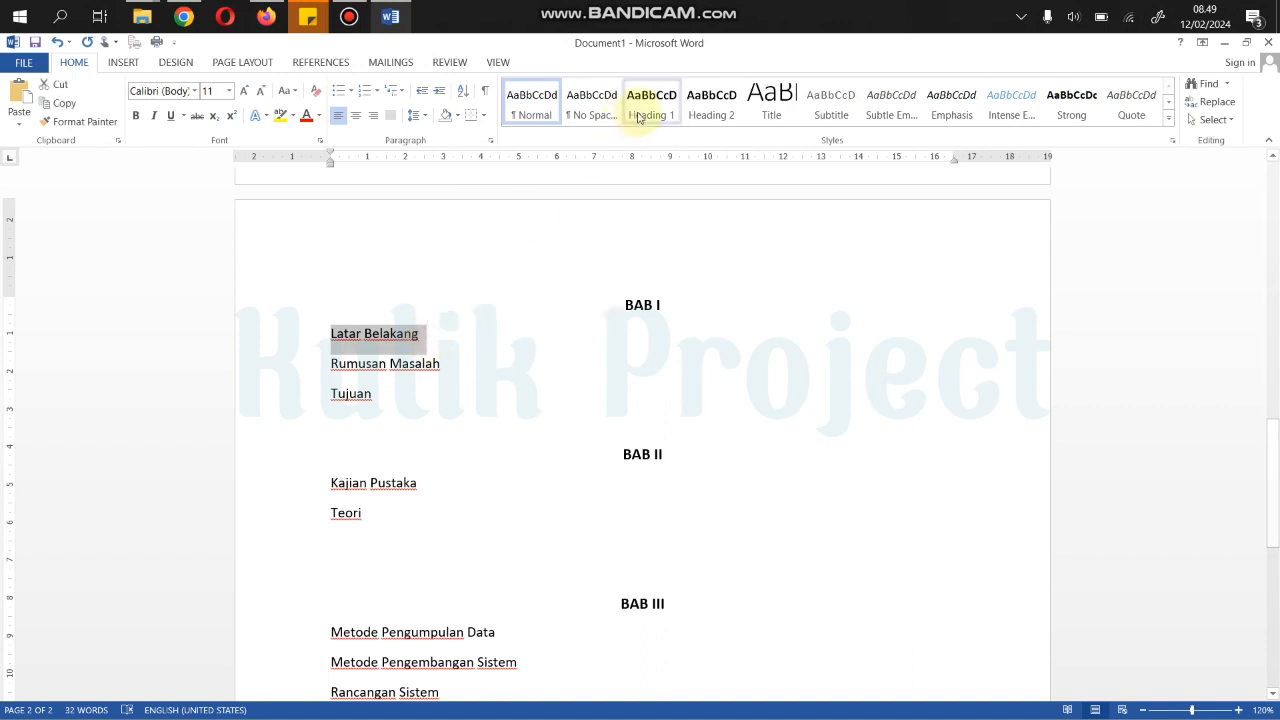
left_click(704, 98)
left_click_drag(338, 363, 462, 363)
left_click(711, 100)
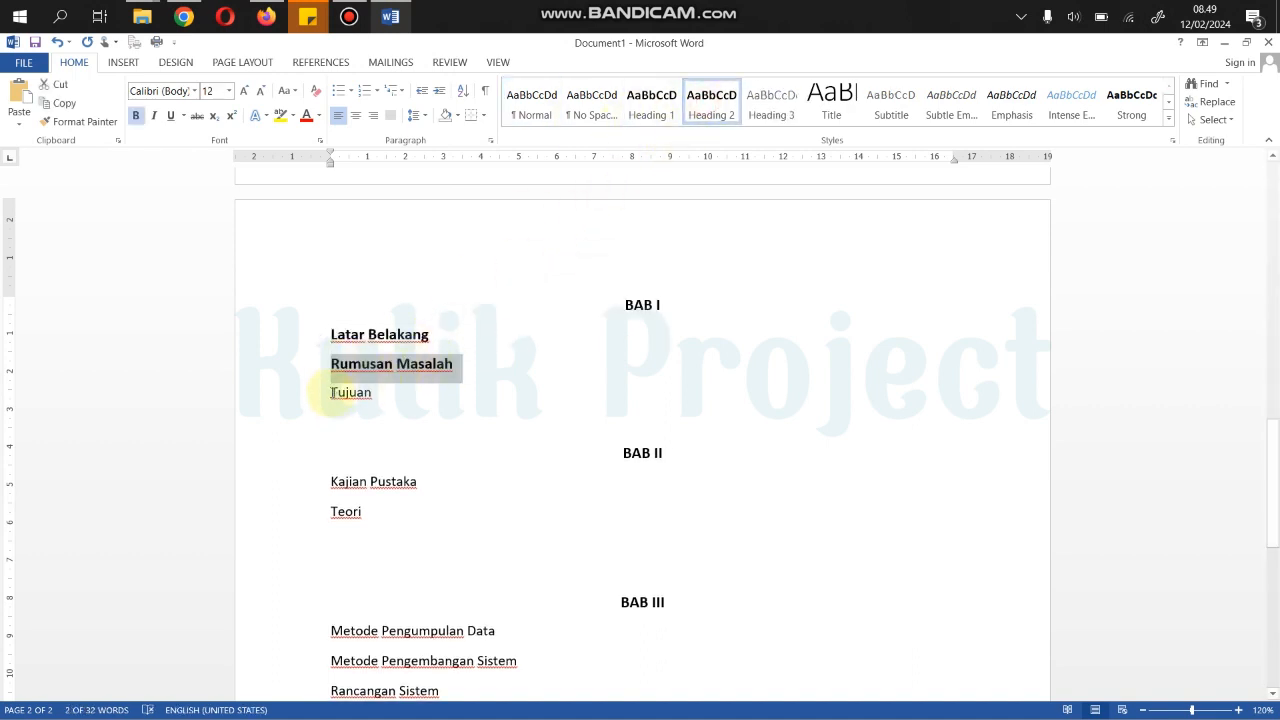
left_click_drag(333, 392, 374, 393)
left_click(711, 100)
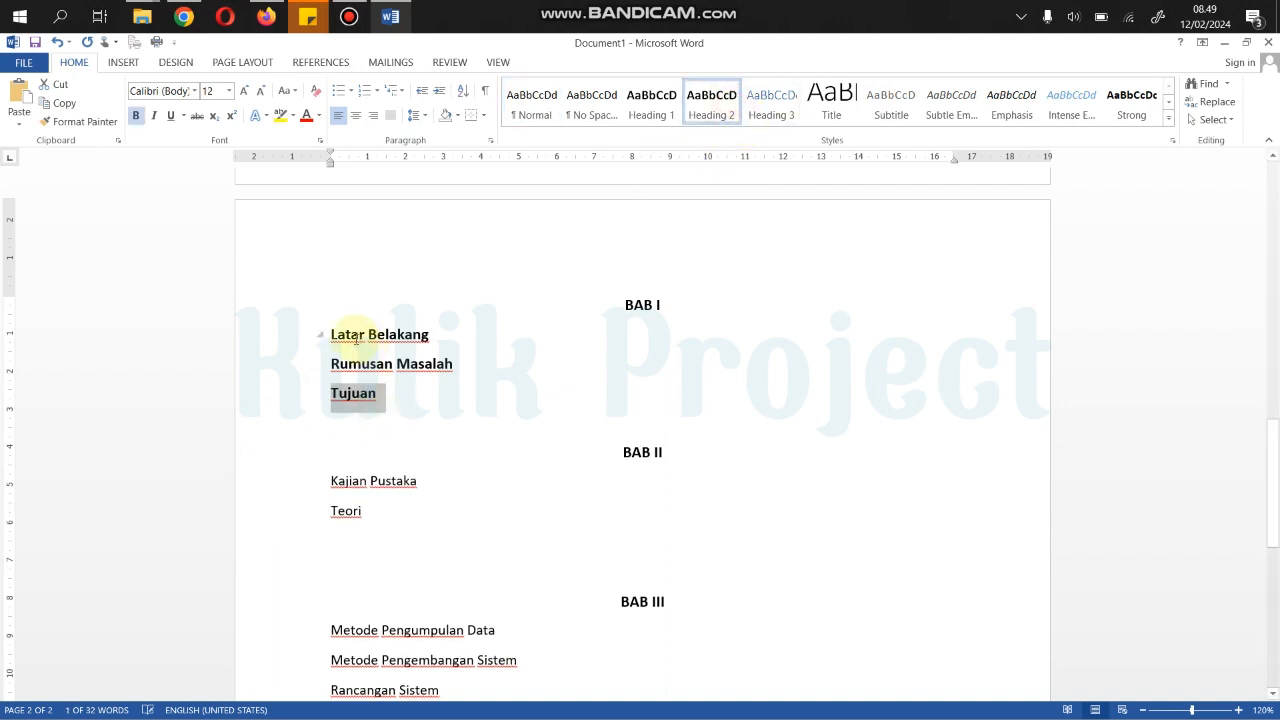
Step: Add 1., 1.1., 1.1.1. style multilevel numbering to "Latar Belakang" and change its number to 1.1
left_click(330, 333)
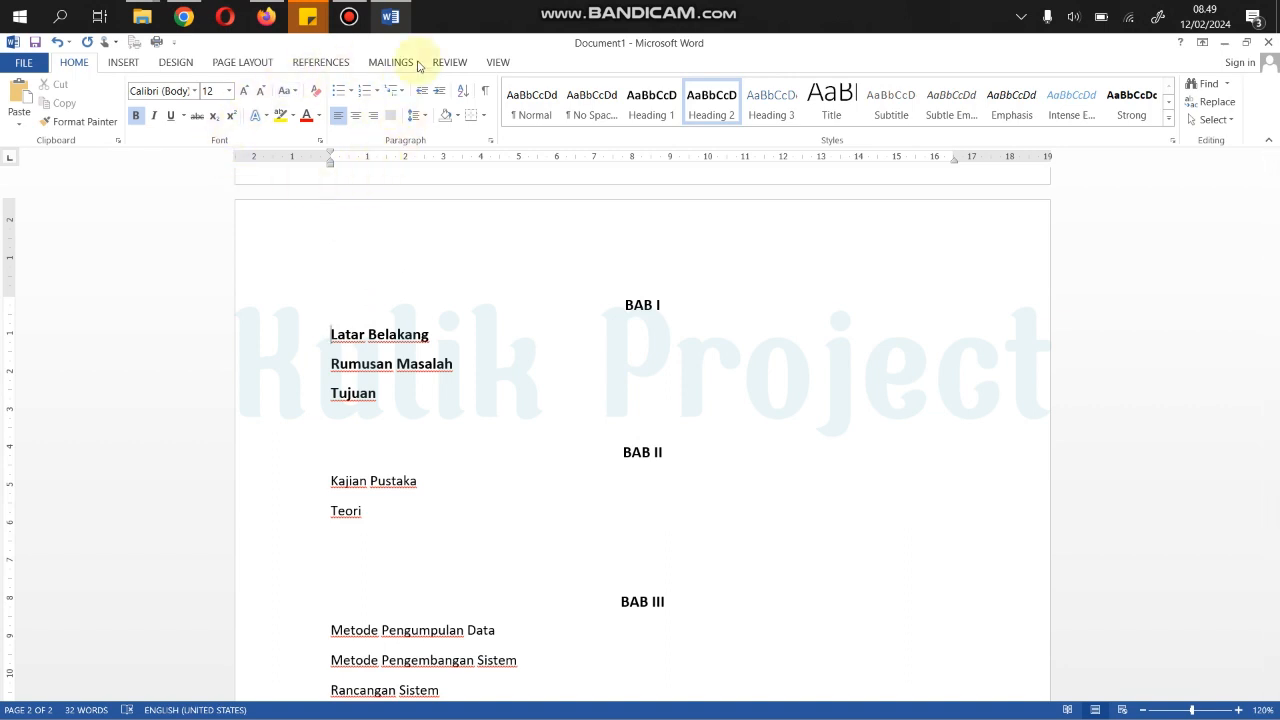
left_click(400, 91)
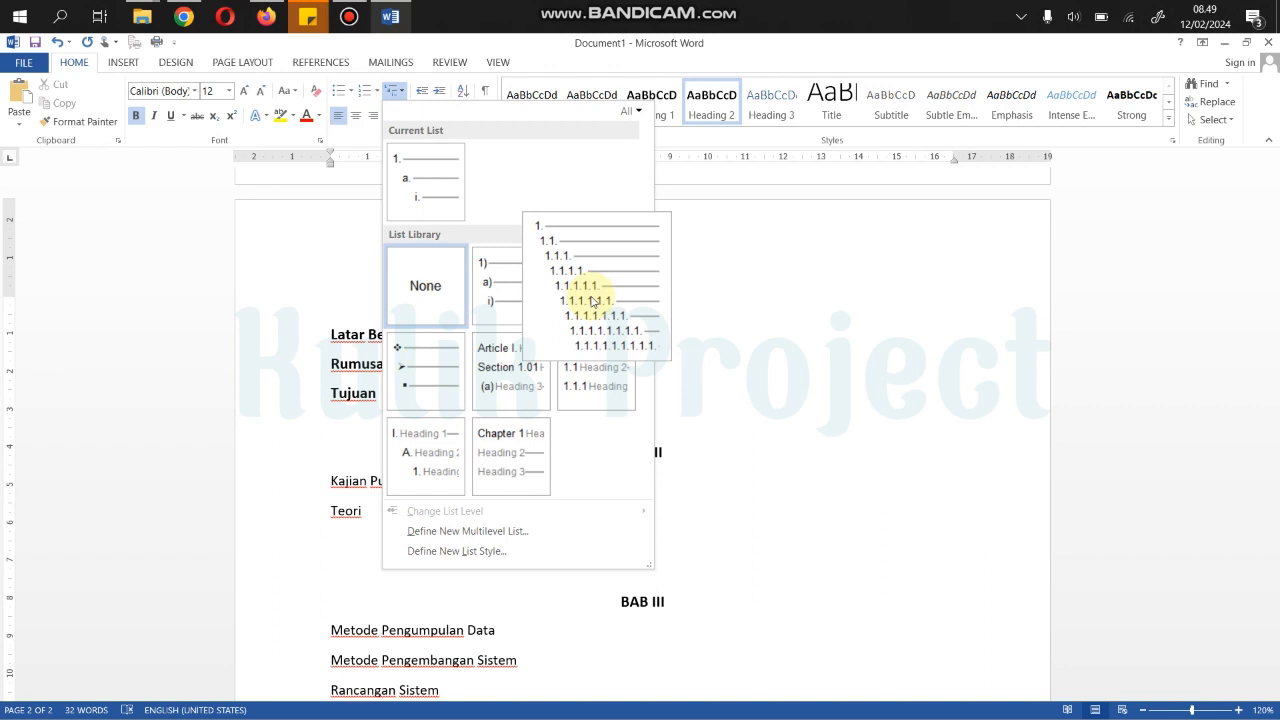
left_click(594, 302)
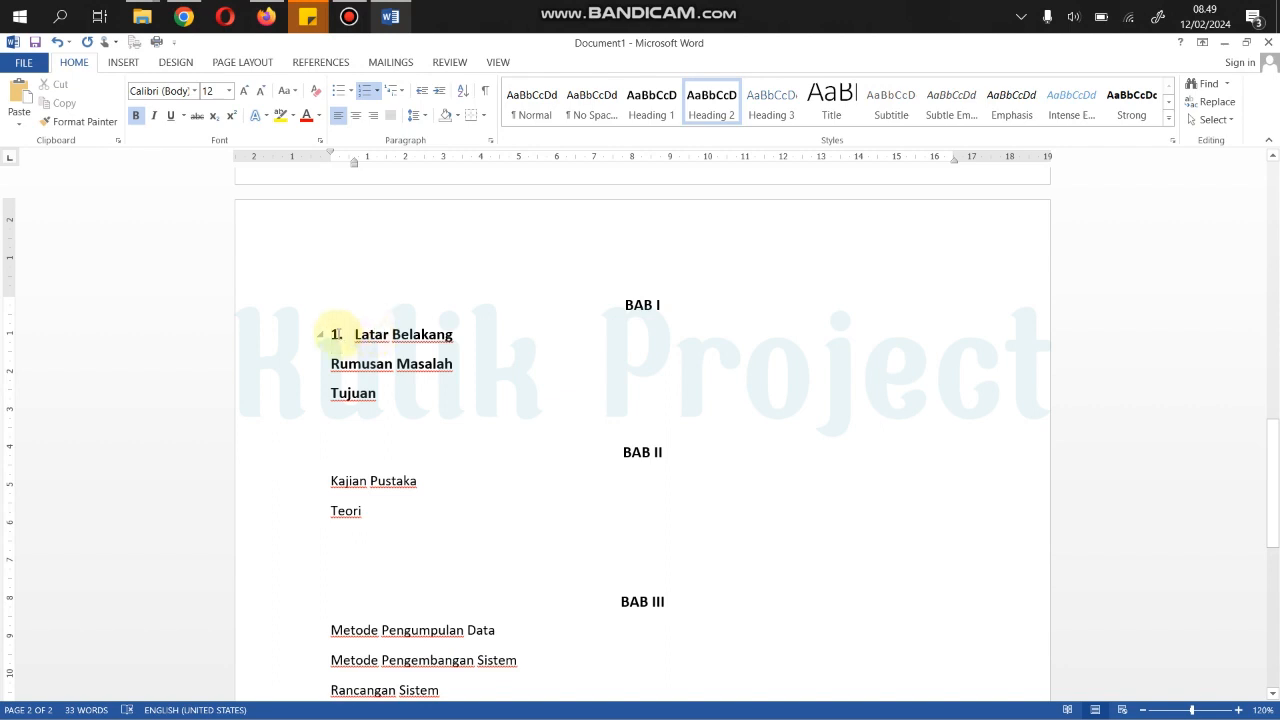
key("BackSpace")
type("1.")
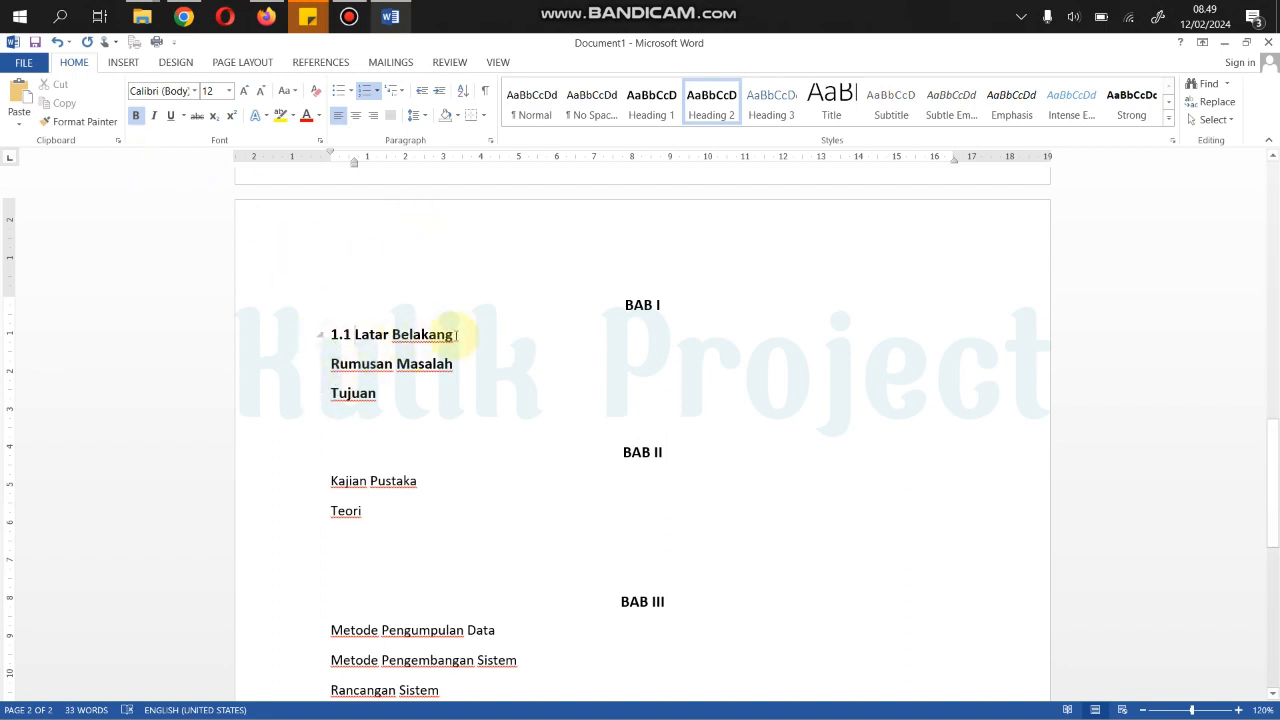
Step: Copy the numbered formatting of "Latar Belakang" to "Rumusan Masalah" and "Tujuan" with Format Painter
left_click_drag(457, 335, 354, 335)
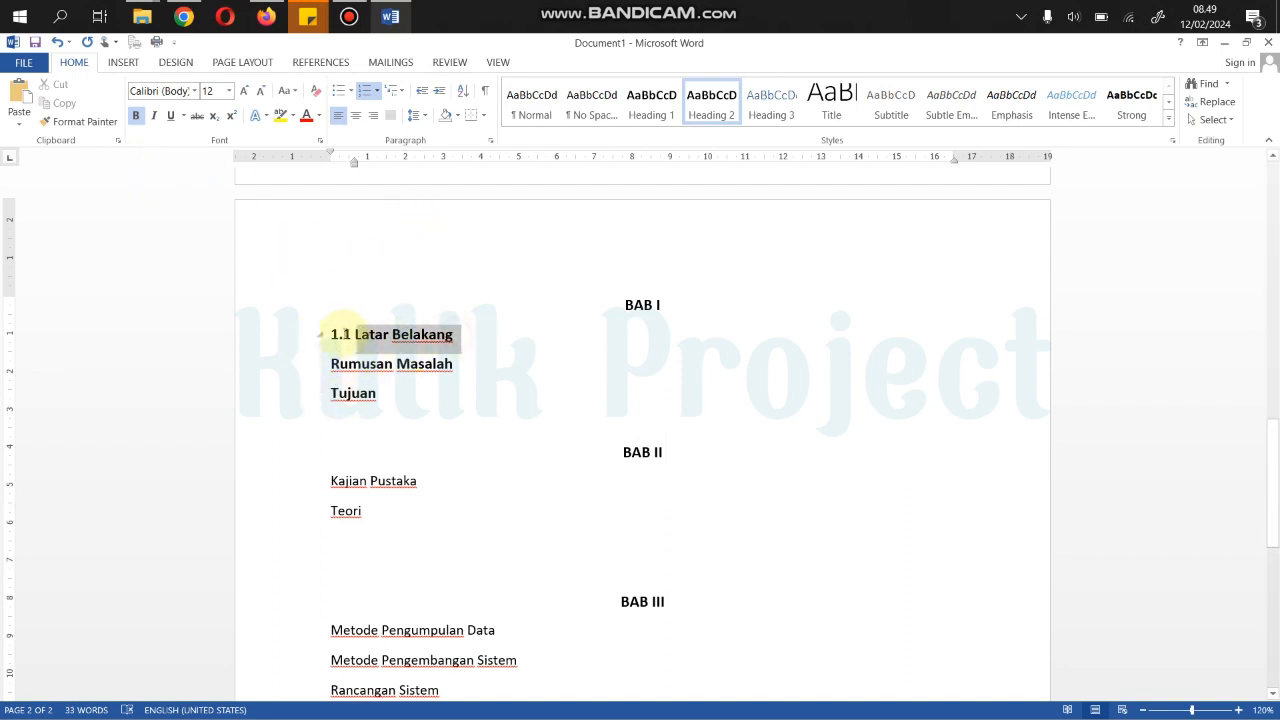
left_click(66, 128)
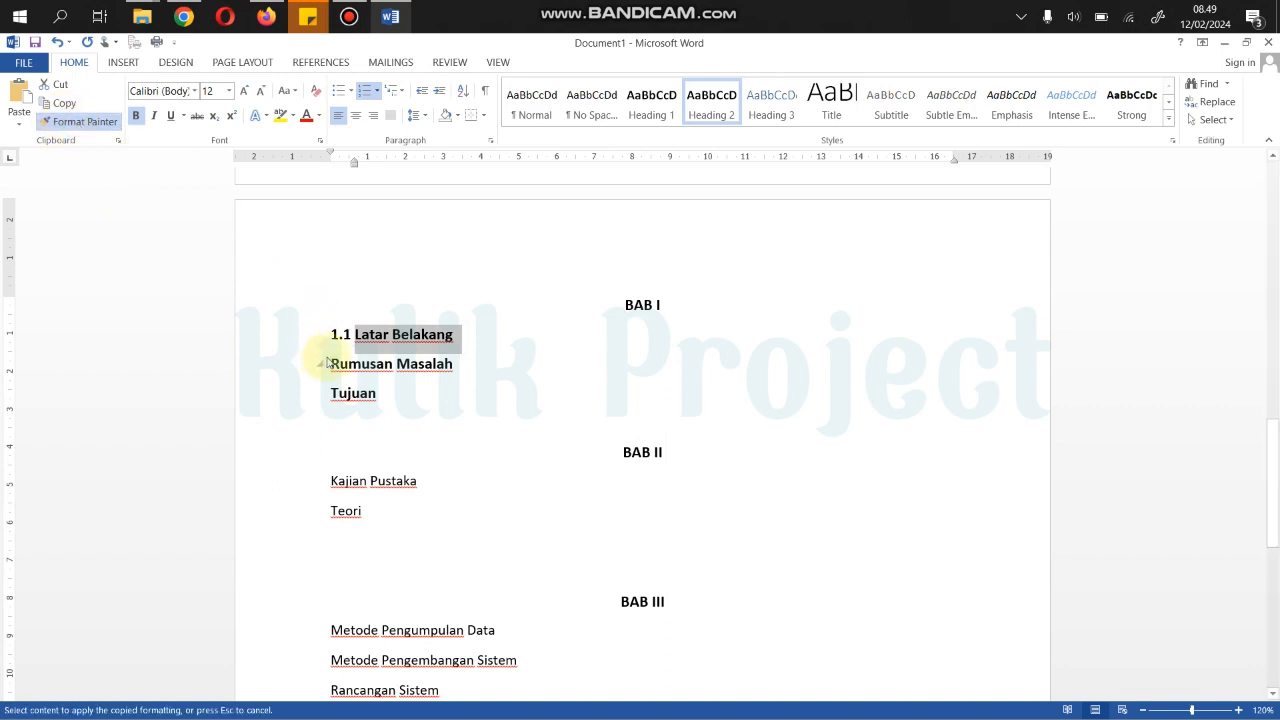
mouse_move(328, 363)
left_mouse_down()
mouse_move(366, 394)
mouse_move(398, 398)
left_mouse_up()
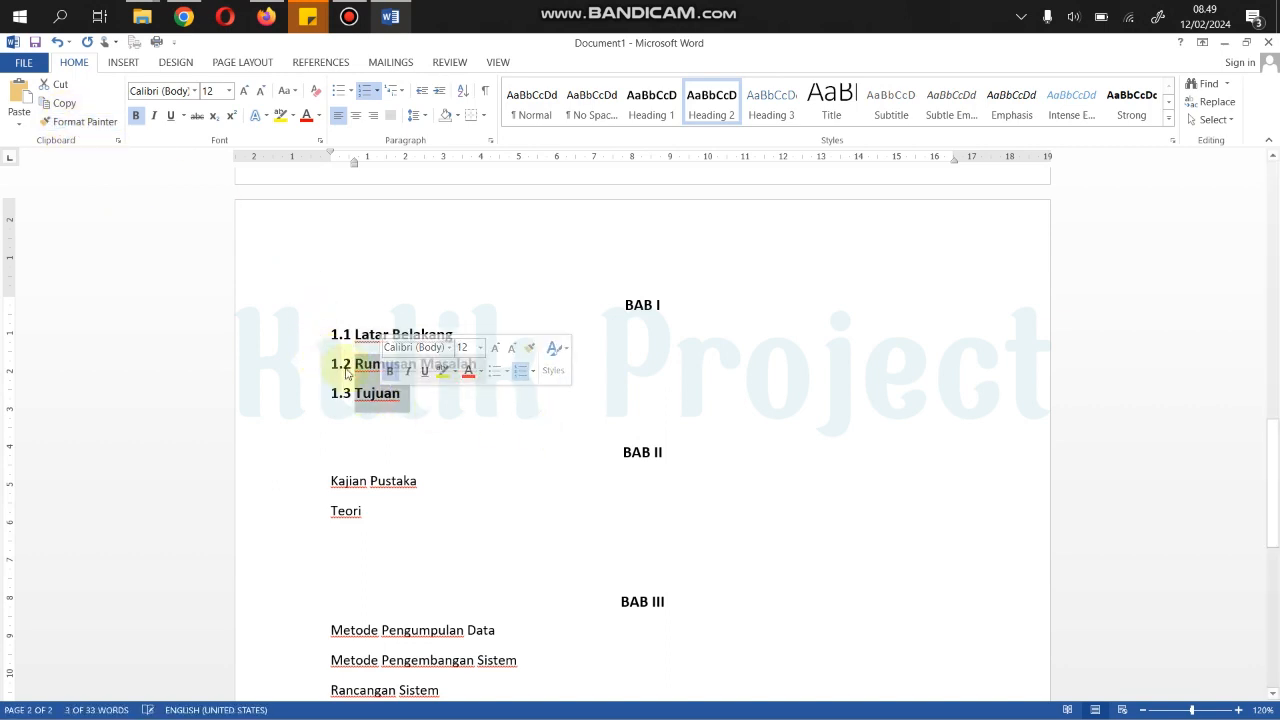
left_click(368, 334)
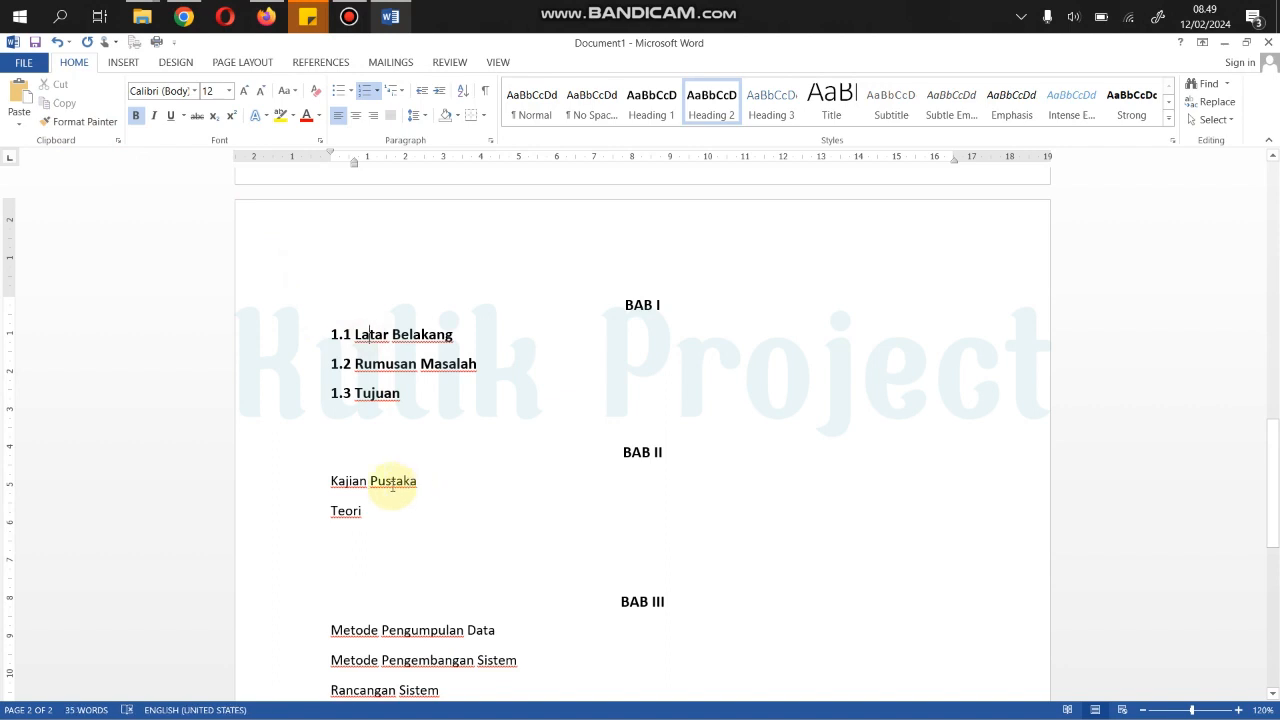
Step: Apply the Heading 2 style to "Kajian Pustaka" under BAB II
scroll(393, 484, "down", 2)
left_click(331, 384)
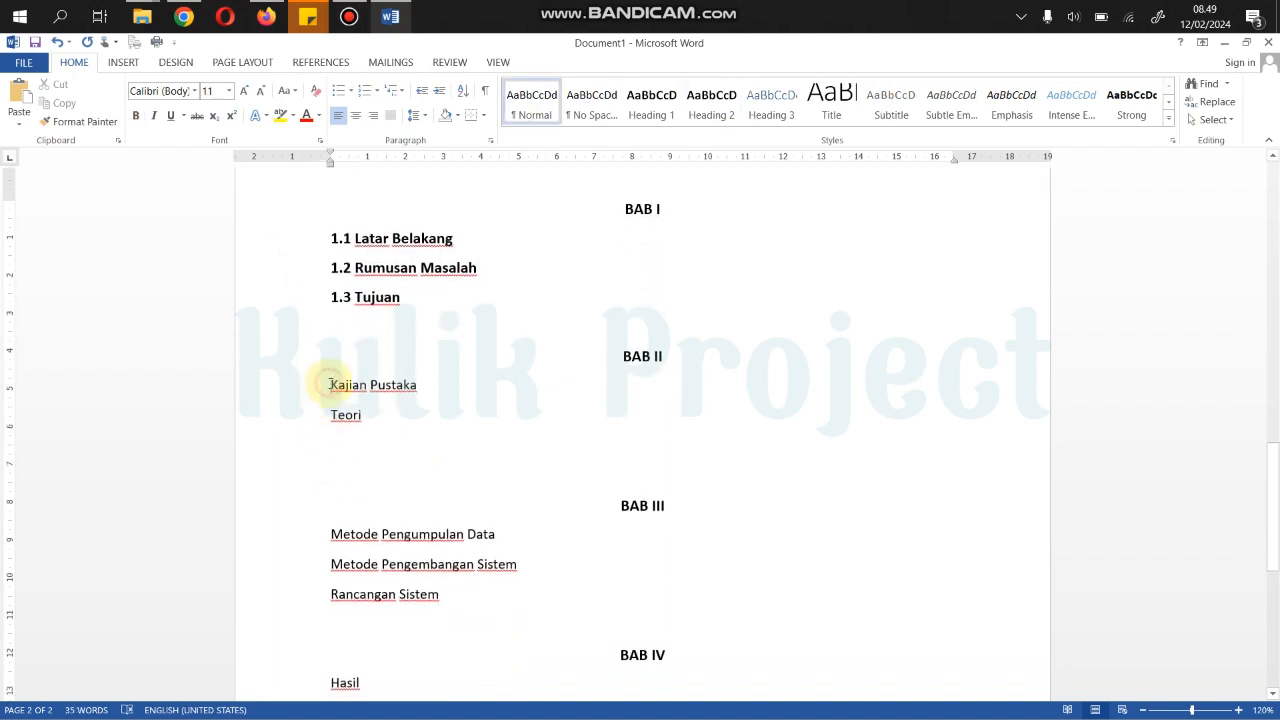
left_click_drag(331, 384, 417, 386)
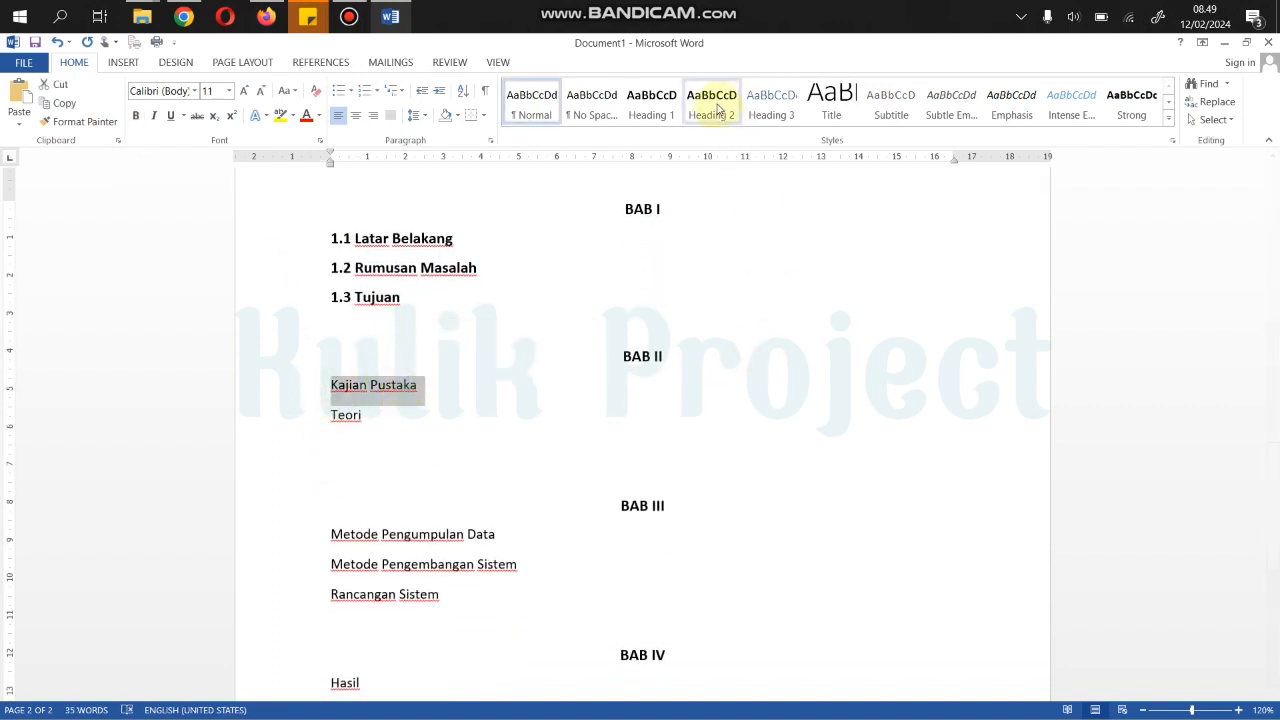
left_click(716, 112)
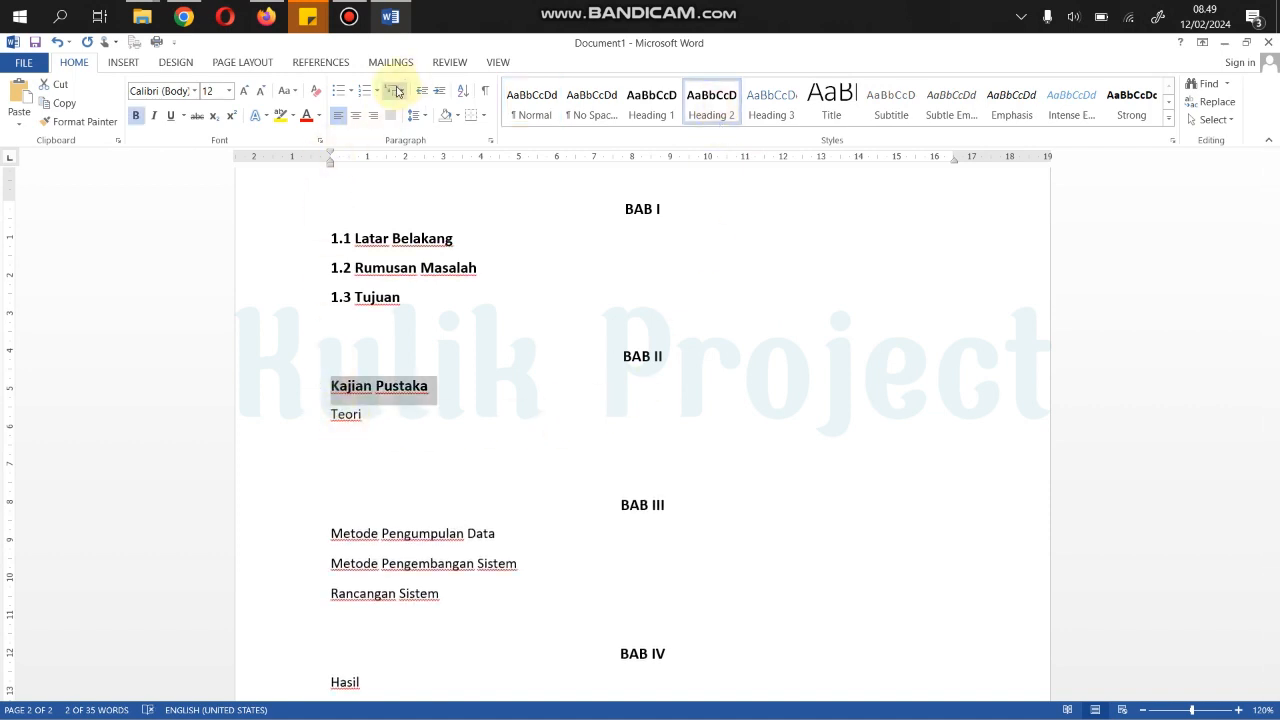
Step: Number "Kajian Pustaka" as 2.1 with a multilevel list and copy its formatting to "Teori" with Format Painter
left_click(392, 90)
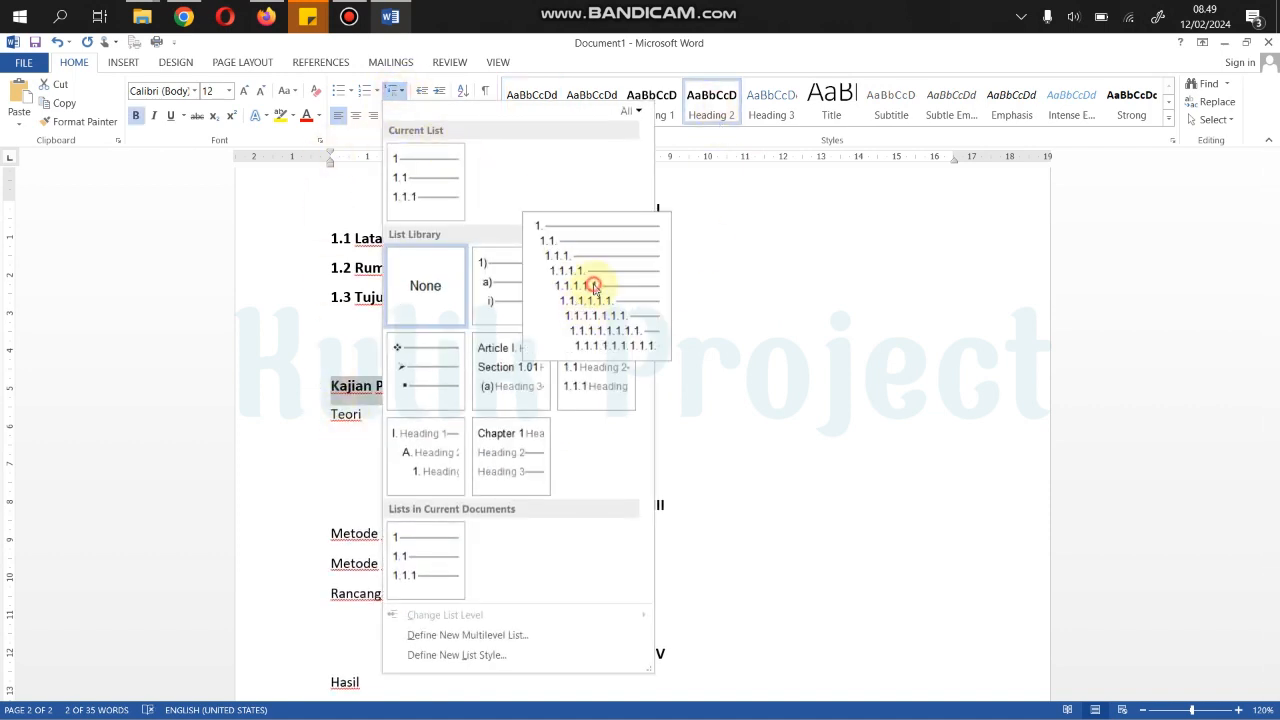
left_click(594, 287)
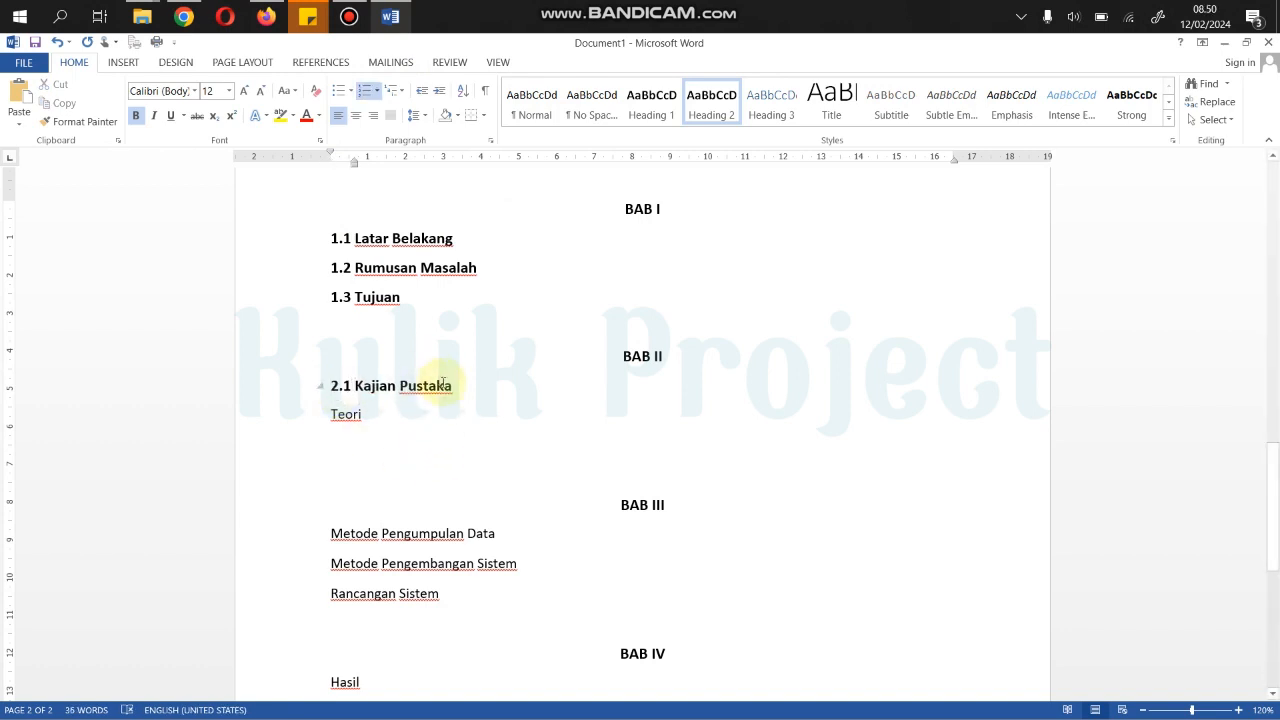
left_click_drag(365, 386, 384, 412)
left_click(80, 121)
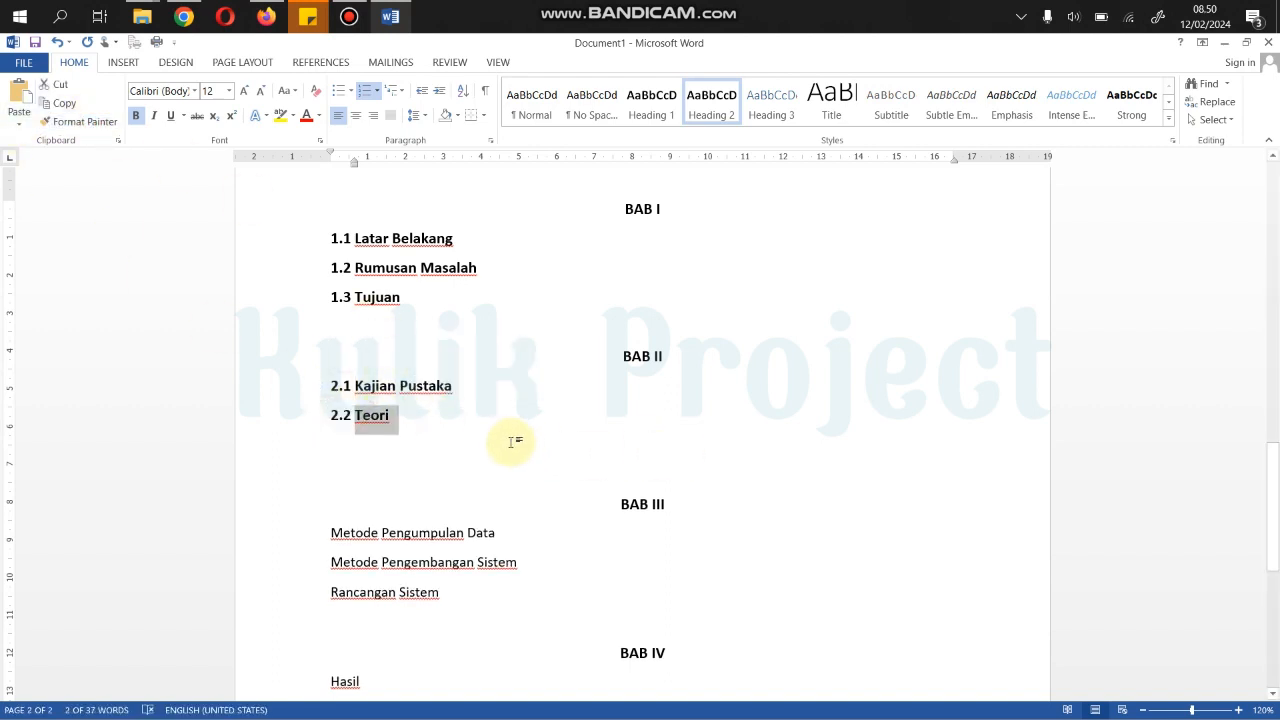
Step: Apply the Heading 2 style to "Metode Pengumpulan Data" under BAB III
scroll(423, 407, "down", 3)
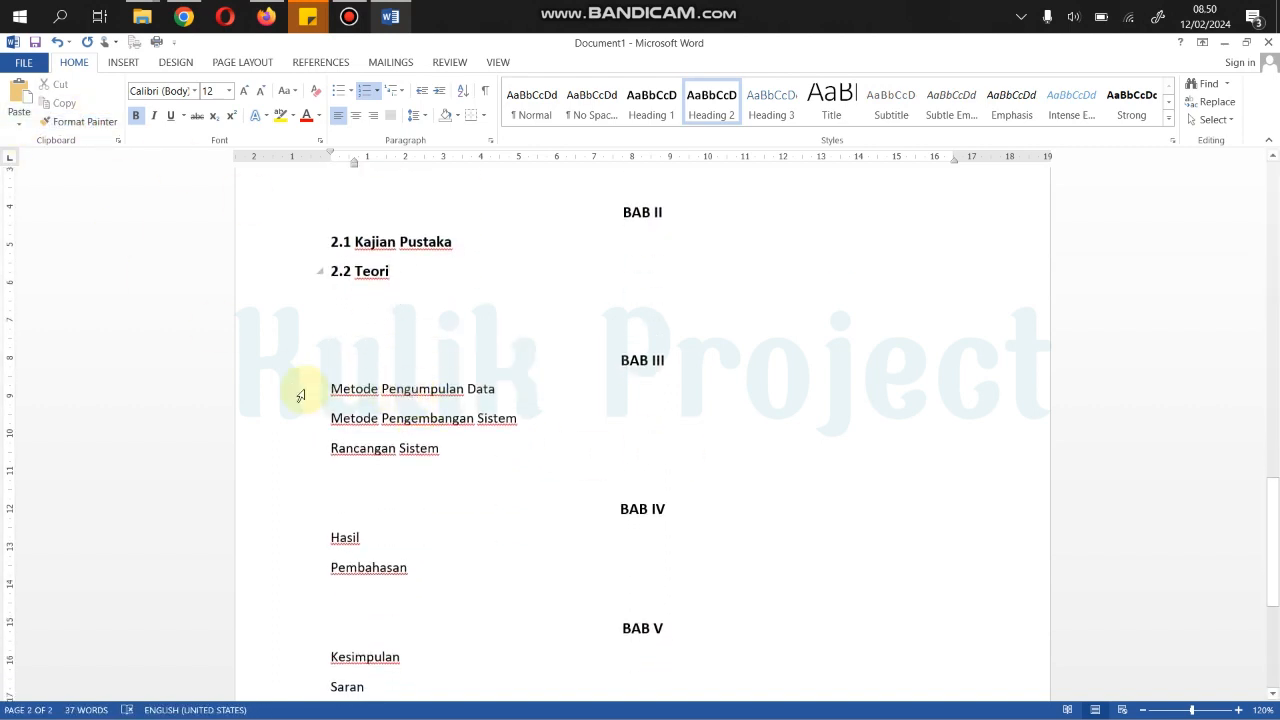
left_click_drag(333, 384, 469, 389)
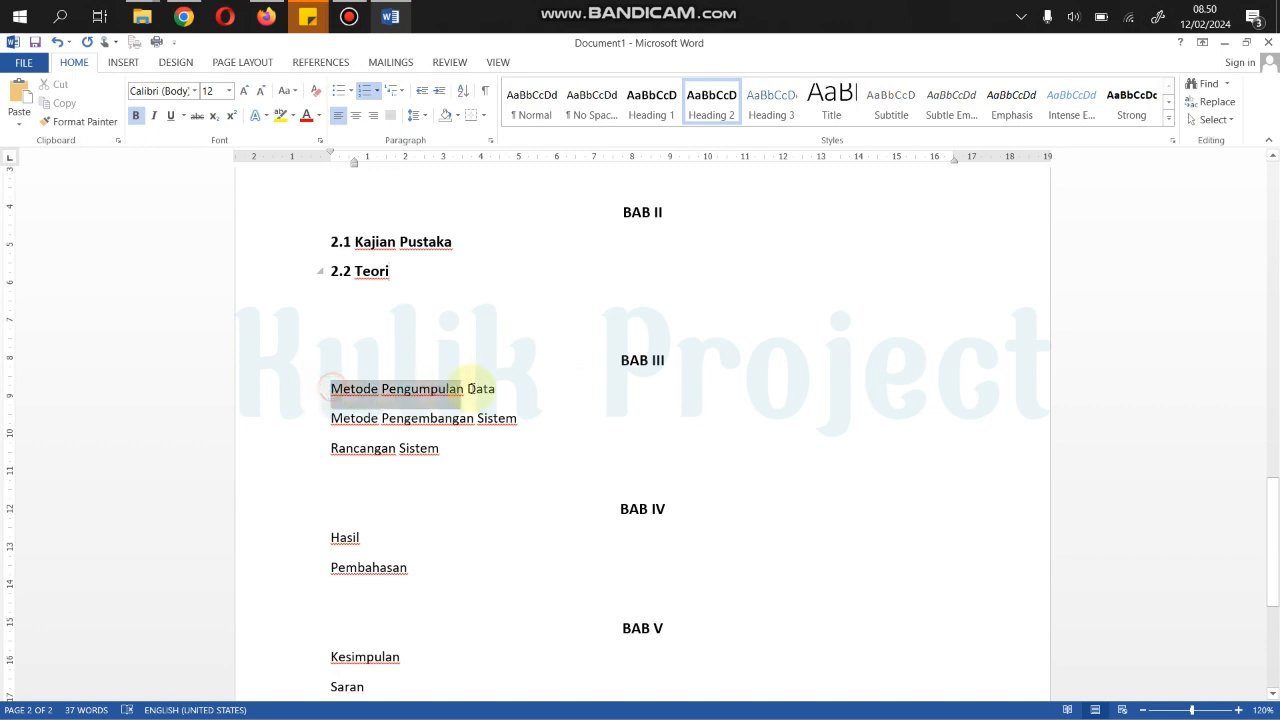
left_click(710, 100)
Step: Number "Metode Pengumpulan Data" as 3.1 with a multilevel list and copy its formatting to "Metode Pengembangan Sistem" and "Rancangan Sistem"
left_click(358, 389)
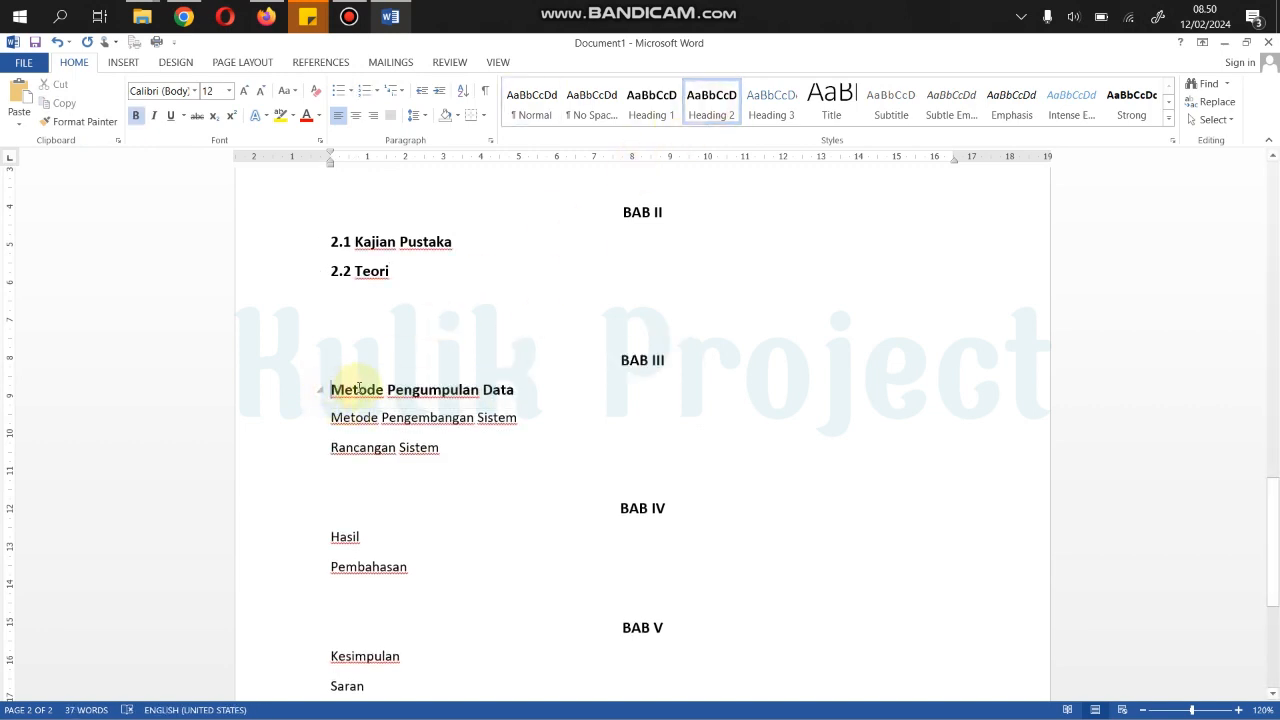
left_click(394, 90)
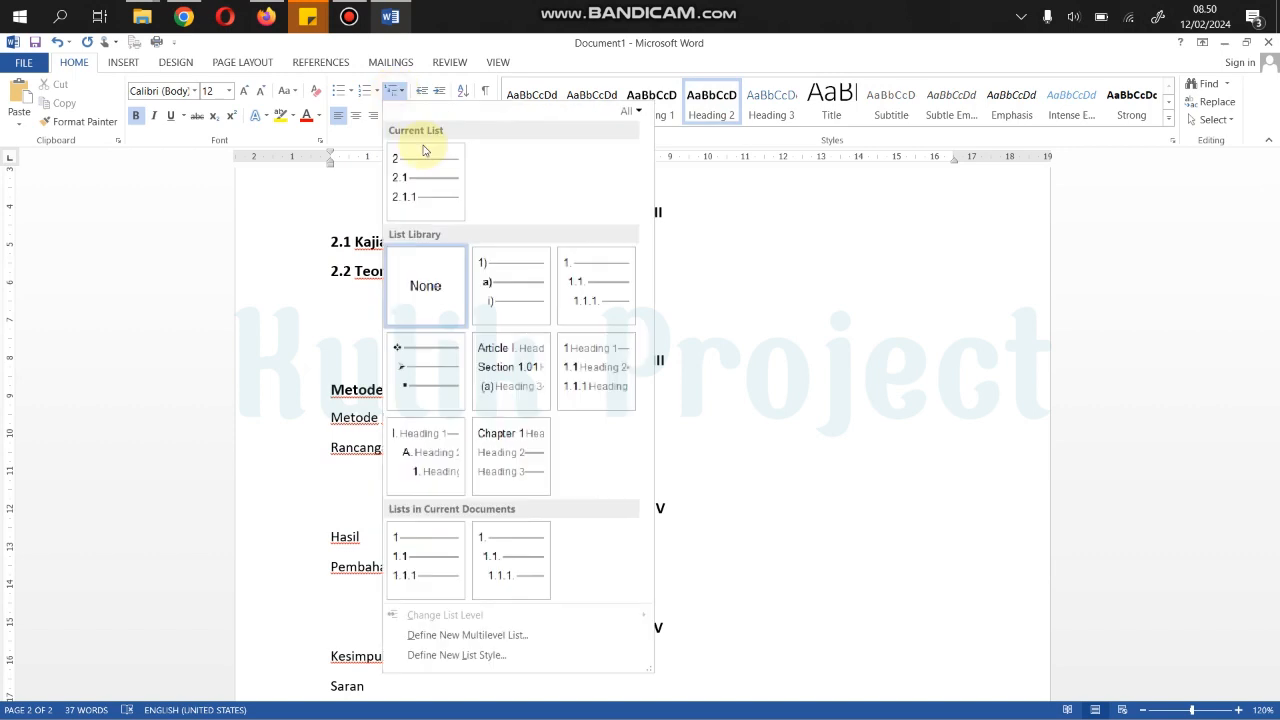
left_click(603, 292)
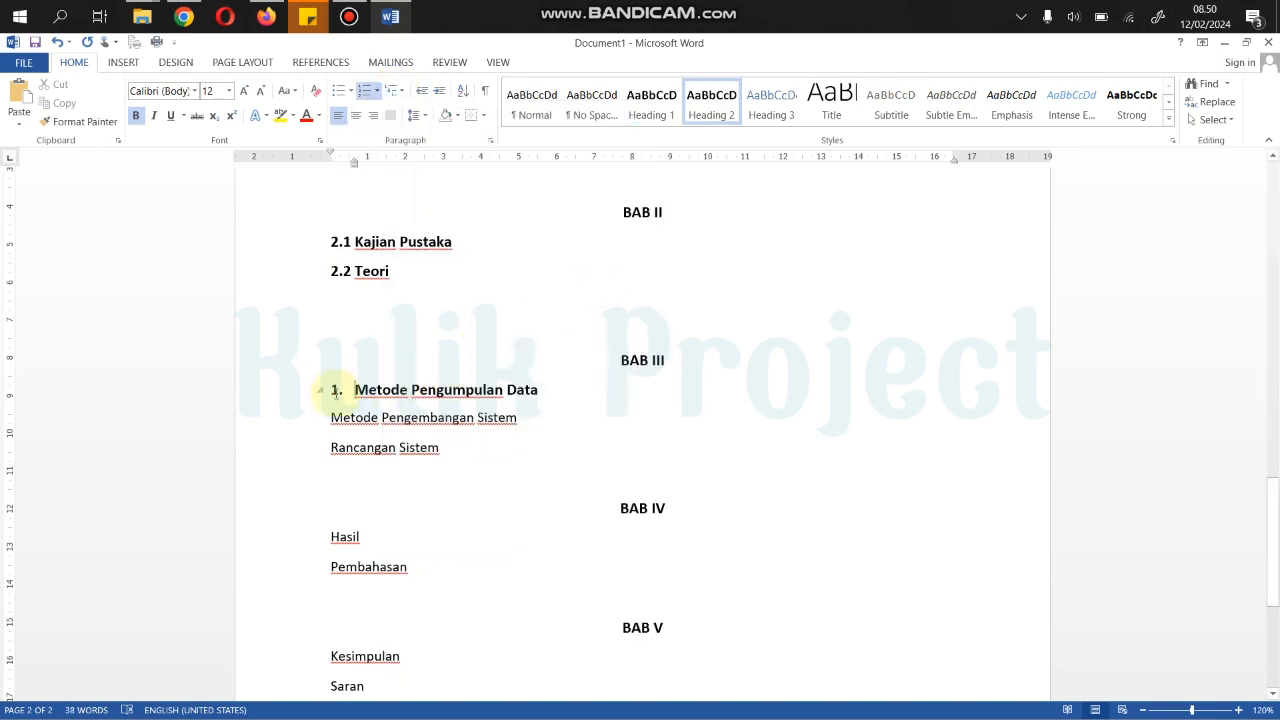
key("BackSpace")
type("3.1")
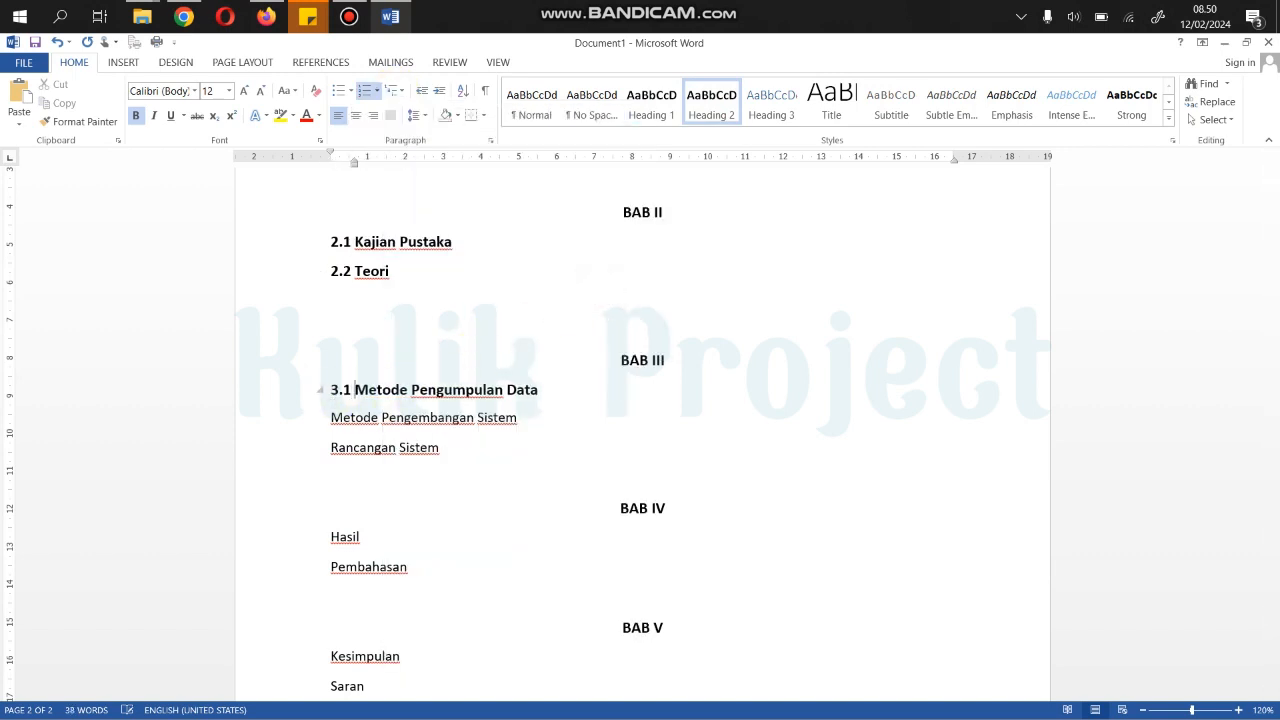
left_click(80, 121)
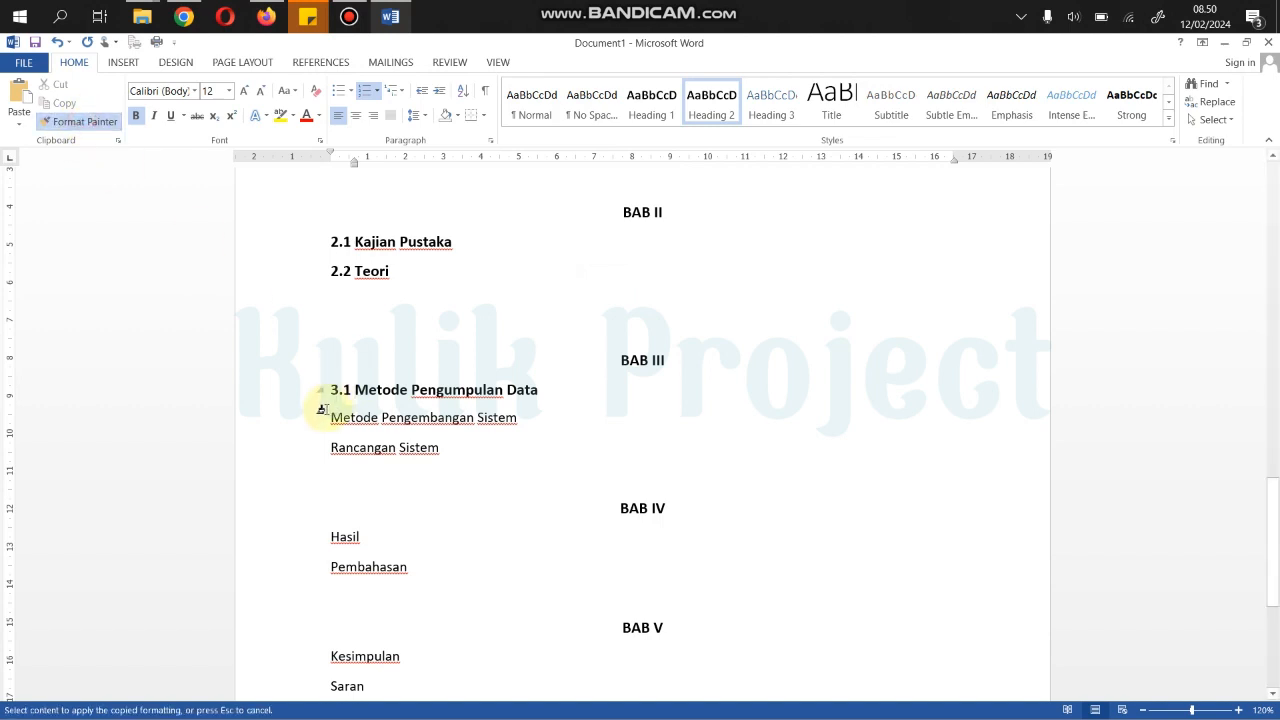
left_click_drag(364, 431, 508, 457)
Step: Apply the Heading 2 style to "Hasil" under BAB IV
scroll(443, 463, "down", 3)
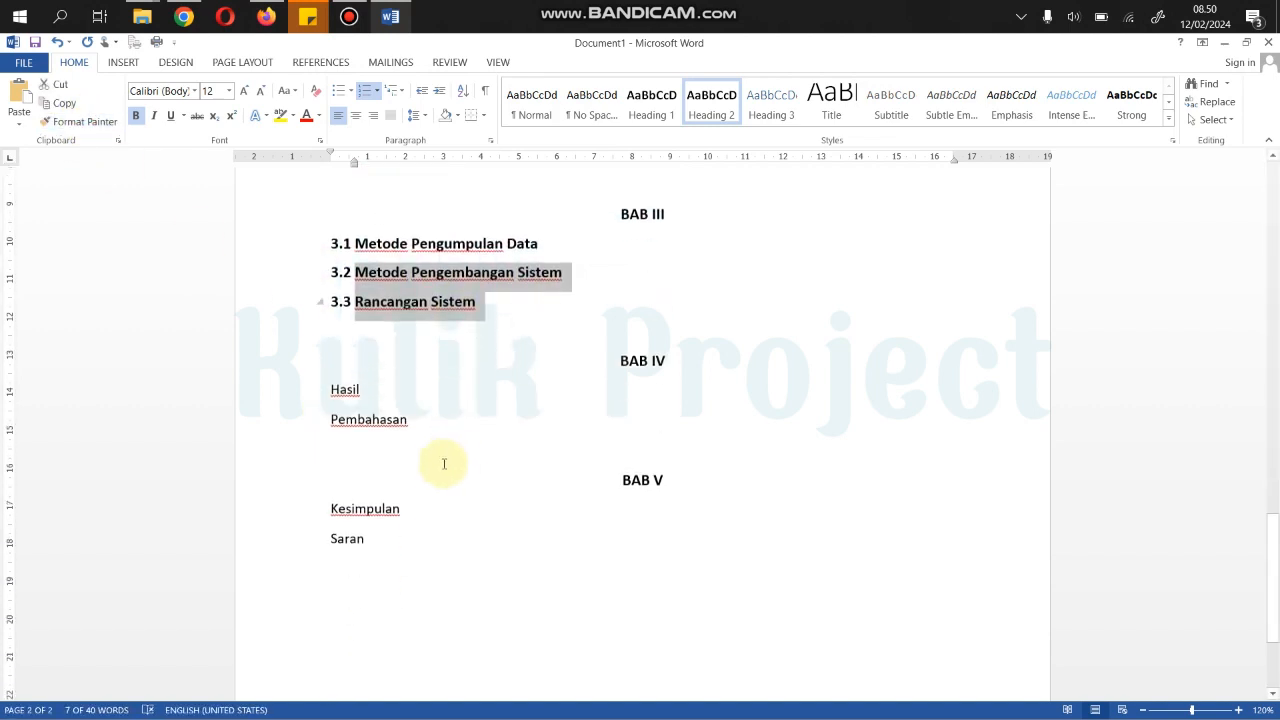
left_click(327, 344)
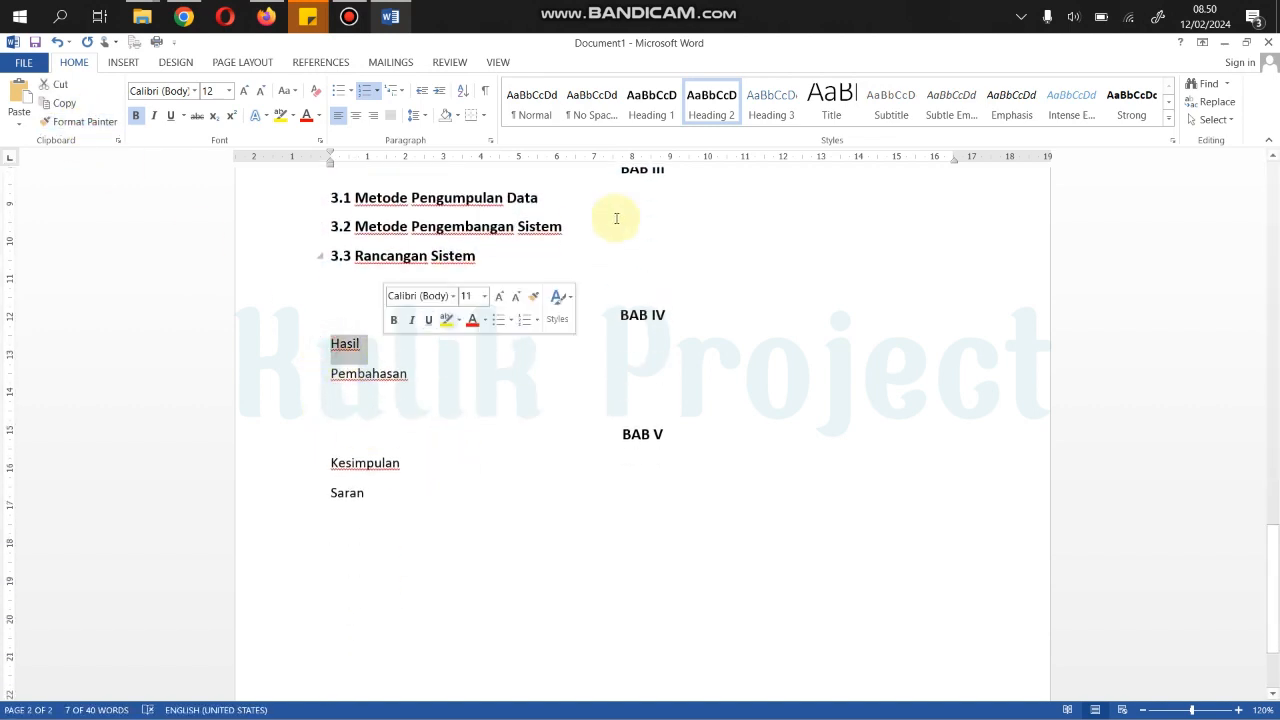
left_click(711, 105)
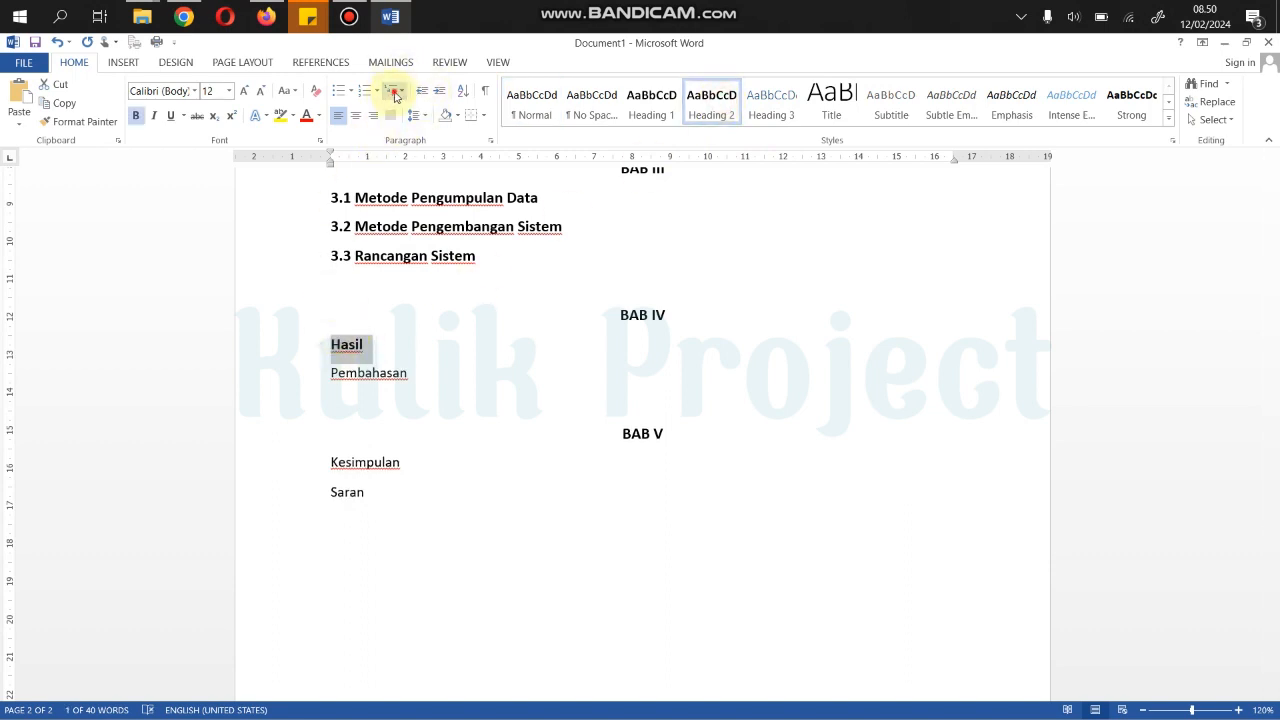
Step: Number "Hasil" as 4.1 with a multilevel list and copy its formatting to "Pembahasan" with Format Painter
left_click(396, 96)
left_click(606, 276)
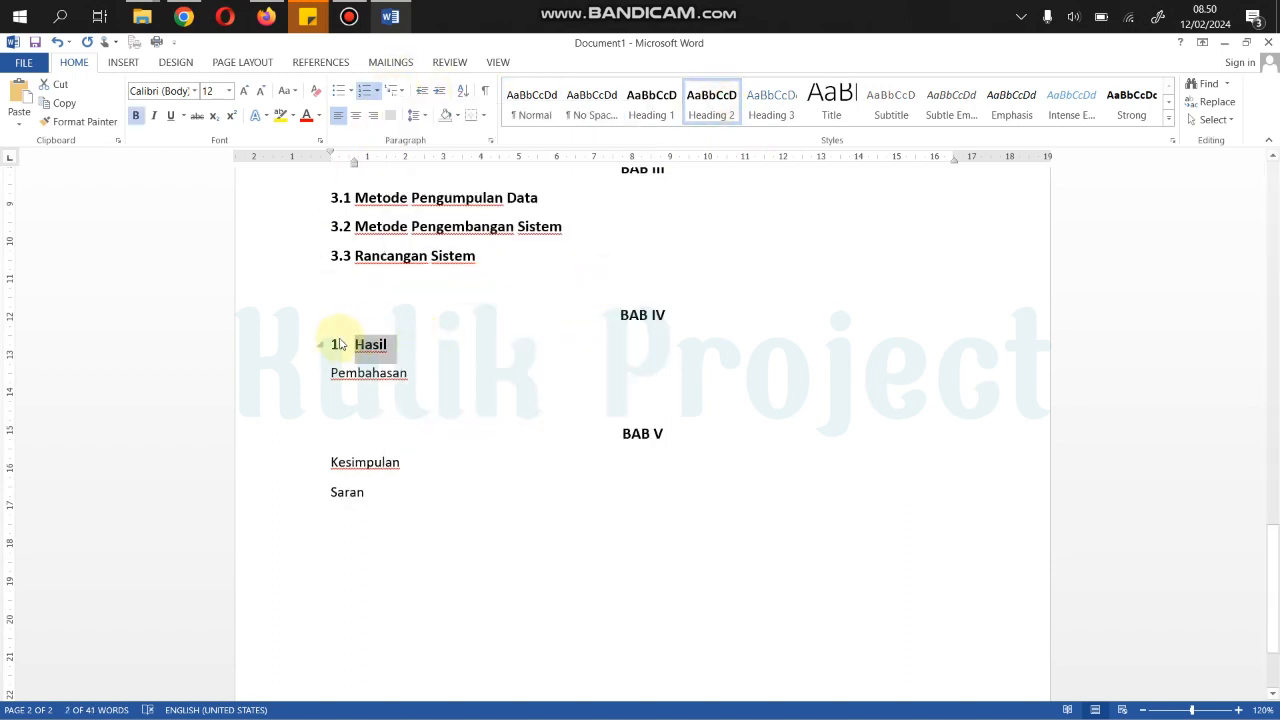
key("BackSpace")
type("4.1")
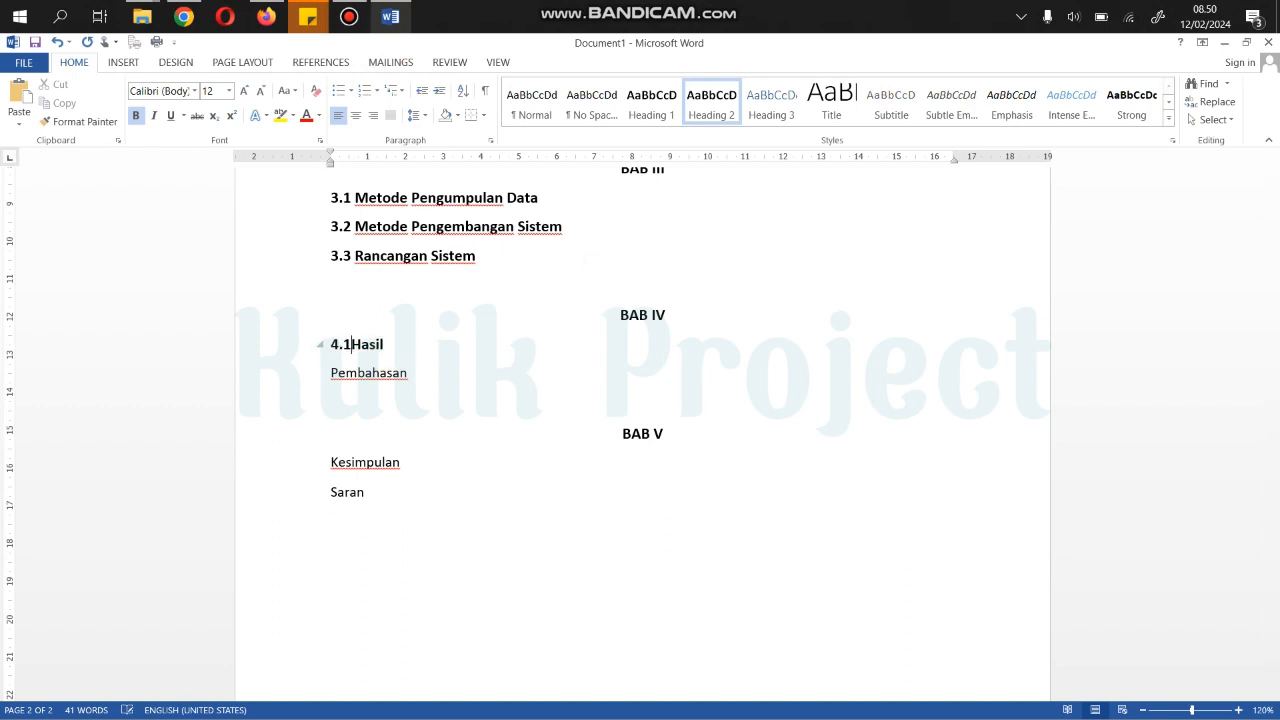
left_click(45, 121)
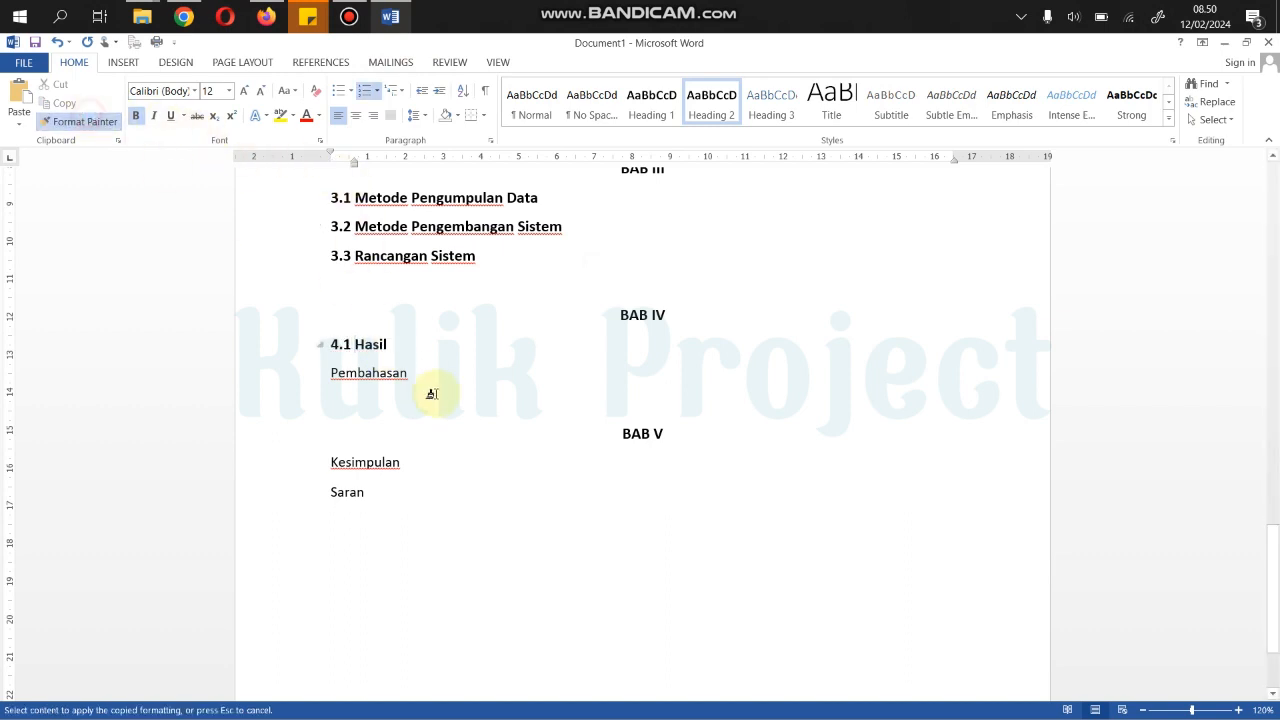
left_click_drag(415, 372, 418, 373)
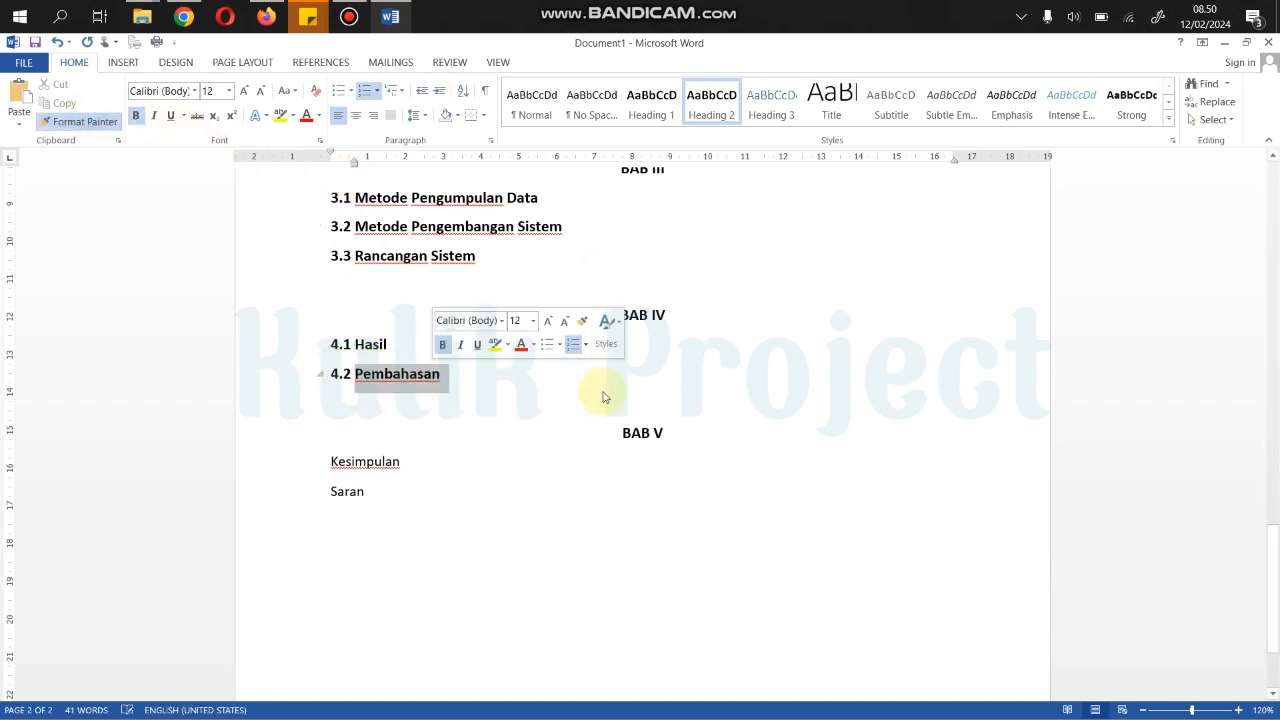
Step: Apply Heading 2 and multilevel number 5.1 to "Kesimpulan" under BAB V, and copy its formatting to "Saran" with Format Painter
double_click(395, 462)
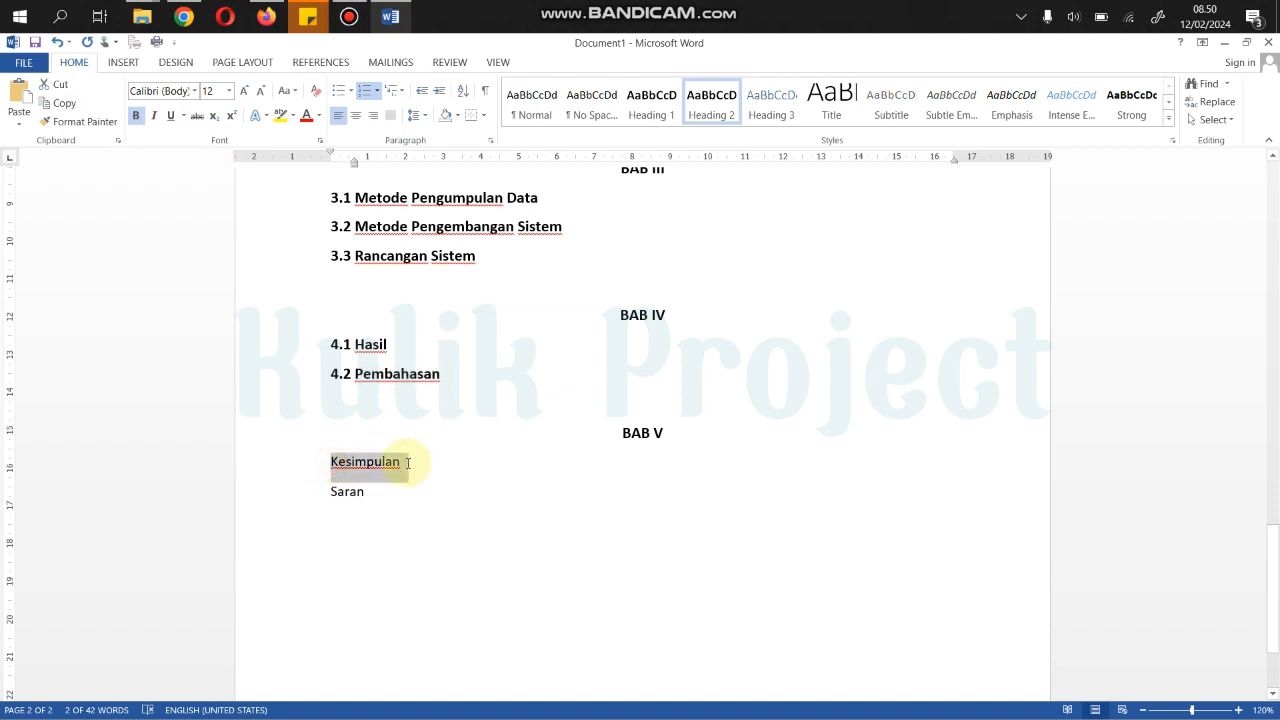
left_click(708, 115)
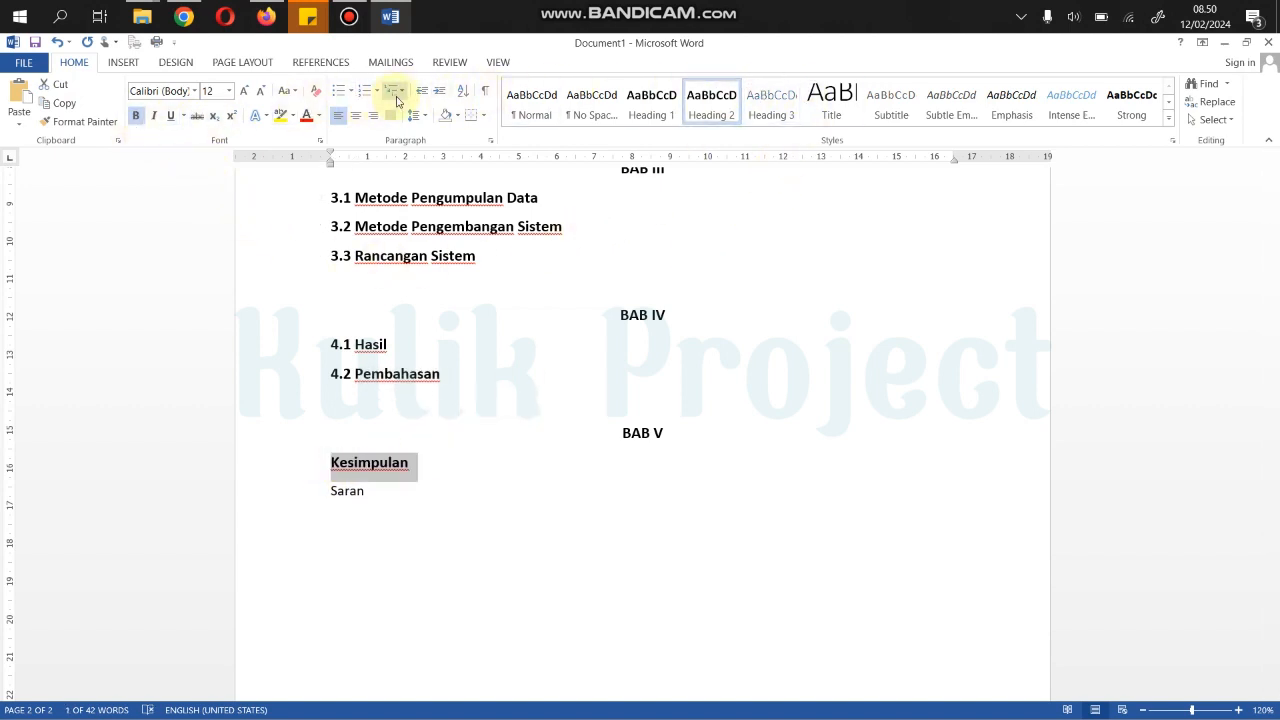
left_click(397, 98)
left_click(604, 283)
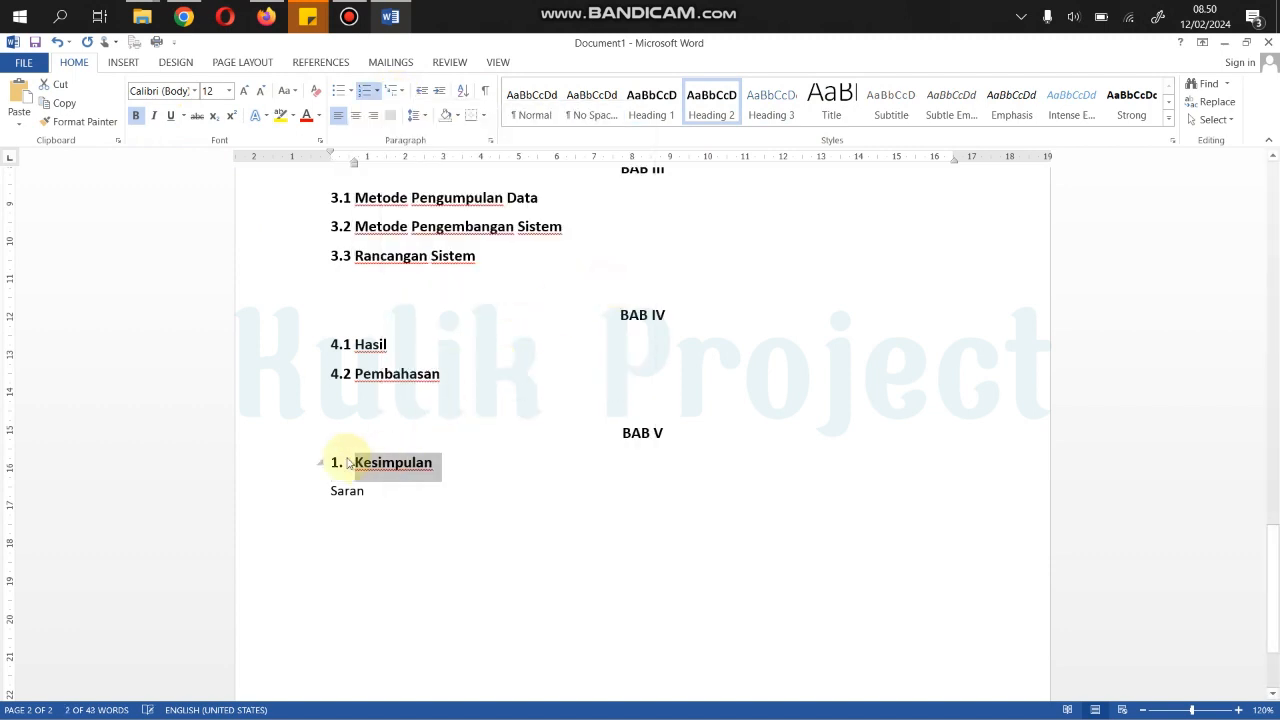
key("BackSpace")
type("5.1")
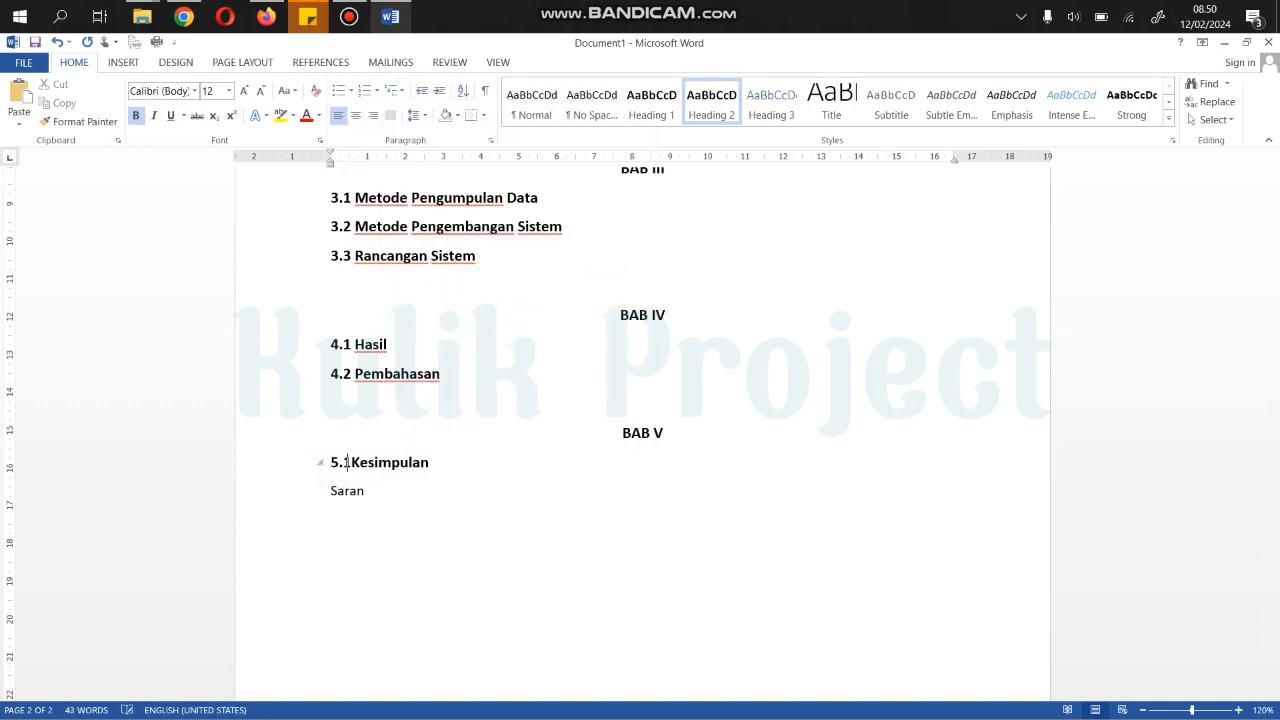
left_click(80, 121)
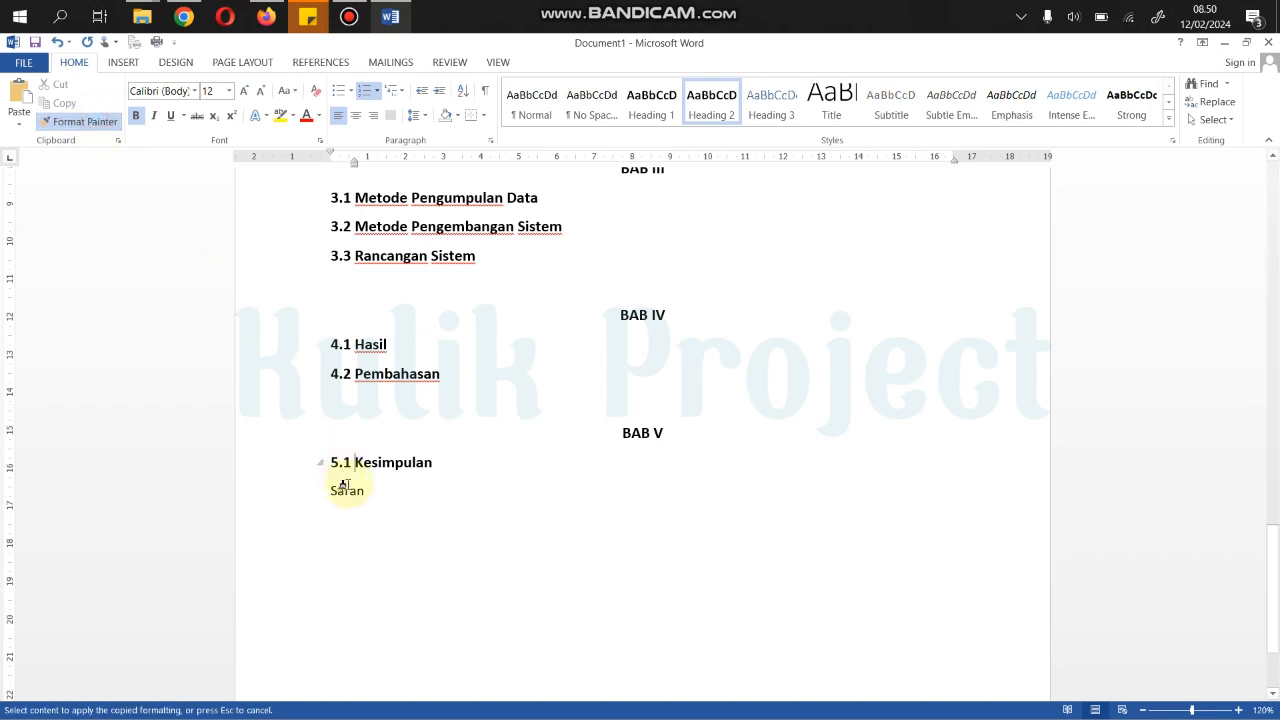
left_click_drag(355, 492, 368, 492)
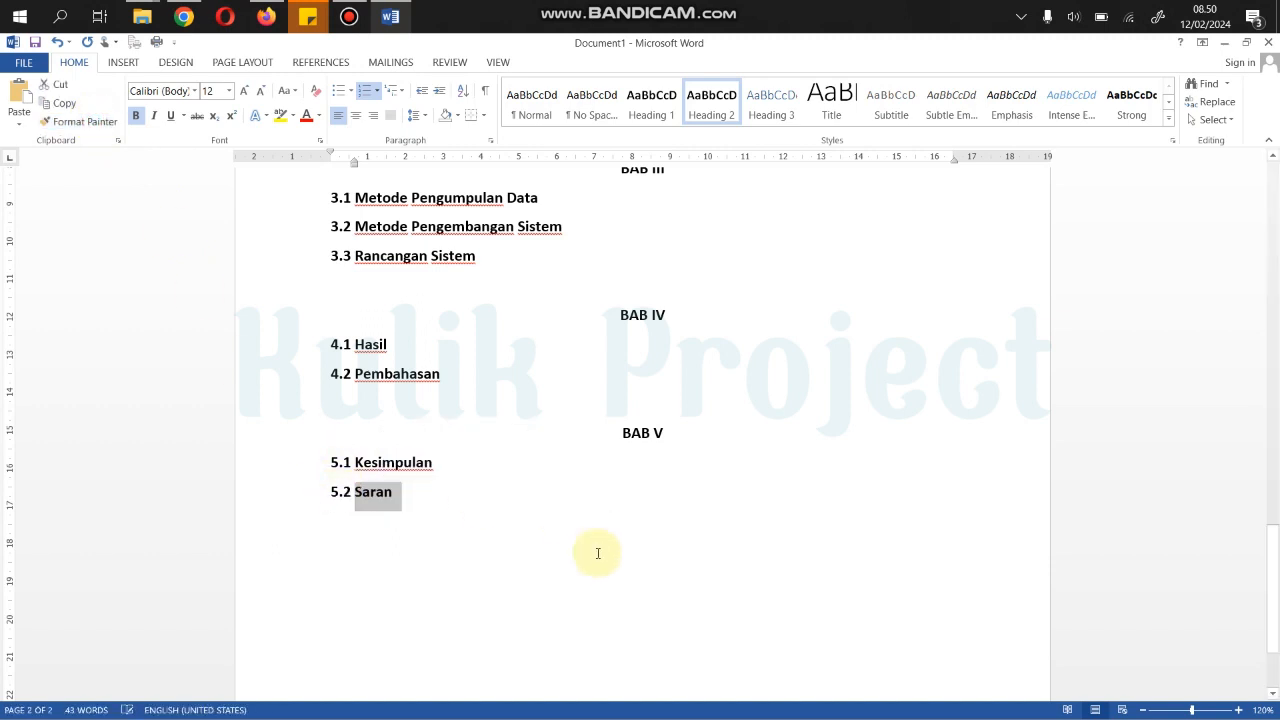
Step: Insert blank lines below "1.1 Latar Belakang" until "1.2 Rumusan Masalah" moves to the top of the following page
scroll(594, 551, "up", 10)
left_click(651, 526)
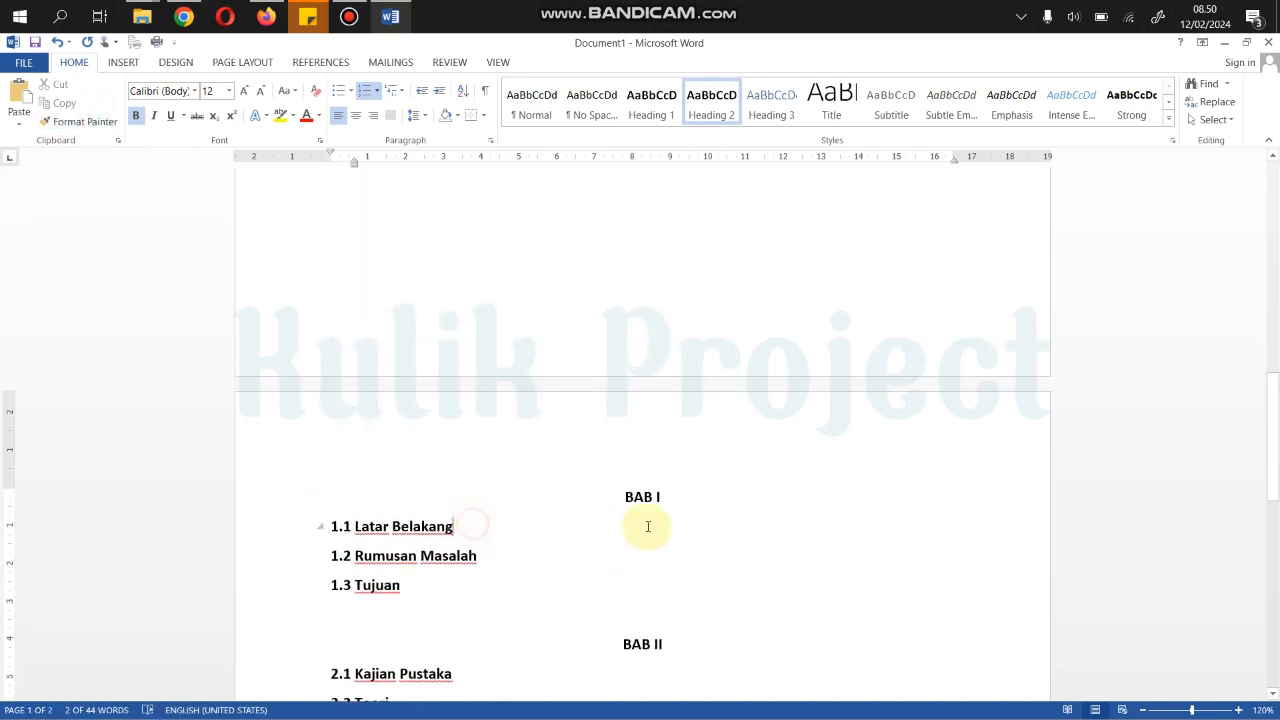
scroll(651, 526, "down", 5)
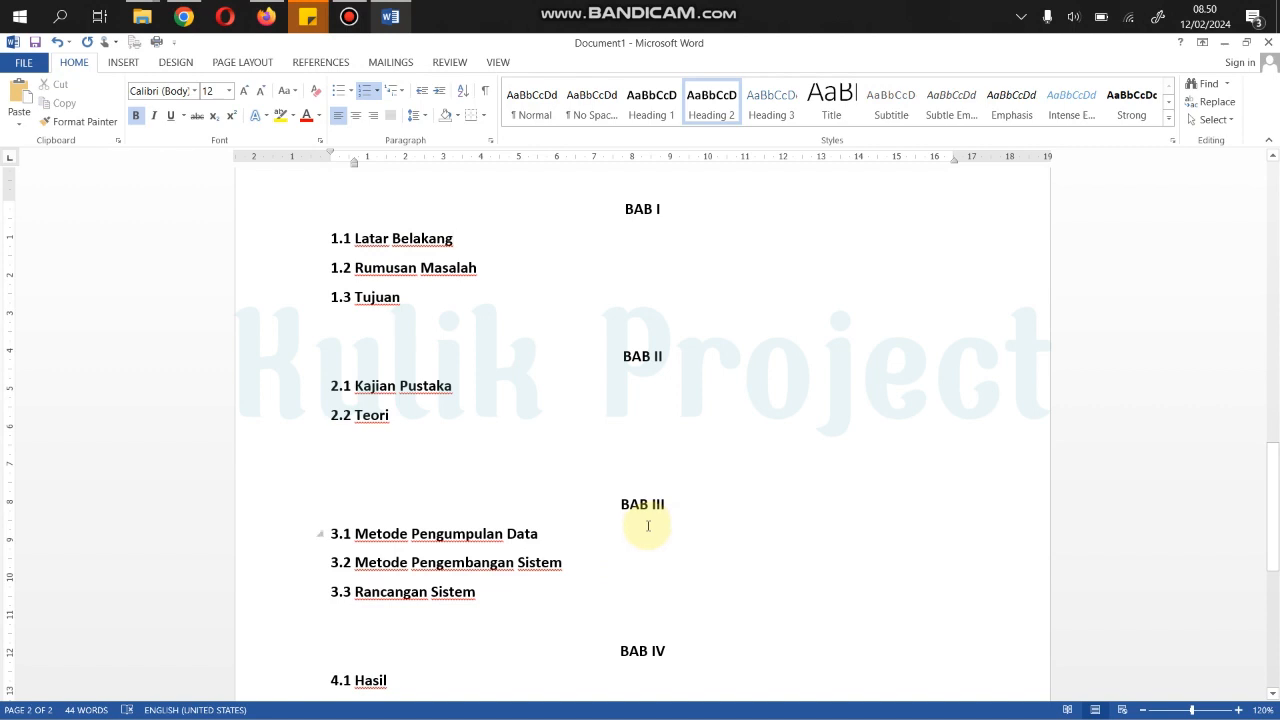
key("Return")
key("Return")
key("Return")
key("Return")
key("Return")
key("Return")
key("Return")
key("Return")
key("Return")
key("Return")
key("Return")
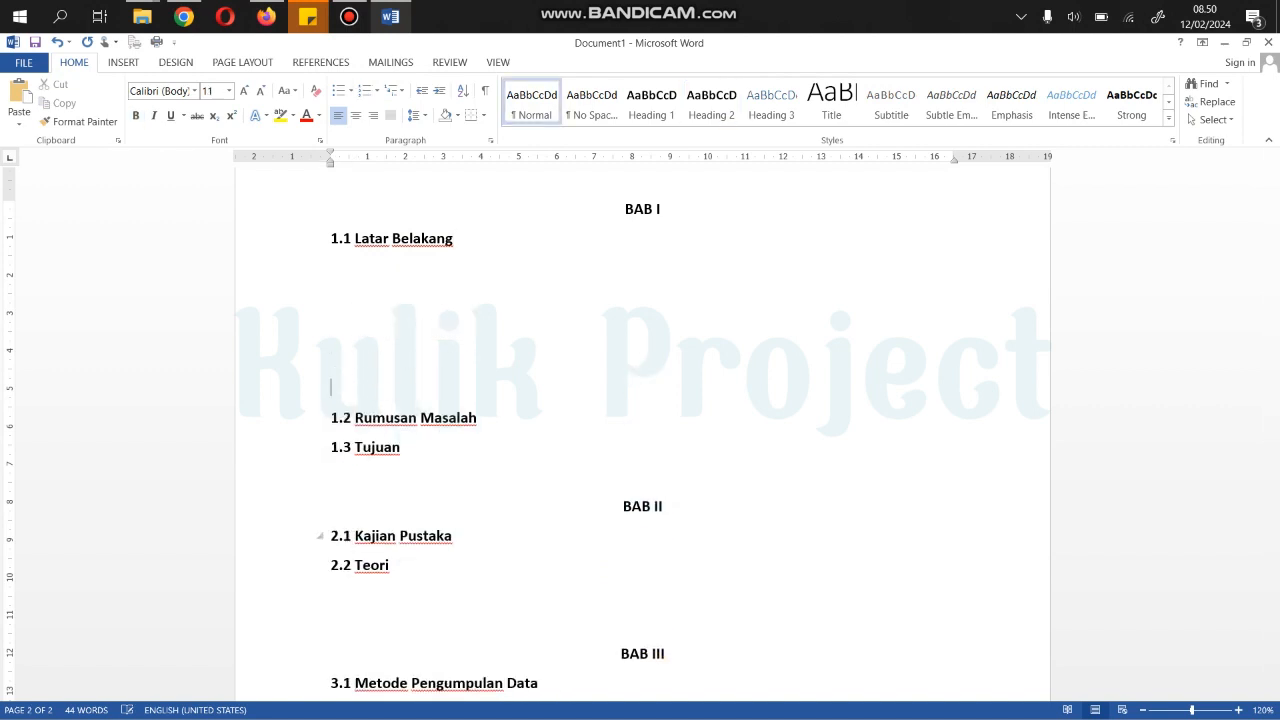
scroll(669, 639, "down", 4)
key("BackSpace")
key("BackSpace")
key("BackSpace")
key("Return")
key("Return")
key("Return")
key("Return")
key("Return")
key("Return")
key("Return")
key("Return")
key("Return")
key("Return")
key("Return")
key("Return")
key("Return")
key("Return")
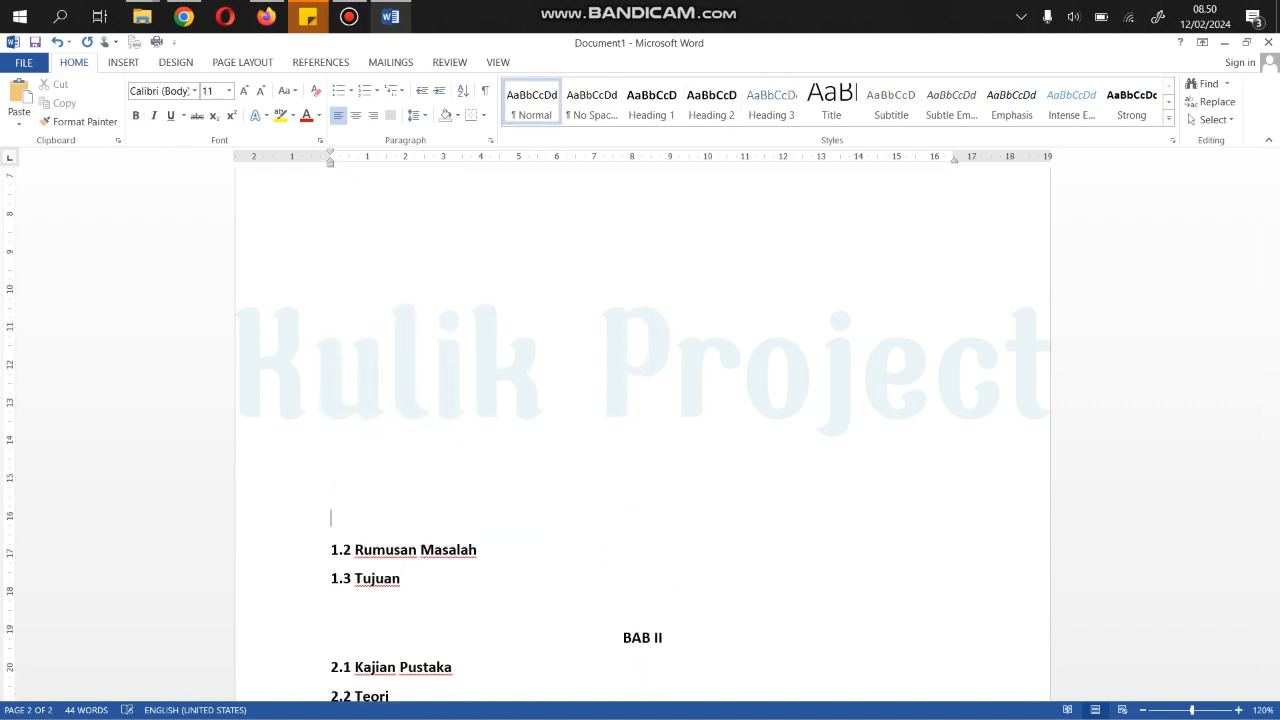
scroll(666, 646, "down", 3)
key("Return")
key("Return")
key("Return")
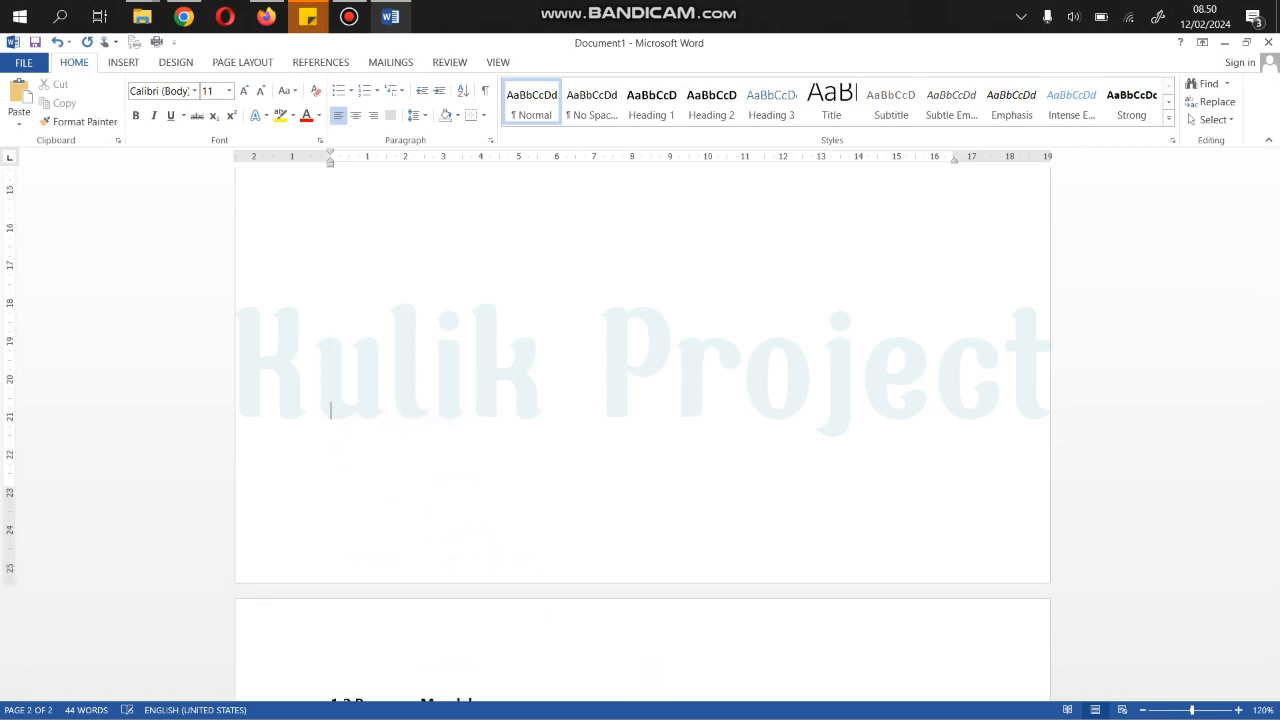
Step: Insert blank lines below "1.2 Rumusan Masalah" until "1.3 Tujuan" moves to the top of the following page
key("Down")
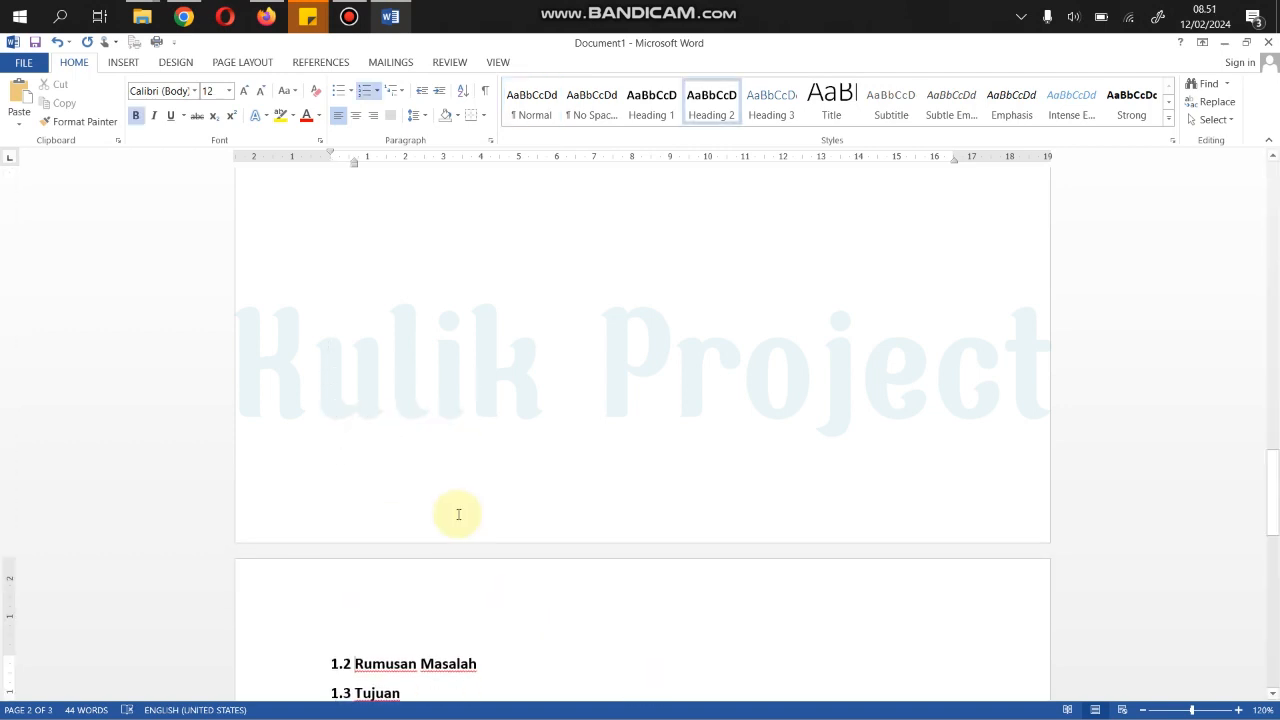
scroll(458, 560, "down", 2)
scroll(476, 313, "down", 3)
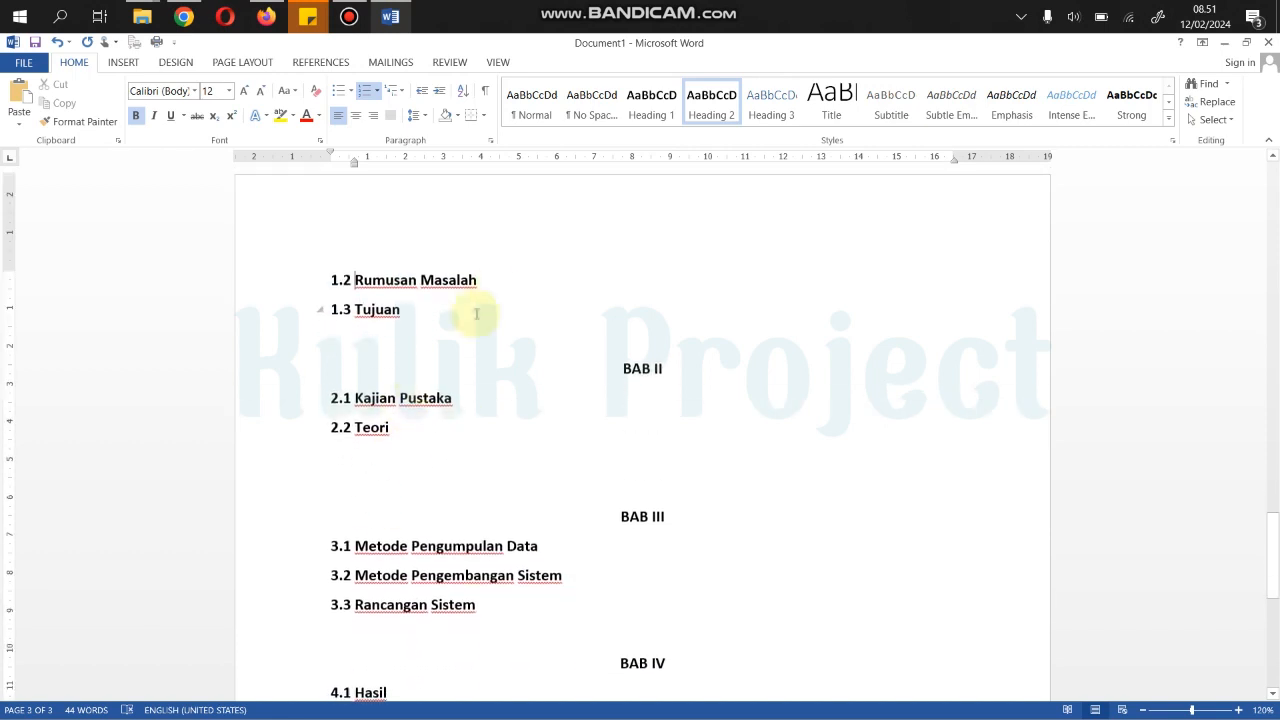
left_click(490, 280)
key("Return")
key("Return")
key("Return")
key("Return")
key("Return")
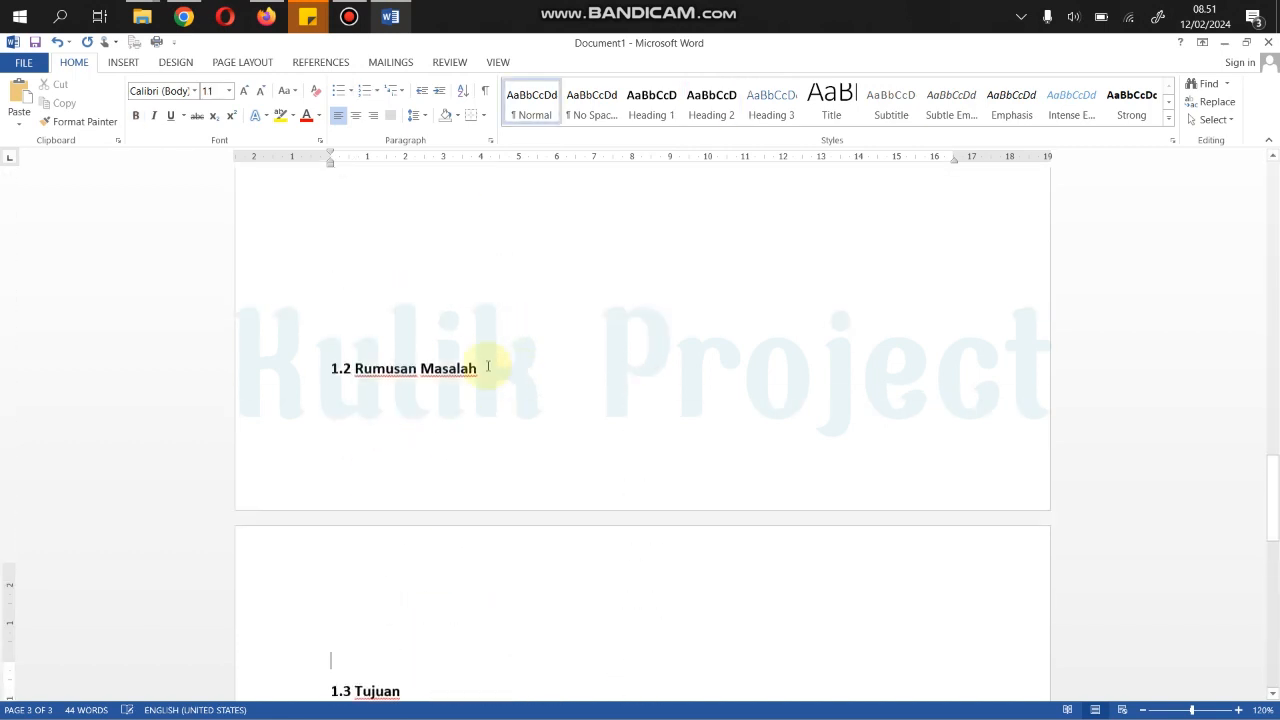
scroll(488, 366, "up", 1)
left_click(408, 340)
key("Return")
scroll(411, 403, "down", 4)
left_click(368, 460)
key("Return")
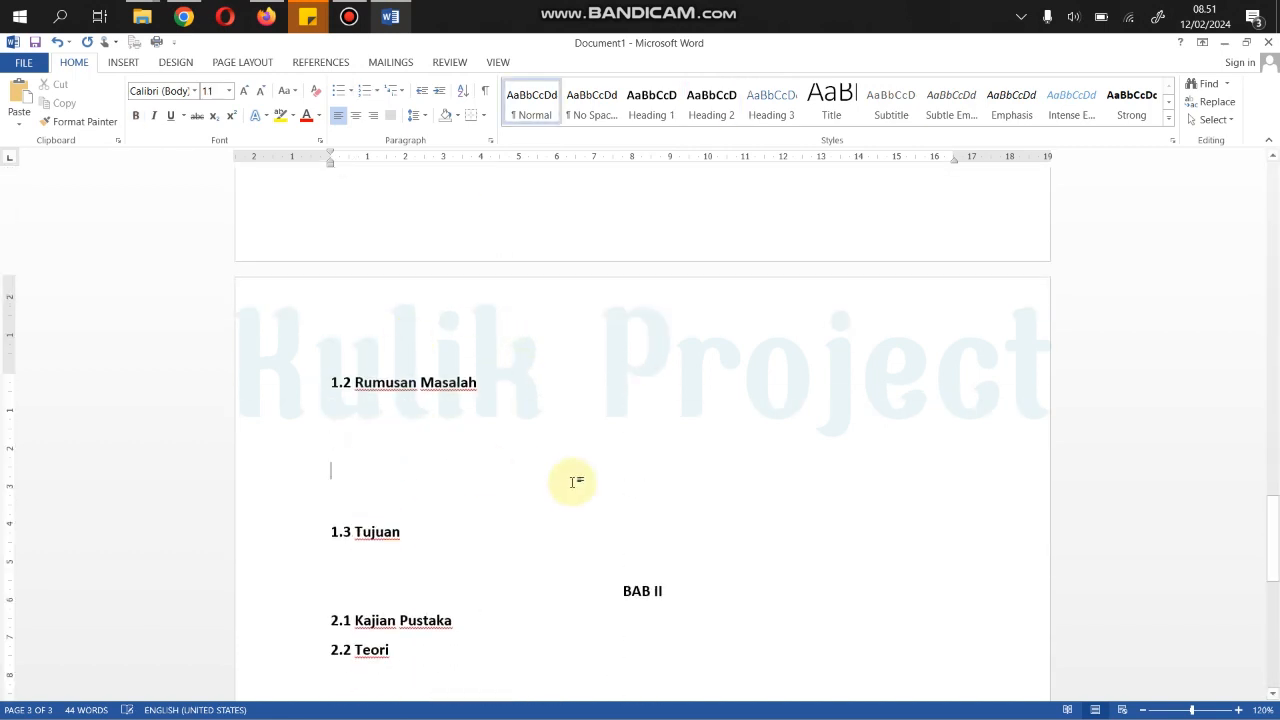
key("Return")
key("Return")
key("Return")
key("Return")
key("Return")
key("Return")
key("Return")
key("Return")
key("Return")
key("Return")
key("Return")
key("Return")
key("Return")
key("Return")
key("Return")
key("Return")
key("Return")
key("Return")
key("Return")
key("Return")
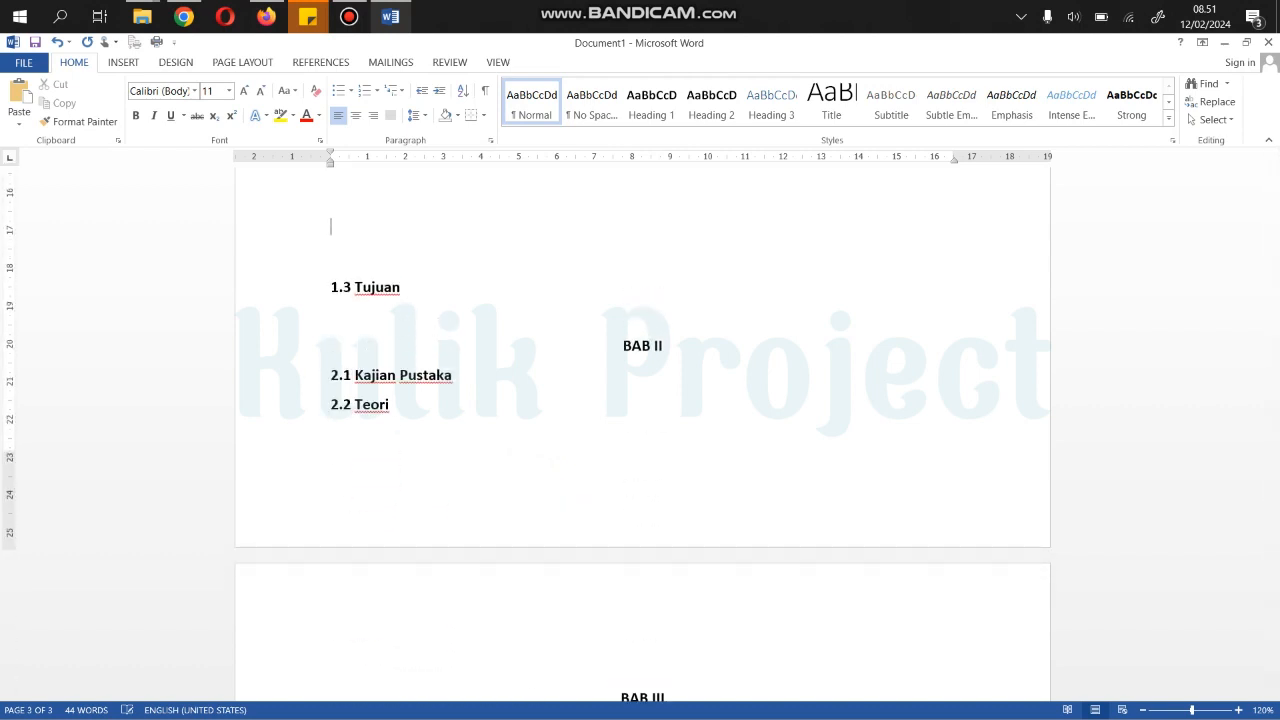
key("Return")
key("Return")
key("Return")
key("Return")
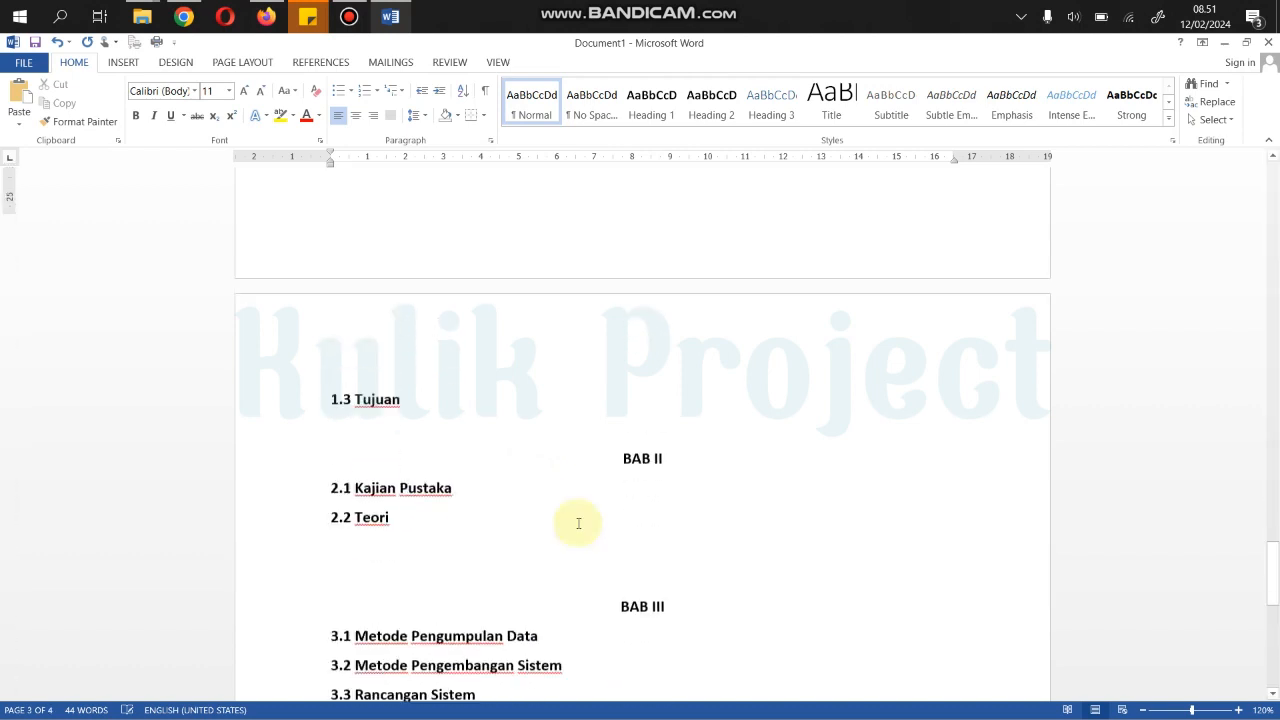
Step: Insert blank lines below "1.3 Tujuan" until the BAB II chapter heading moves to the top of the following page
scroll(577, 520, "down", 5)
left_click(480, 366)
key("Return")
key("Return")
key("Return")
key("Return")
key("Return")
key("Return")
key("Return")
key("Return")
key("Return")
key("Return")
key("Return")
key("Return")
key("Return")
key("Return")
key("Return")
key("Return")
key("Return")
key("Return")
key("Return")
key("Return")
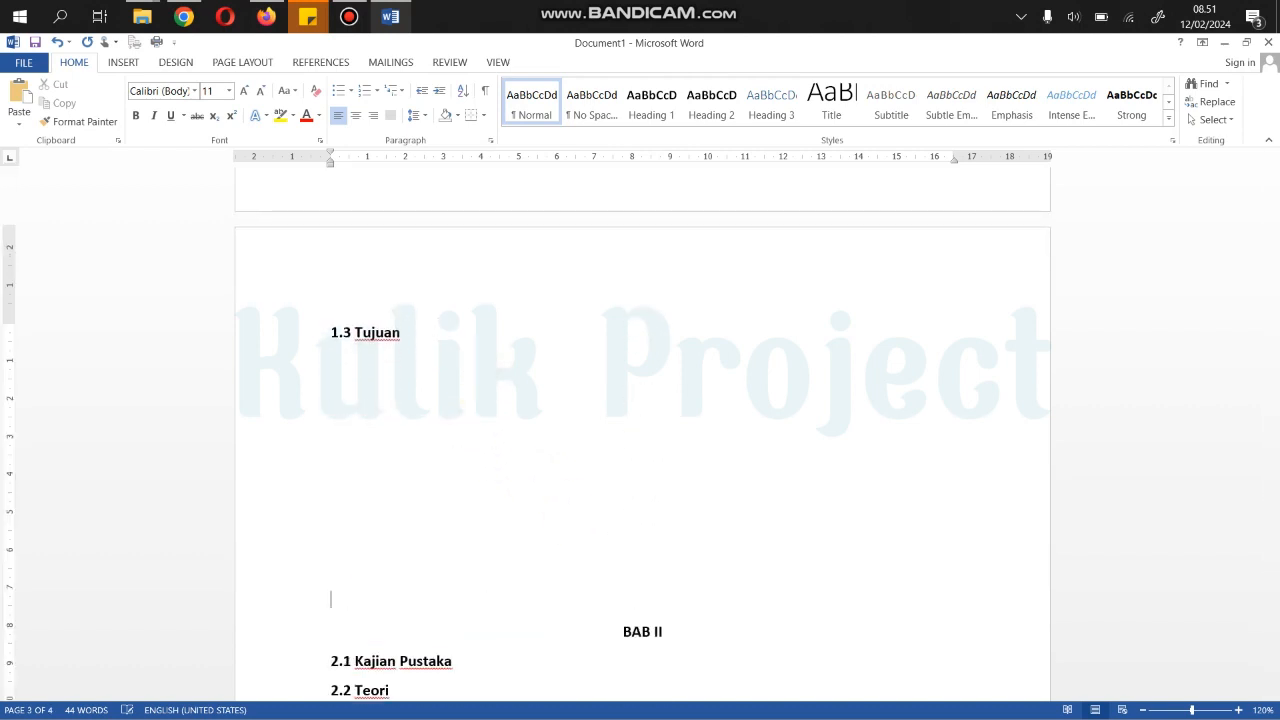
key("Return")
key("Return")
key("Return")
key("Return")
key("Return")
key("Return")
key("Return")
key("Return")
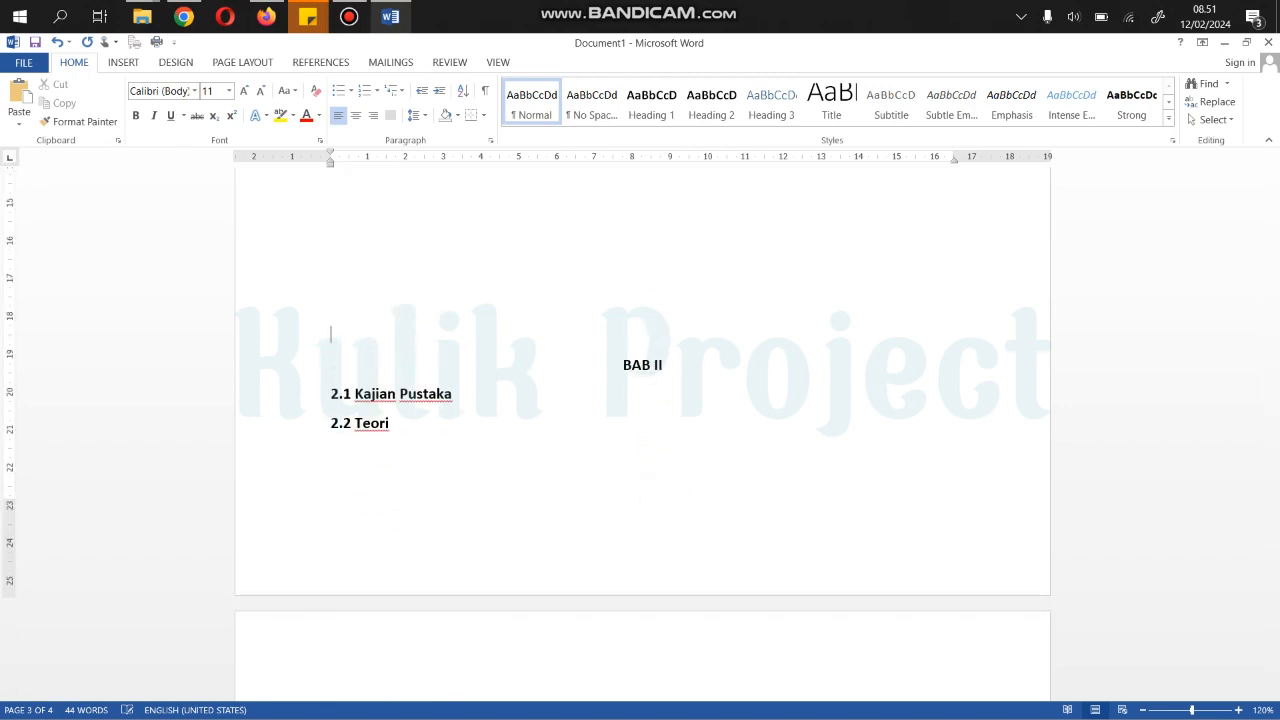
Step: Insert blank lines below "2.1 Kajian Pustaka" to move "2.2 Teori" to the following page, and remove the extra blank line above "2.2 Teori"
scroll(655, 498, "down", 3)
left_click(469, 368)
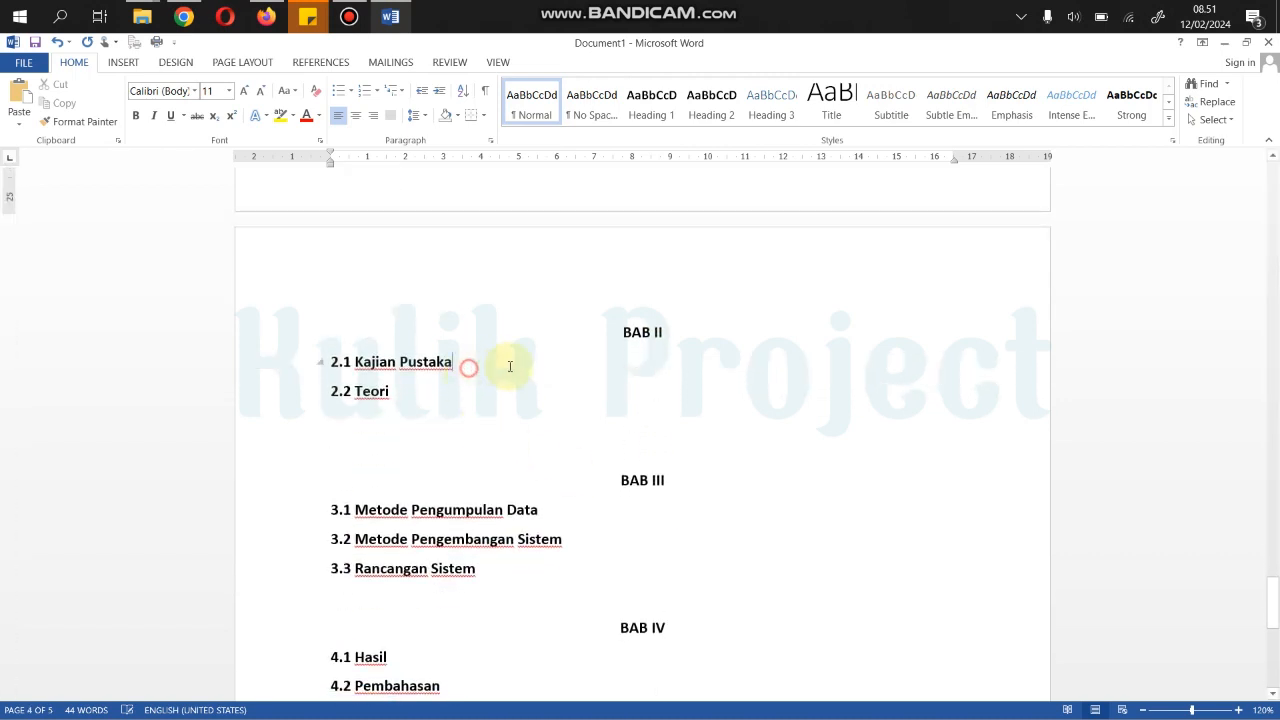
key("Return")
scroll(517, 371, "up", 6)
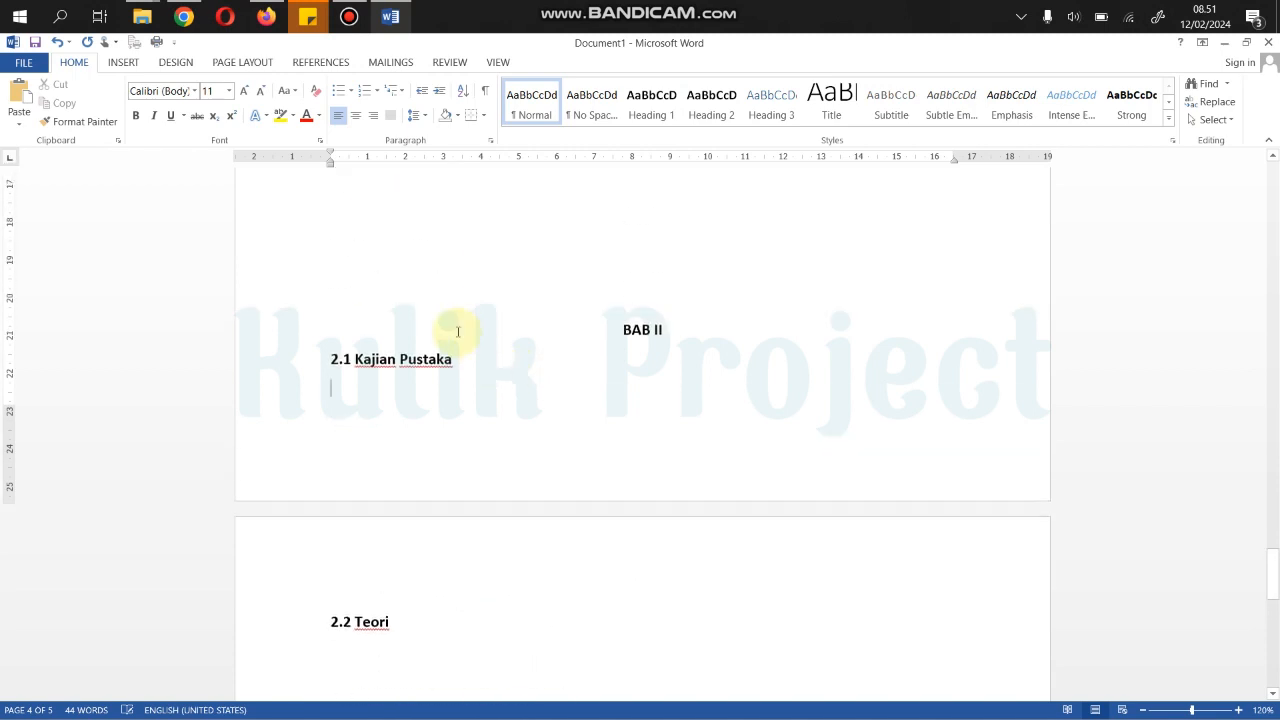
left_click(650, 298)
scroll(473, 520, "down", 3)
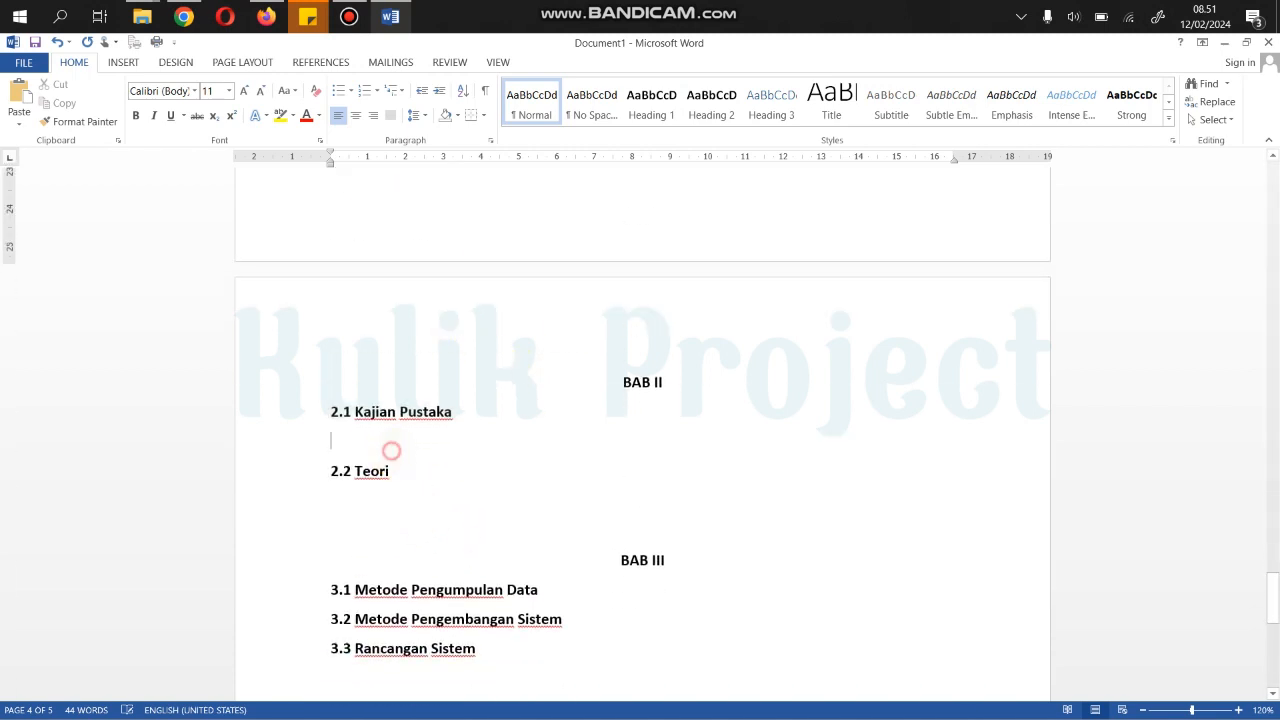
left_click(391, 449)
key("Return")
key("Return")
key("Return")
key("Return")
key("Return")
key("Return")
key("Return")
key("Return")
scroll(537, 509, "down", 15)
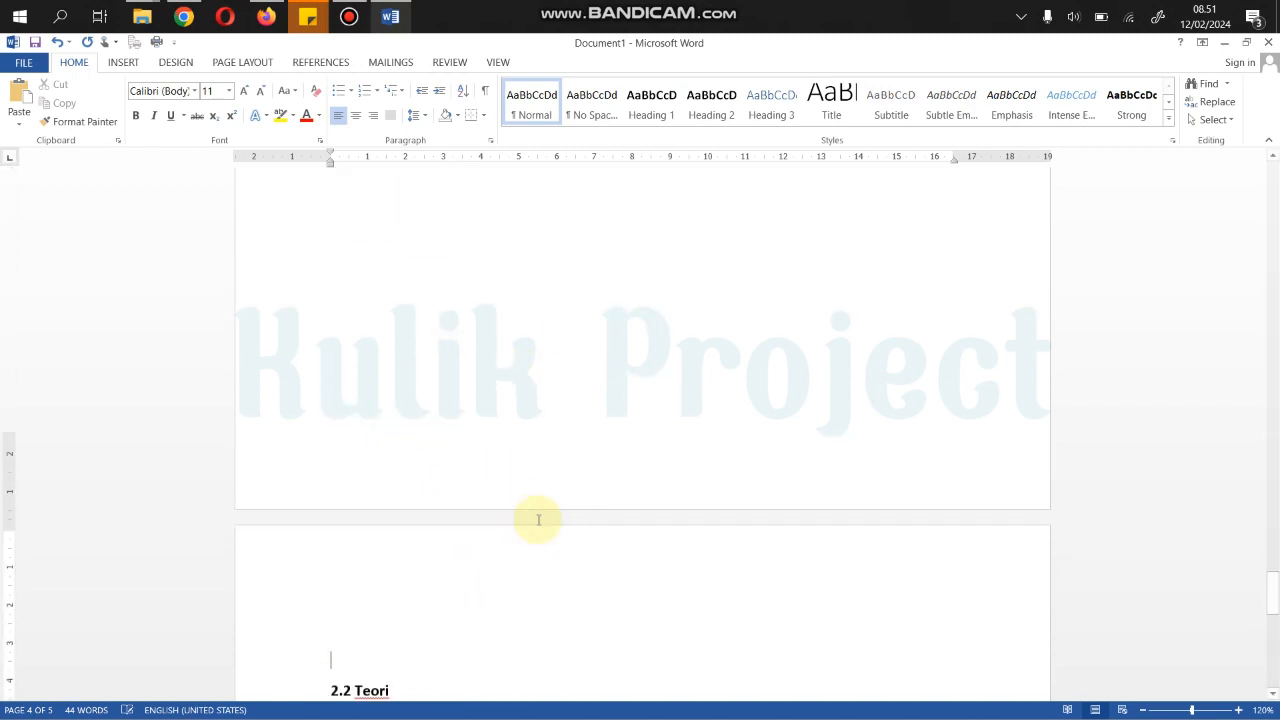
key("BackSpace")
left_click(370, 490)
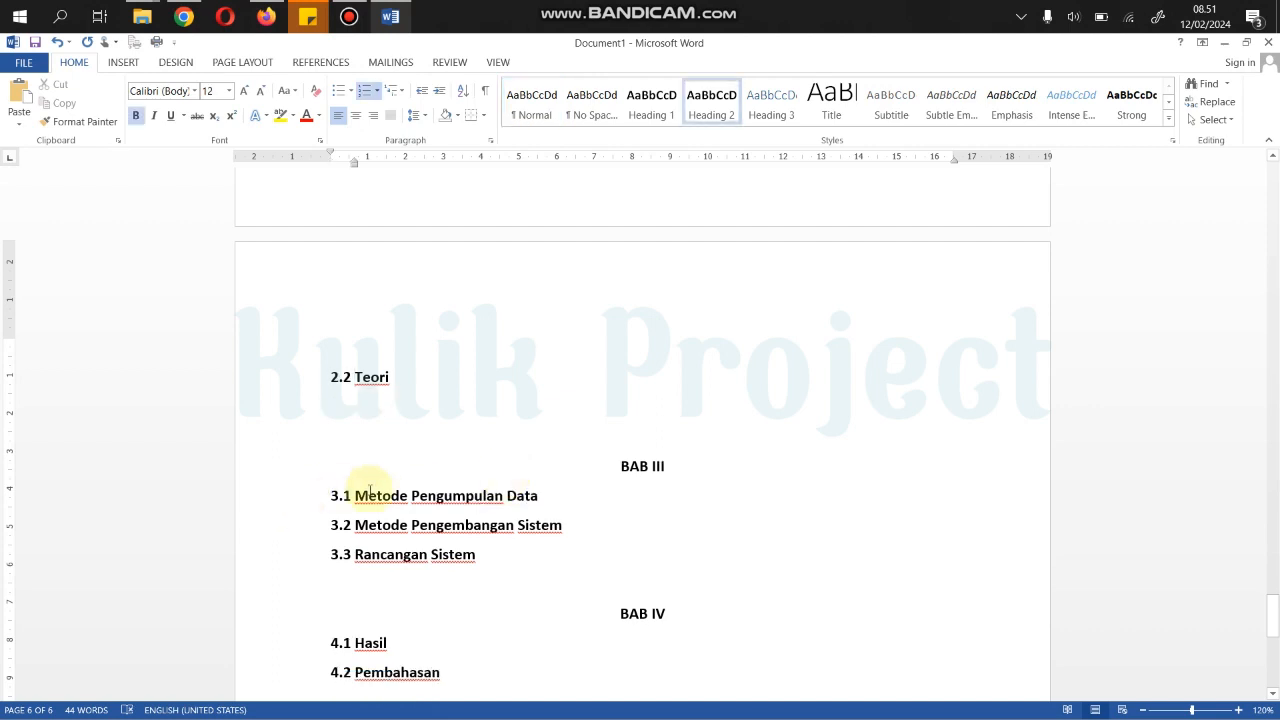
left_click(376, 341)
key("BackSpace")
Step: Insert blank lines below "2.2 Teori" until the BAB III chapter heading moves to the top of the following page
left_click(455, 458)
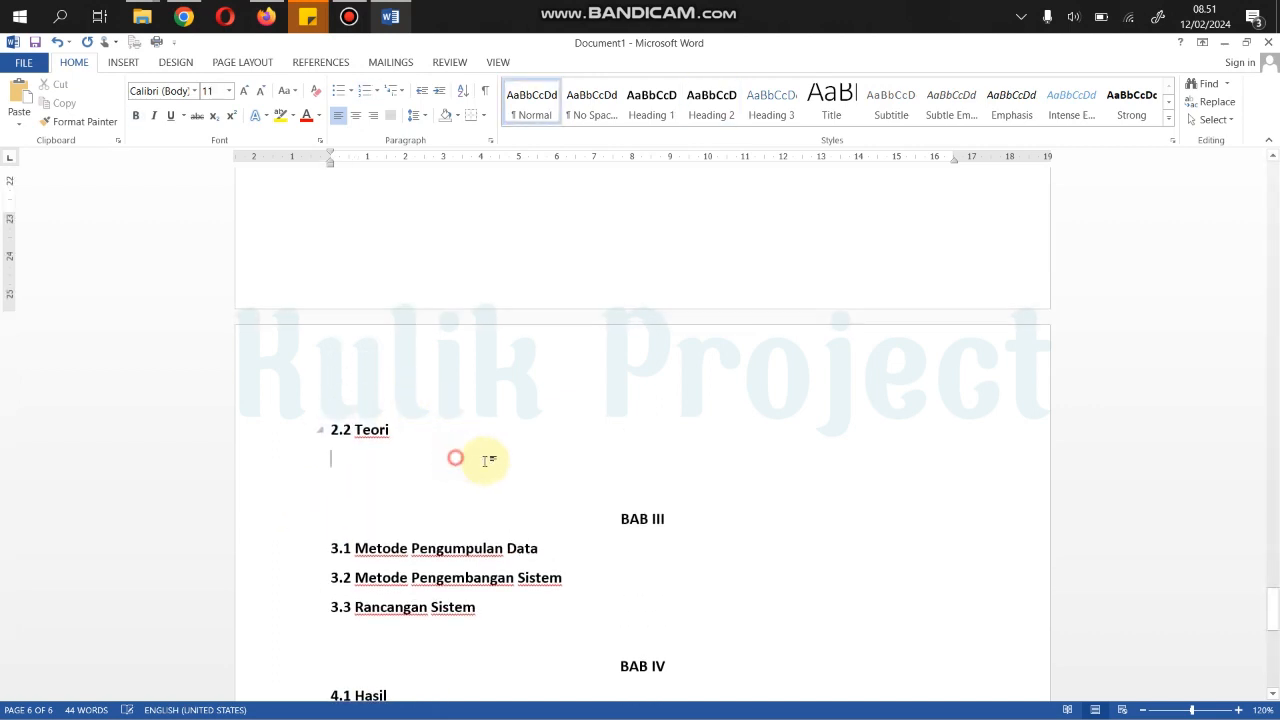
key("Return")
key("Return")
key("Return")
key("Return")
key("Return")
key("Return")
key("Return")
key("Return")
key("Return")
key("Return")
key("Return")
key("Return")
key("Return")
key("Return")
key("Return")
key("Return")
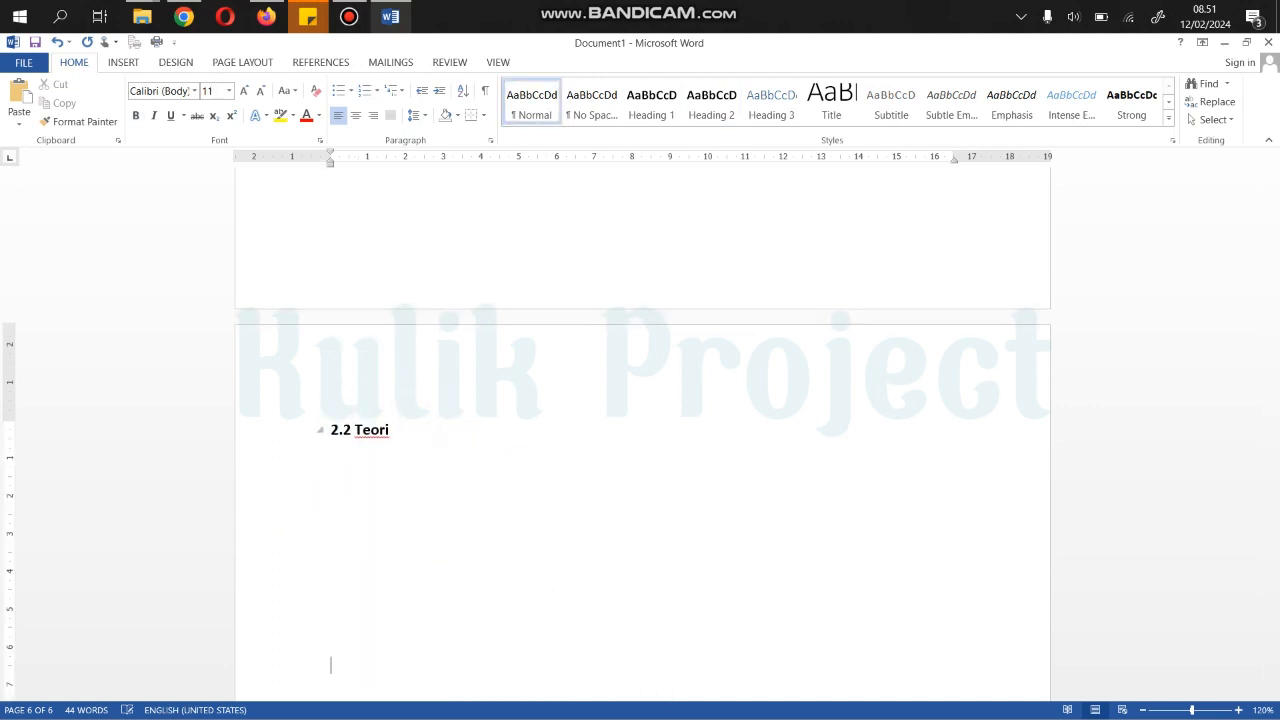
key("Return")
key("Return")
key("Return")
key("Return")
key("Return")
key("Return")
key("Return")
key("Return")
key("Return")
key("Return")
key("Return")
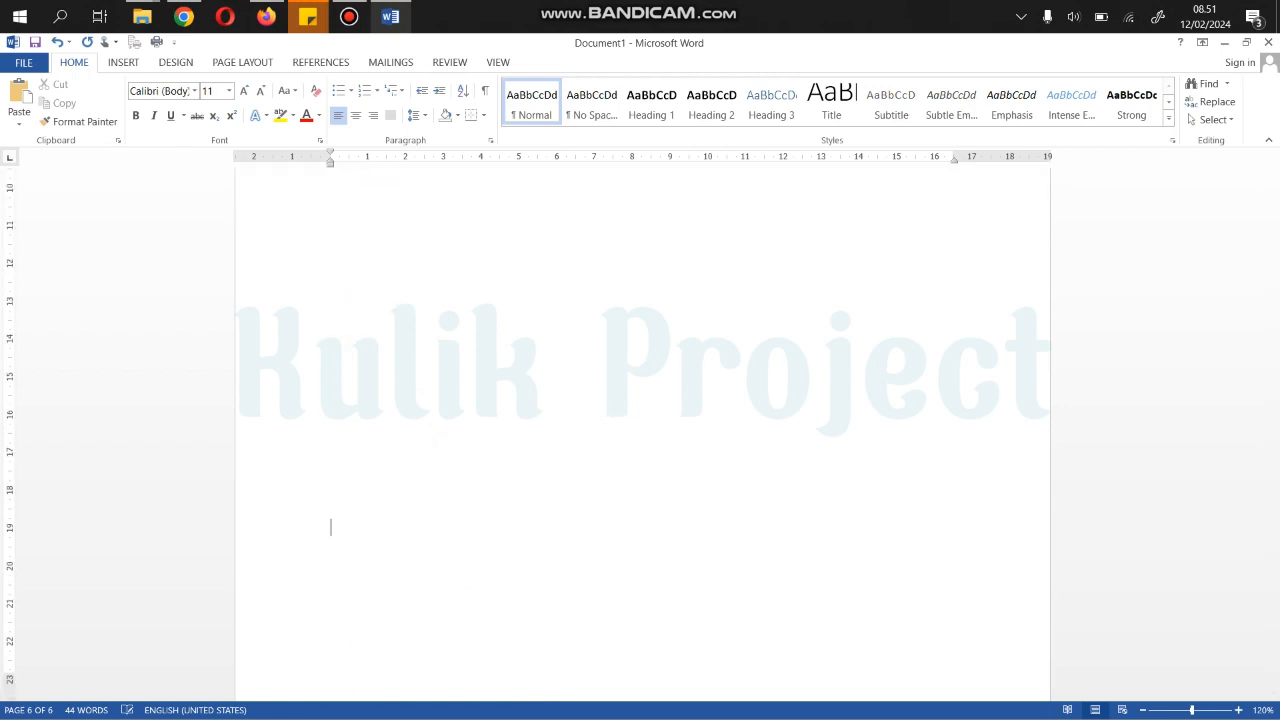
Step: Add a blank line below "3.1 Metode Pengumpulan Data" and another above BAB III to keep the chapter heading at the top of its page
scroll(540, 560, "down", 5)
left_click(512, 487)
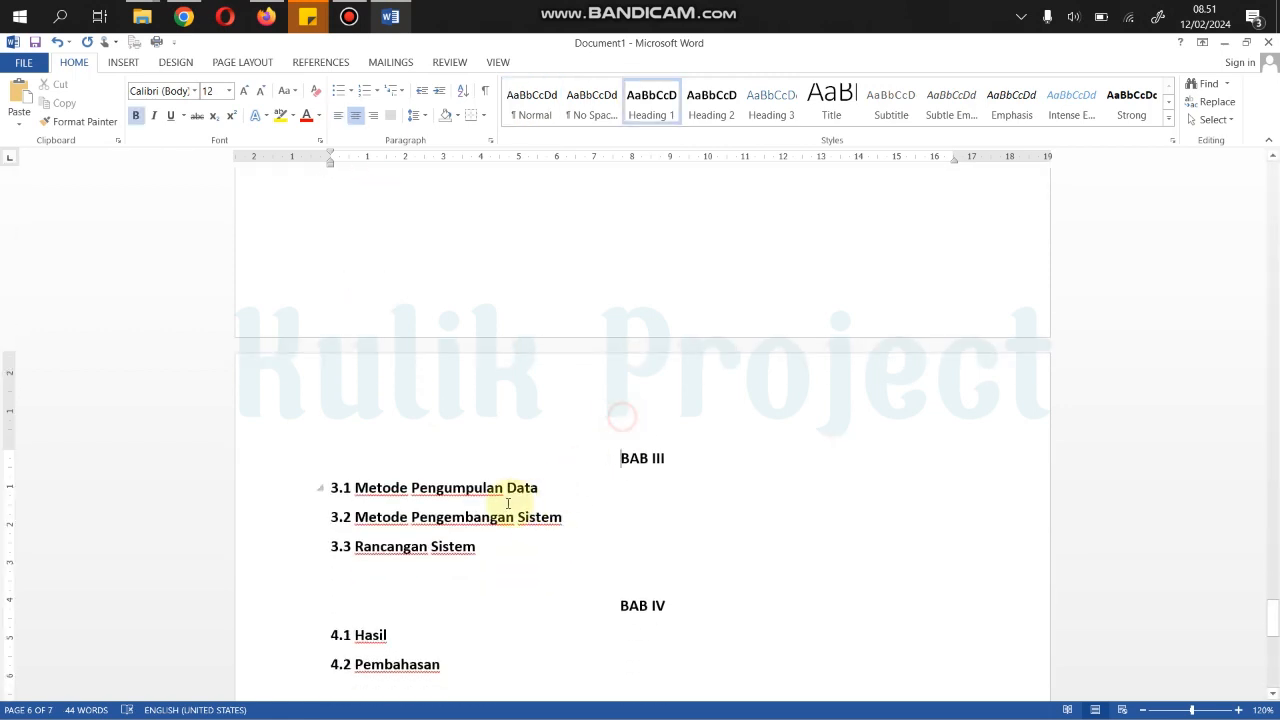
left_click(540, 488)
key("Return")
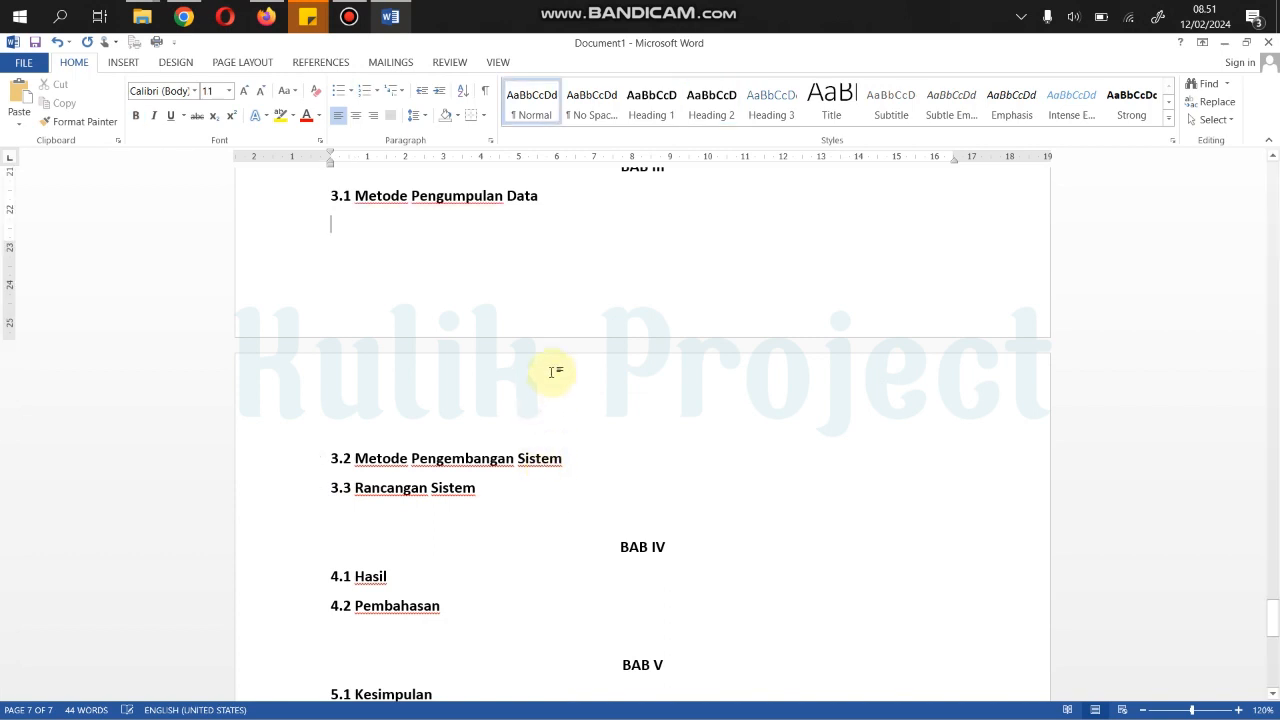
scroll(558, 371, "up", 3)
left_click(566, 286)
key("Return")
Step: Insert blank lines below "3.1 Metode Pengumpulan Data" until "3.2 Metode Pengembangan Sistem" moves to the top of the following page
scroll(568, 325, "down", 3)
left_click(530, 477)
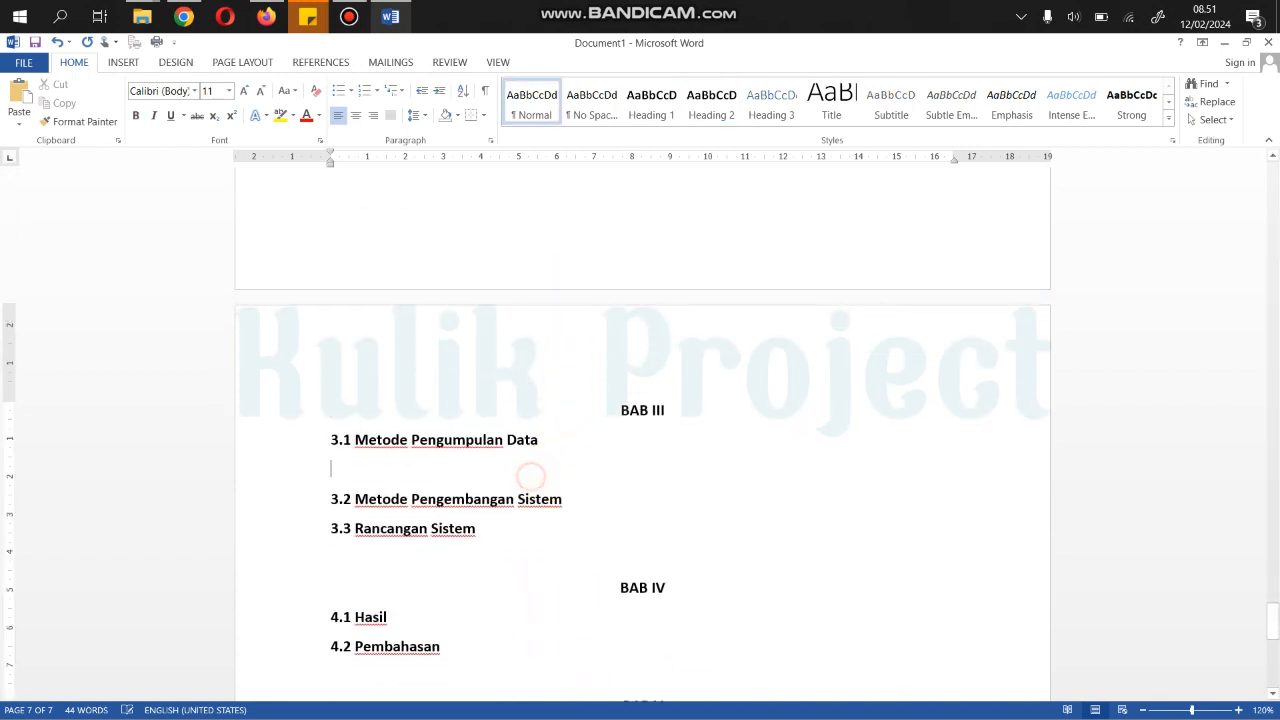
key("Return")
key("Return")
key("Return")
key("Return")
key("Return")
key("Return")
key("Return")
key("Return")
key("Return")
key("Return")
key("Return")
key("Return")
key("Return")
key("Return")
key("Return")
key("Return")
key("Return")
key("Return")
key("Return")
key("Return")
key("Return")
key("Return")
scroll(531, 501, "down", 7)
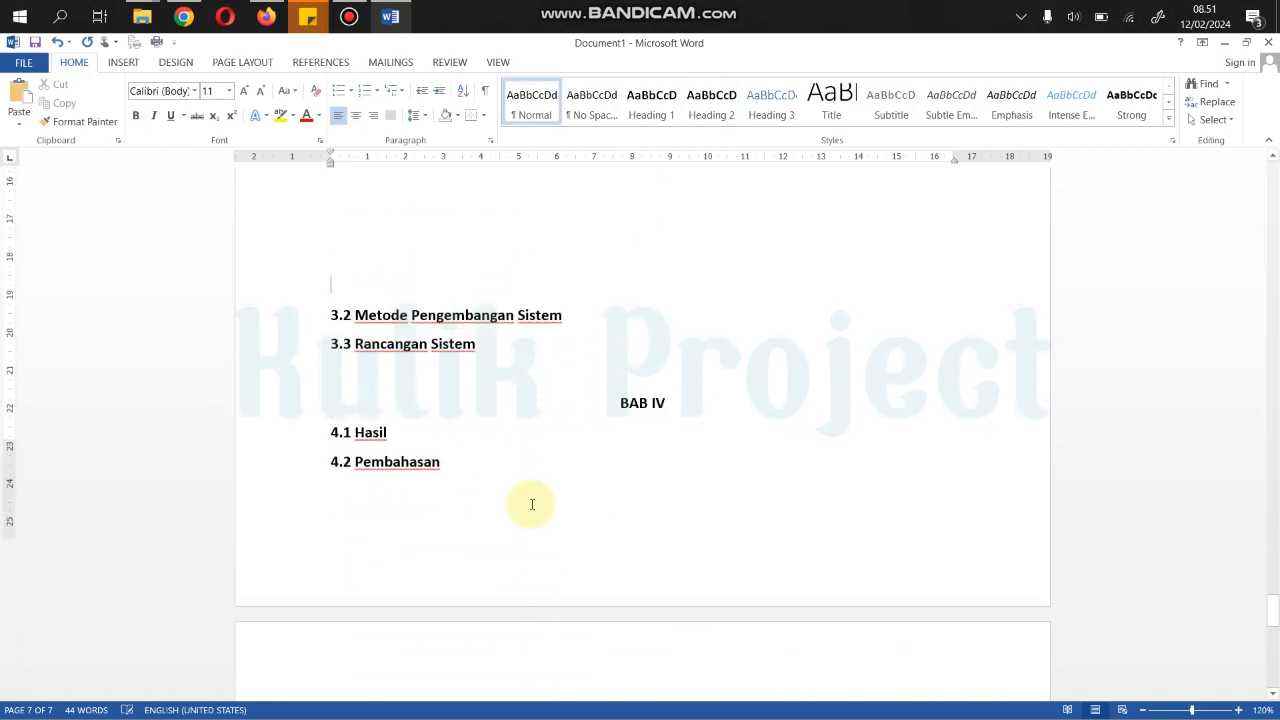
key("Return")
key("Return")
key("Return")
key("Return")
key("Return")
key("Return")
key("Return")
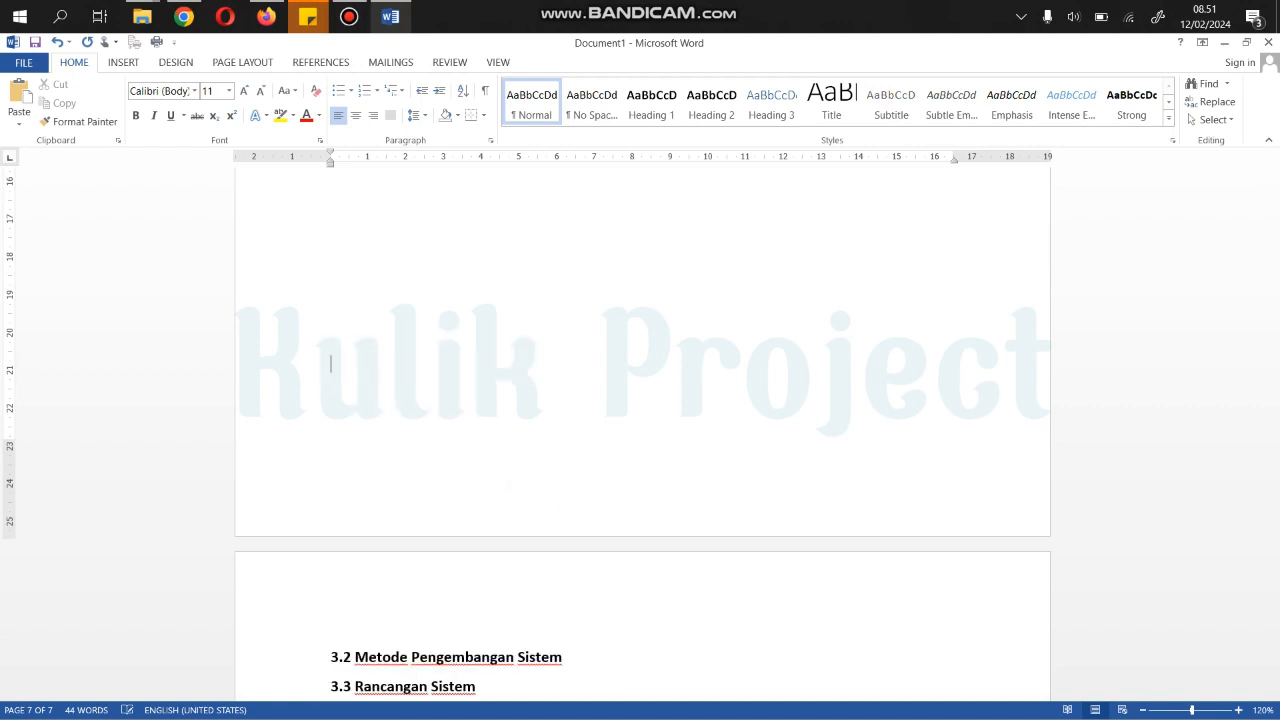
Step: Add a blank line below "3.2 Metode Pengembangan Sistem" and another above it to keep that subheading at the top of its page
scroll(574, 457, "down", 3)
left_click(585, 420)
key("Return")
scroll(532, 332, "up", 4)
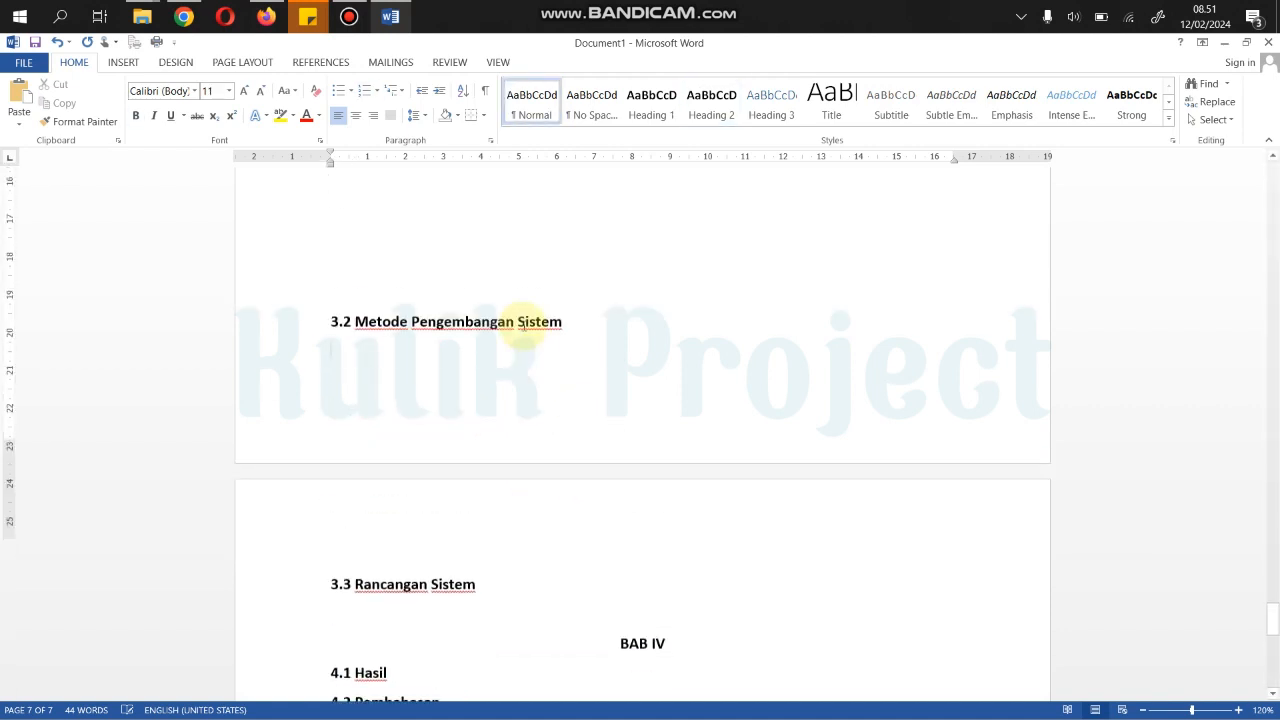
left_click(507, 305)
key("Return")
Step: Insert blank lines below "3.2 Metode Pengembangan Sistem" until "3.3 Rancangan Sistem" moves to the top of the following page
scroll(547, 445, "down", 2)
scroll(548, 449, "down", 3)
left_click(554, 451)
key("Return")
key("Return")
key("Return")
key("Return")
key("Return")
key("Return")
key("Return")
key("Return")
key("Return")
key("Return")
key("Return")
key("Return")
key("Return")
key("Return")
key("Return")
key("Return")
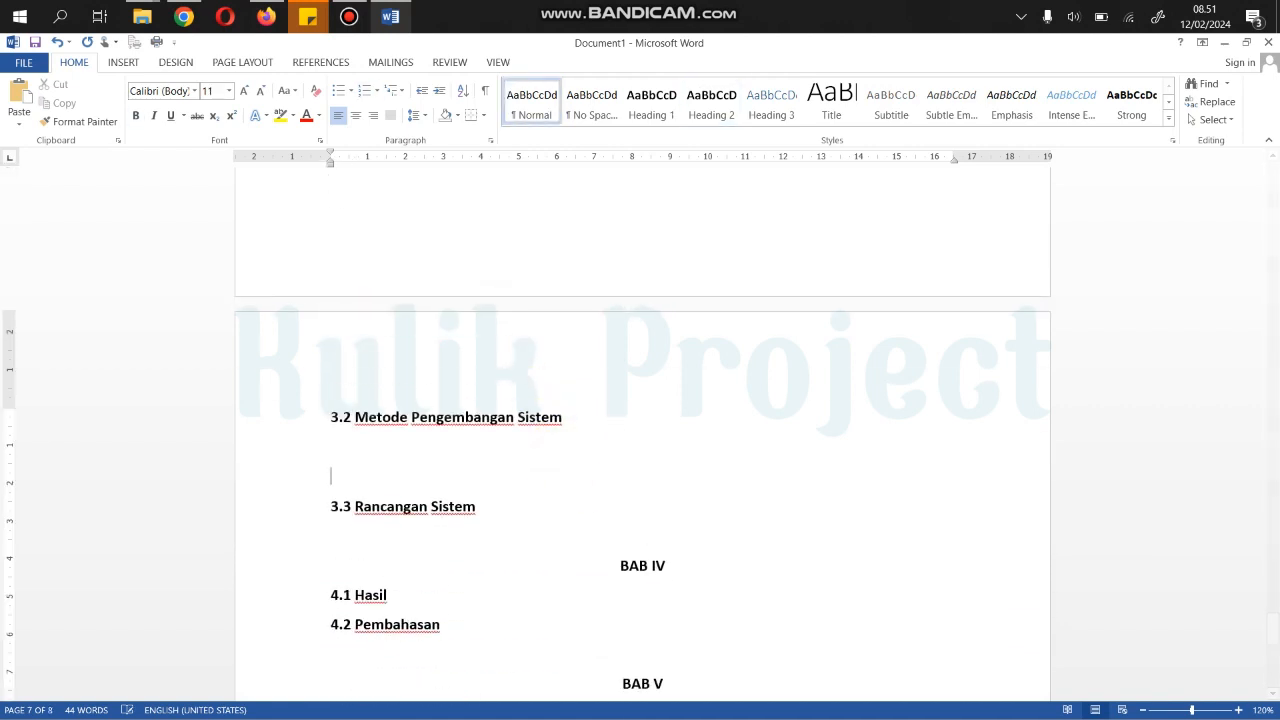
scroll(554, 471, "down", 9)
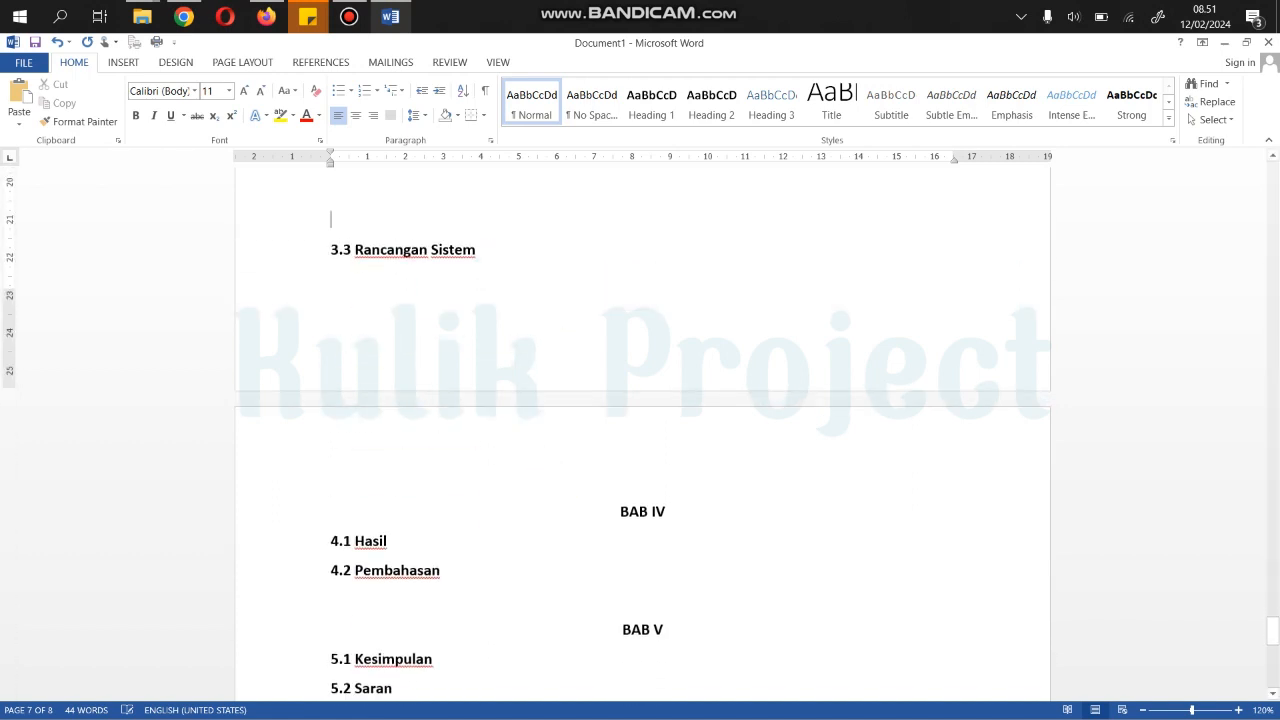
key("Return")
Step: Insert blank lines below "3.3 Rancangan Sistem" until the BAB IV chapter heading moves to the top of the following page
scroll(565, 341, "down", 5)
left_click(563, 306)
key("Return")
key("Return")
key("Return")
key("Return")
key("Return")
key("Return")
key("Return")
key("Return")
key("Return")
key("Return")
key("Return")
key("Return")
key("Return")
key("Return")
key("Return")
key("Return")
key("Return")
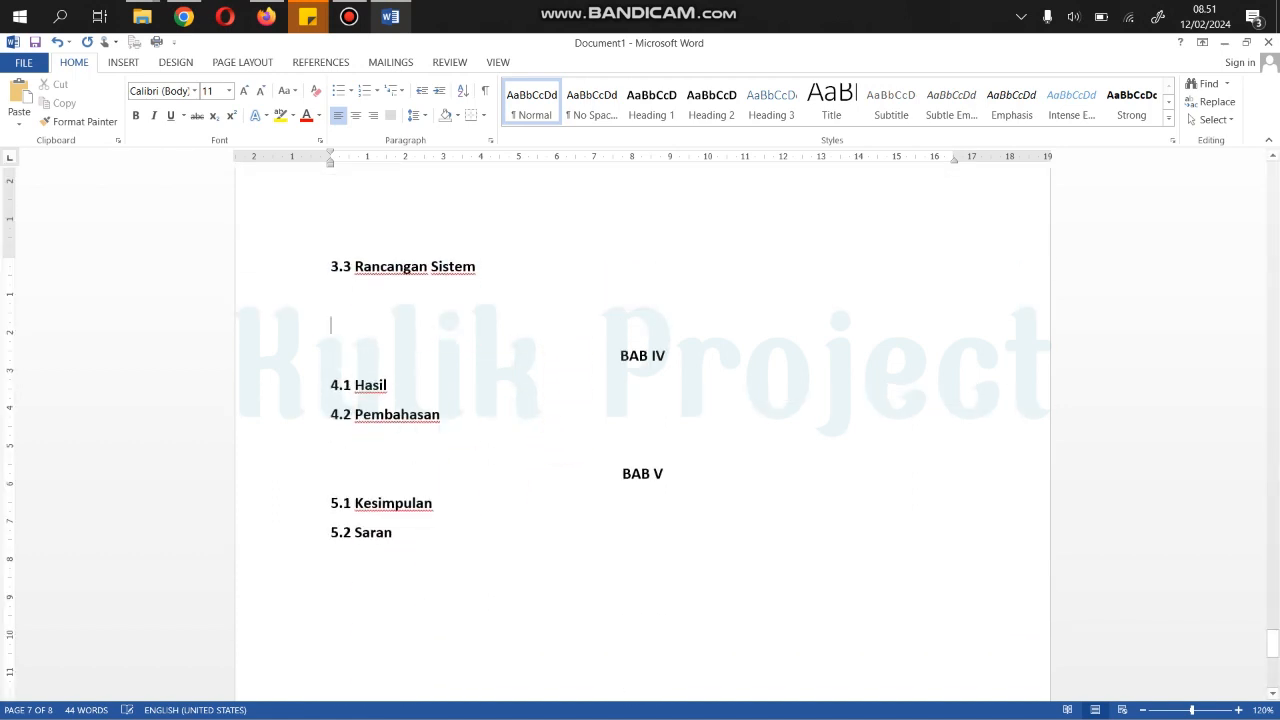
key("Return")
scroll(581, 430, "down", 6)
key("Return")
key("Return")
key("Return")
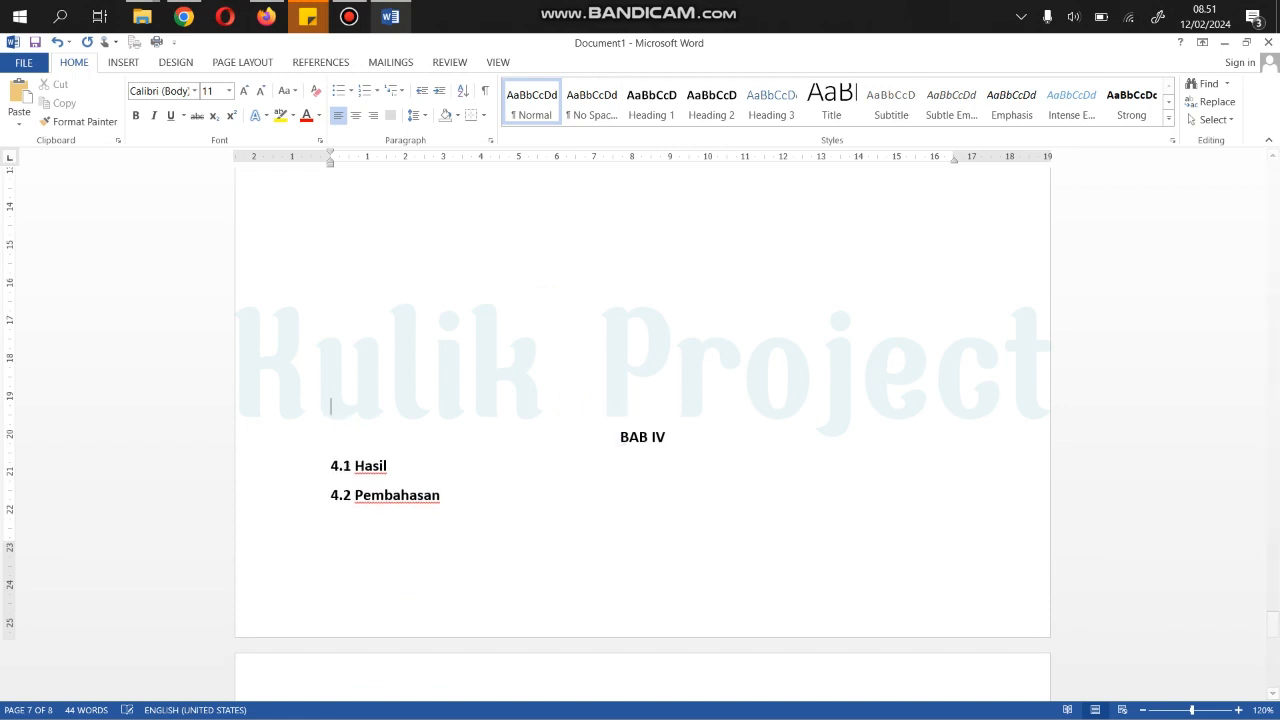
Step: Insert blank lines below "4.1 Hasil" until "4.2 Pembahasan" moves to the top of the following page
scroll(530, 492, "down", 4)
left_click(470, 548)
key("Return")
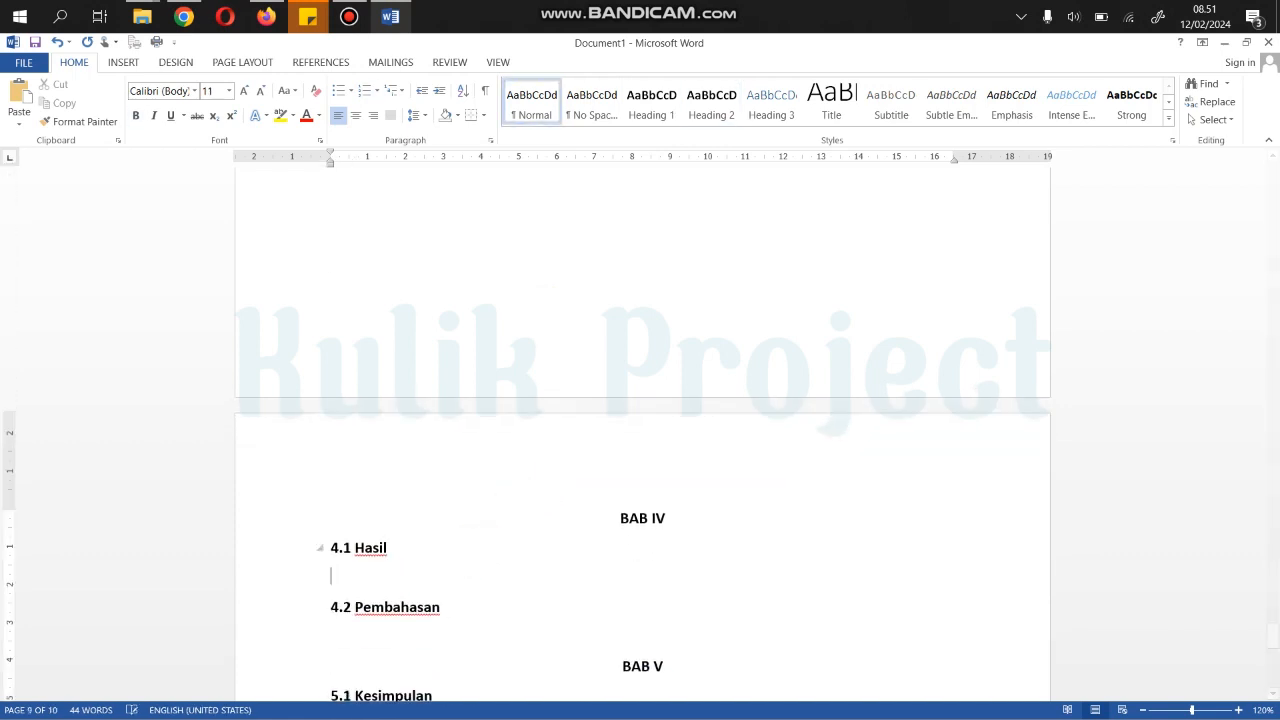
key("Return")
scroll(471, 548, "down", 2)
key("Return")
key("Return")
key("Return")
key("Return")
key("Return")
key("Return")
key("Return")
key("Return")
key("Return")
key("Return")
key("Return")
key("Return")
key("Return")
key("Return")
key("Return")
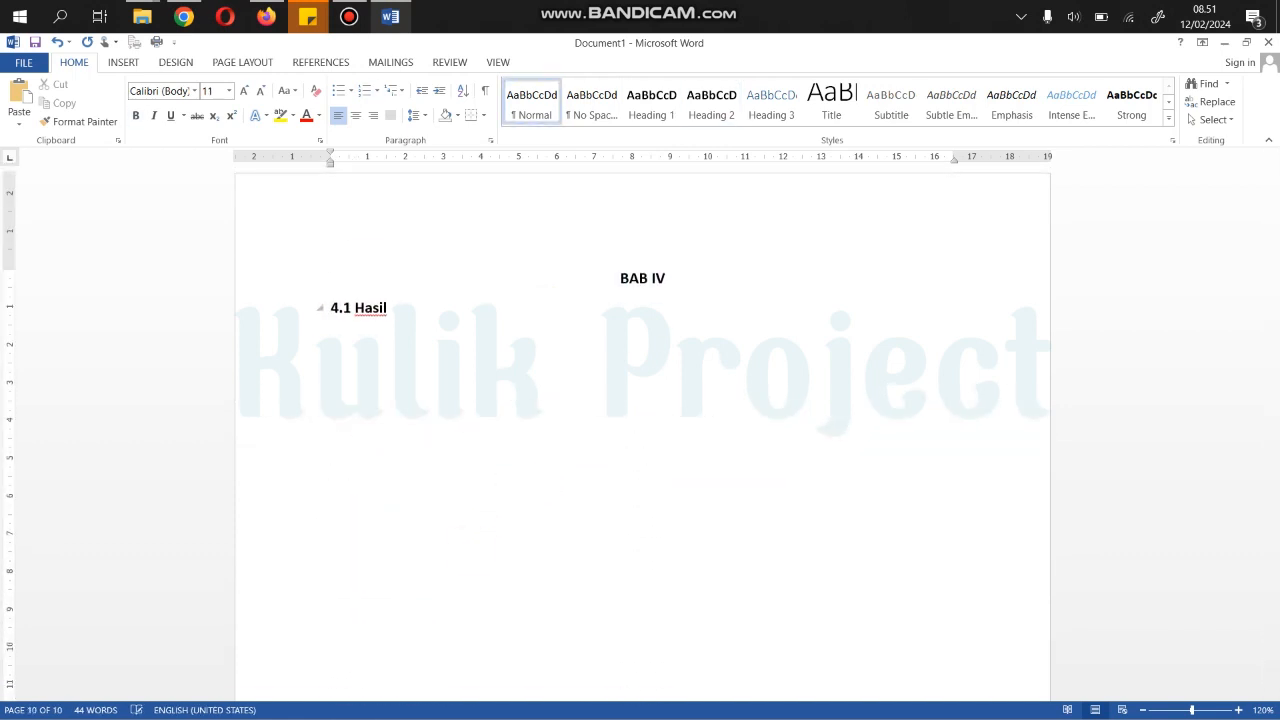
scroll(471, 549, "down", 5)
key("Return")
key("Return")
key("Return")
key("Return")
key("Return")
key("Return")
key("Return")
key("Return")
key("Return")
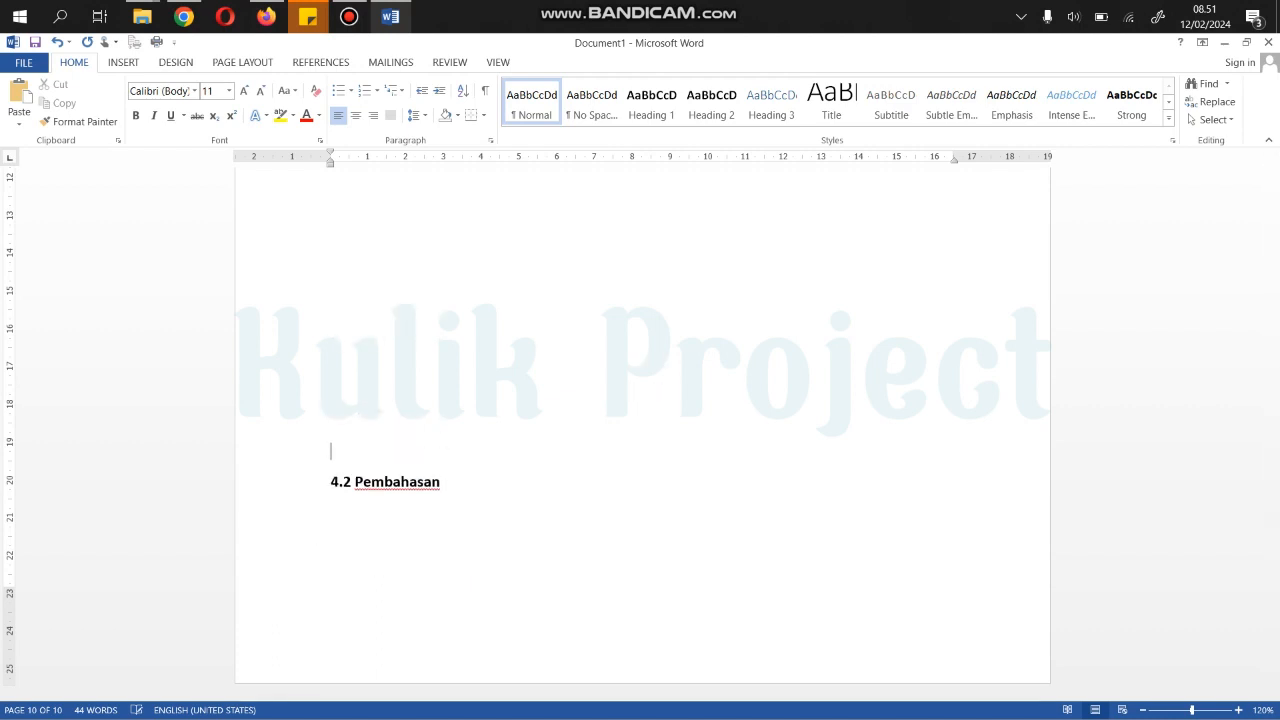
scroll(469, 537, "down", 6)
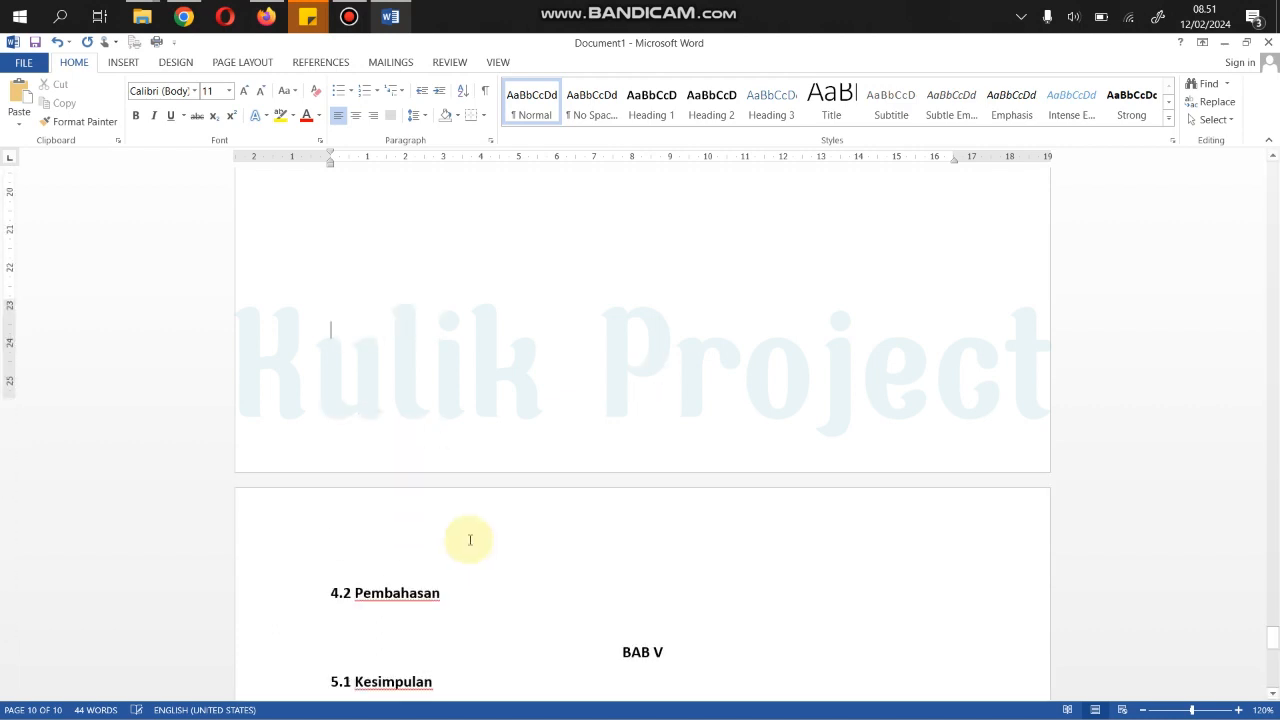
Step: Insert blank lines below "4.2 Pembahasan" until the BAB V chapter heading moves to the top of the following page
left_click(522, 372)
key("Return")
key("Return")
key("Return")
key("Return")
key("Return")
key("Return")
key("Return")
key("Return")
key("Return")
key("Return")
key("Return")
key("Return")
key("Return")
key("Return")
key("Return")
key("Return")
key("Return")
key("Return")
key("Return")
key("Return")
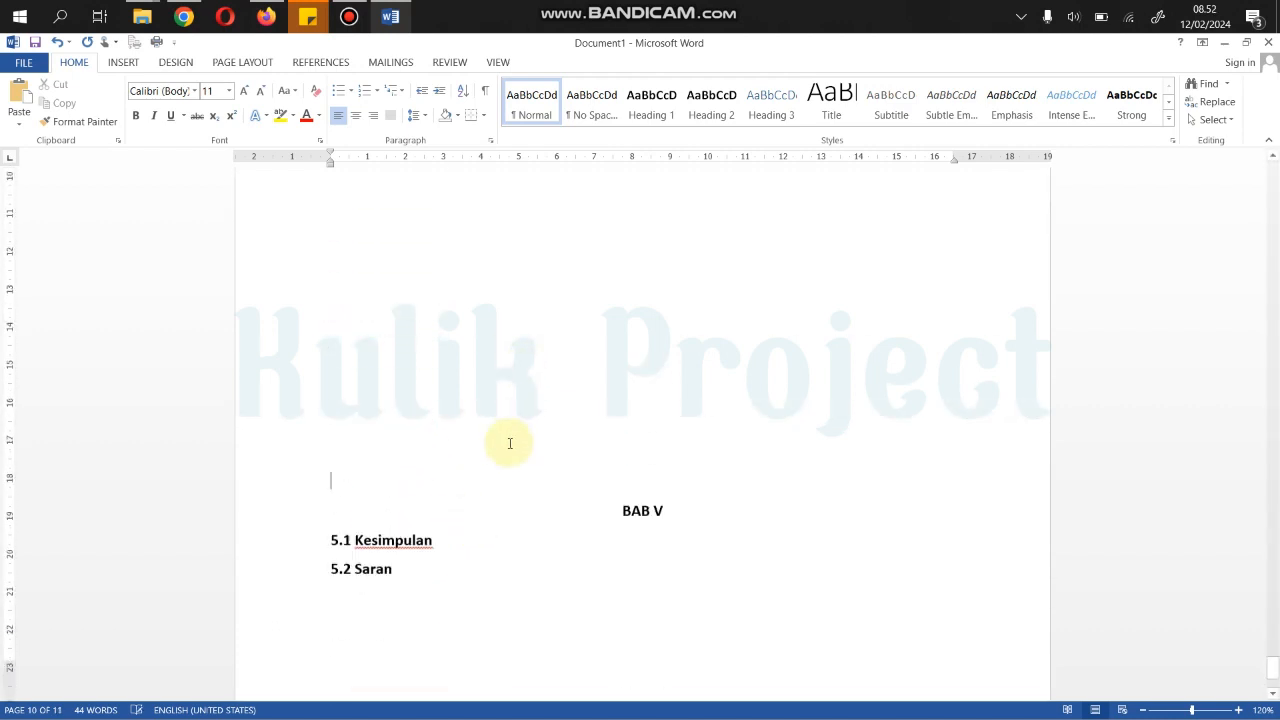
key("Return")
key("Return")
key("Return")
key("Return")
key("Return")
key("Return")
key("Return")
key("Return")
key("Return")
key("Return")
key("Return")
key("Return")
key("Return")
key("Return")
key("Return")
key("Return")
key("Return")
key("Return")
key("Return")
key("Return")
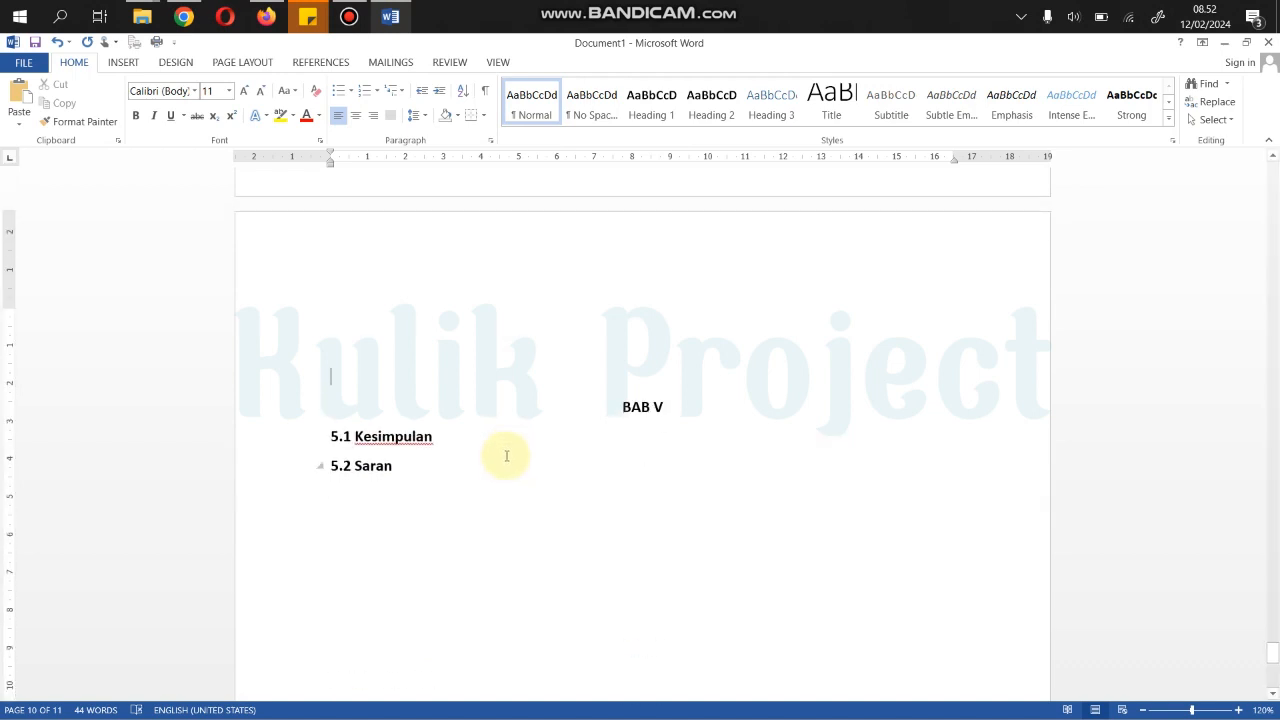
Step: Insert several blank lines below "5.1 Kesimpulan" to separate it from "5.2 Saran" on the same page
left_click(443, 455)
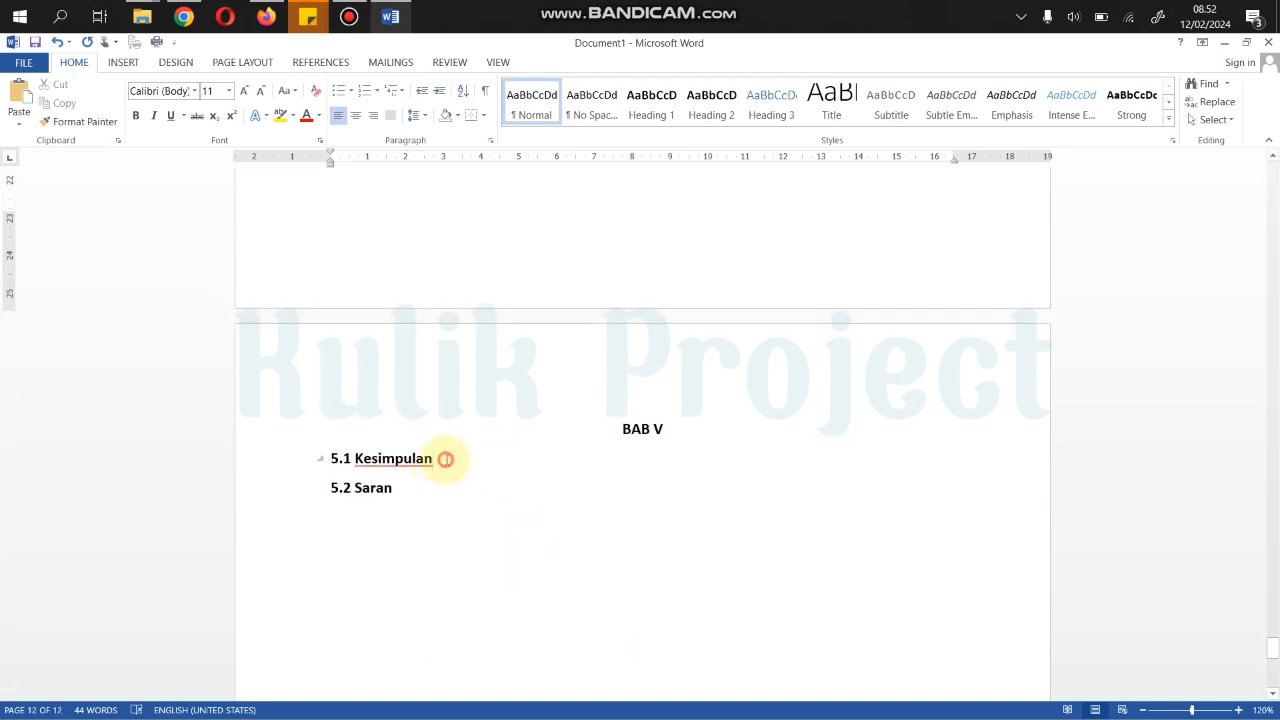
key("Return")
key("Return")
key("Return")
key("Return")
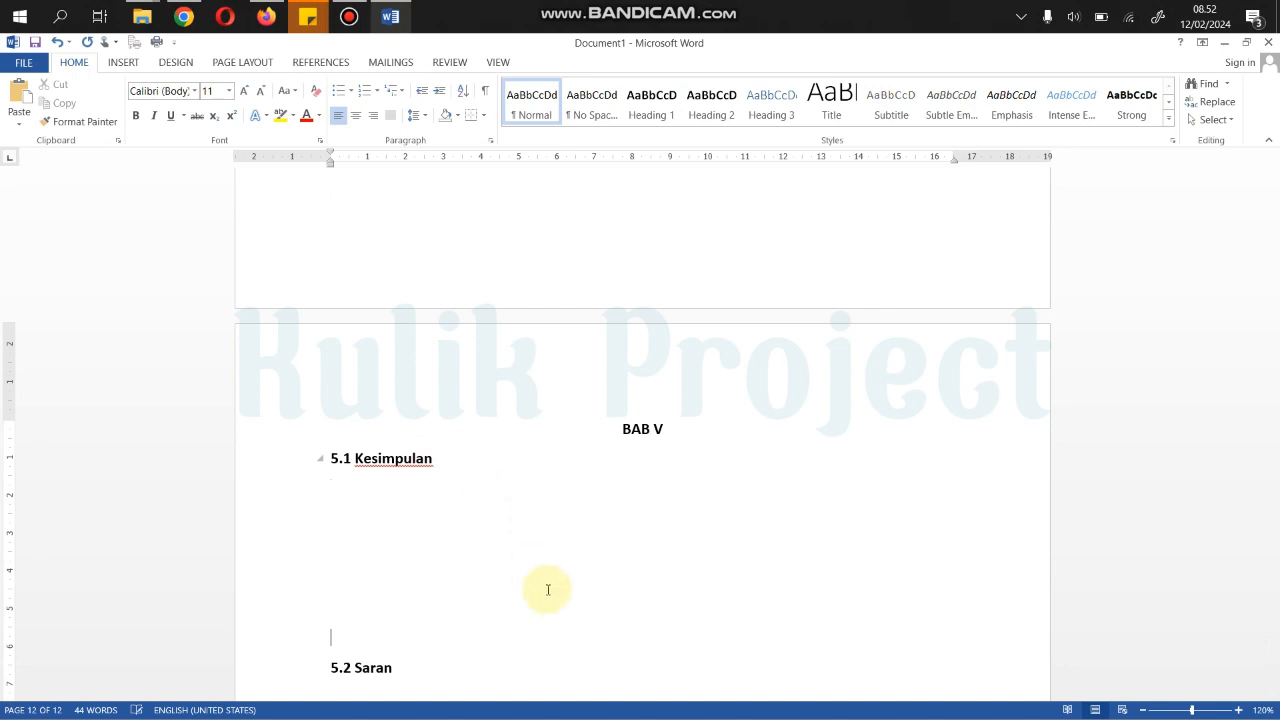
scroll(557, 583, "up", 5)
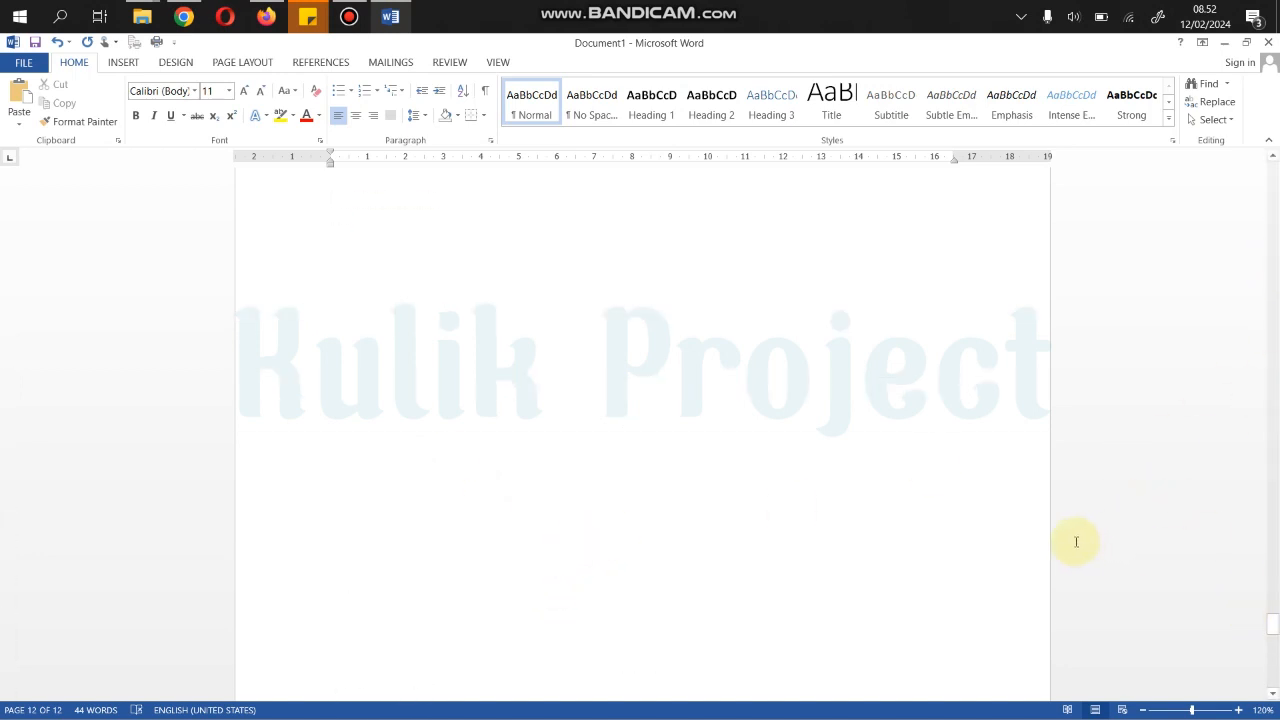
scroll(746, 517, "down", 8)
scroll(746, 517, "up", 3)
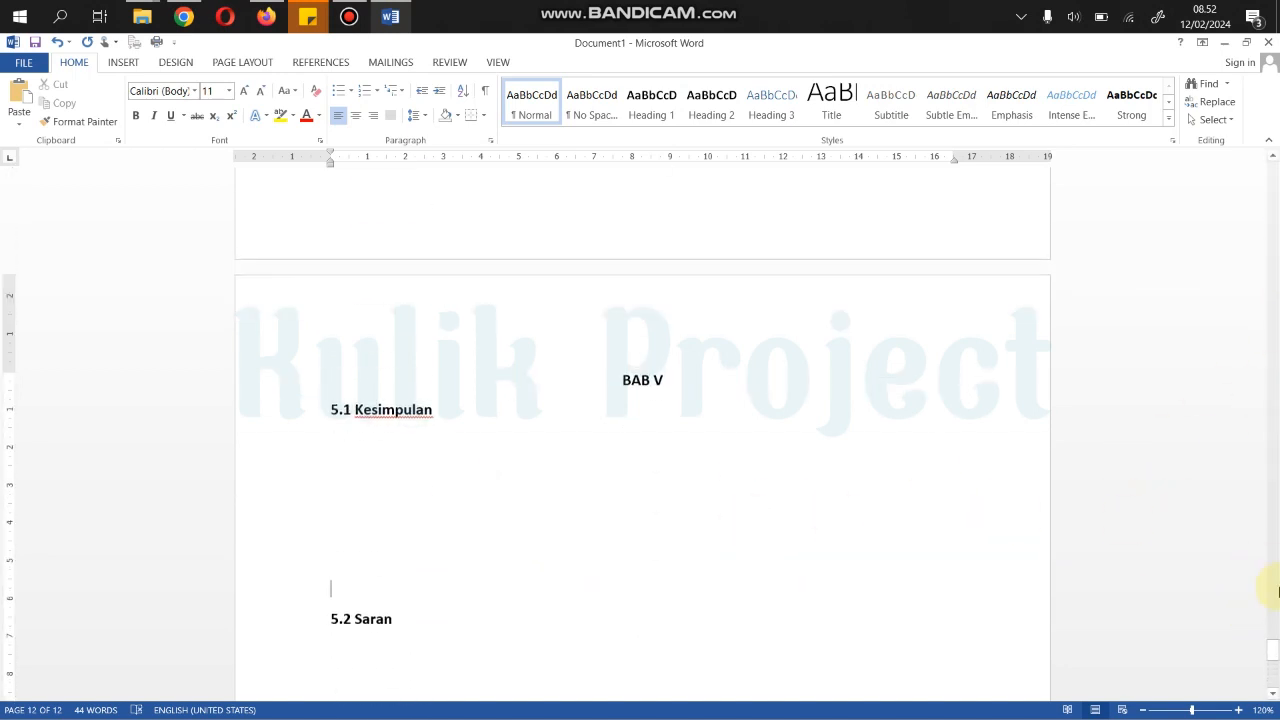
Step: Apply the Heading 1 style to the "DAFTAR ISI" title on the first page
left_click_drag(1273, 648, 1272, 160)
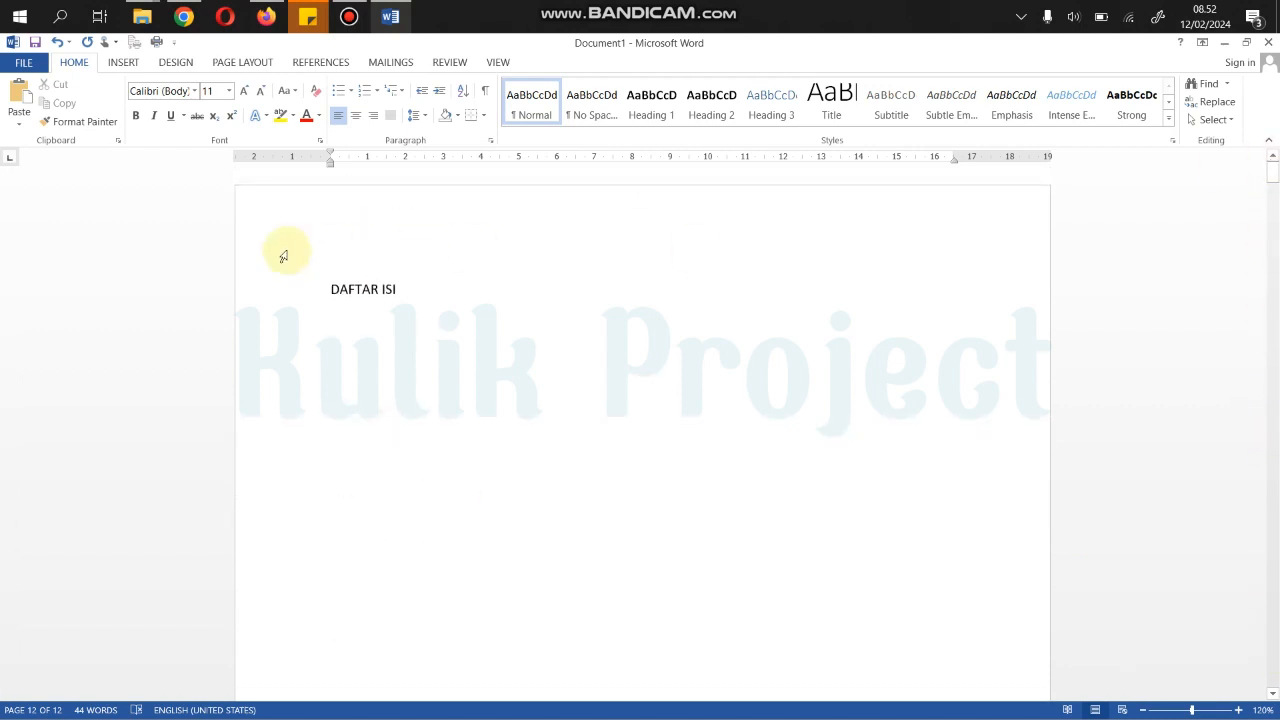
left_click_drag(408, 289, 334, 289)
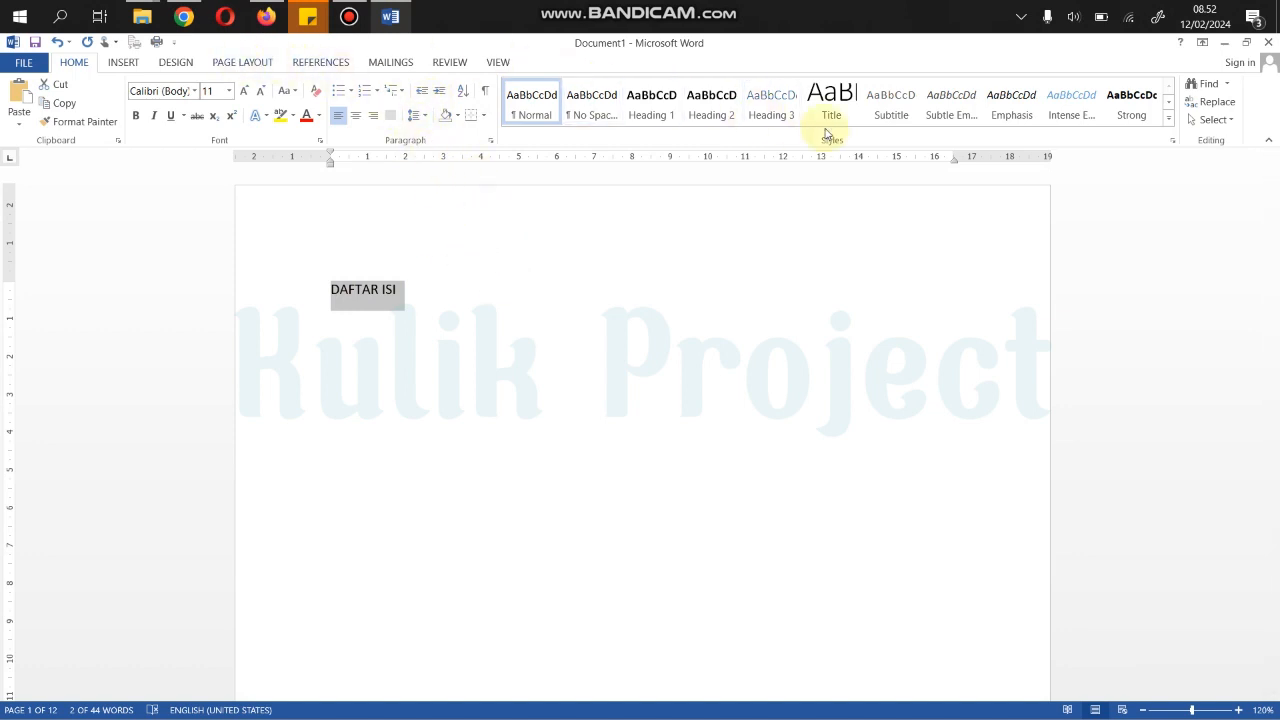
left_click(652, 100)
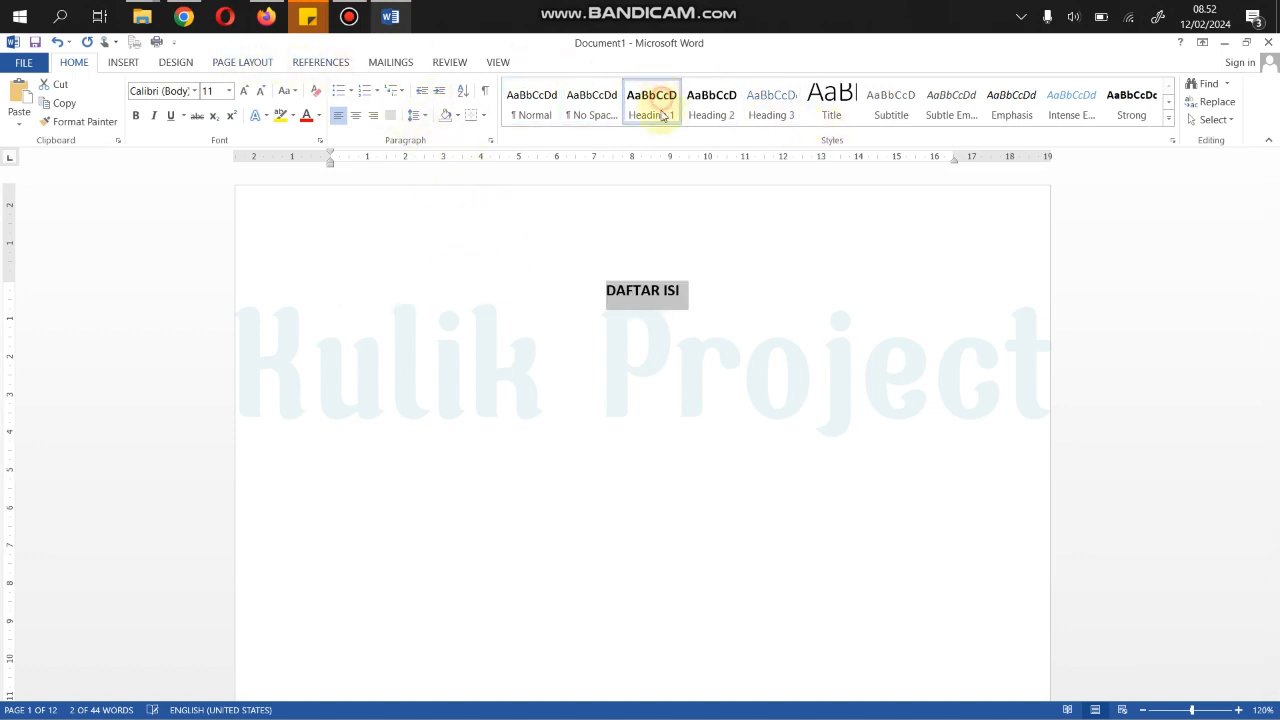
left_click(670, 341)
Step: Insert a Plain Number 2 page number at the bottom of the pages and remove the blank line below it in the footer
scroll(615, 411, "down", 4)
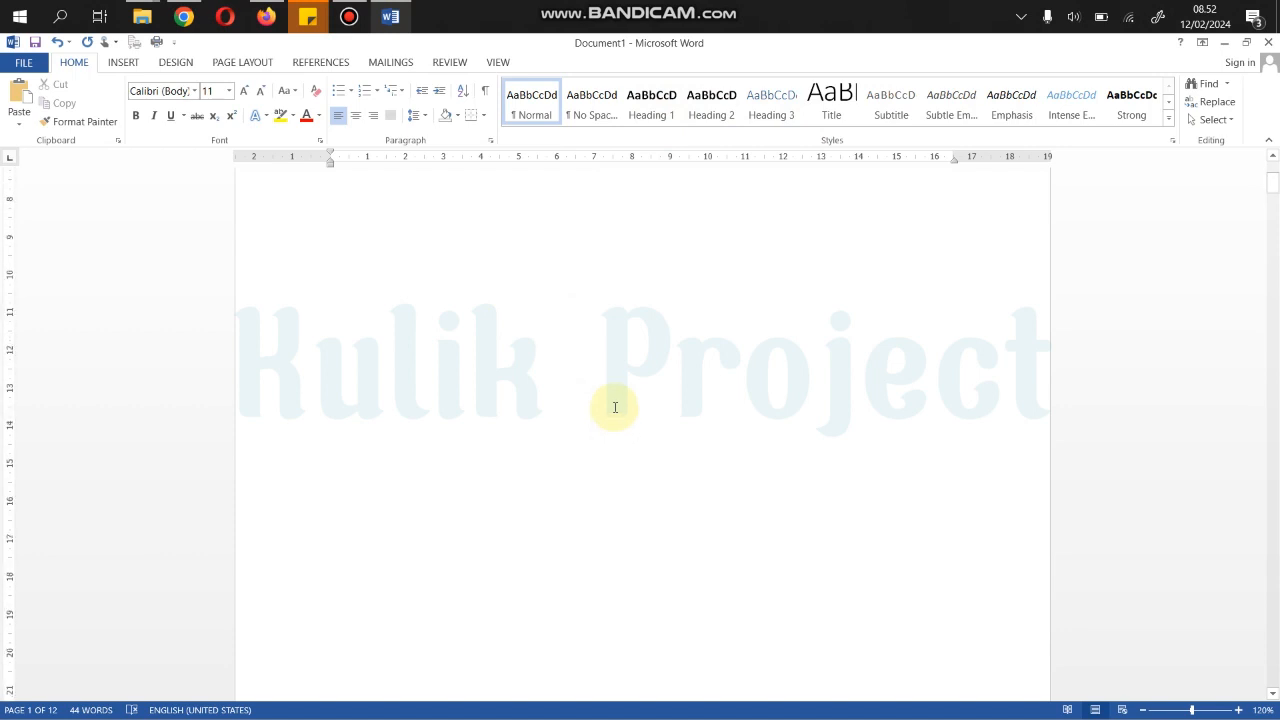
scroll(615, 407, "down", 9)
scroll(612, 403, "up", 6)
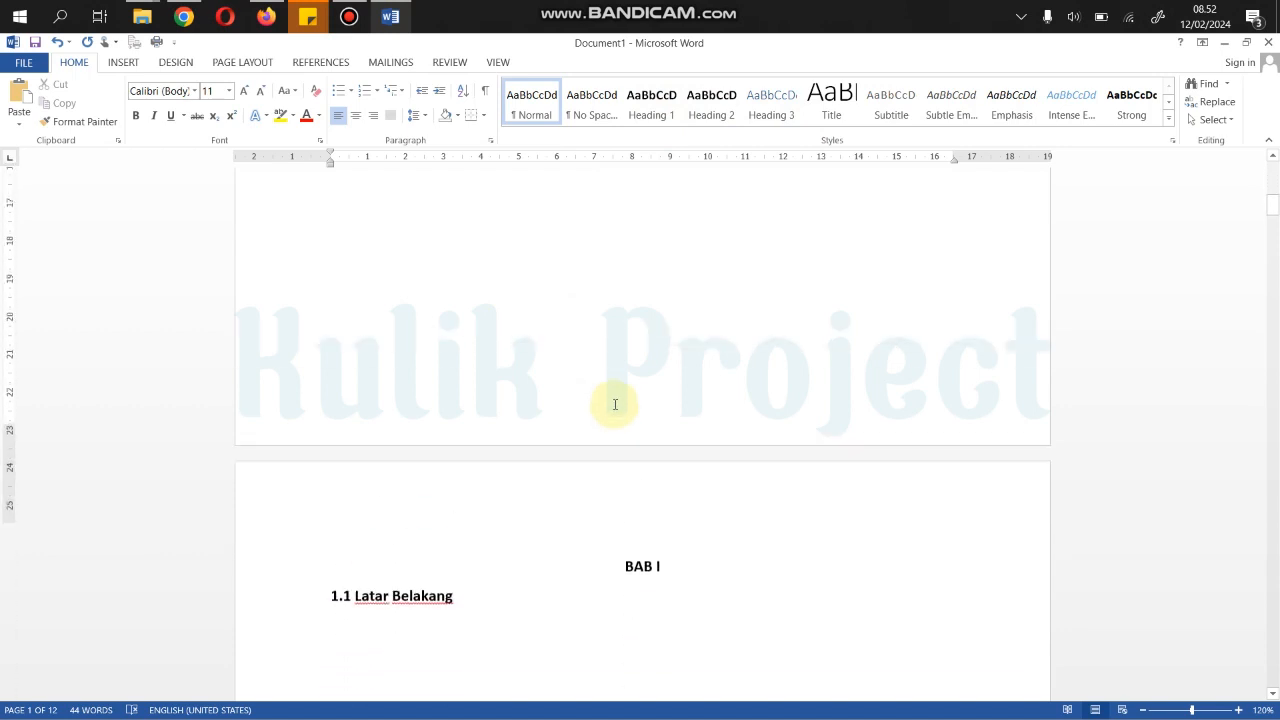
scroll(605, 400, "down", 5)
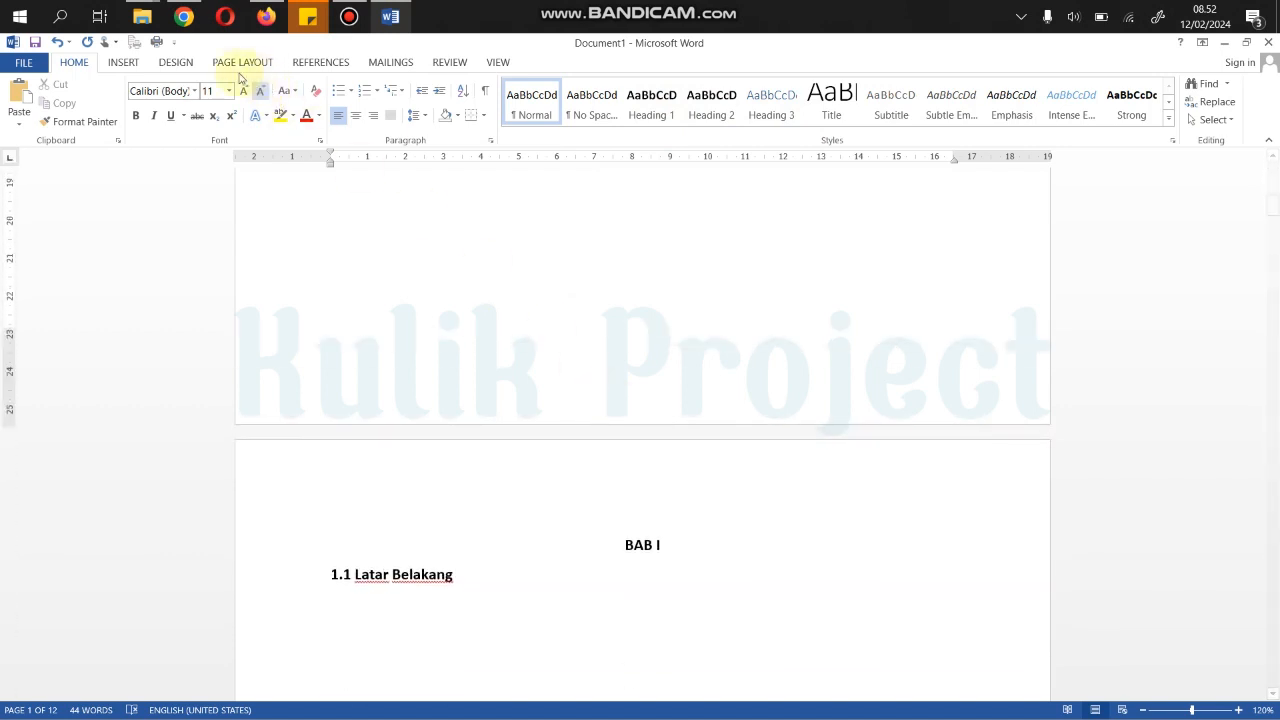
left_click(123, 63)
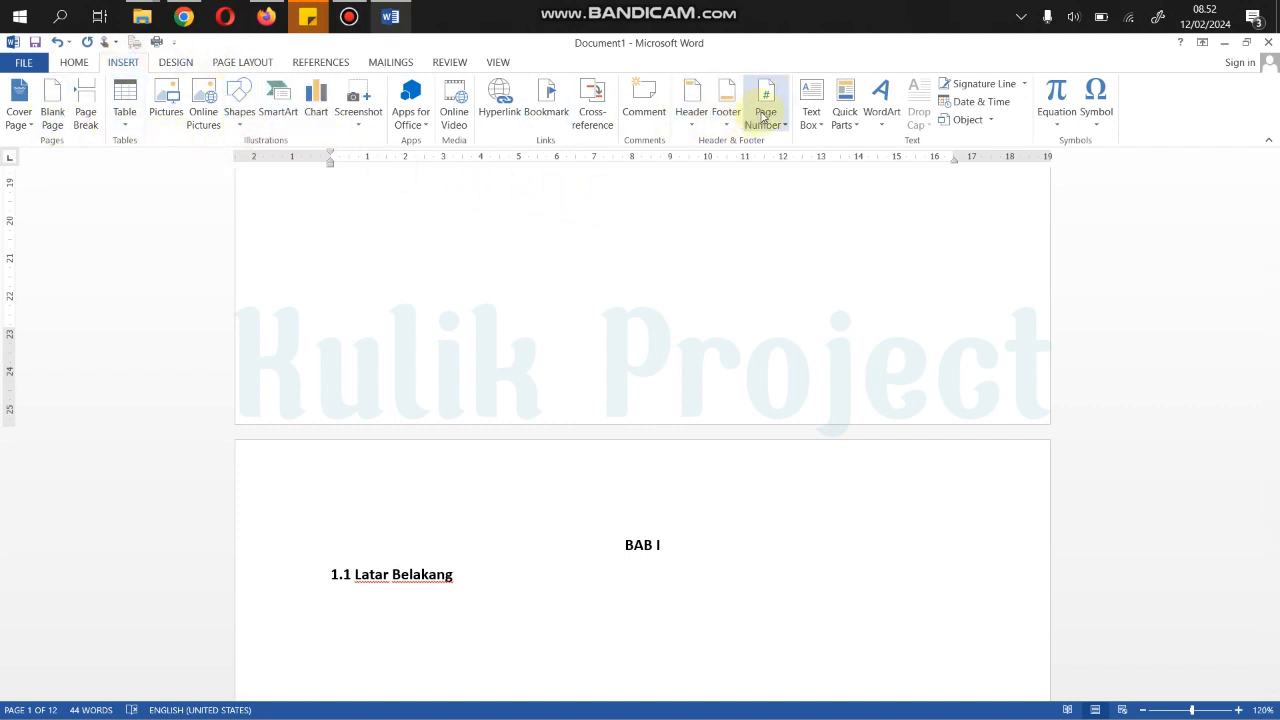
left_click(765, 112)
left_click(796, 163)
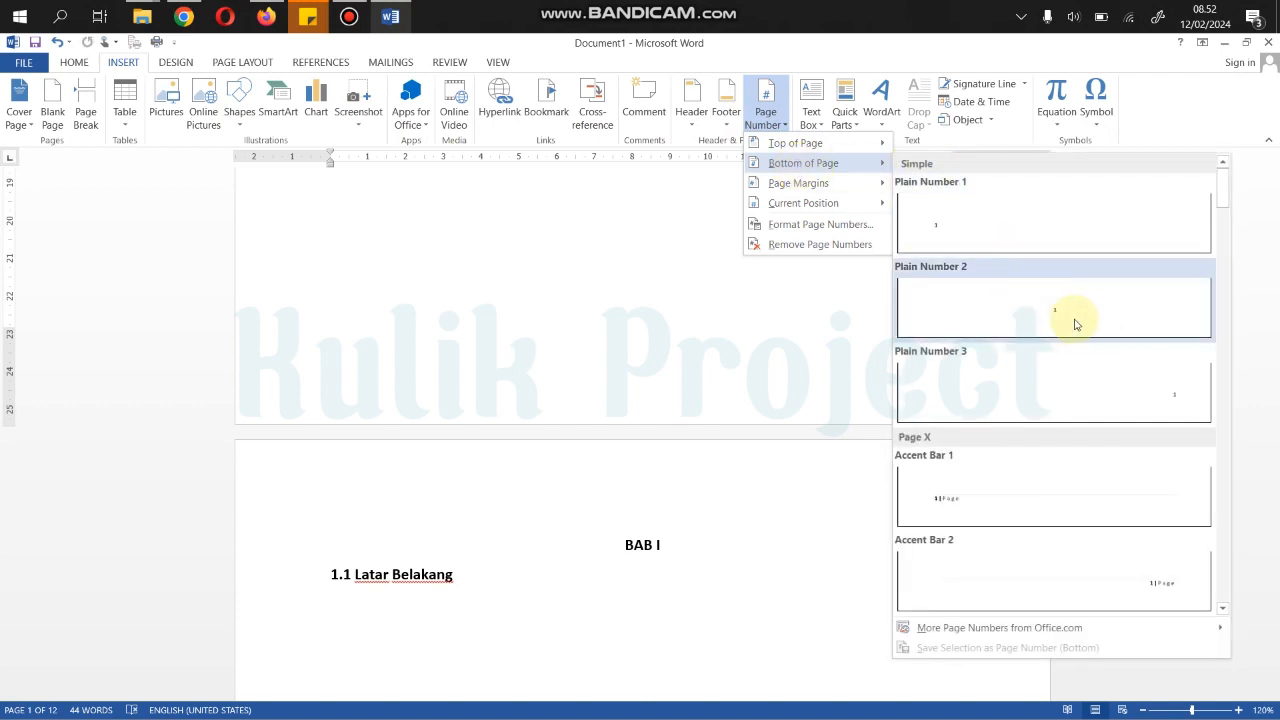
left_click(1075, 324)
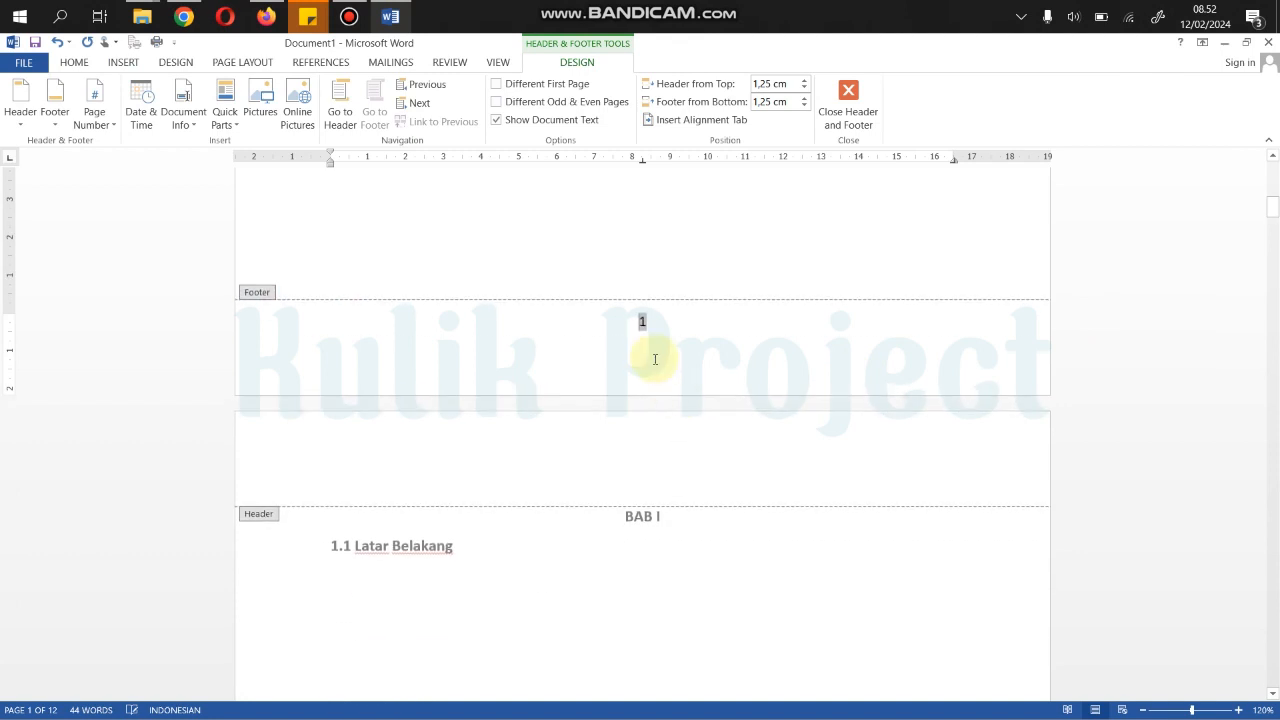
key("BackSpace")
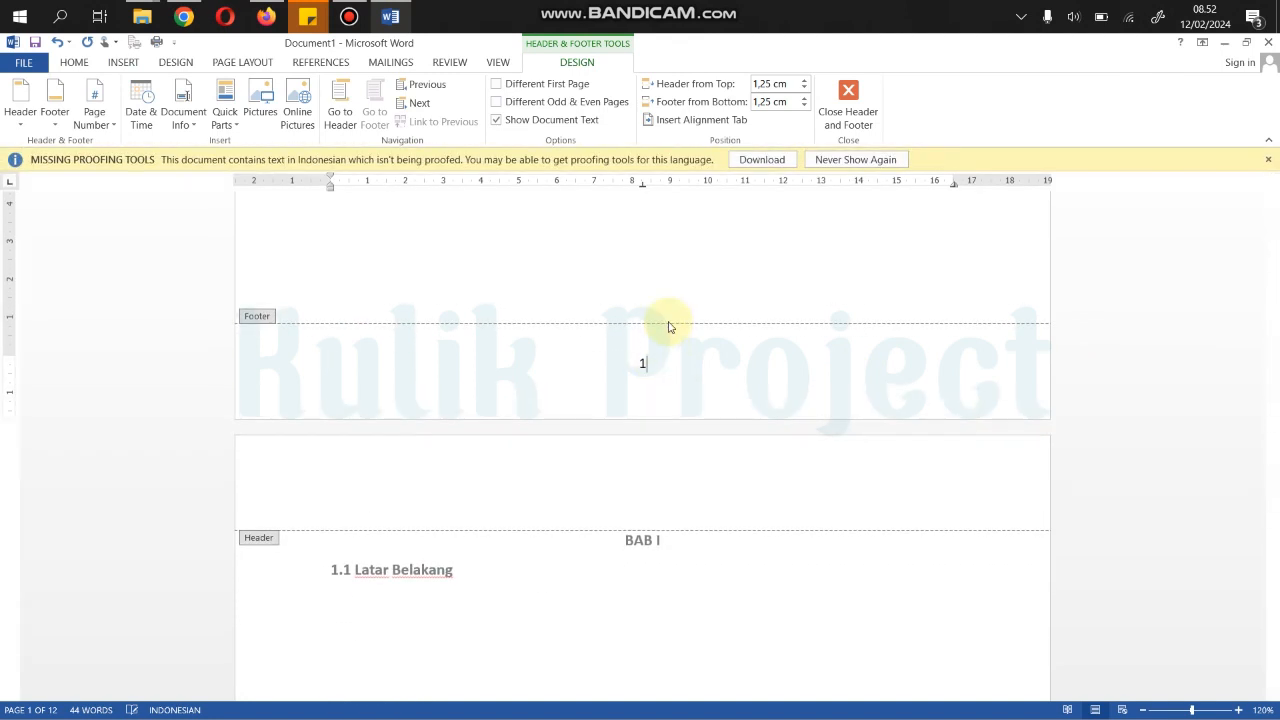
Step: Check the page numbers in the footers, then close footer editing and place the cursor in the body below "DAFTAR ISI"
scroll(670, 327, "down", 15)
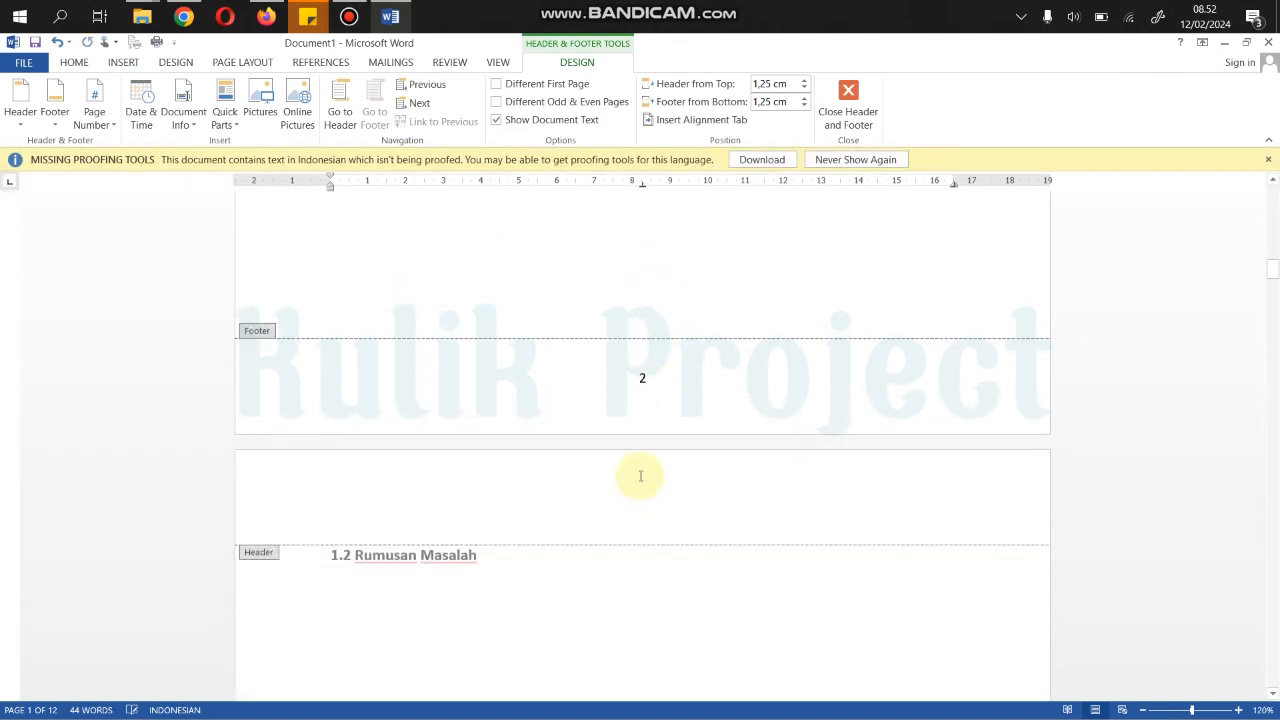
scroll(640, 476, "up", 15)
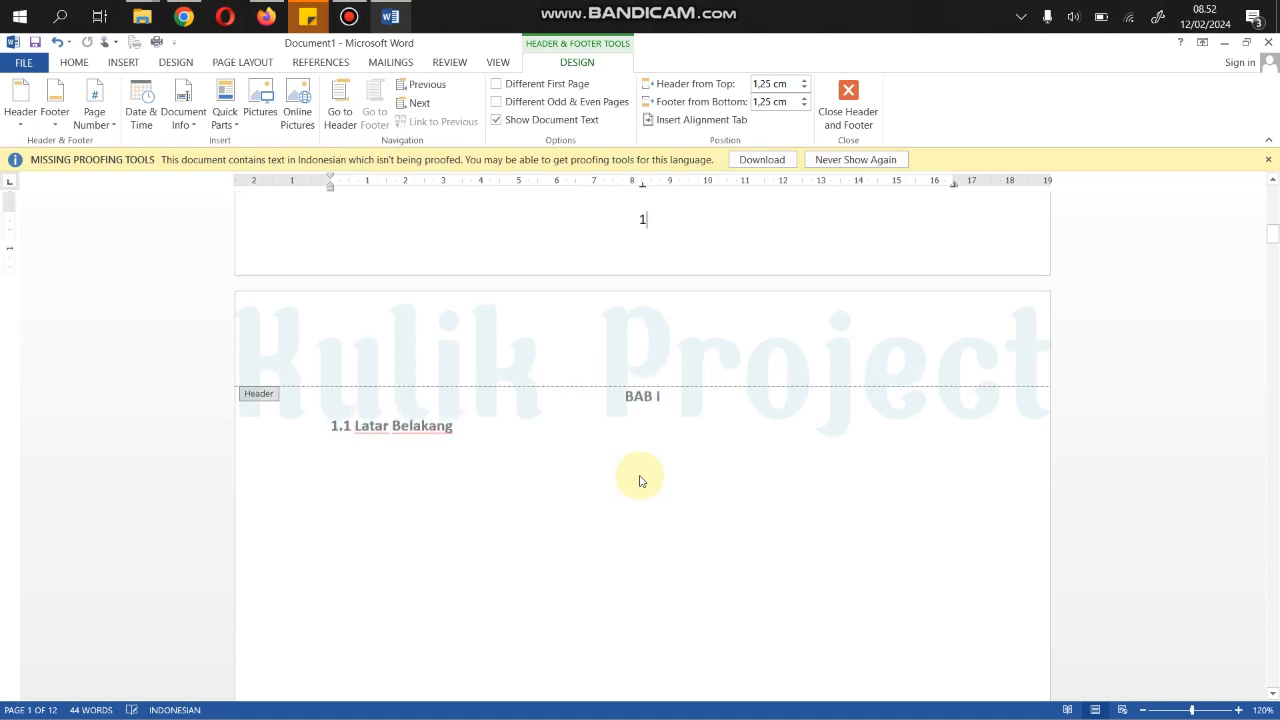
scroll(625, 447, "up", 5)
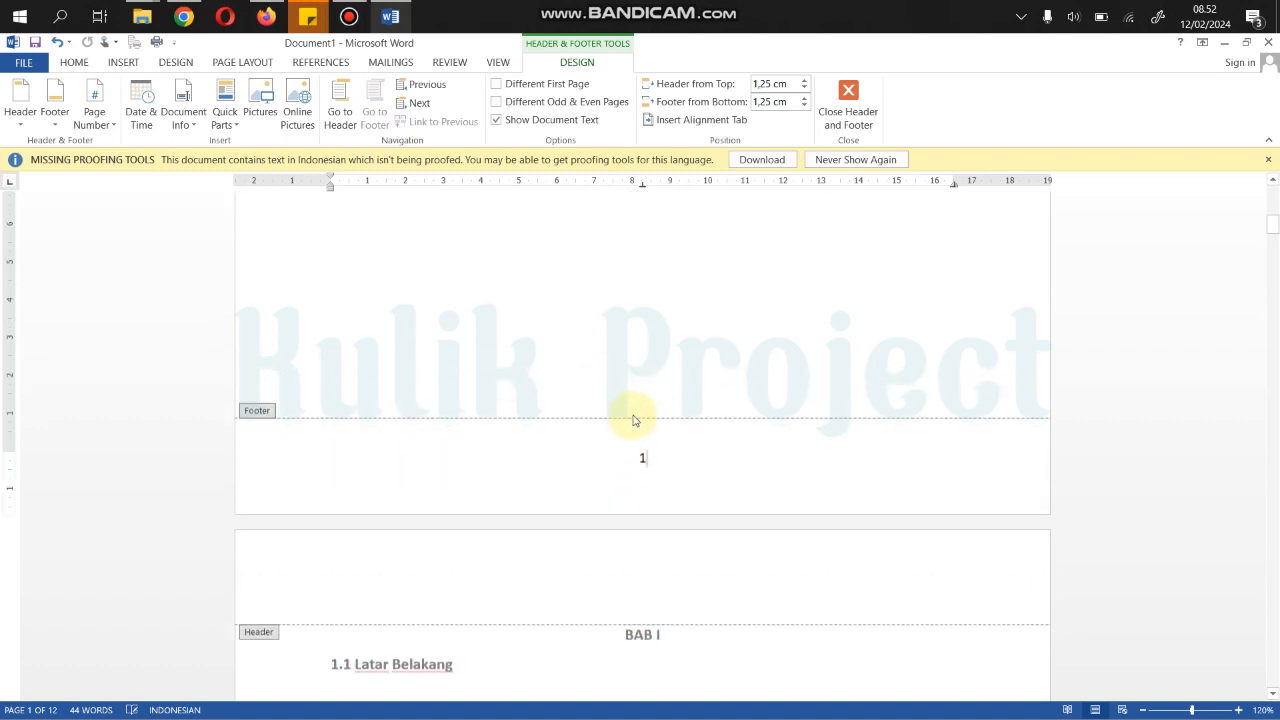
scroll(645, 389, "up", 15)
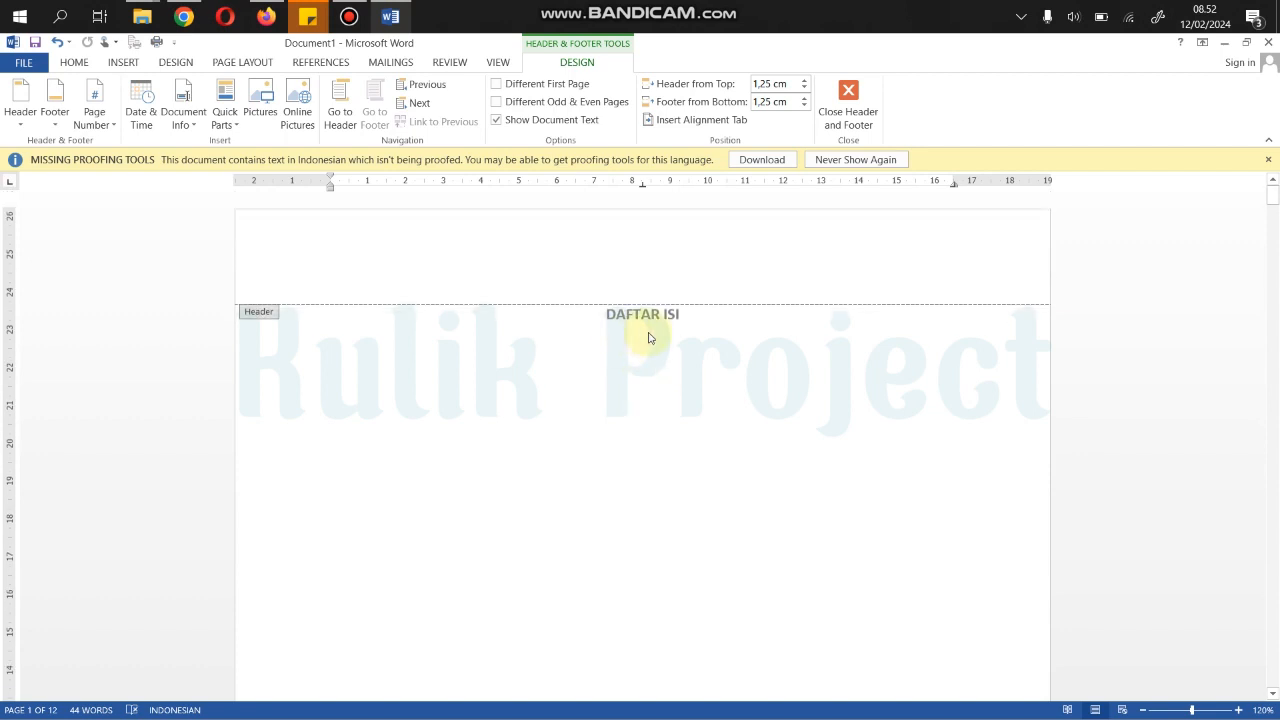
double_click(648, 336)
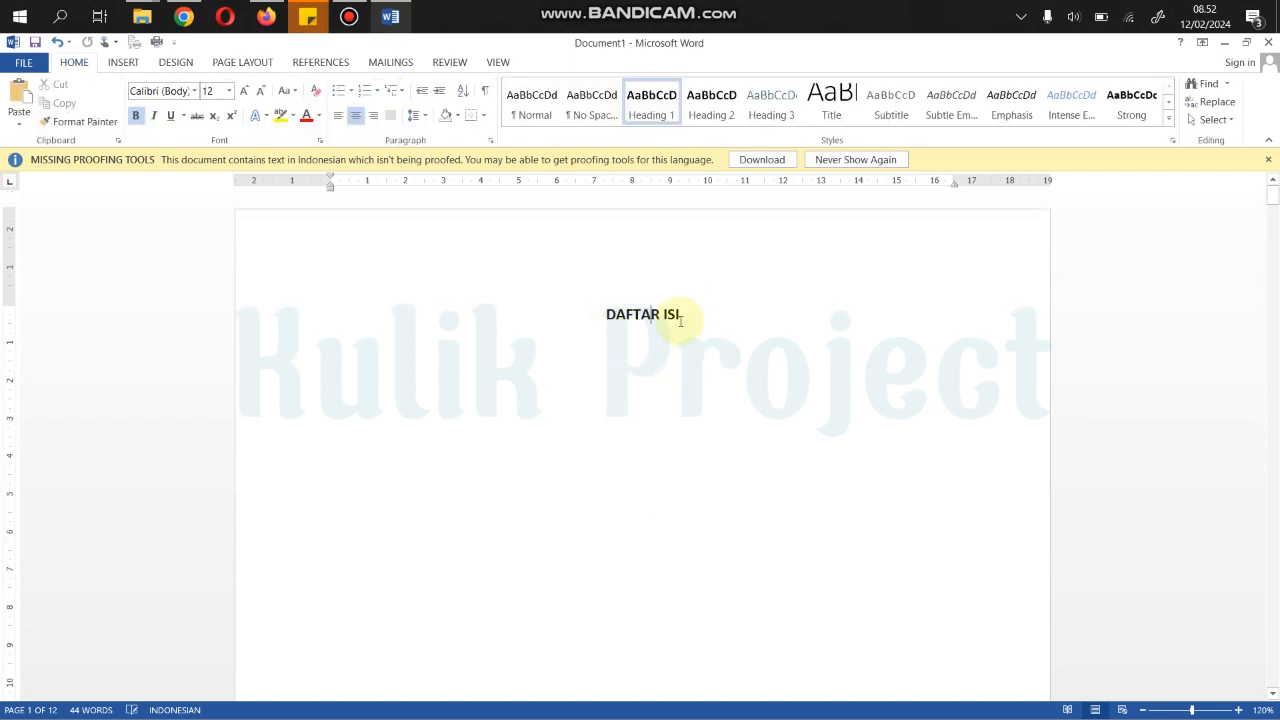
left_click(650, 340)
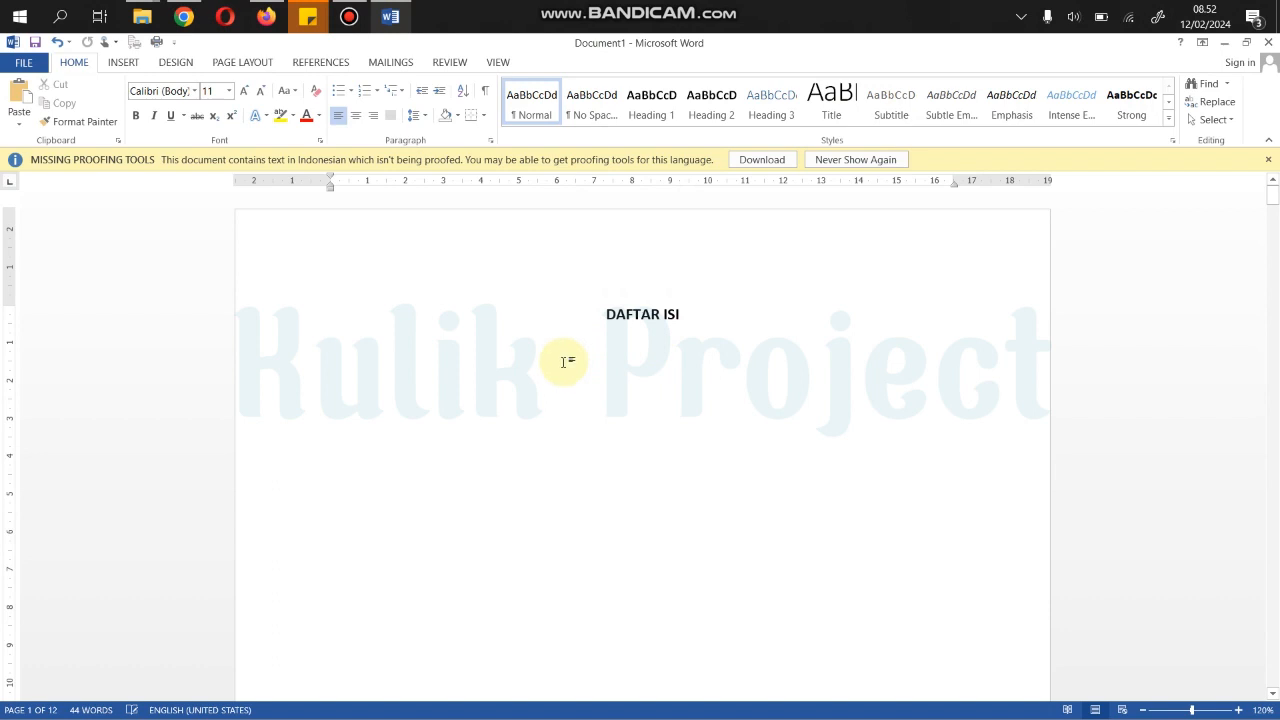
scroll(677, 436, "down", 10)
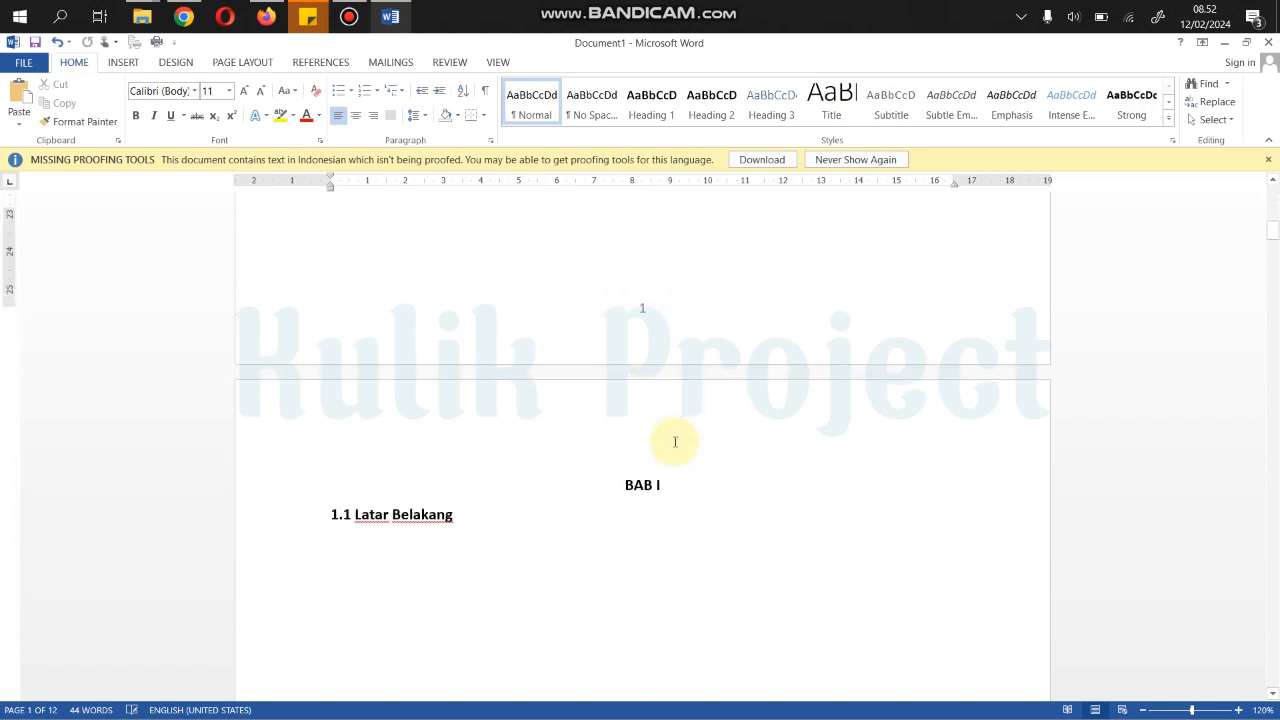
scroll(663, 343, "up", 1)
double_click(666, 337)
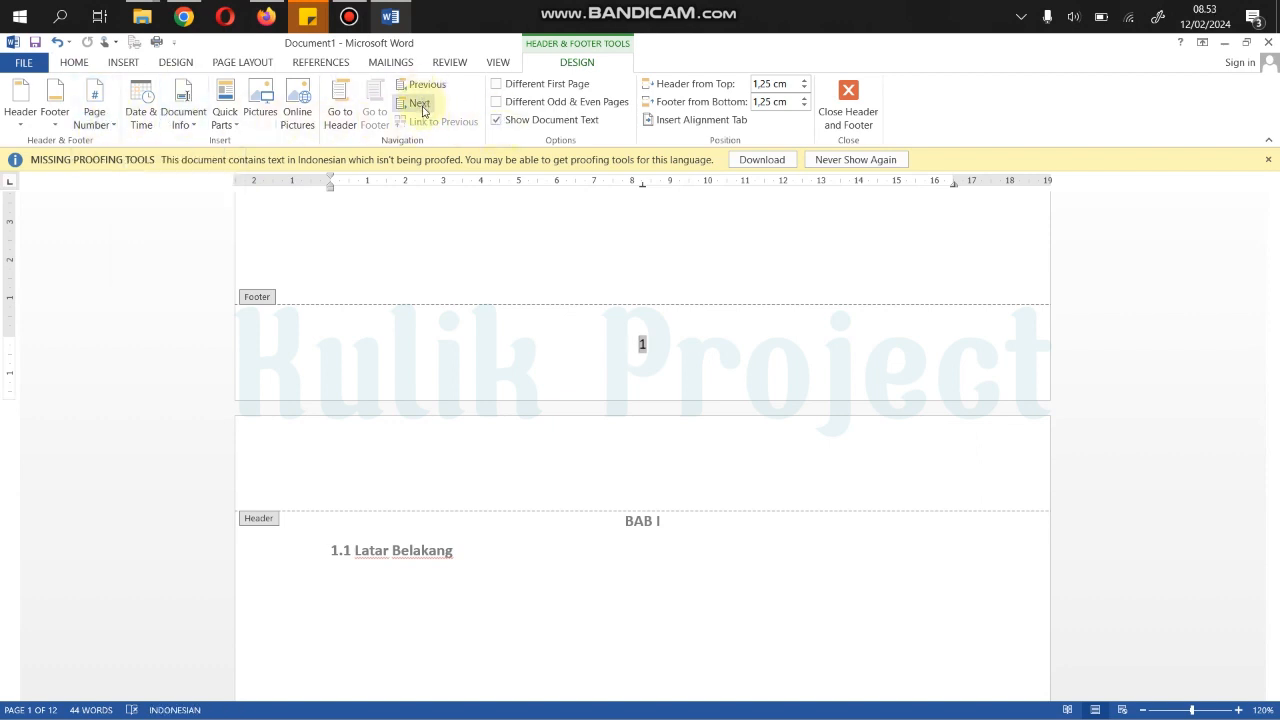
double_click(500, 275)
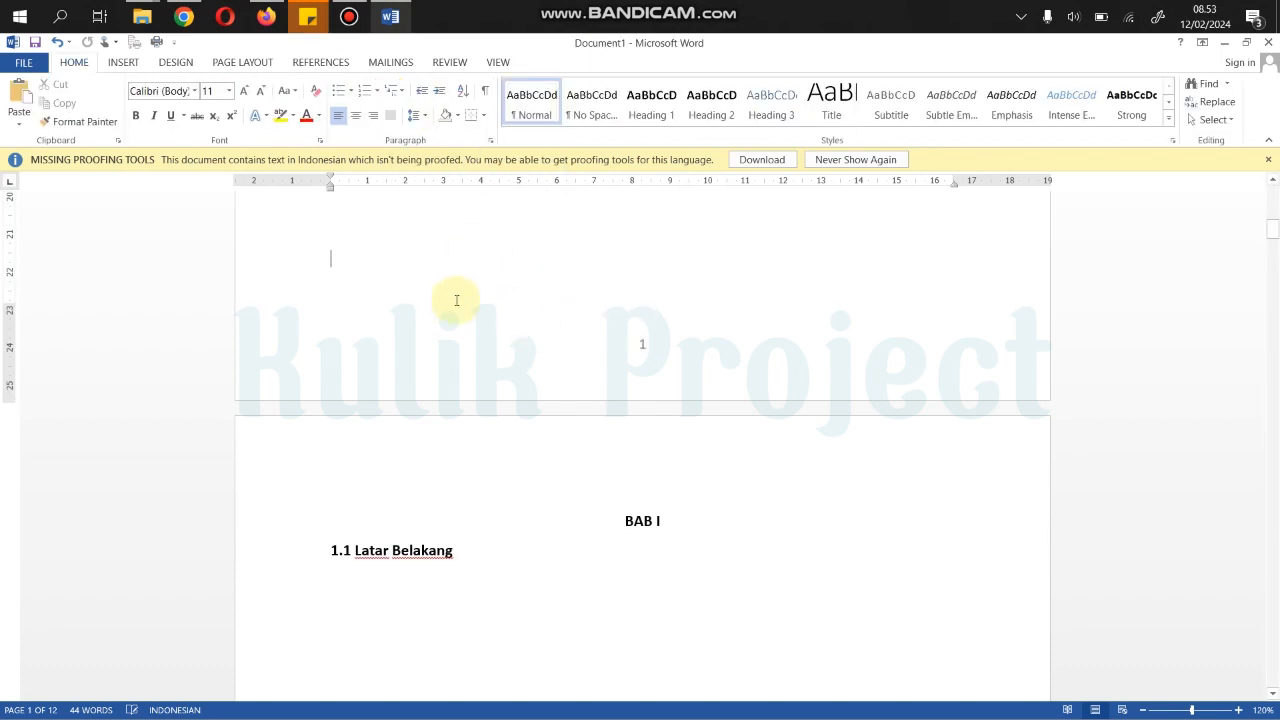
Step: Insert a Next Page section break directly before the BAB I chapter heading
left_click(624, 521)
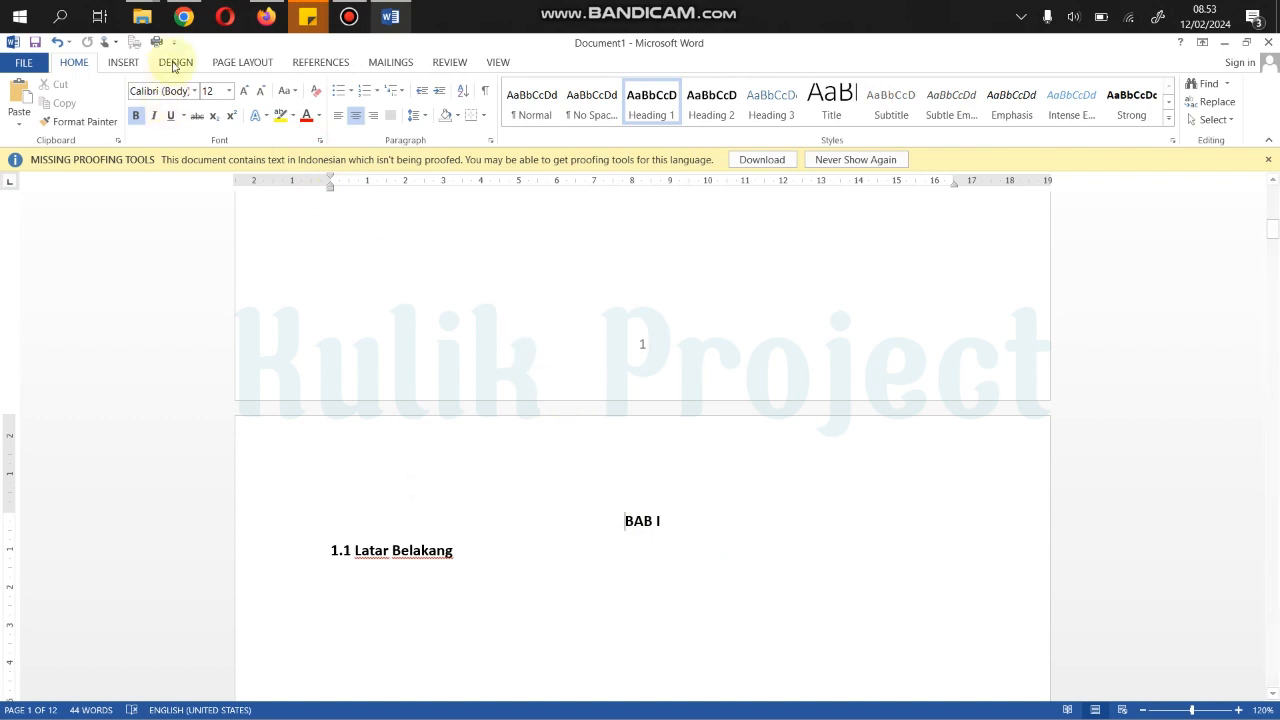
left_click(231, 64)
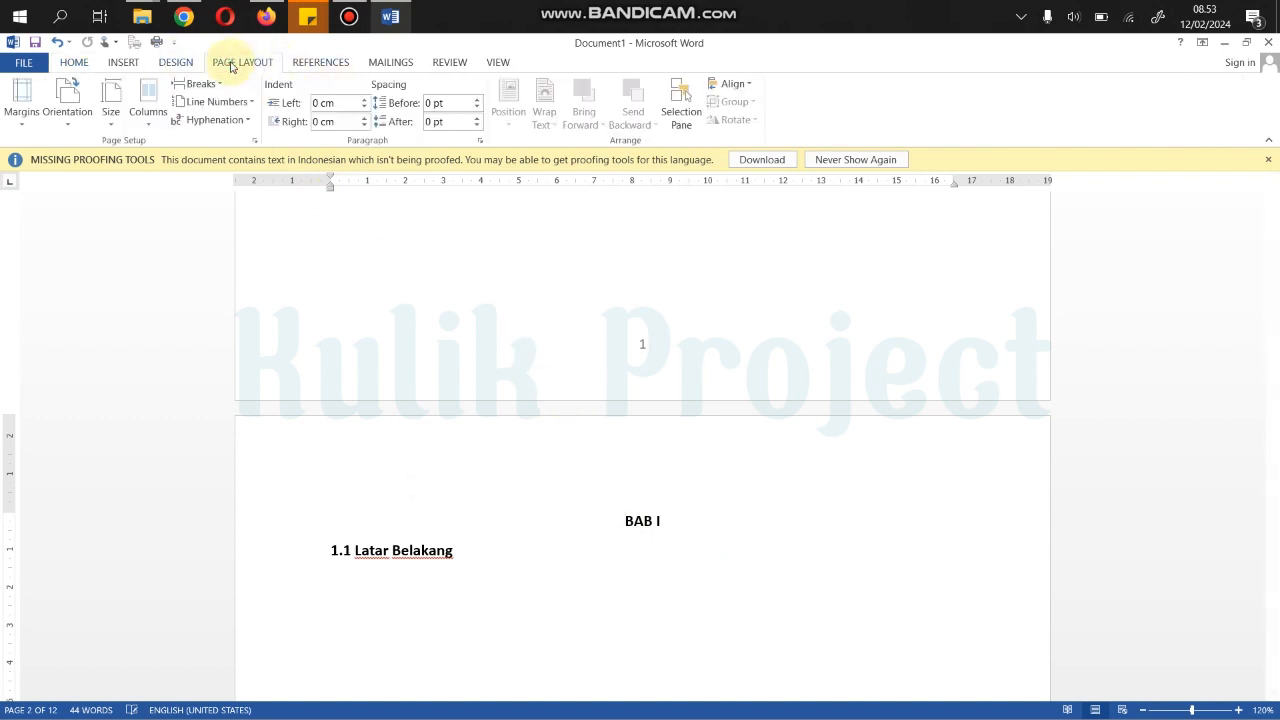
left_click(124, 62)
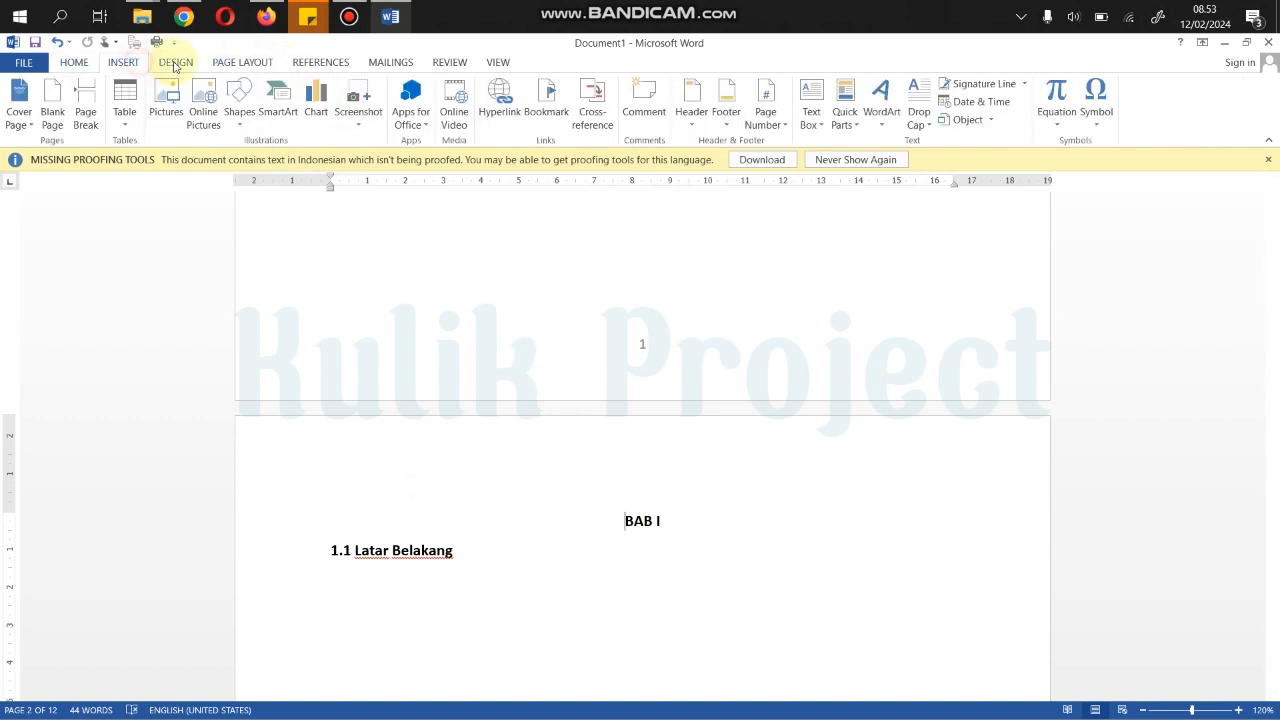
left_click(176, 62)
left_click(243, 62)
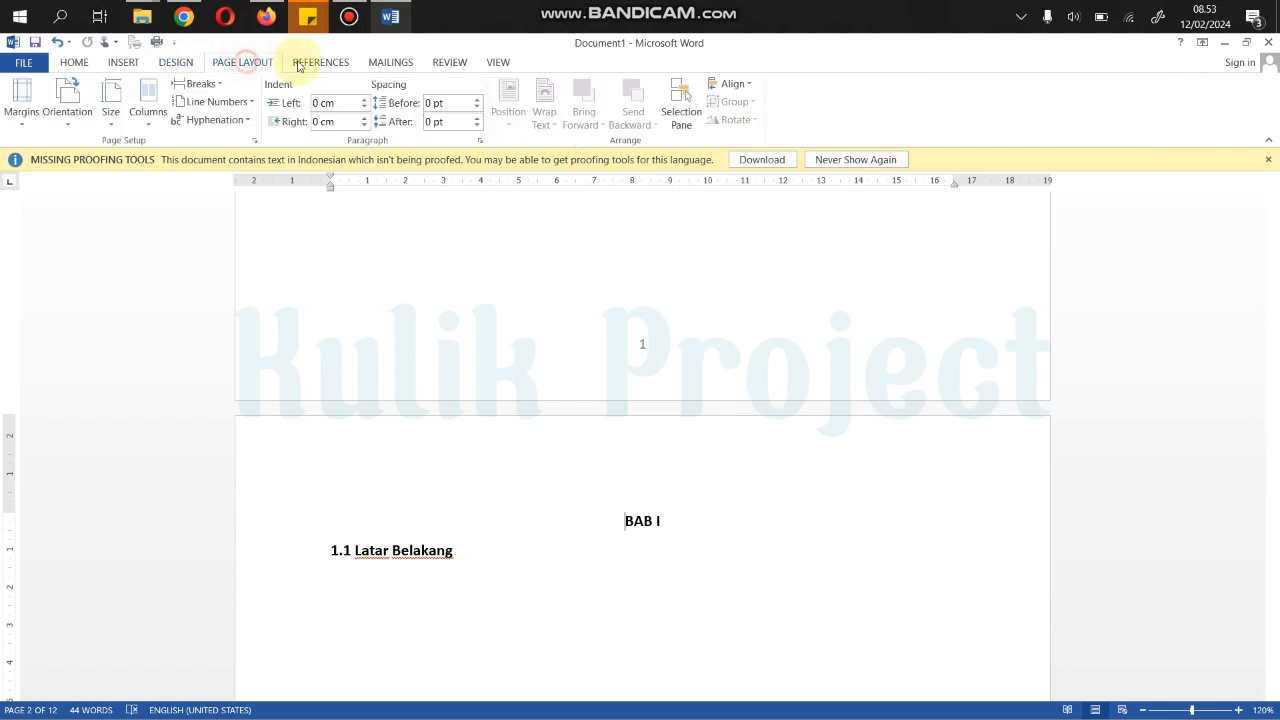
left_click(200, 84)
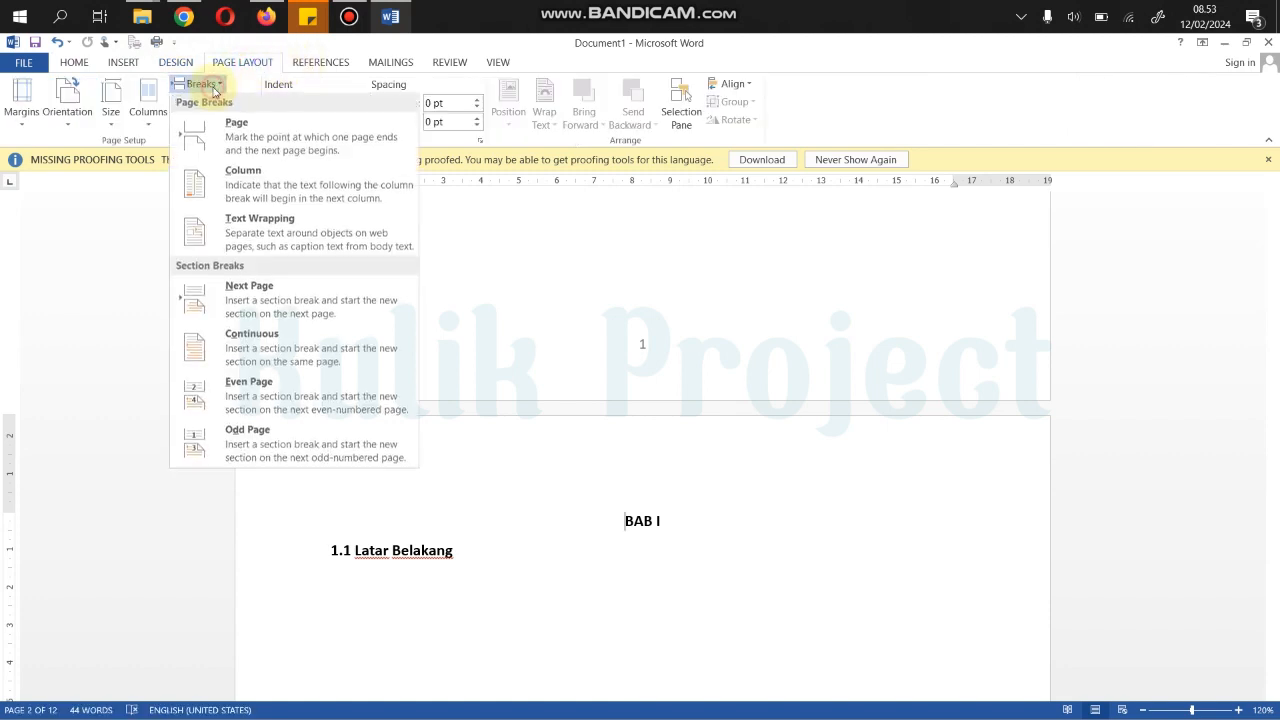
left_click(272, 306)
scroll(580, 440, "down", 1)
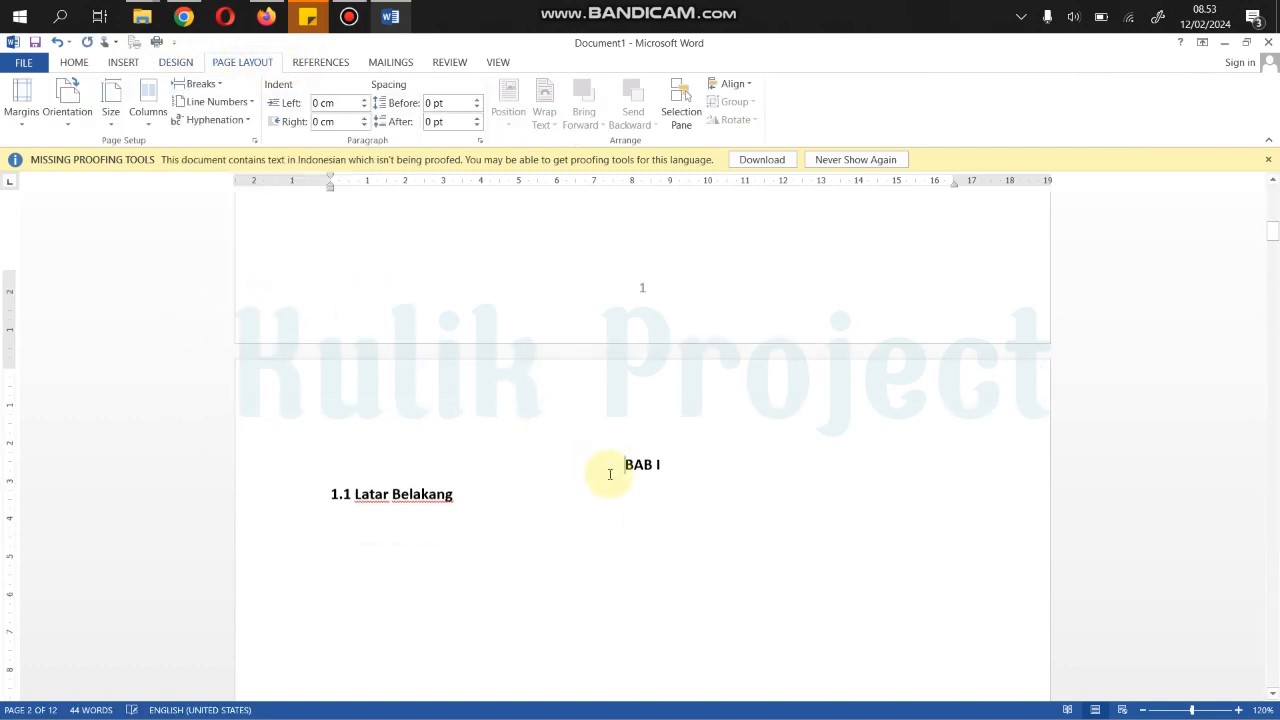
scroll(623, 434, "up", 1)
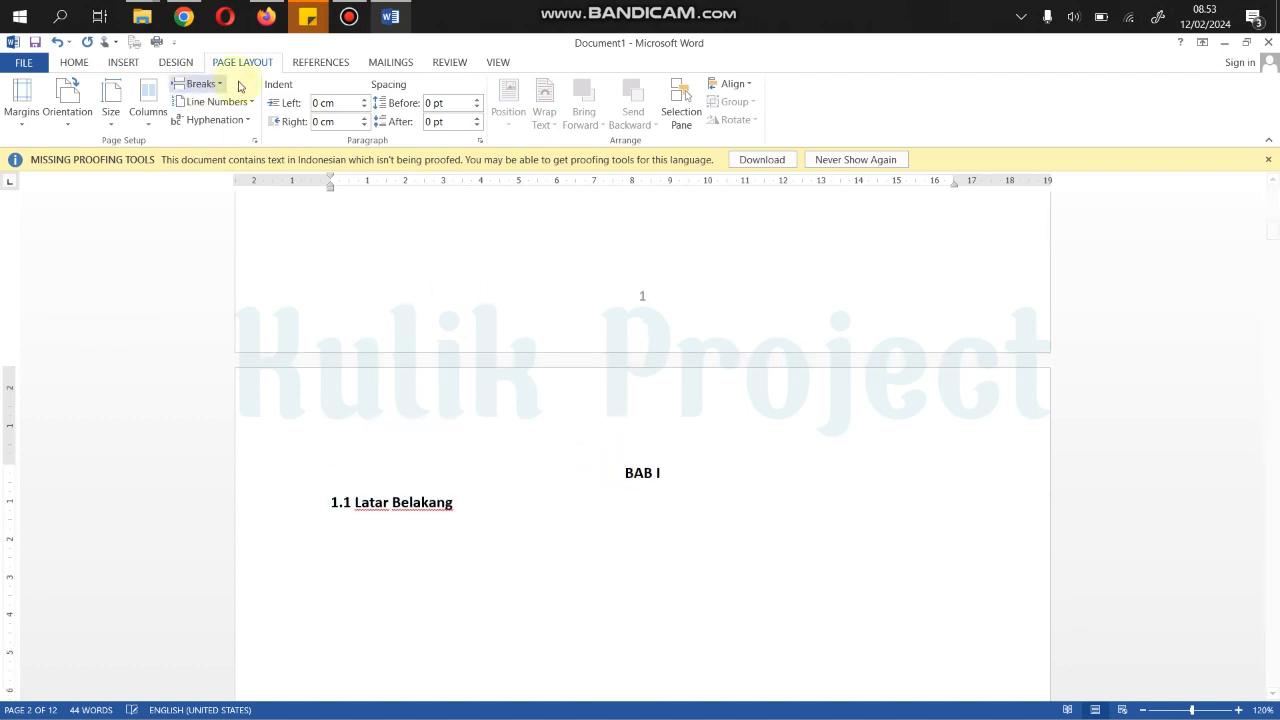
Step: Try a second Next Page section break before the BAB I heading and undo it
left_click(195, 84)
left_click(273, 304)
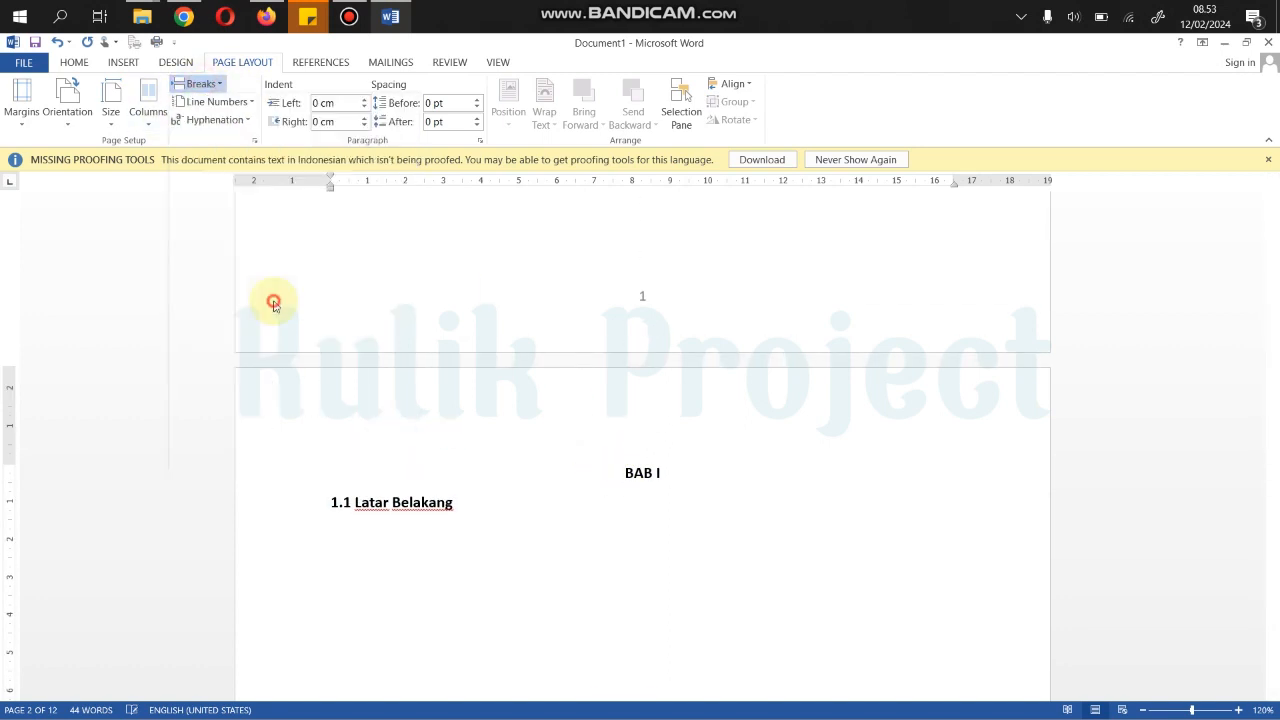
scroll(643, 305, "down", 3)
key("ctrl+z")
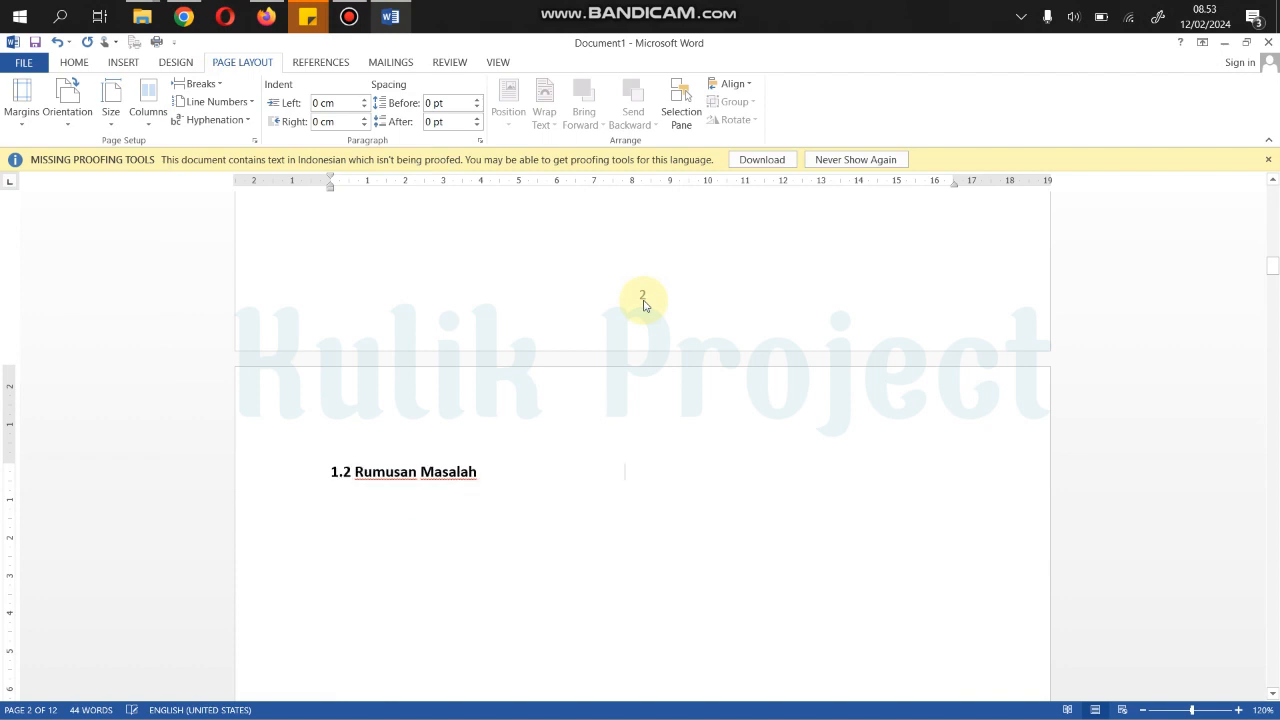
scroll(645, 306, "up", 4)
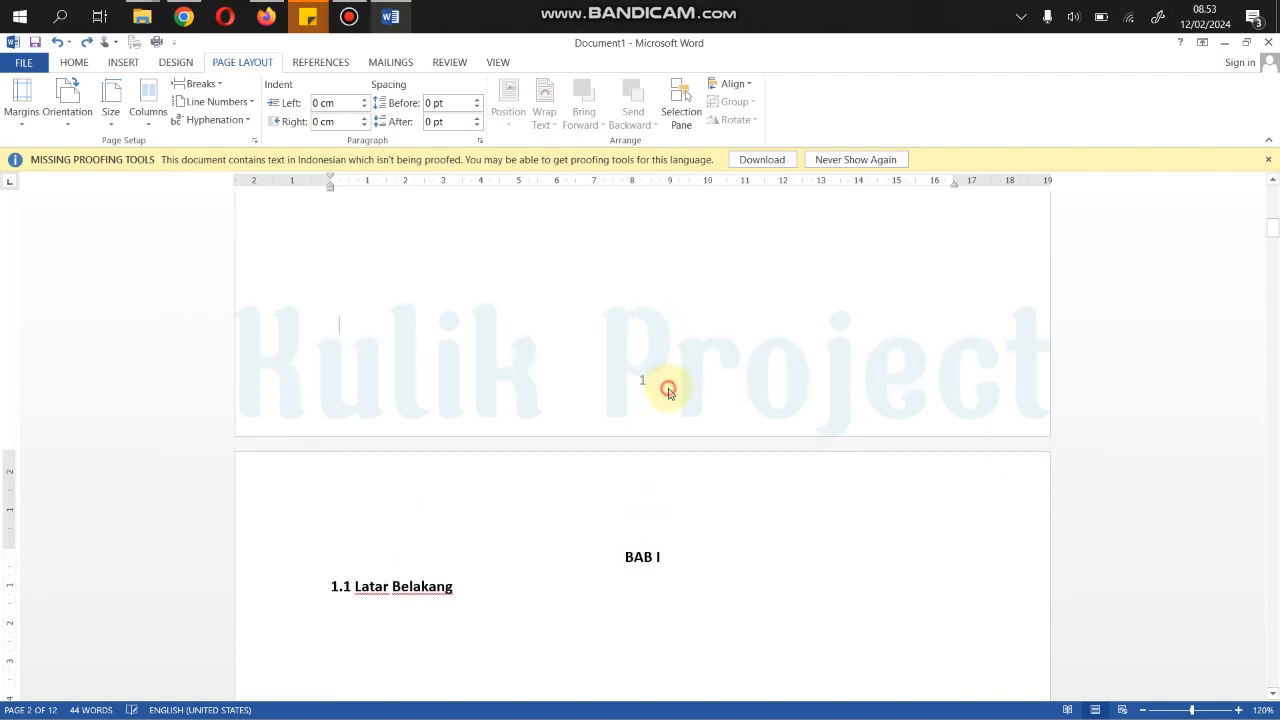
Step: Set the page number format of the section 1 footer to i, ii, iii
double_click(668, 390)
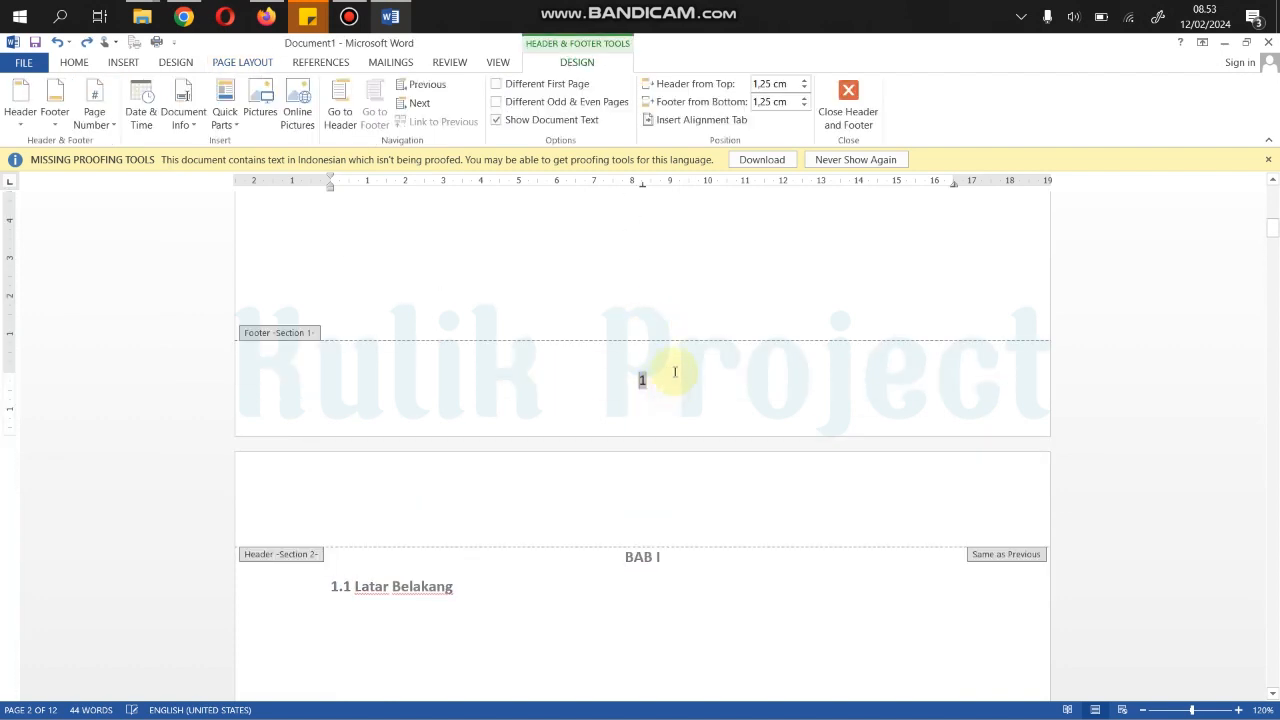
left_click(94, 102)
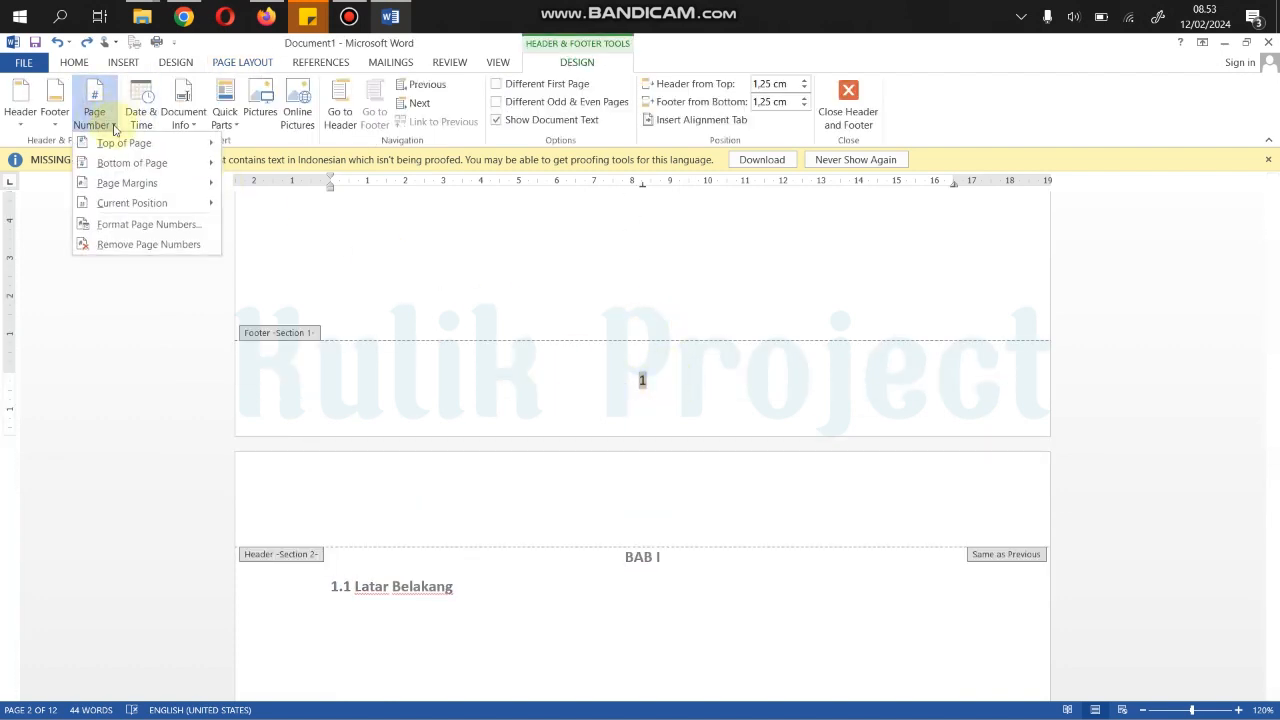
left_click(108, 223)
left_click(645, 283)
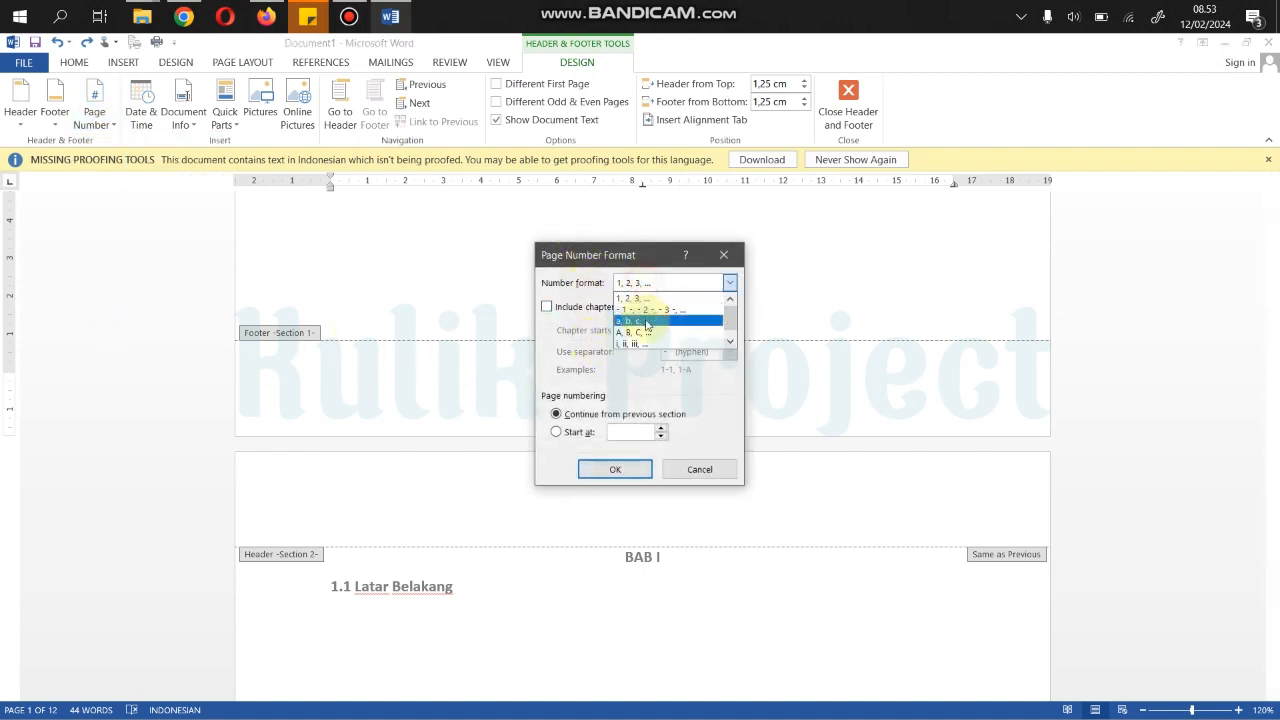
left_click(645, 345)
left_click(603, 472)
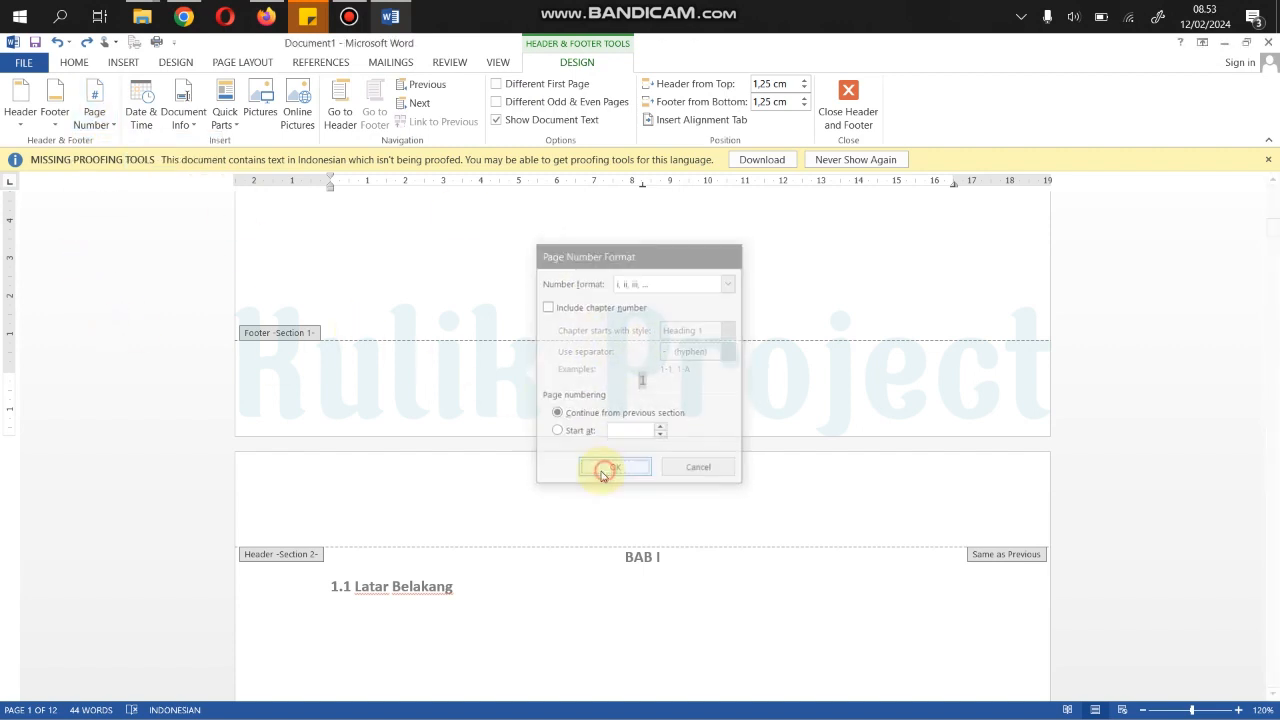
Step: Restart the section 2 page numbering at 1 from the BAB I page, close footer editing and check the footer numbers
scroll(665, 456, "up", 4)
scroll(669, 490, "down", 3)
left_click(665, 453)
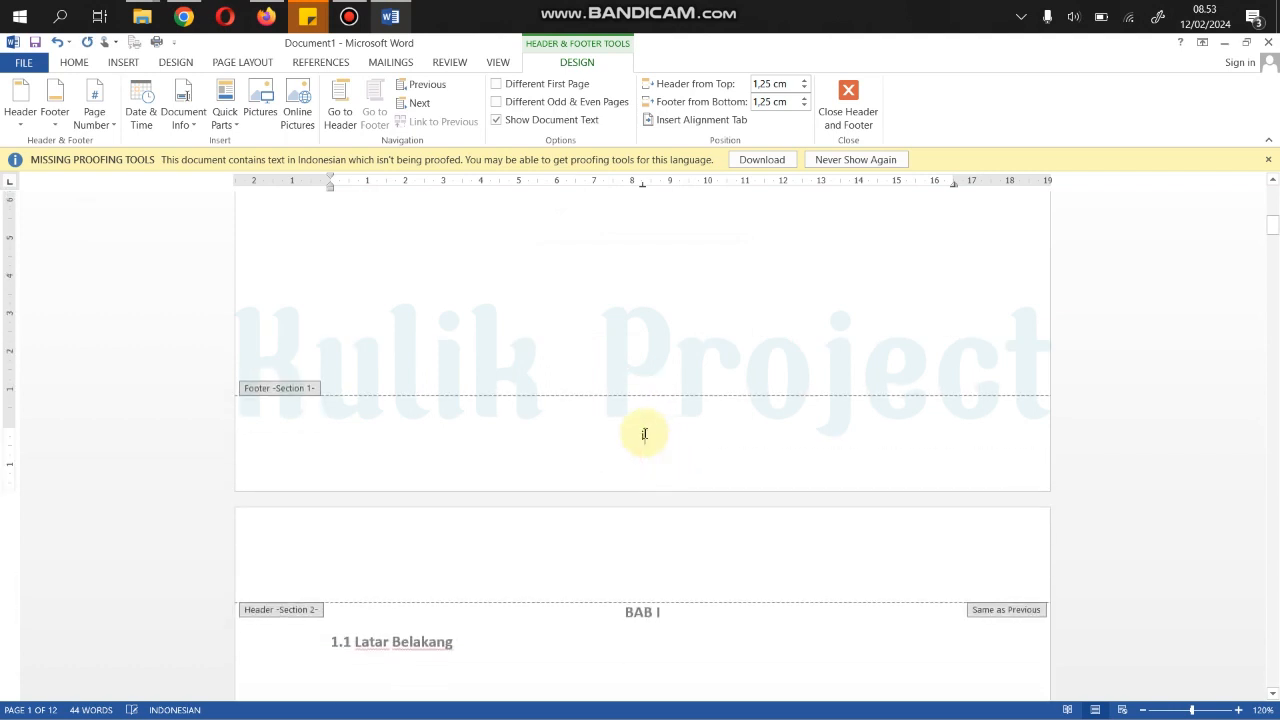
scroll(644, 434, "up", 10)
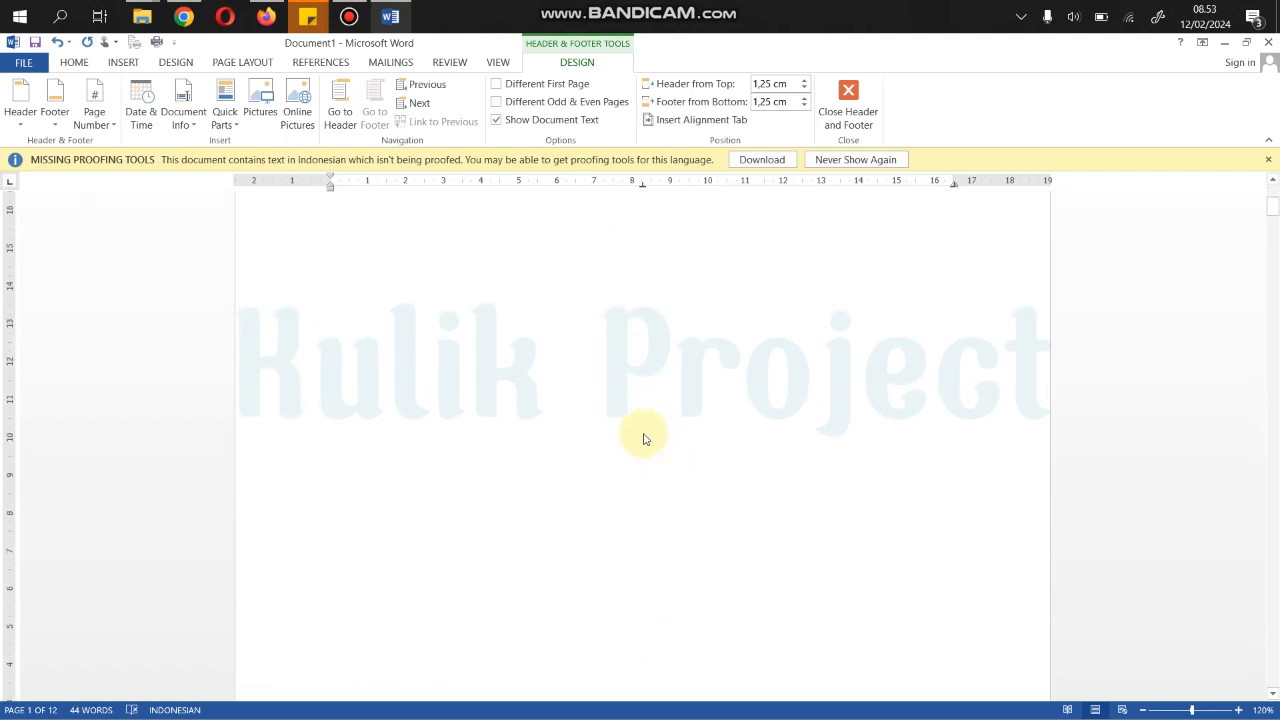
scroll(645, 436, "down", 15)
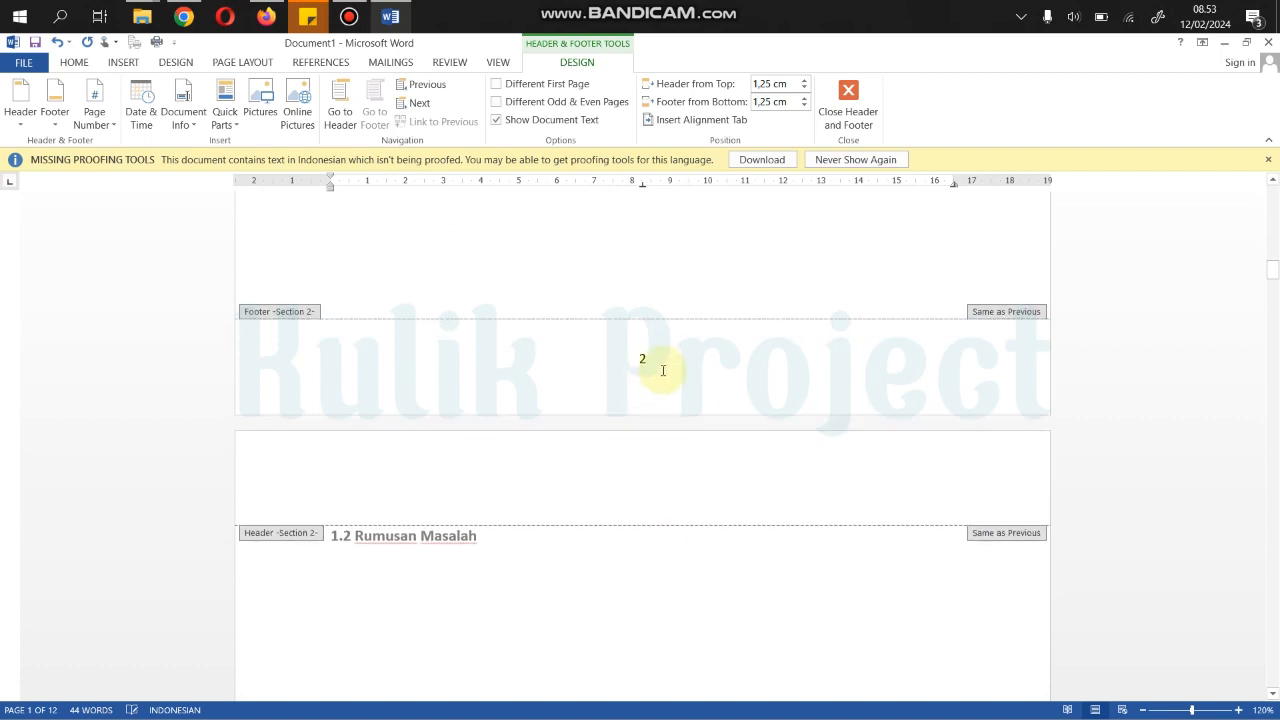
left_click(108, 127)
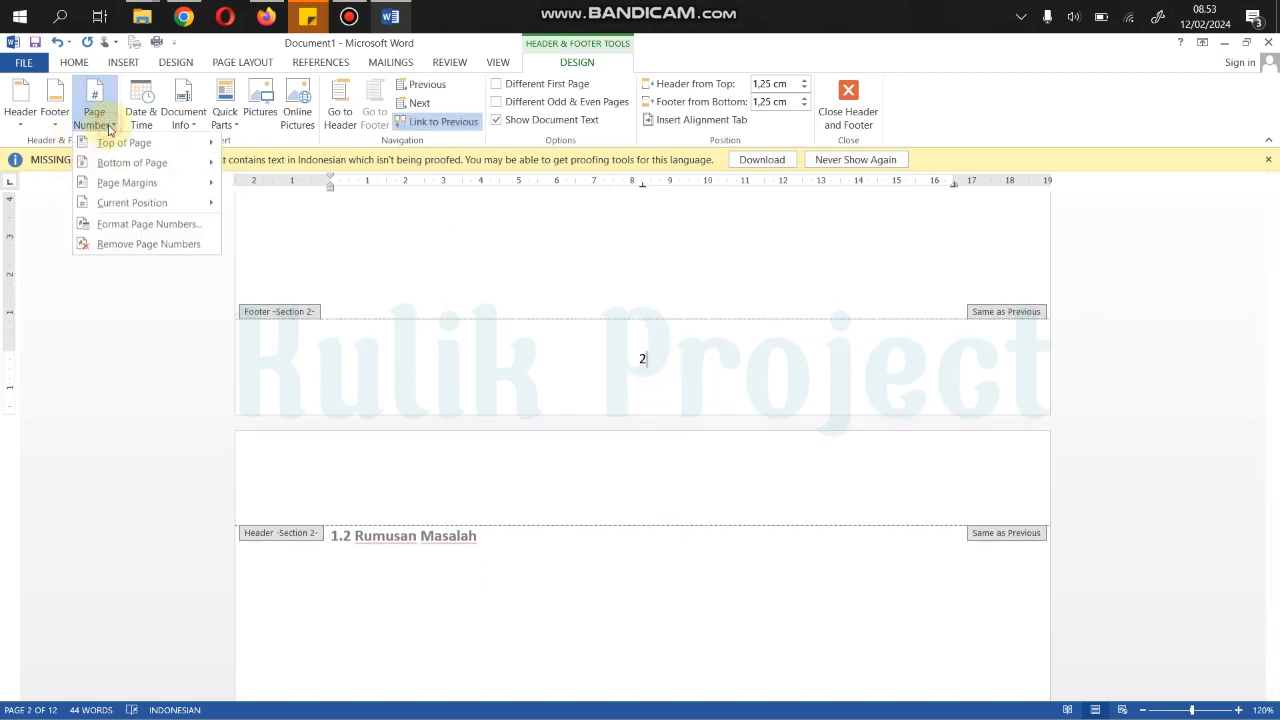
left_click(148, 229)
left_click(568, 434)
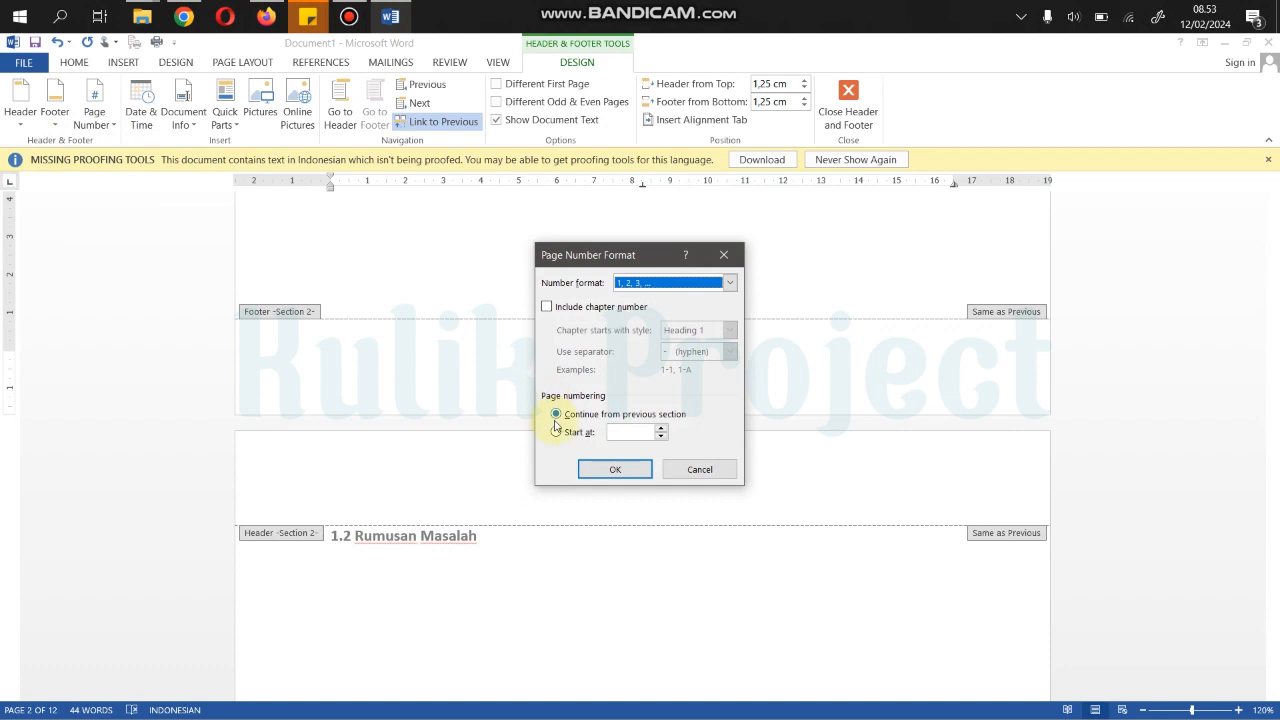
left_click(621, 469)
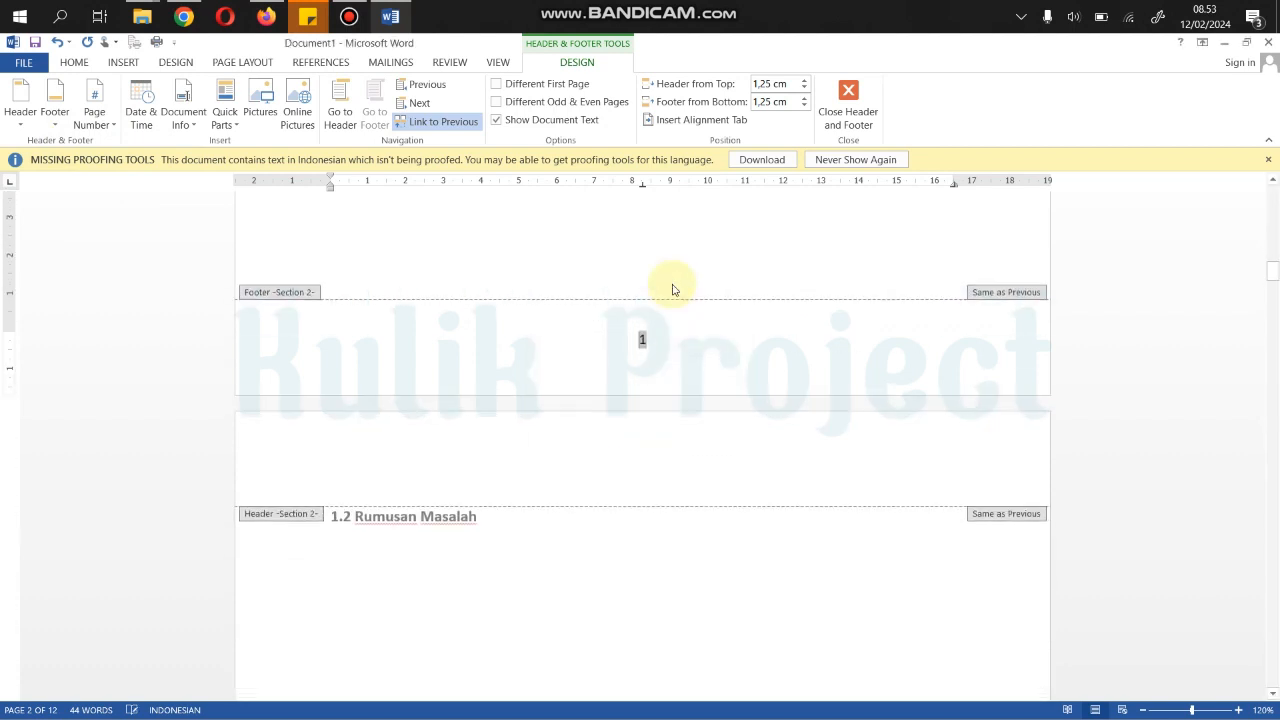
double_click(672, 285)
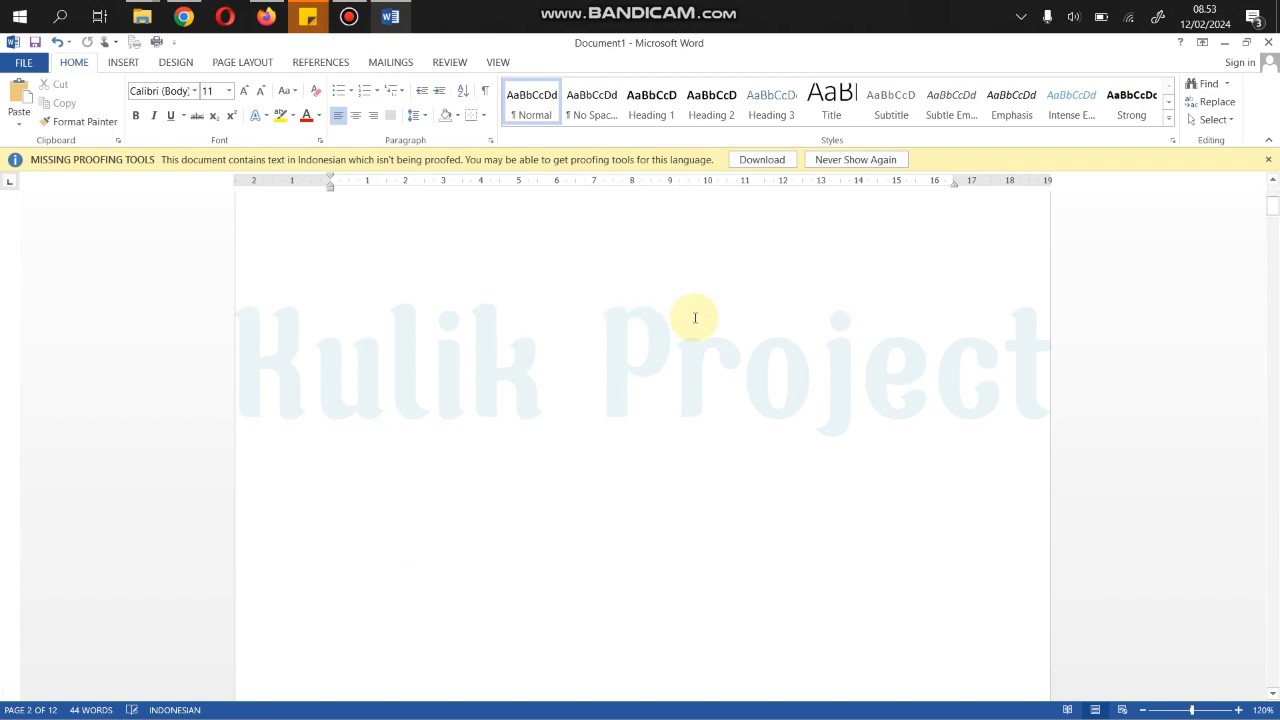
scroll(649, 352, "down", 14)
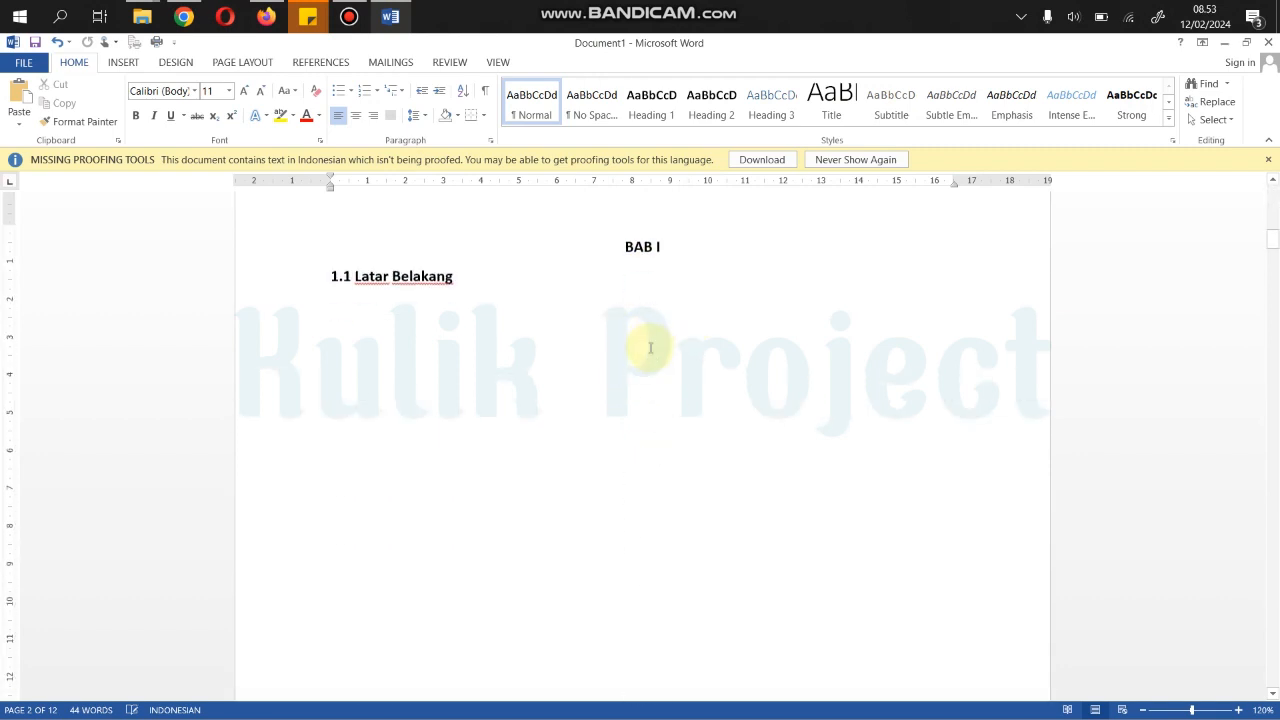
scroll(636, 345, "down", 5)
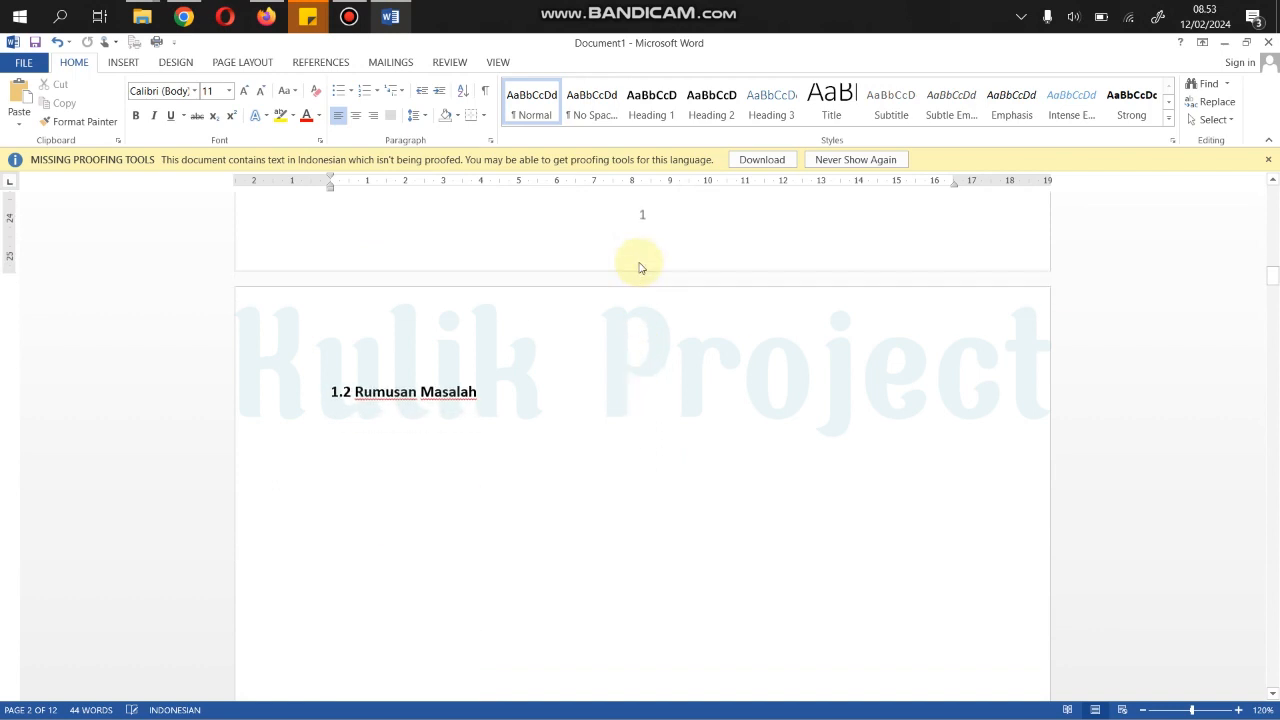
scroll(649, 246, "down", 20)
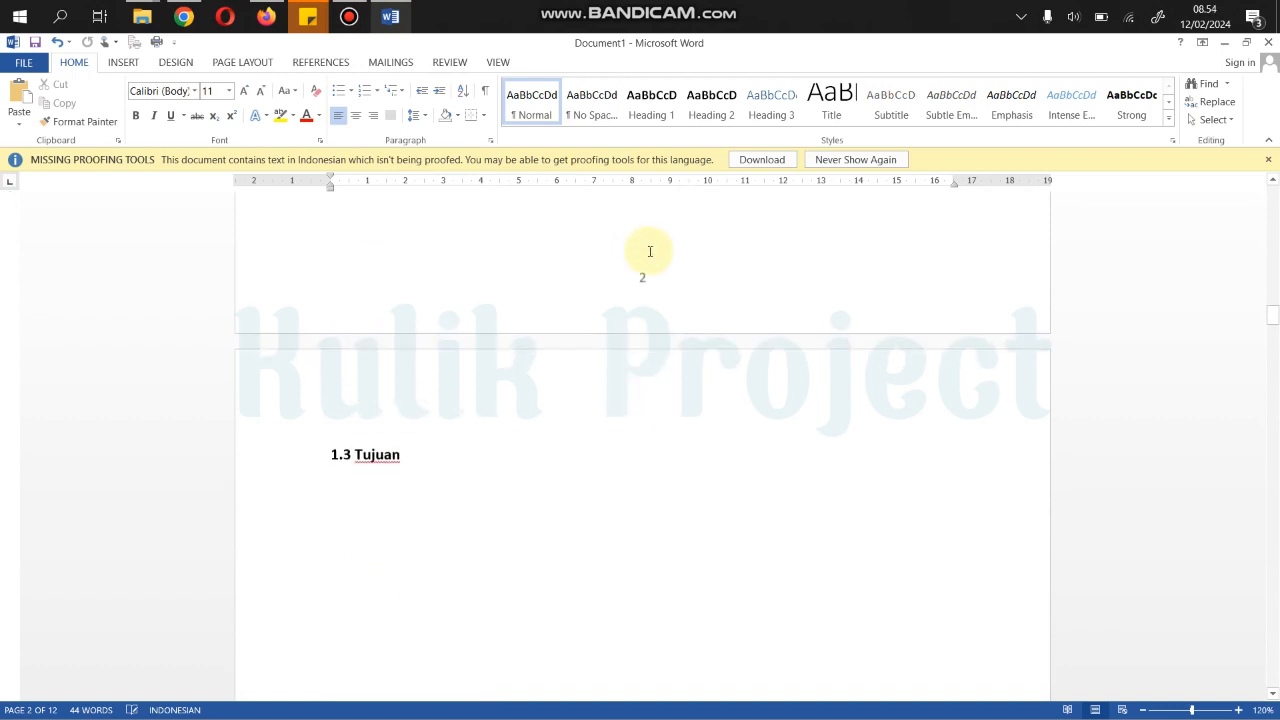
scroll(649, 246, "up", 6)
Step: Add the Heading 1 line "HALAMAN JUDUL" above the DAFTAR ISI heading on the first page
left_click_drag(1272, 300, 1272, 196)
left_click(606, 314)
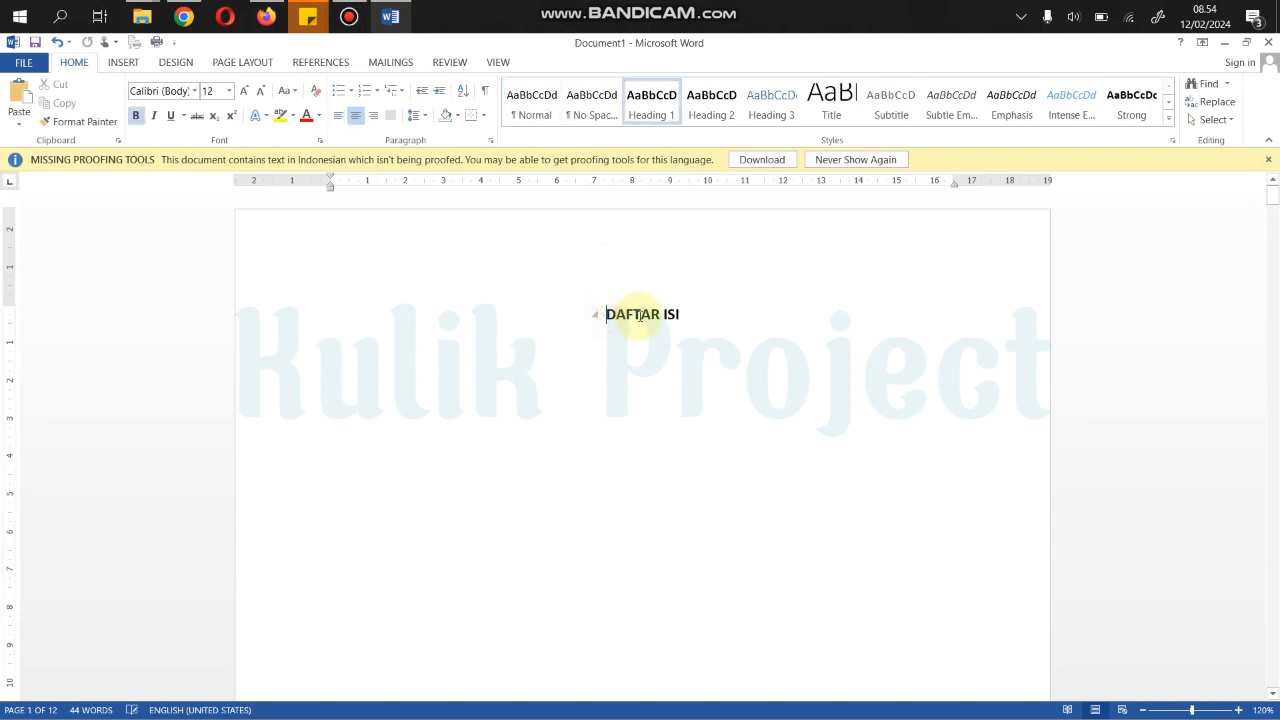
key("Return")
key("Caps_Lock")
type("HALAMA")
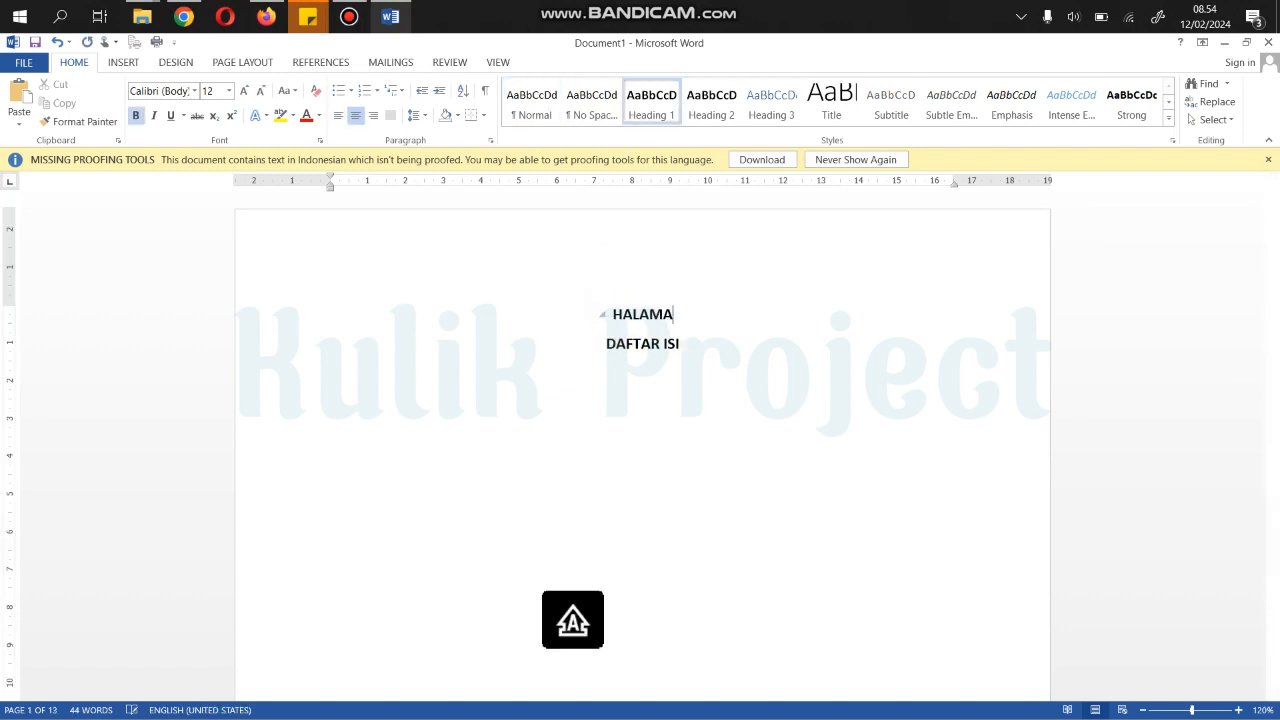
type("N JUDUL")
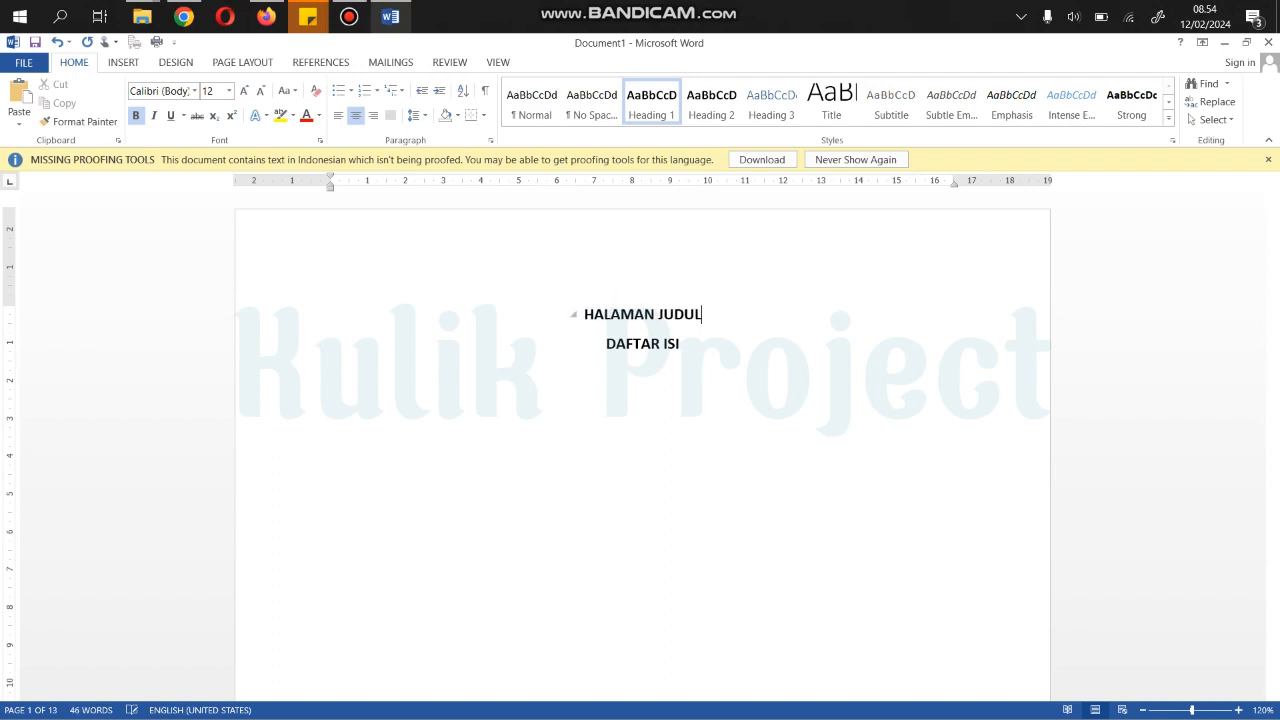
Step: Push the DAFTAR ISI heading onto its own page with blank lines below HALAMAN JUDUL and check the footer numbers up to BAB I
key("Return")
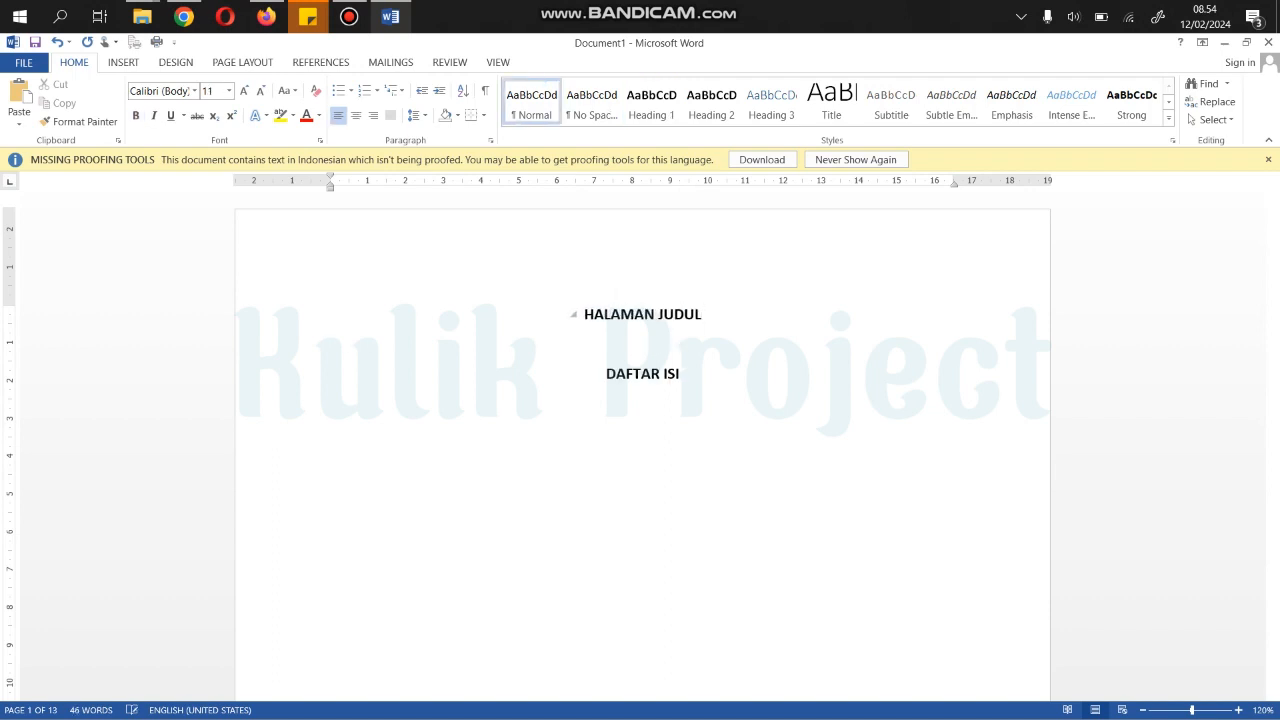
key("Return")
key("Return")
key("Return")
key("Return")
key("Return")
key("Return")
key("Return")
key("Return")
scroll(629, 458, "down", 5)
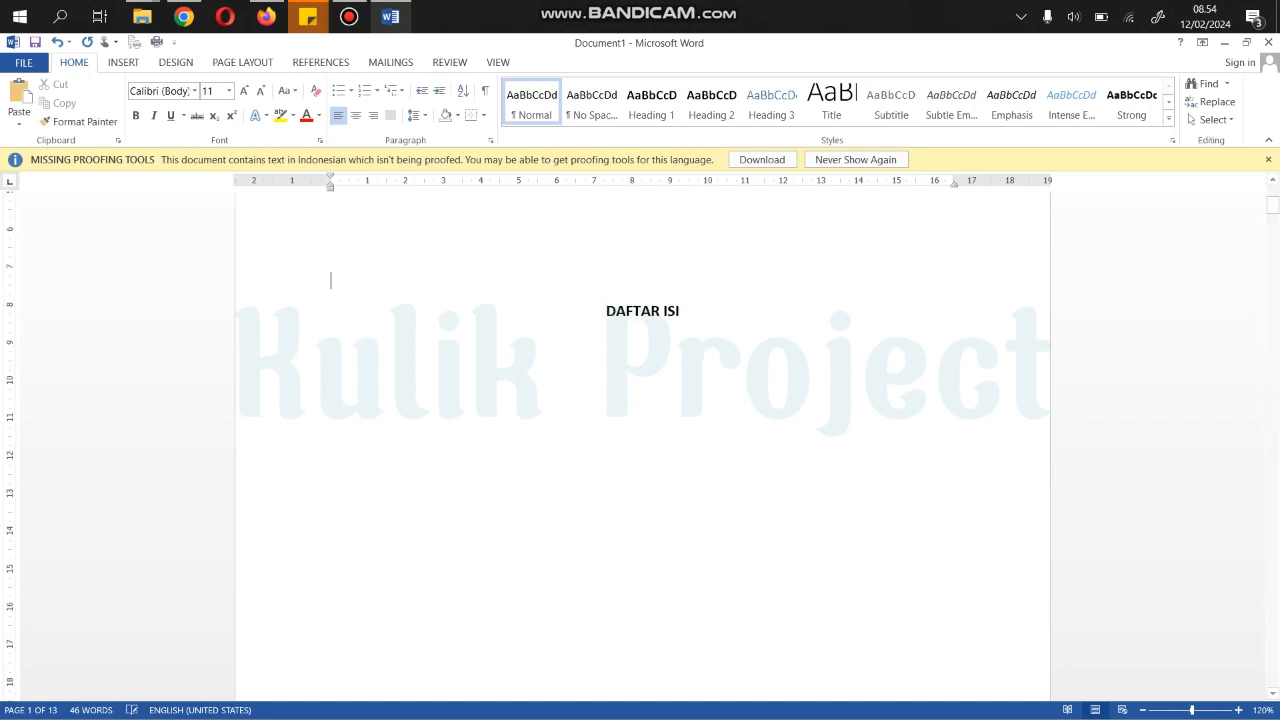
key("Return")
key("Return")
key("Return")
key("Return")
key("Return")
key("Return")
scroll(623, 451, "down", 4)
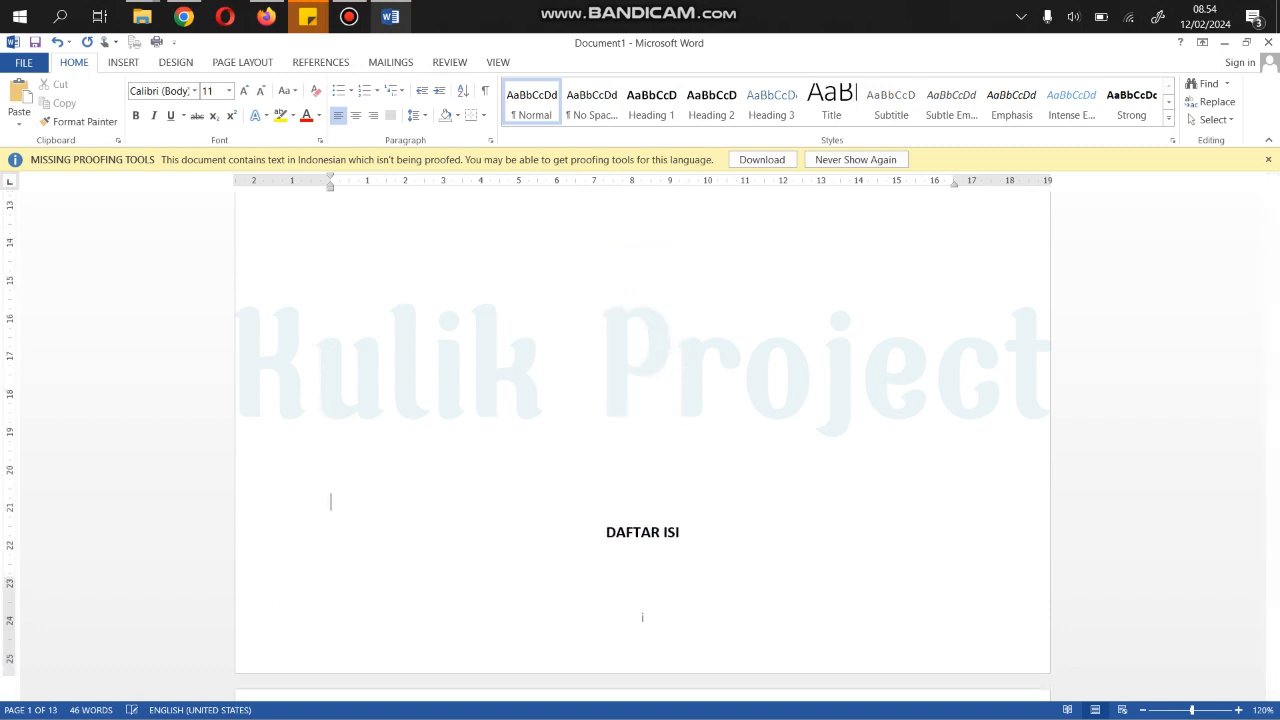
scroll(629, 457, "down", 15)
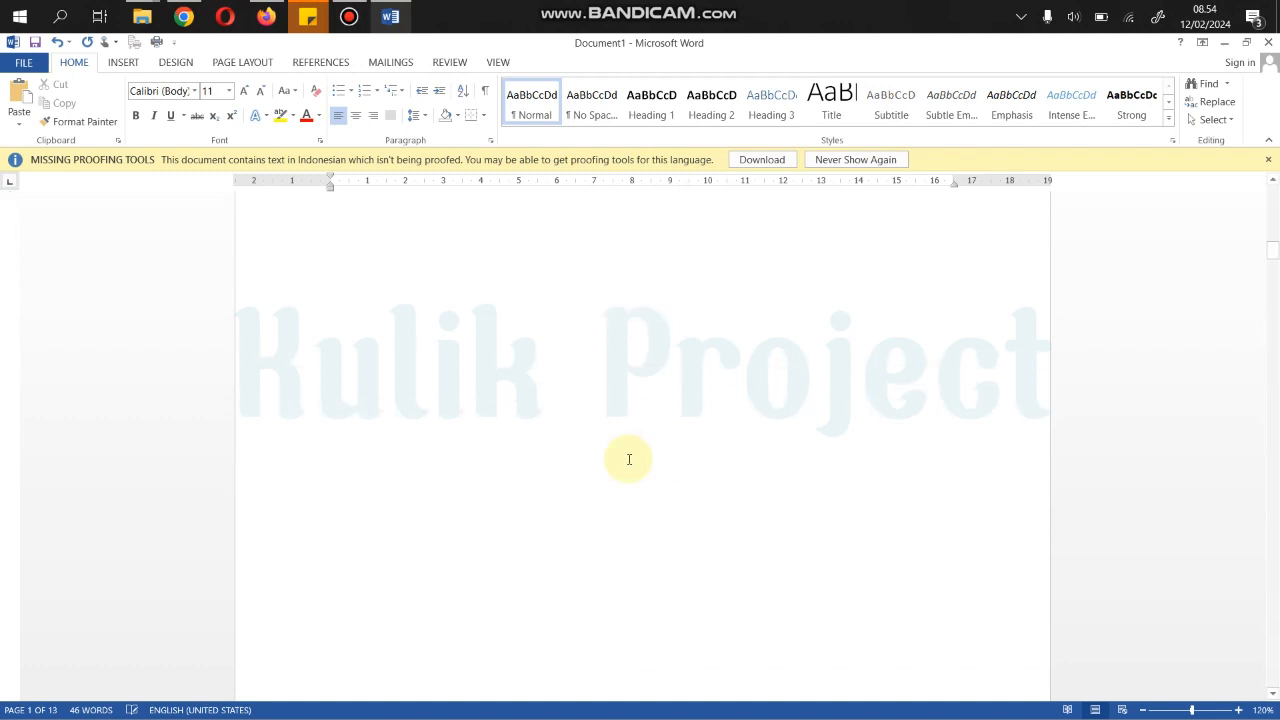
scroll(660, 437, "down", 12)
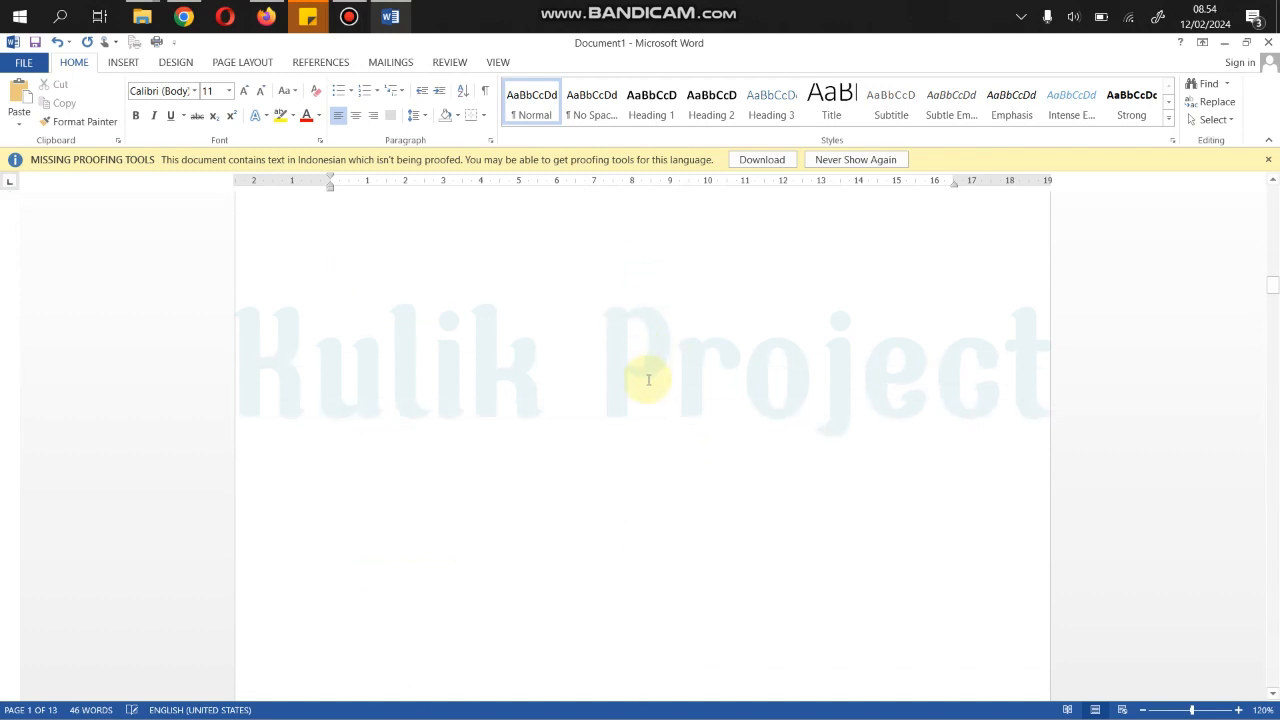
scroll(652, 332, "up", 18)
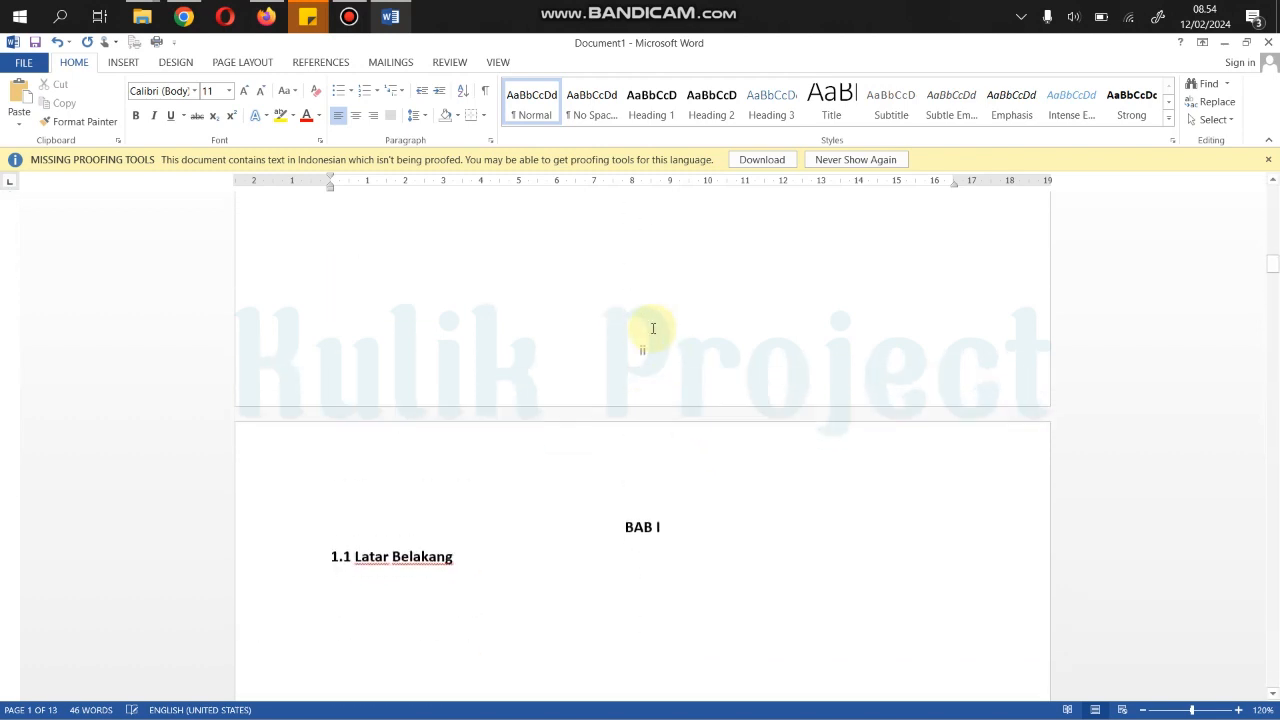
scroll(652, 330, "up", 8)
scroll(652, 330, "down", 8)
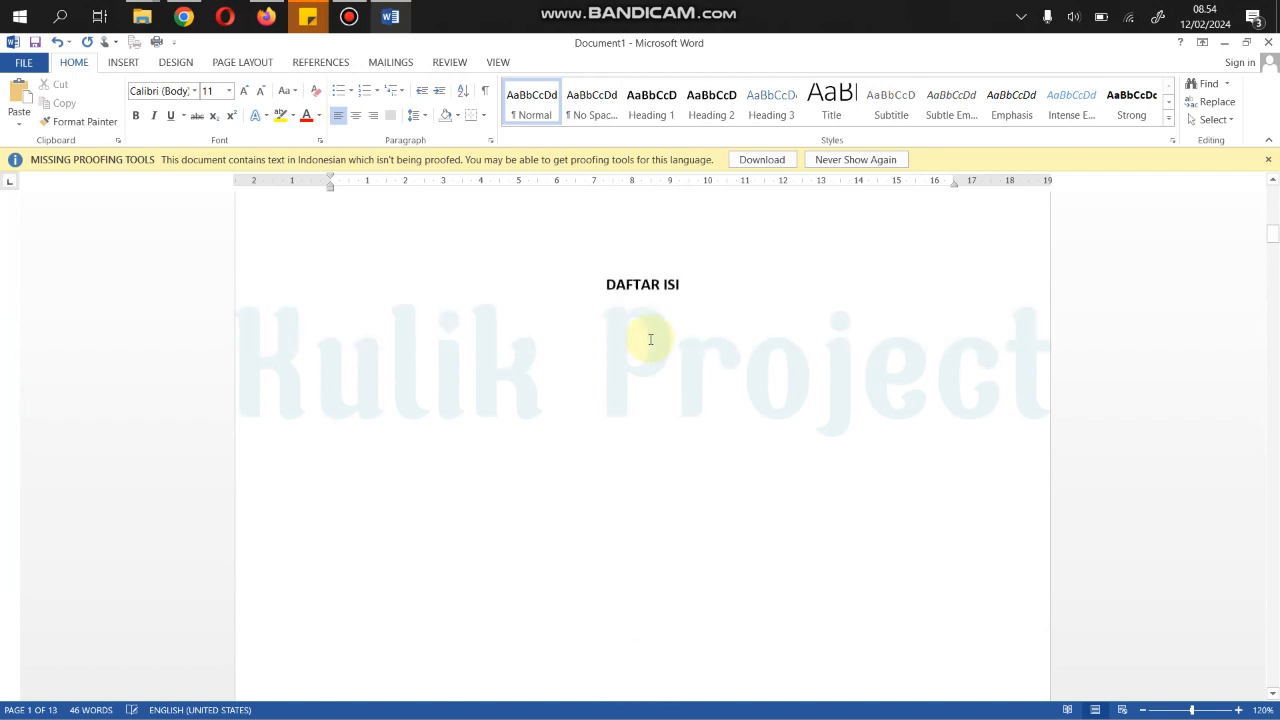
Step: Insert an Automatic Table 2 table of contents below the DAFTAR ISI heading
left_click(460, 254)
scroll(460, 254, "up", 5)
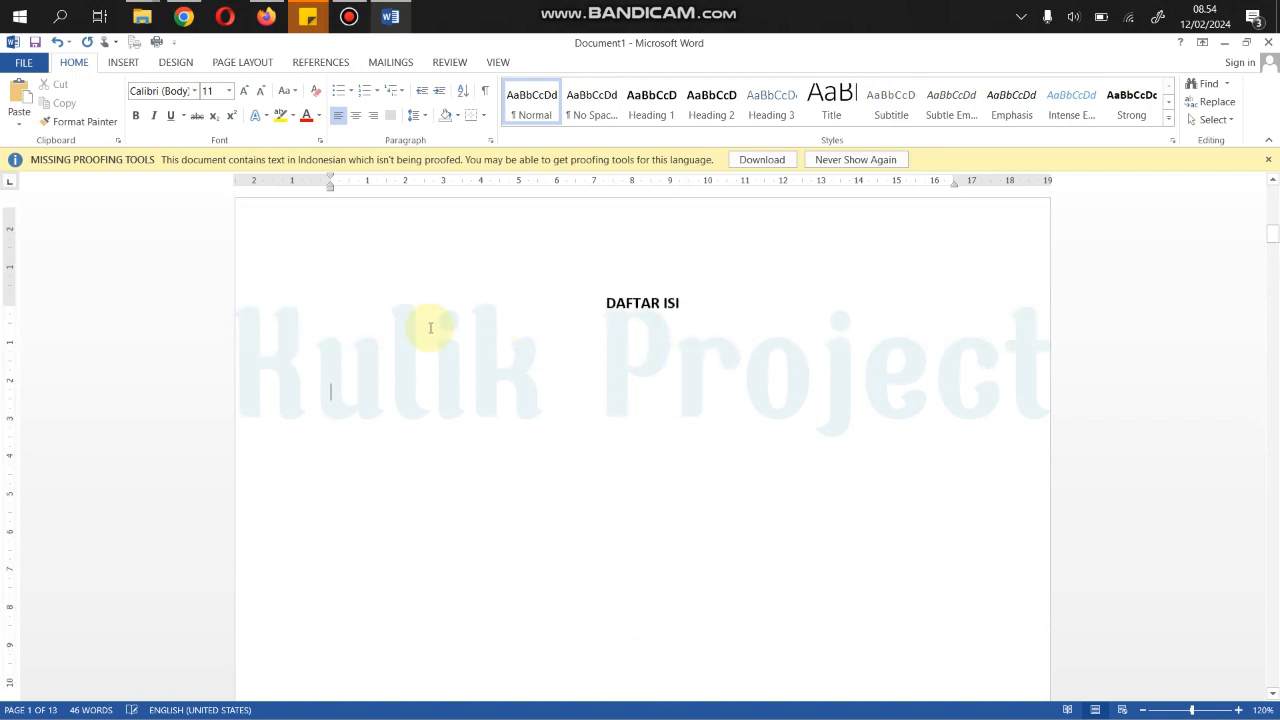
left_click(524, 367)
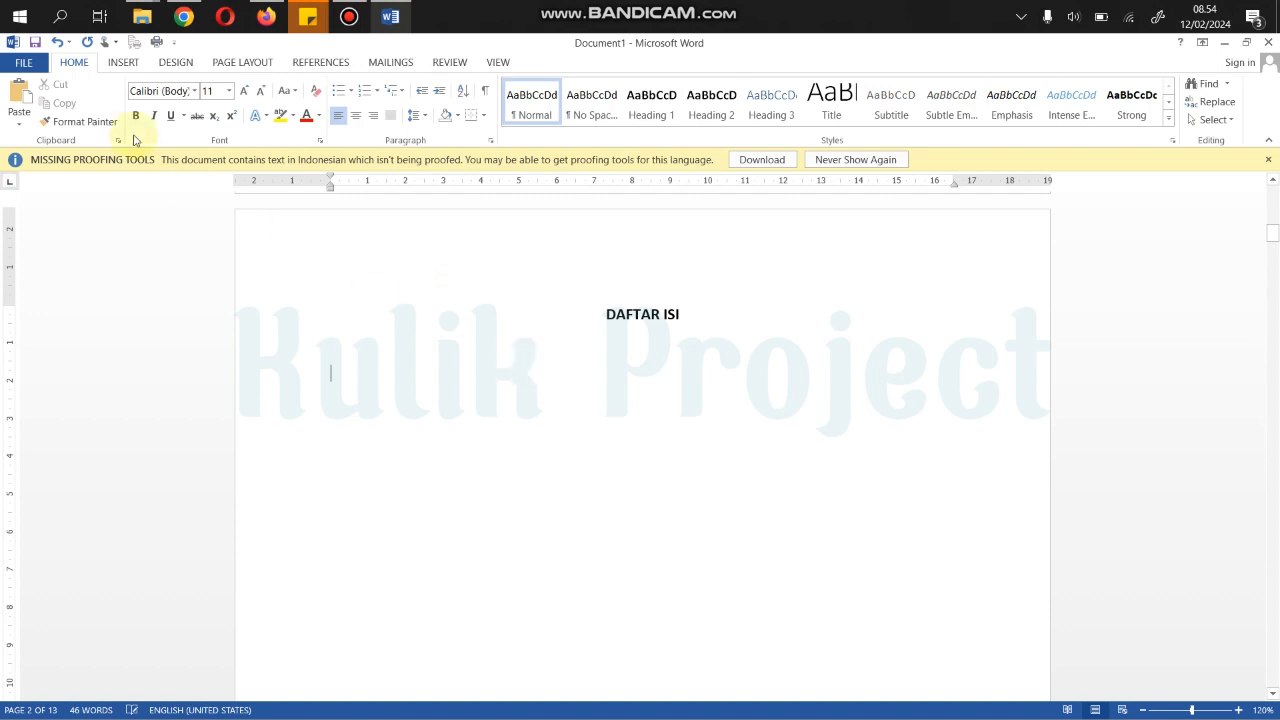
left_click(124, 63)
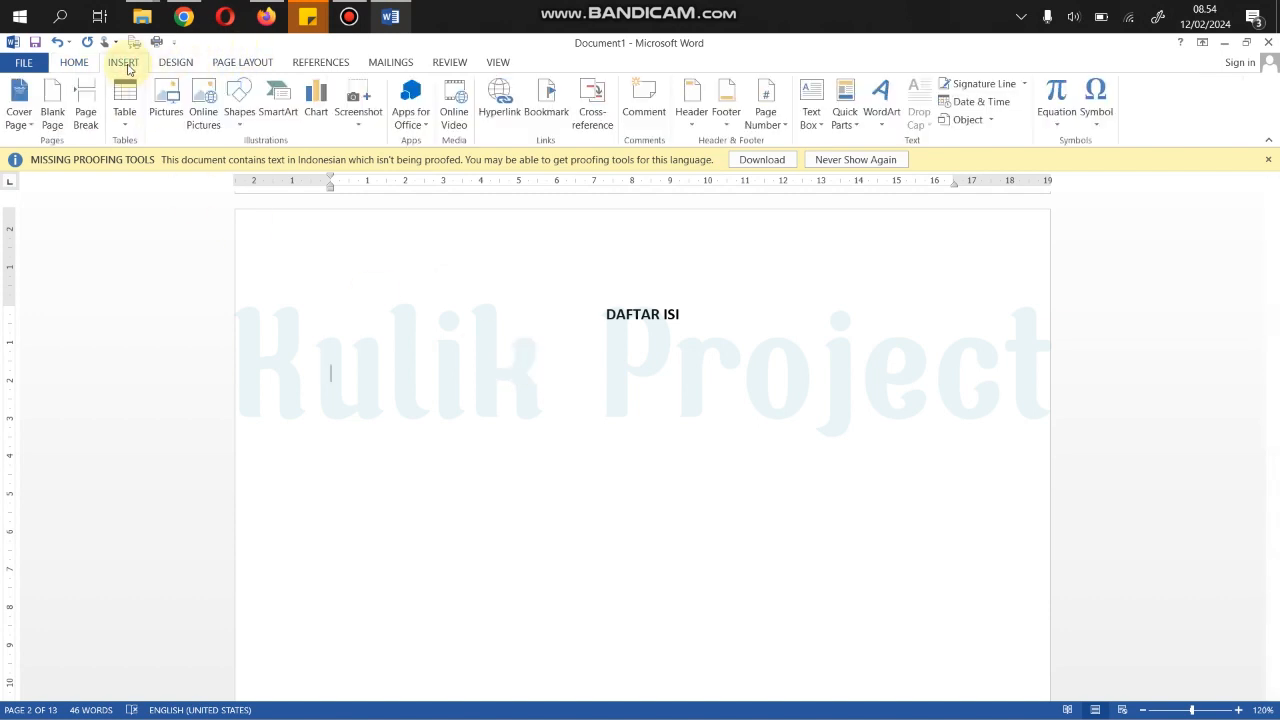
left_click(180, 62)
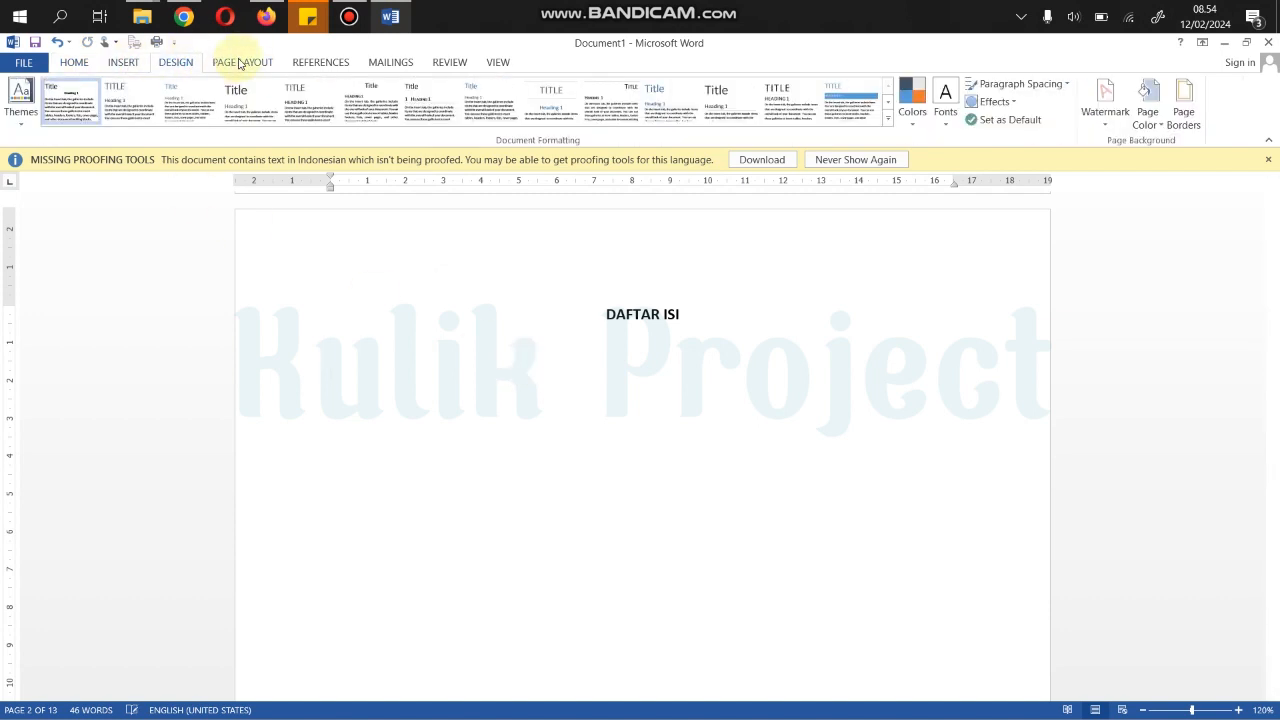
left_click(245, 63)
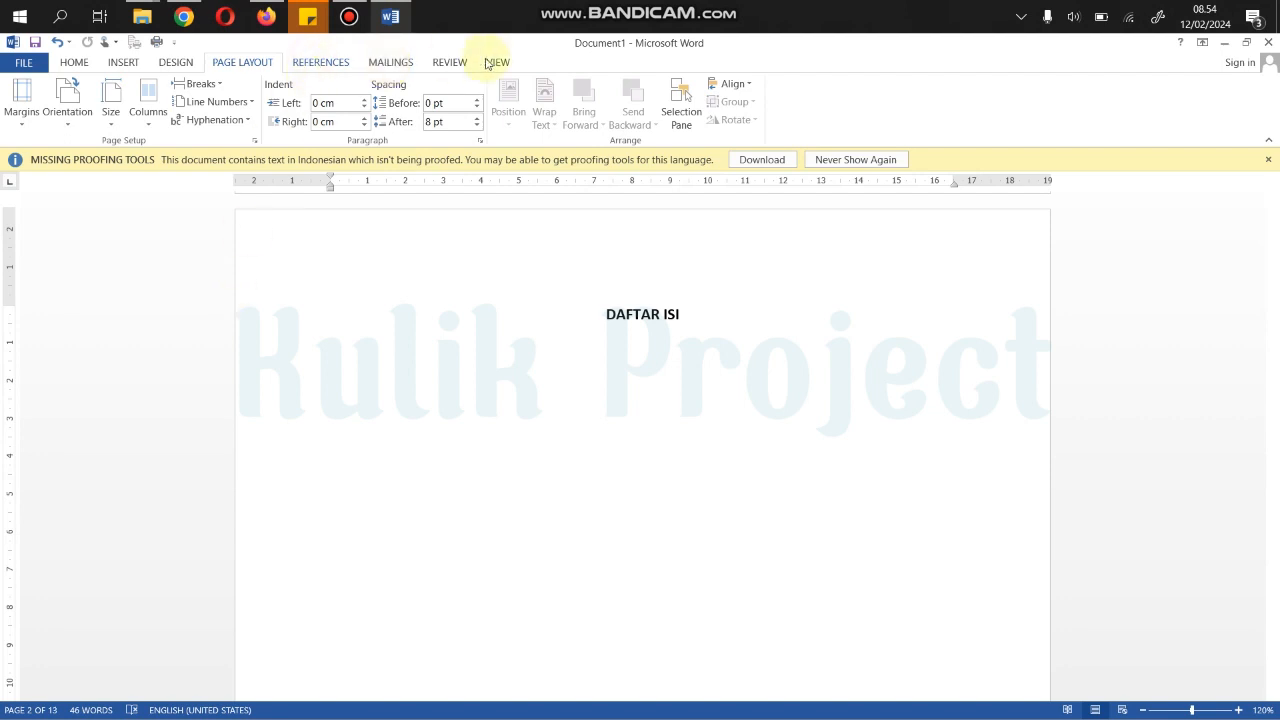
left_click(352, 19)
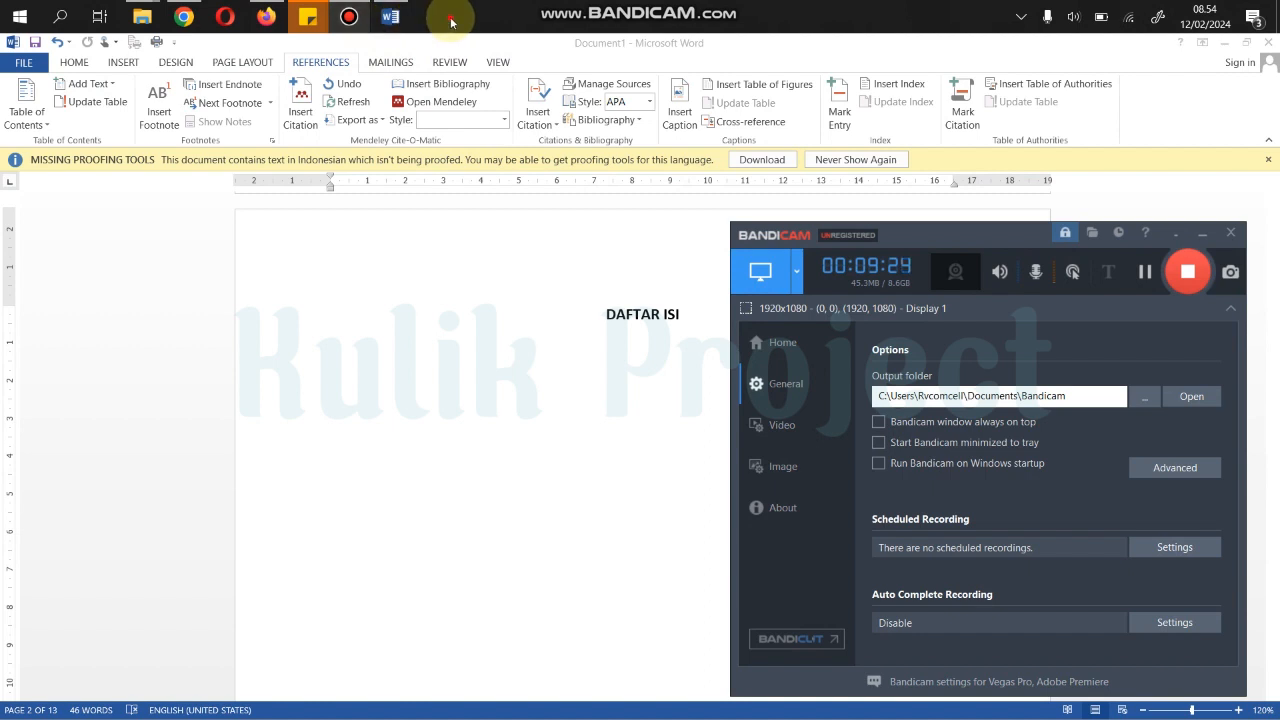
left_click(737, 68)
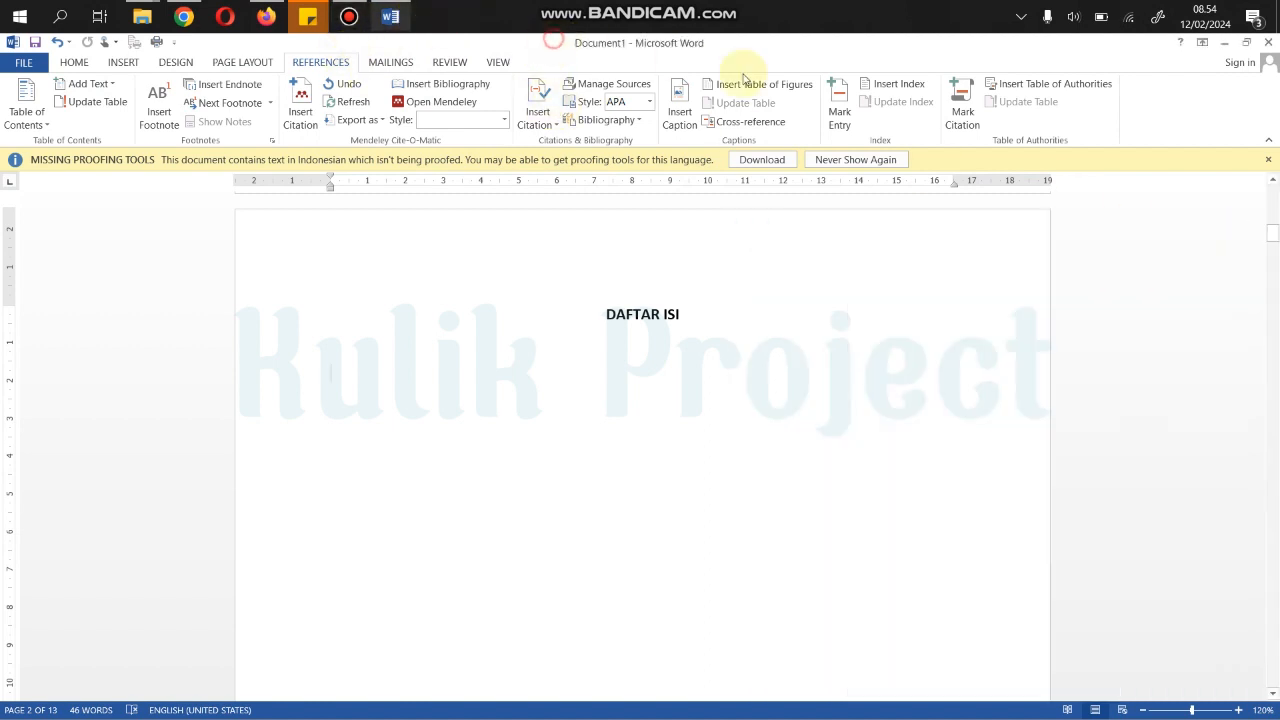
left_click(76, 62)
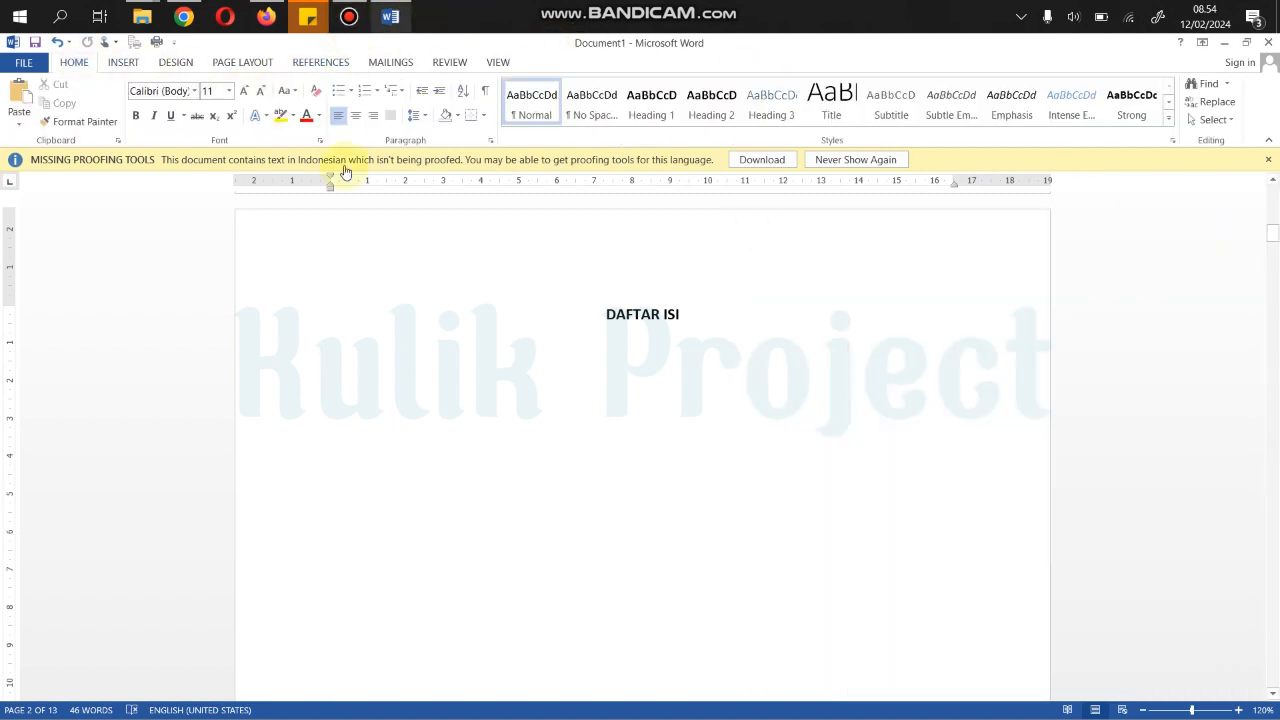
left_click(324, 62)
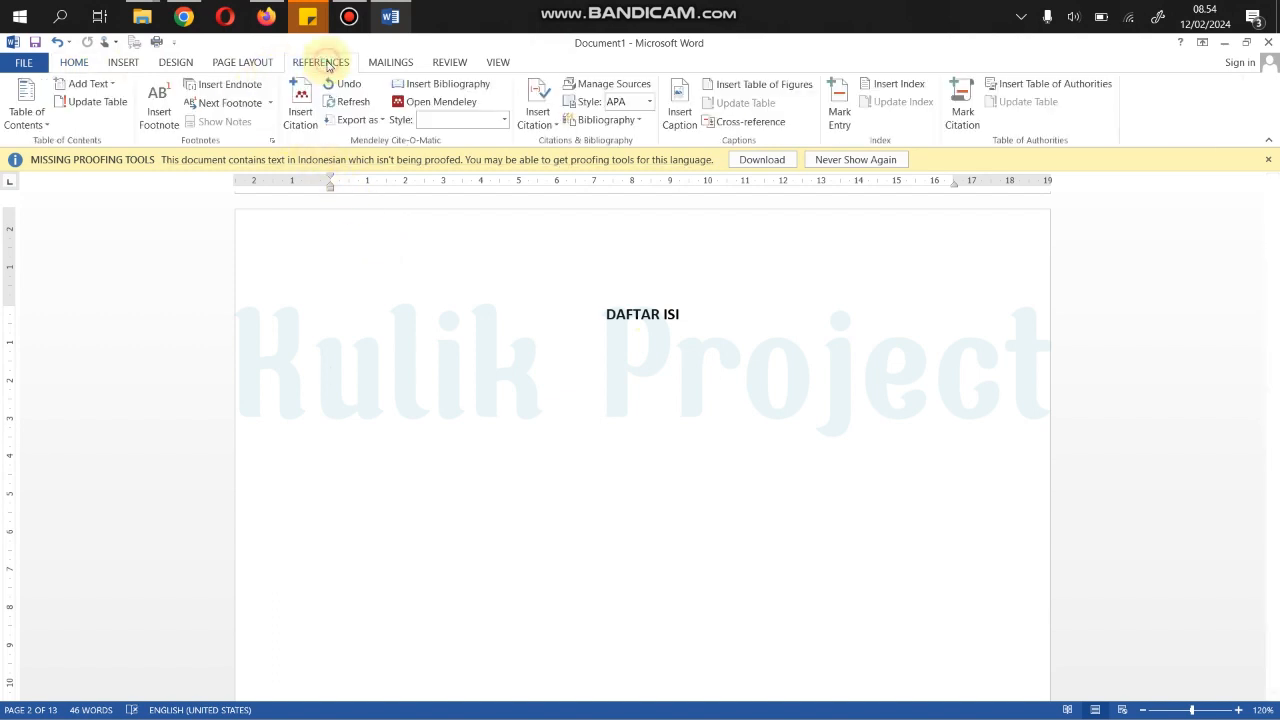
left_click(45, 126)
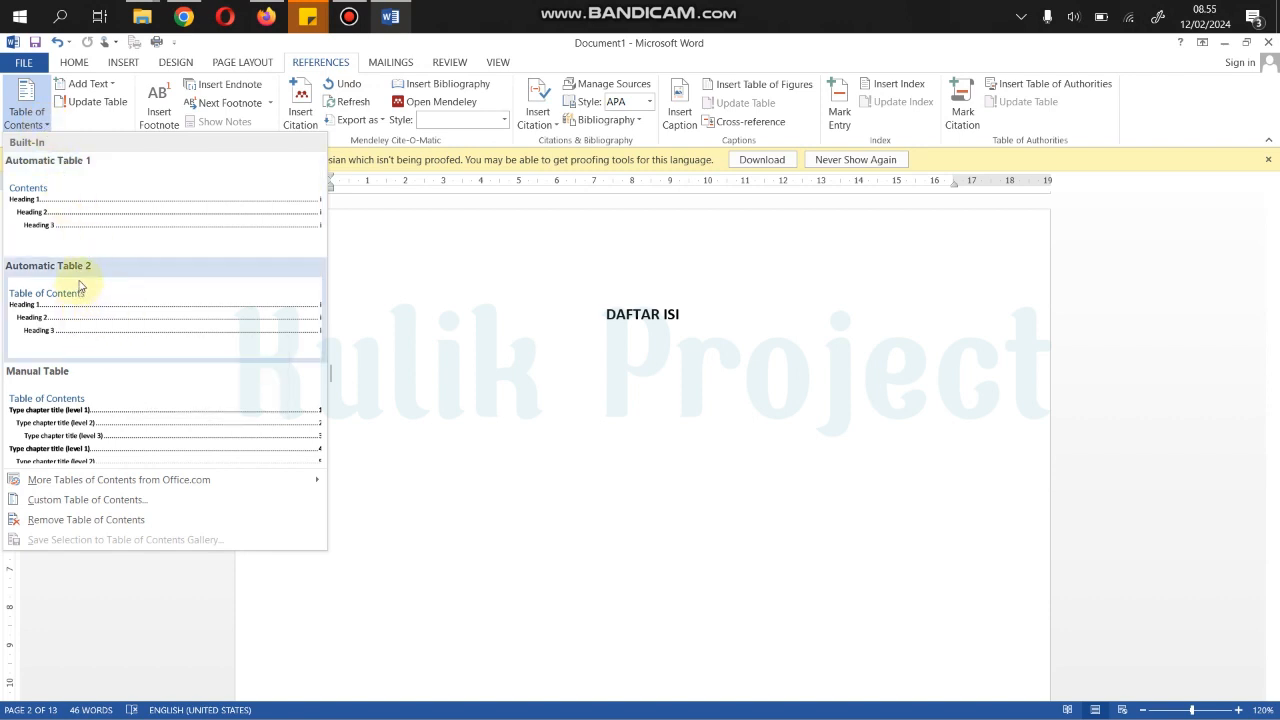
left_click(193, 304)
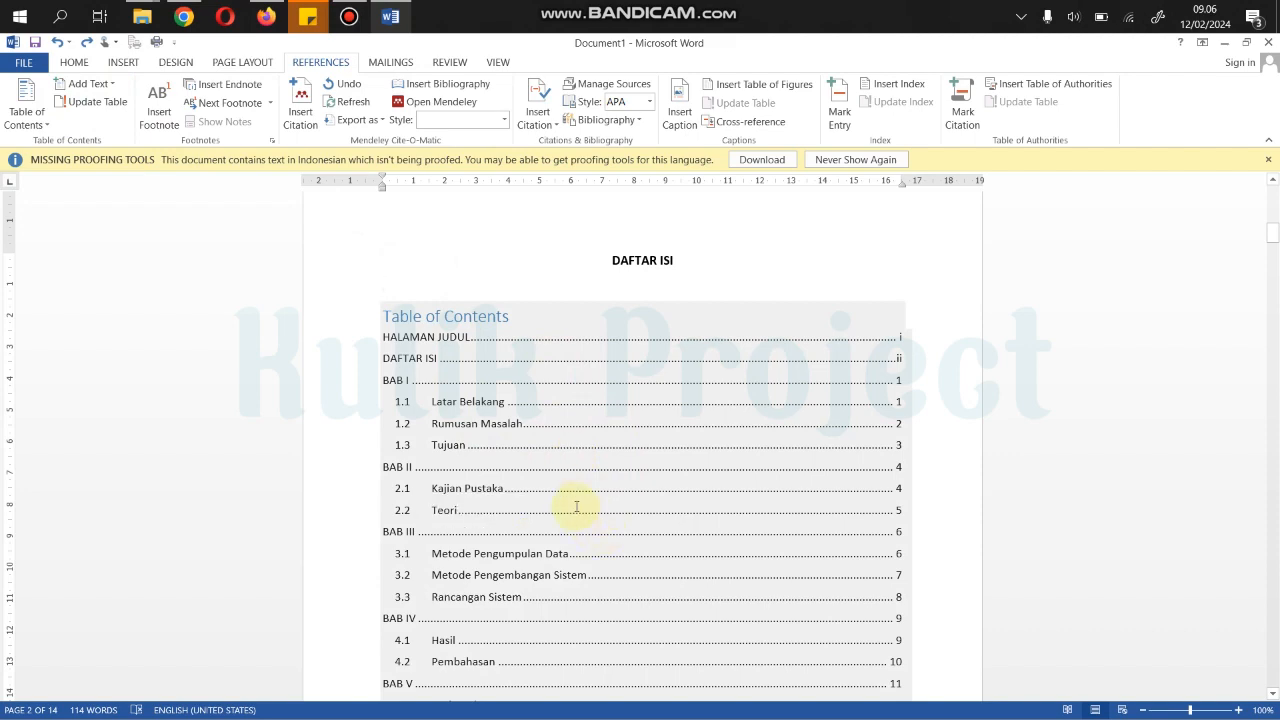
Step: Review the table of contents entries and the pages that follow it up to BAB I
scroll(573, 479, "down", 4)
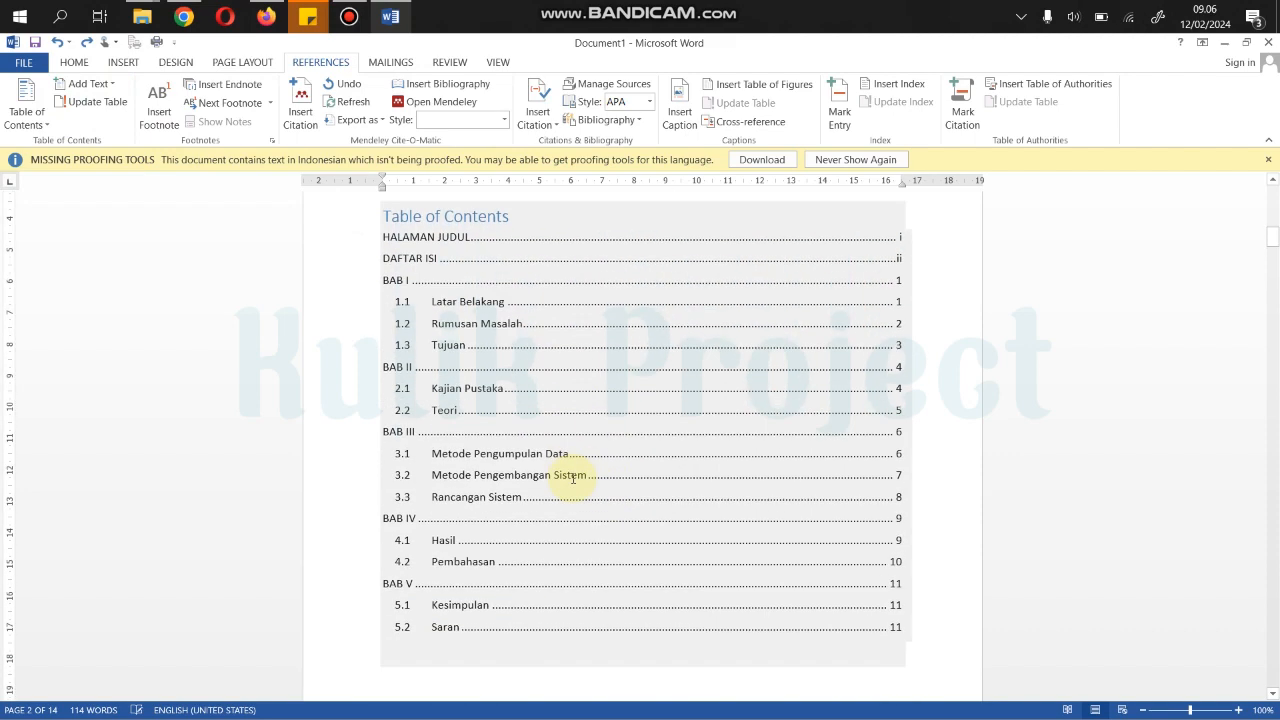
scroll(571, 477, "up", 5)
scroll(571, 477, "down", 3)
scroll(571, 468, "down", 8)
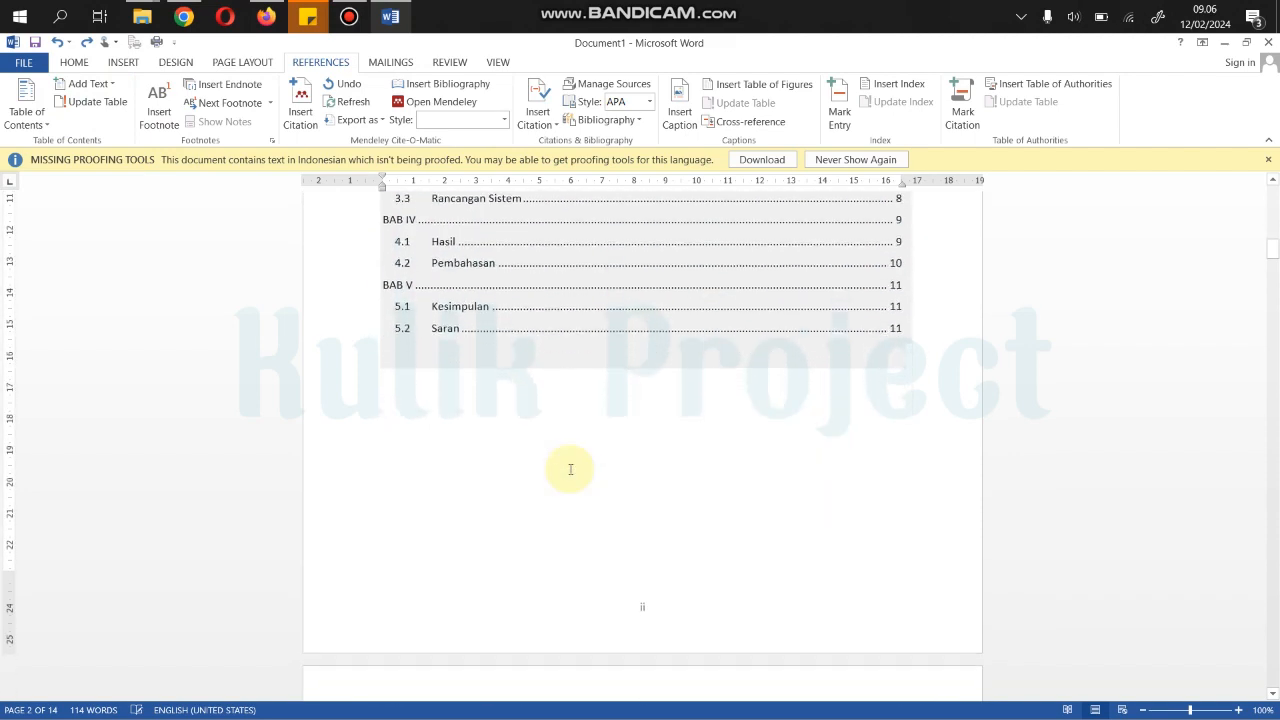
left_click(643, 486)
scroll(643, 485, "down", 7)
scroll(640, 485, "down", 5)
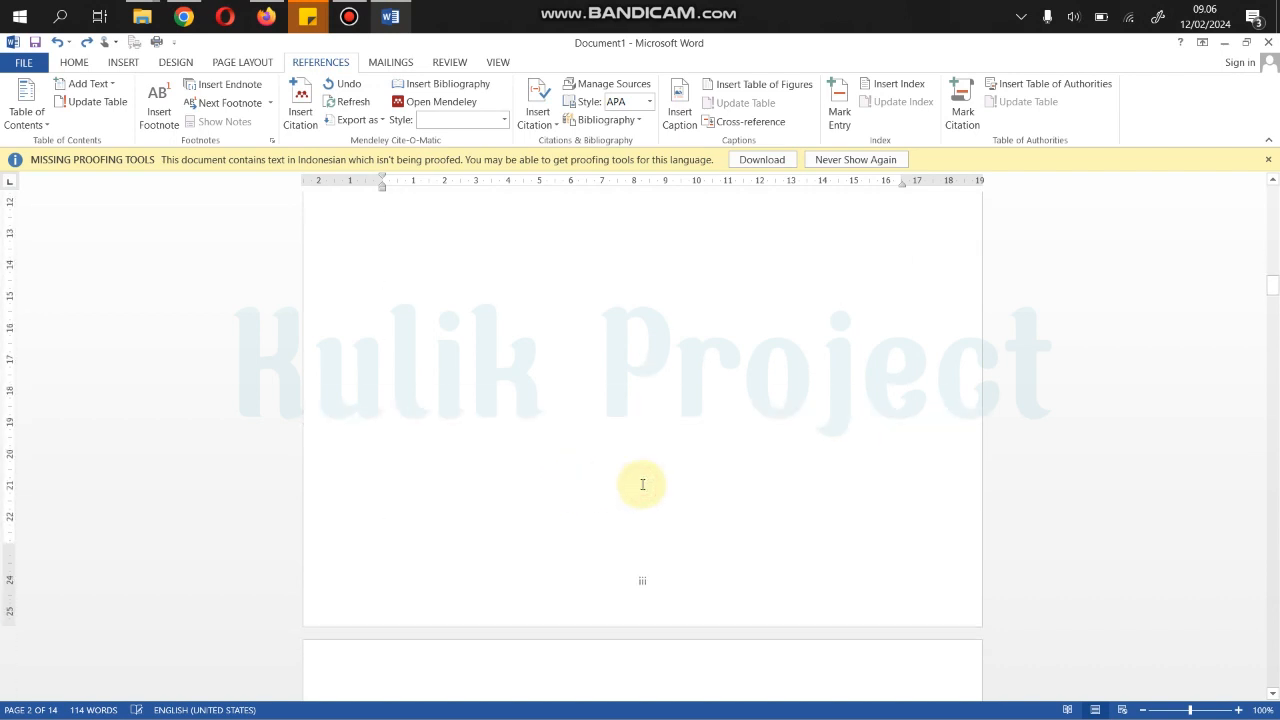
scroll(612, 384, "up", 4)
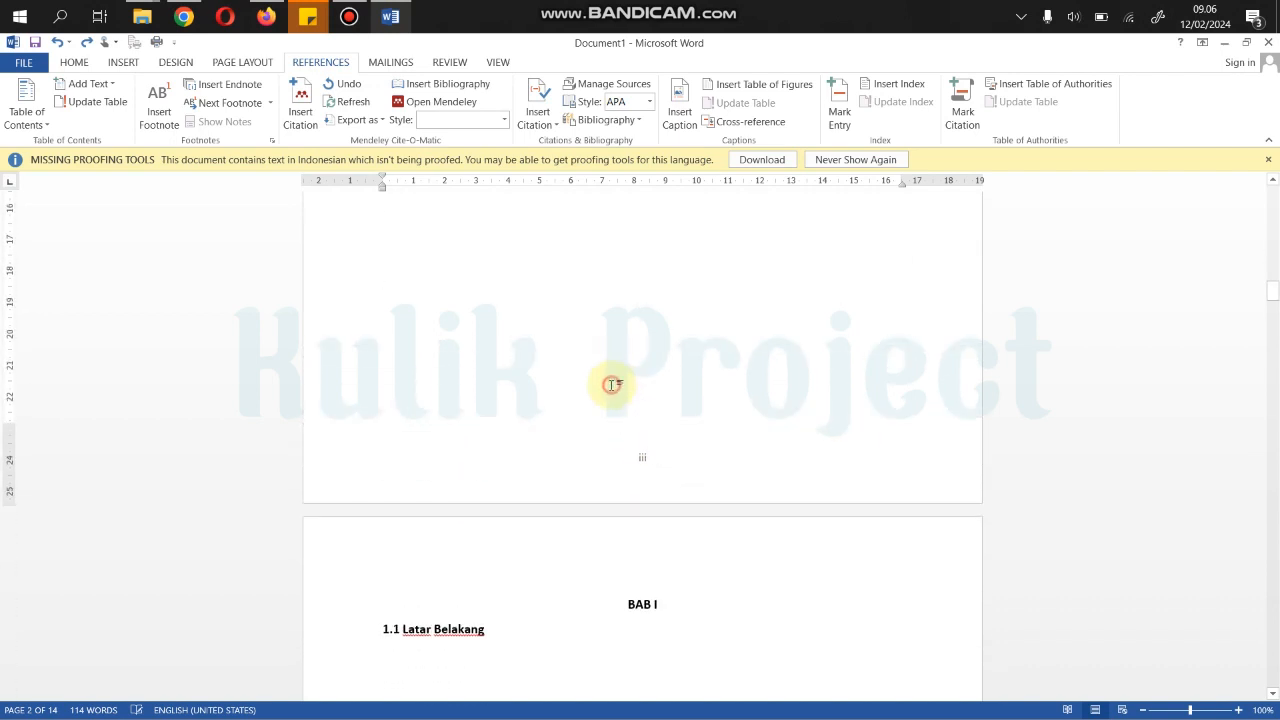
Step: Delete the blank page between the table of contents and BAB I and check the footer numbers on both sides
key("Down")
key("ctrl+Down")
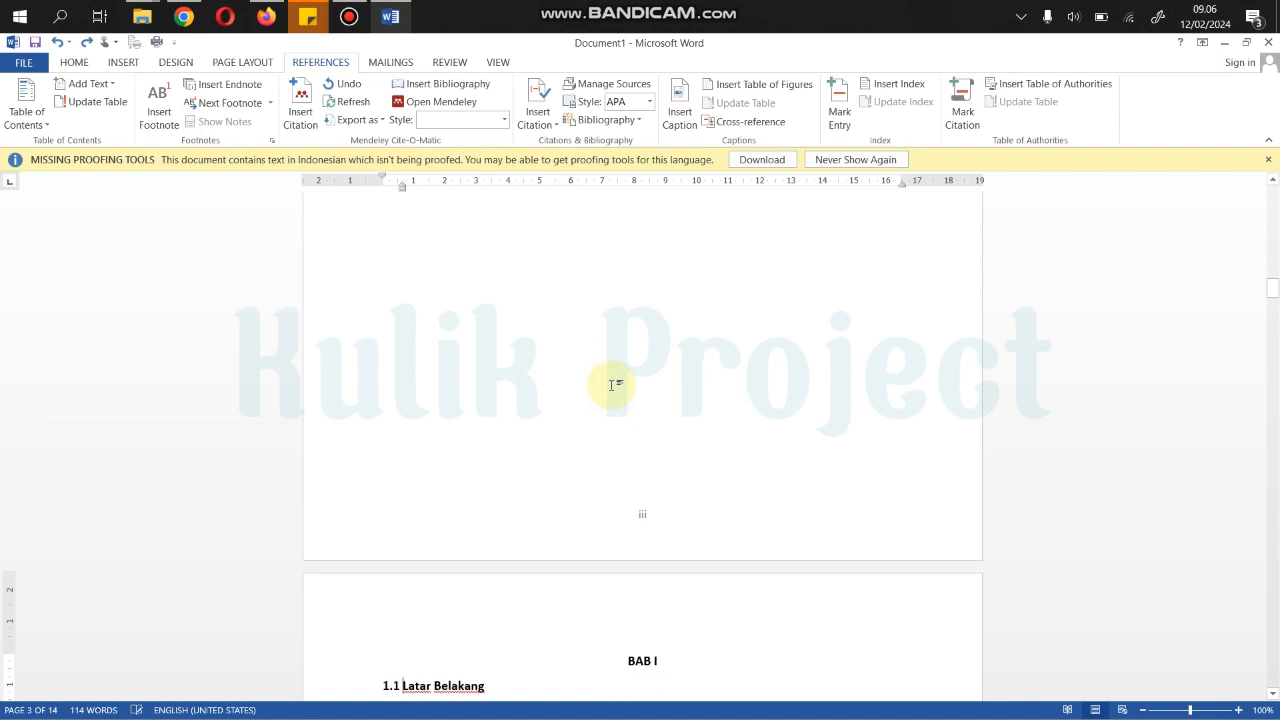
scroll(610, 382, "up", 3)
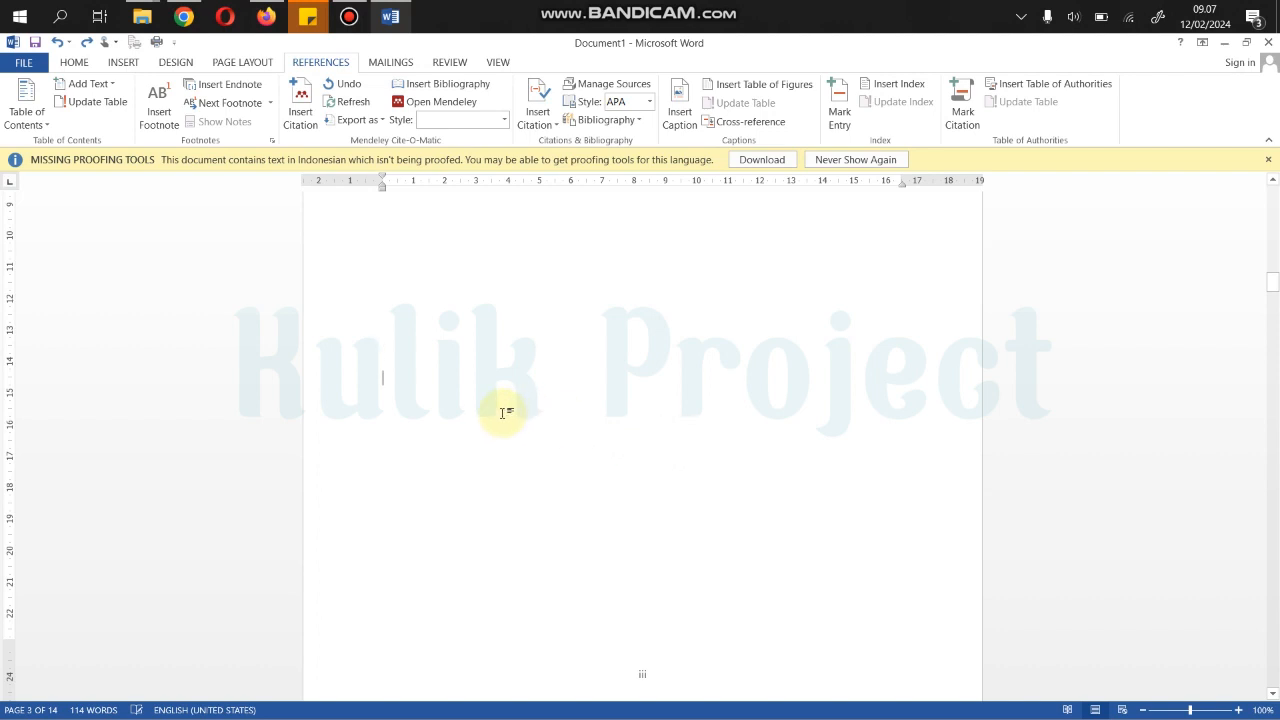
scroll(503, 410, "down", 3)
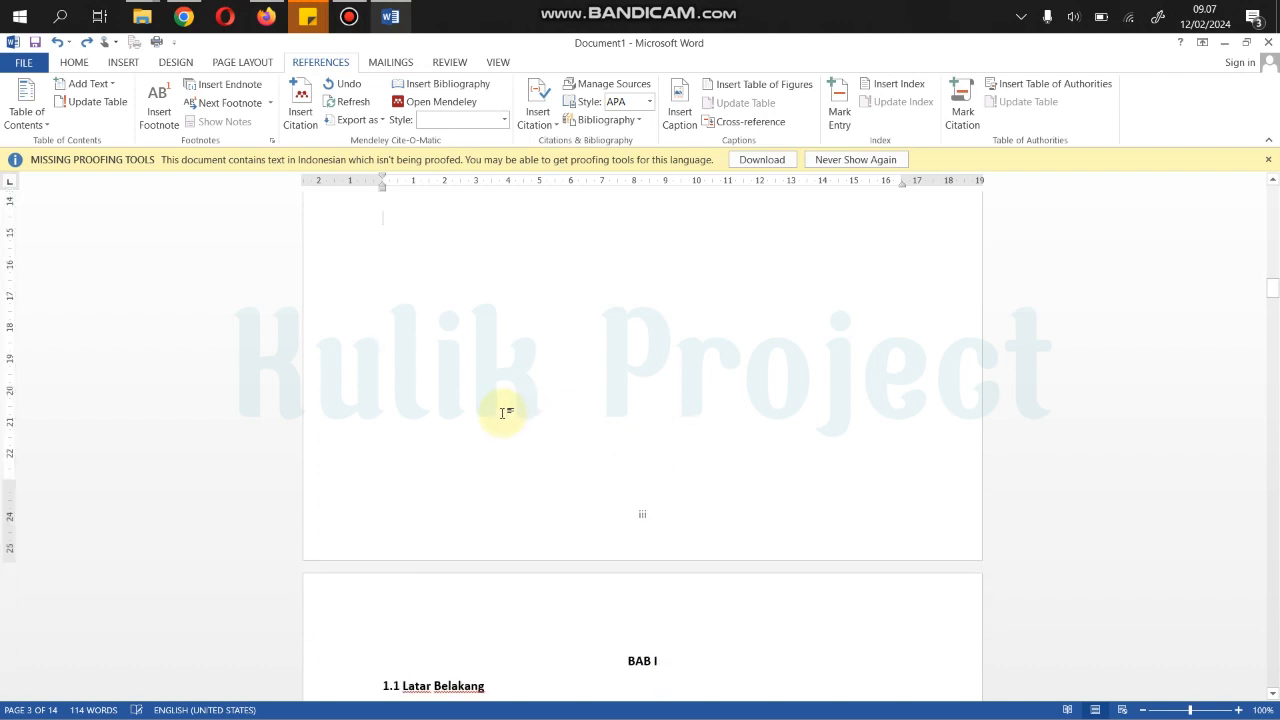
scroll(505, 413, "up", 6)
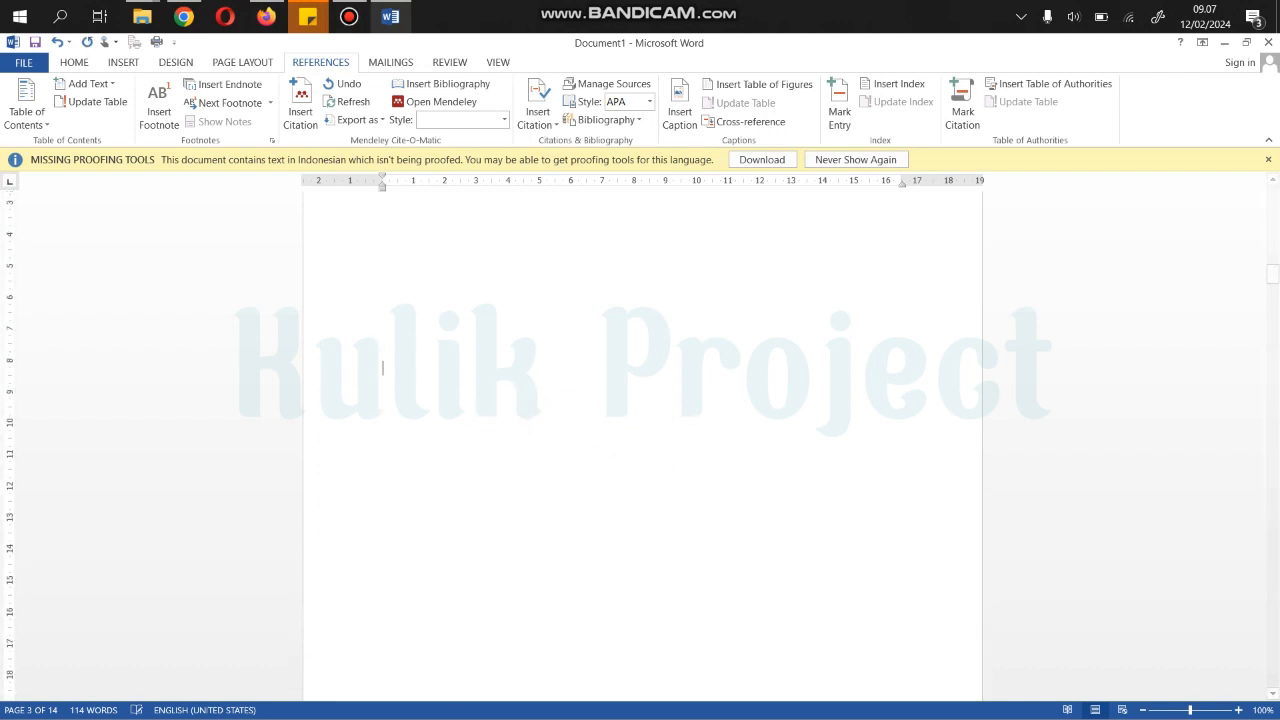
scroll(640, 440, "up", 3)
scroll(642, 329, "up", 3)
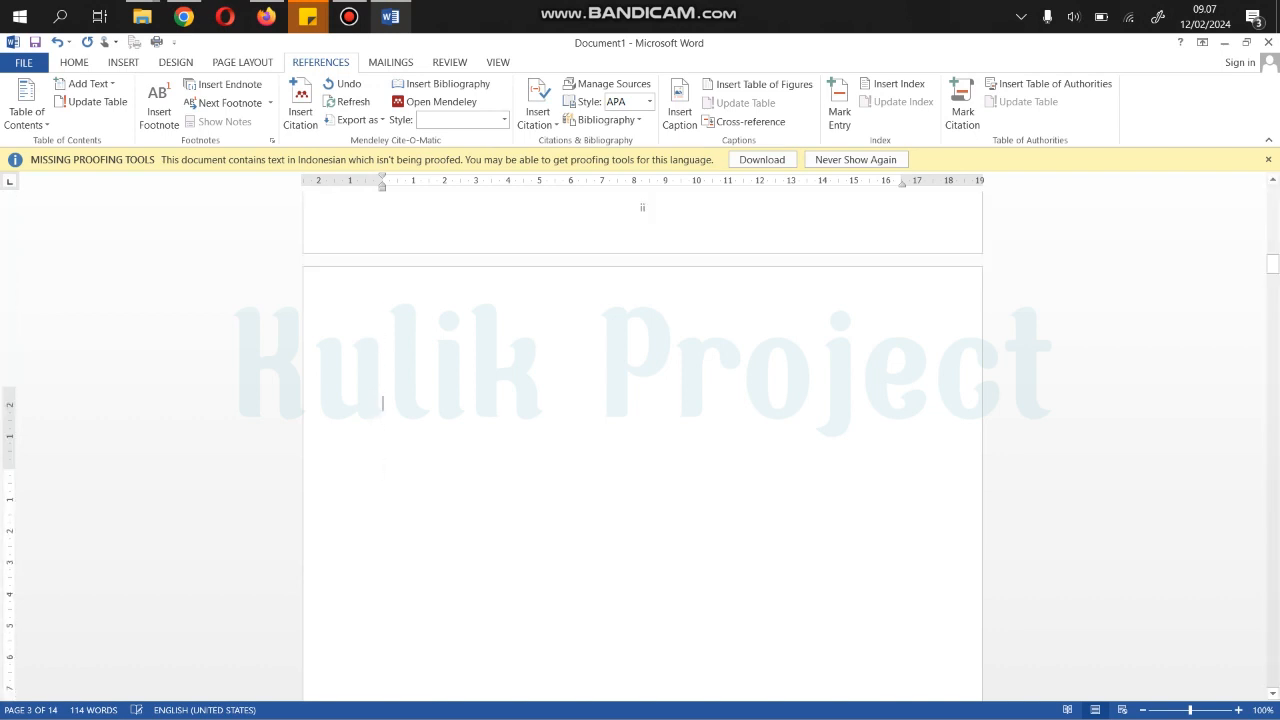
key("BackSpace")
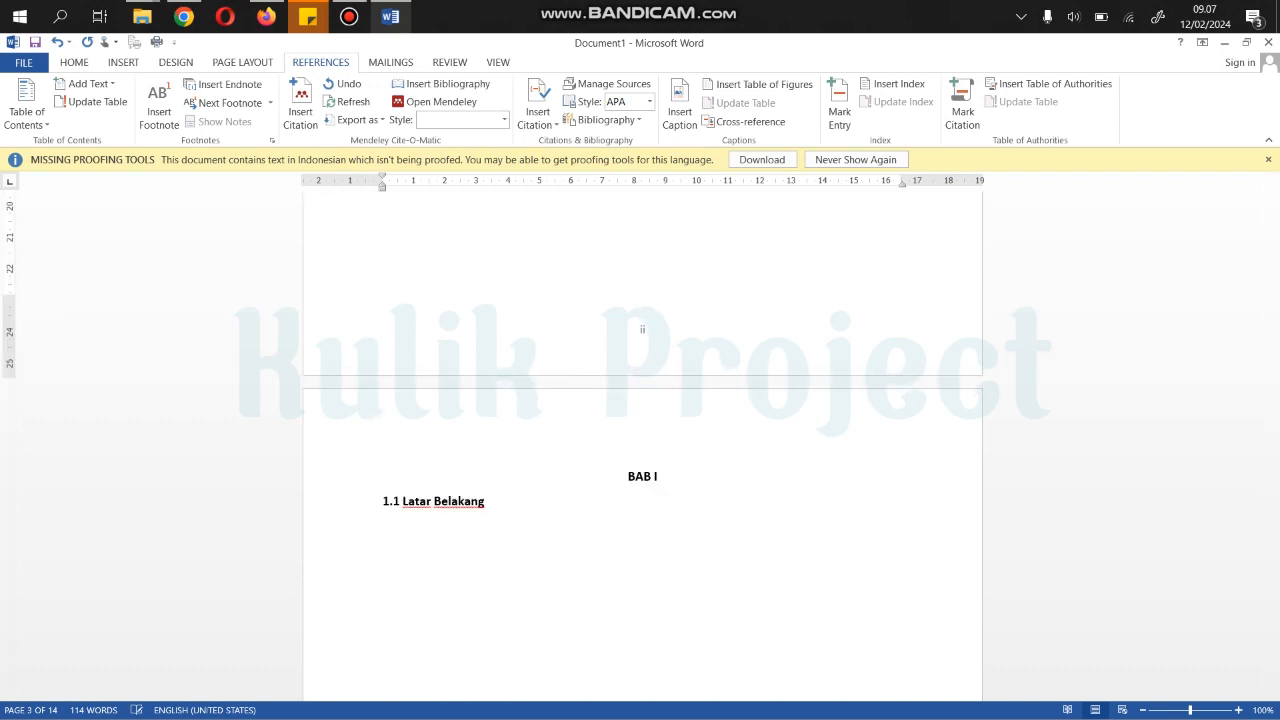
scroll(642, 329, "down", 15)
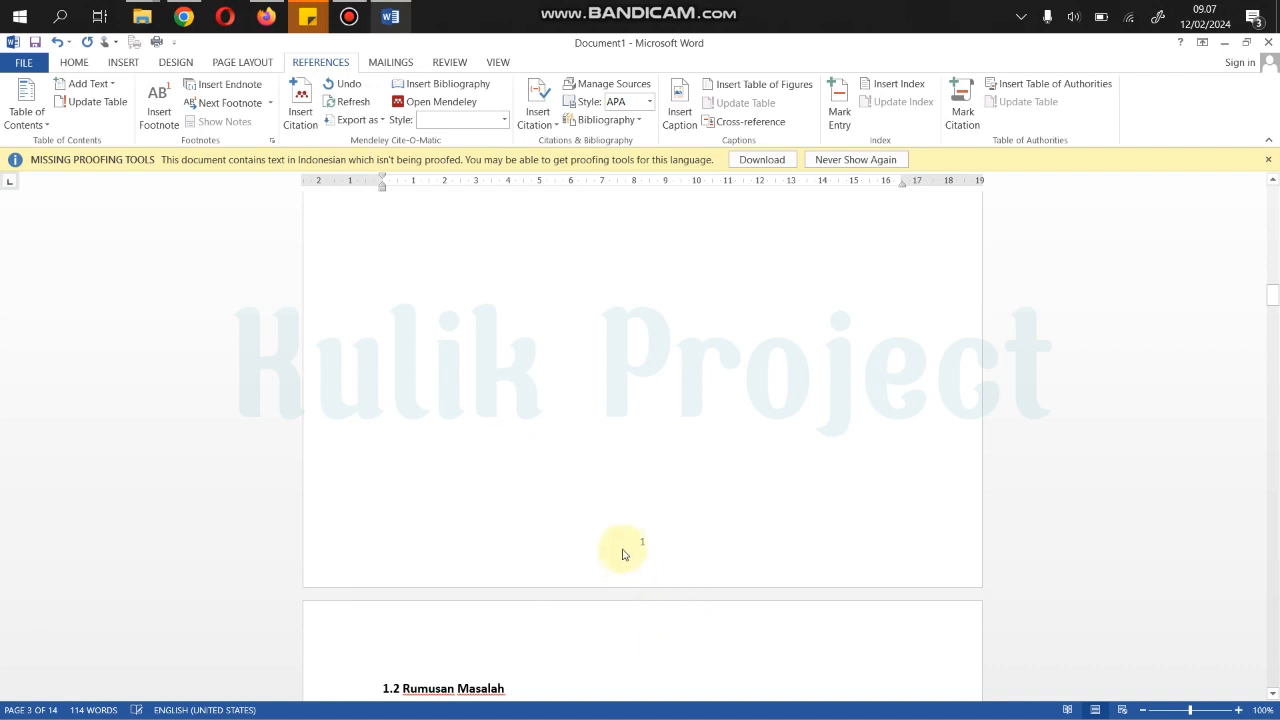
scroll(626, 540, "up", 16)
scroll(663, 526, "down", 15)
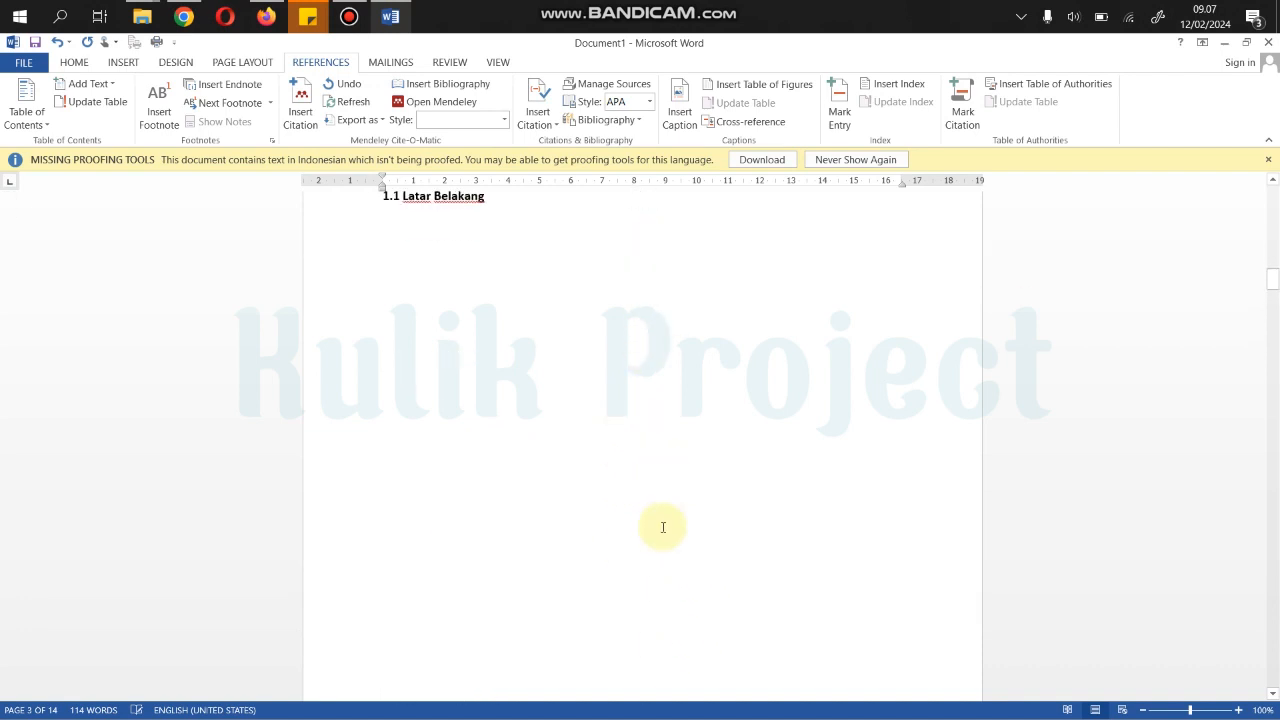
scroll(650, 640, "down", 2)
scroll(648, 640, "up", 6)
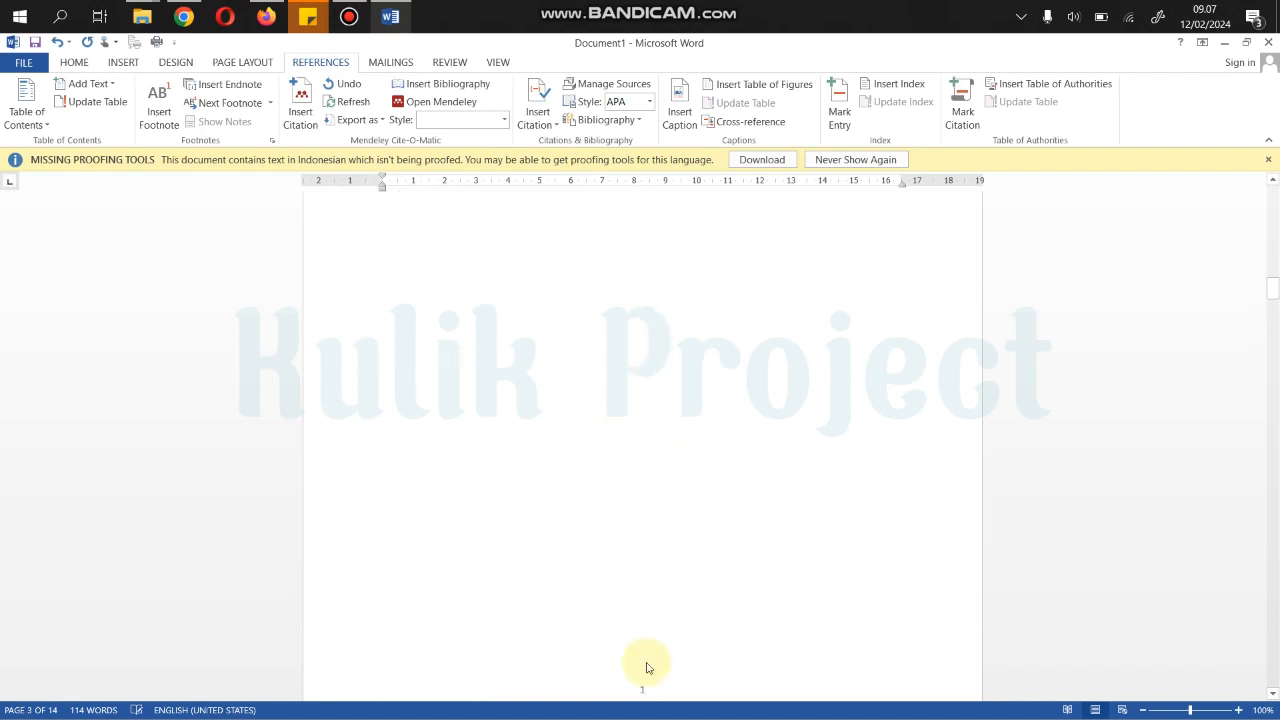
scroll(648, 650, "up", 20)
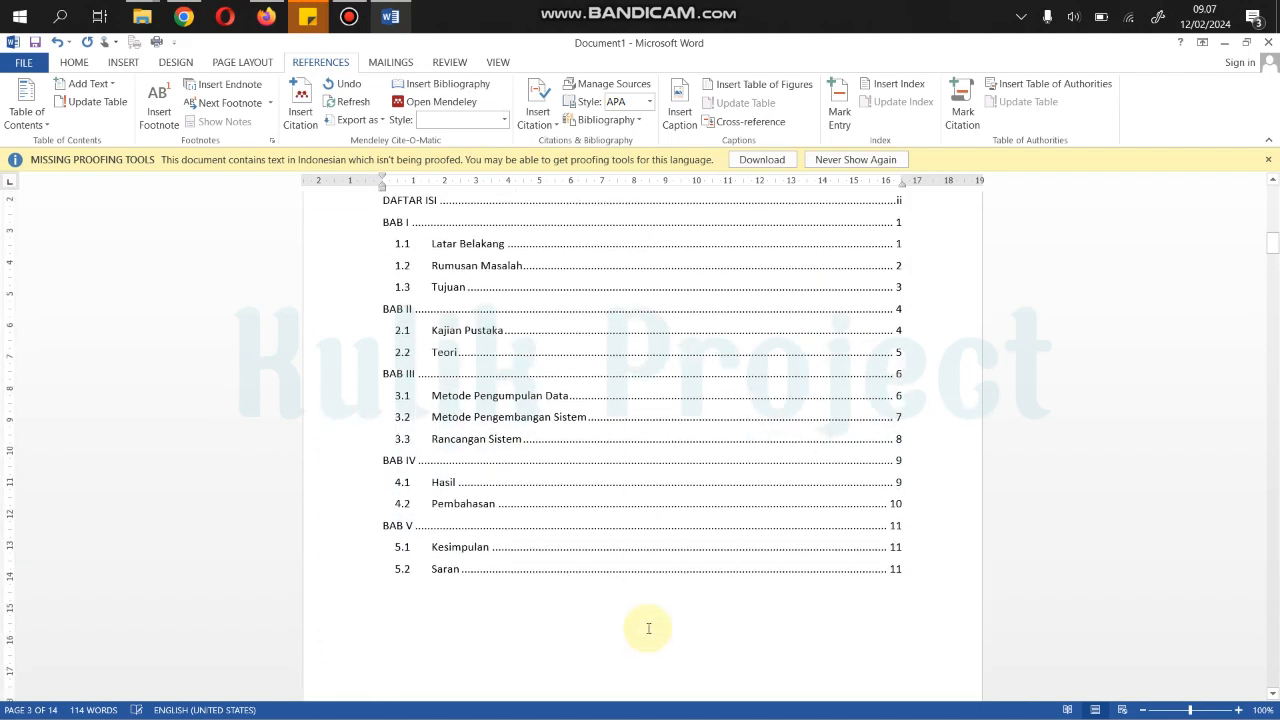
Step: Delete the "Table of Contents" title above the entries, keeping the DAFTAR ISI heading
scroll(648, 629, "up", 1)
left_click(486, 363)
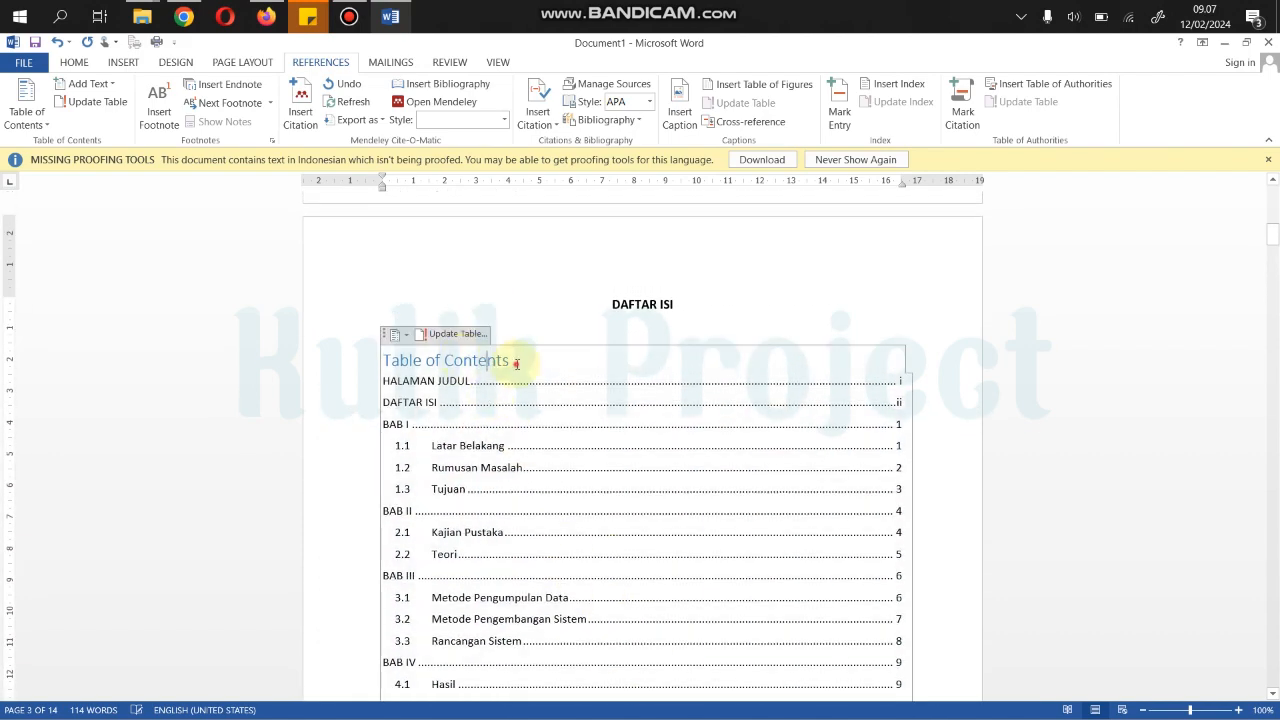
left_click_drag(516, 364, 392, 360)
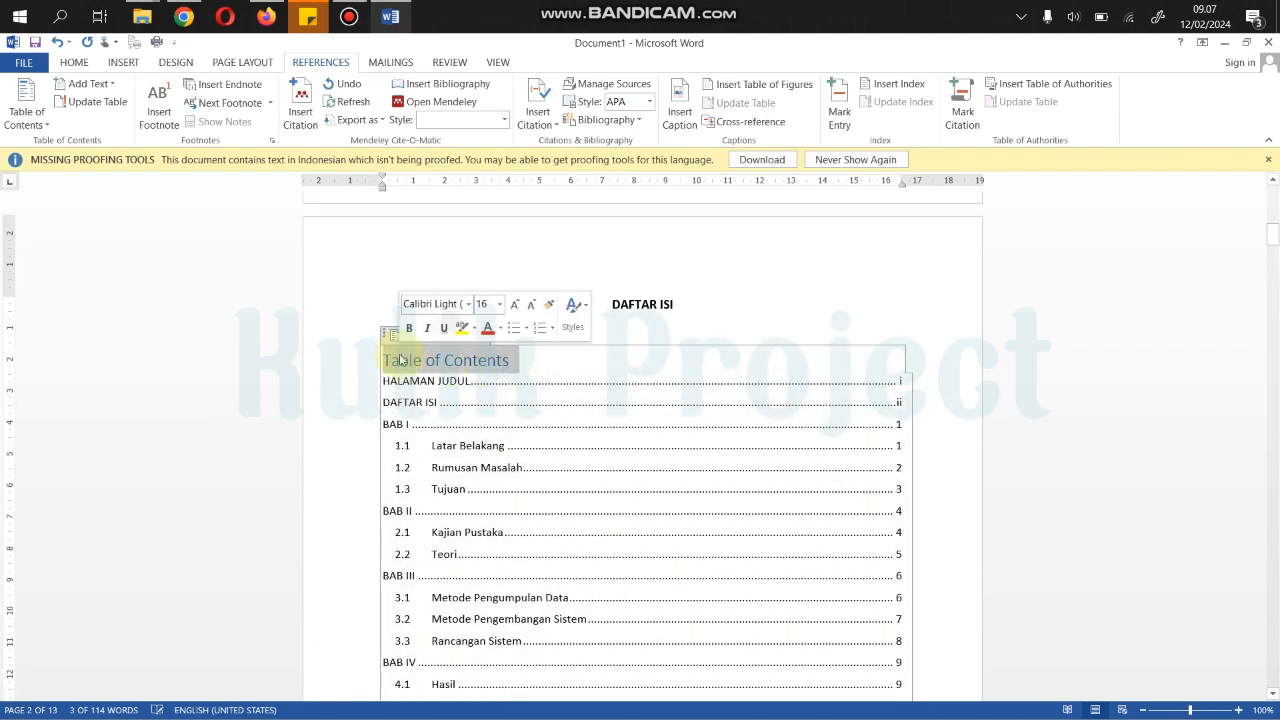
key("Delete")
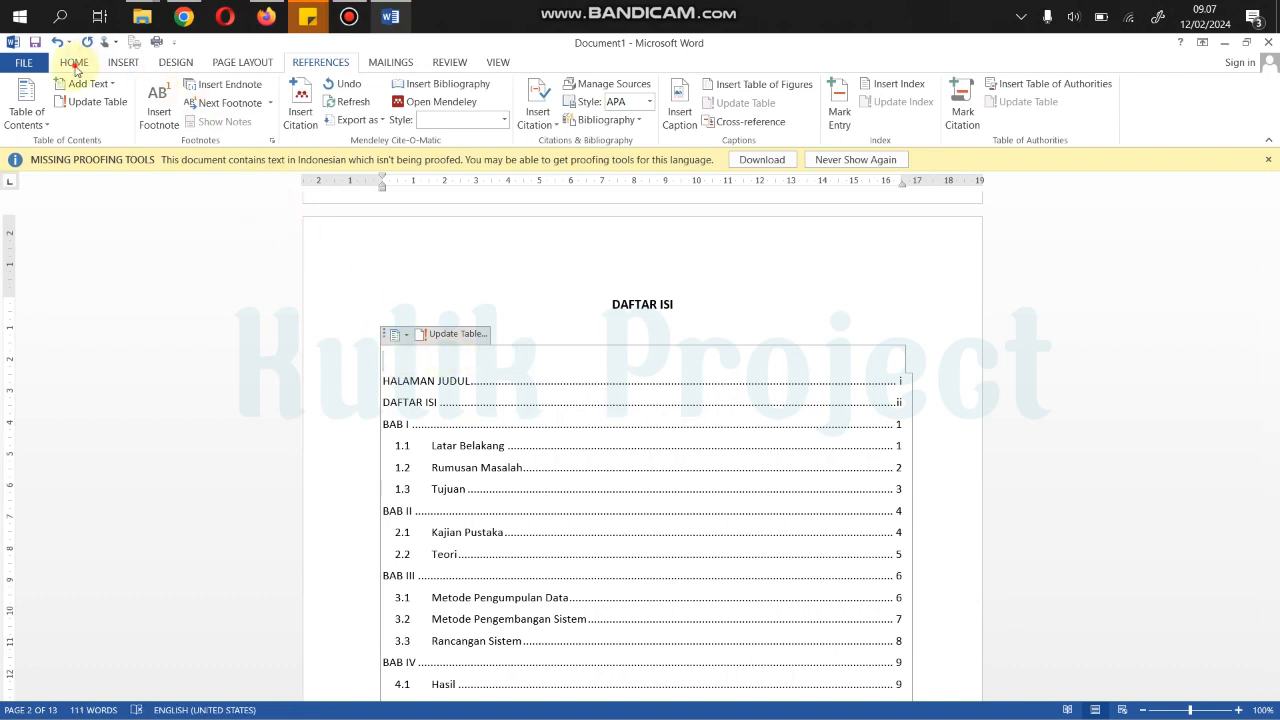
Step: Reduce the font size of the empty title line above the table of contents entries to 7
left_click(74, 62)
left_click(264, 92)
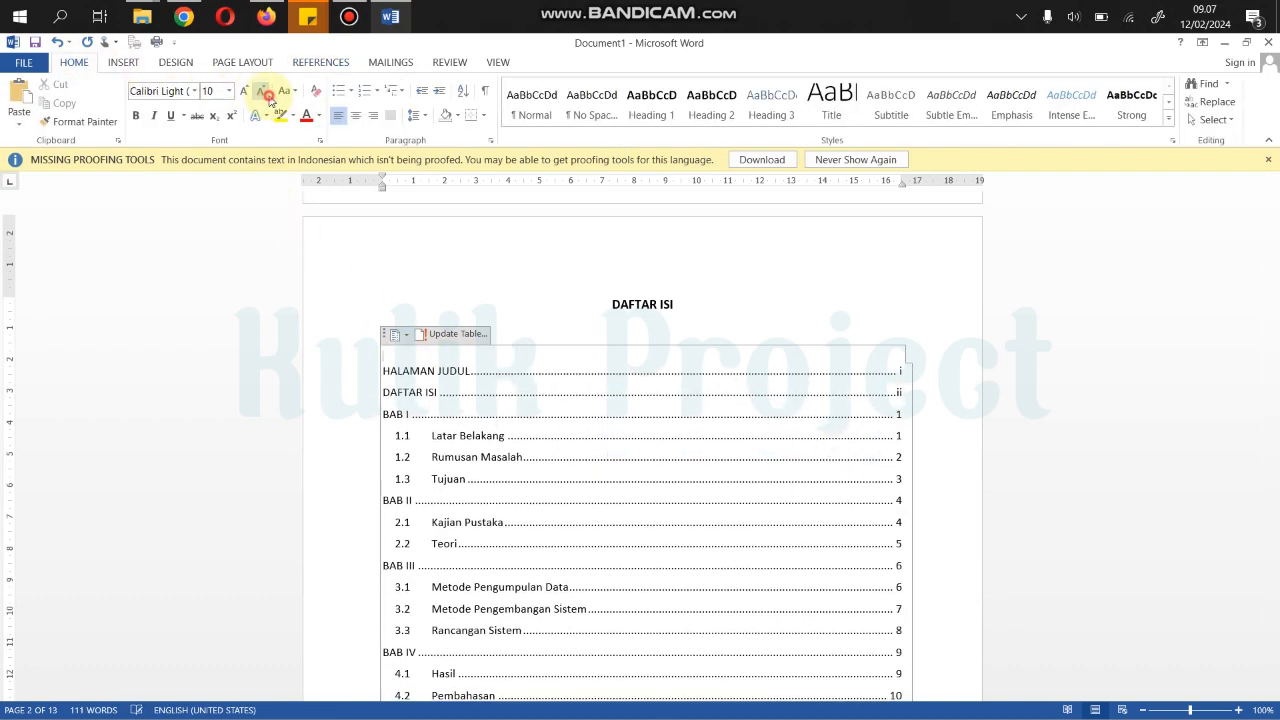
left_click(267, 96)
left_click(267, 96)
scroll(717, 577, "down", 9)
scroll(716, 574, "up", 6)
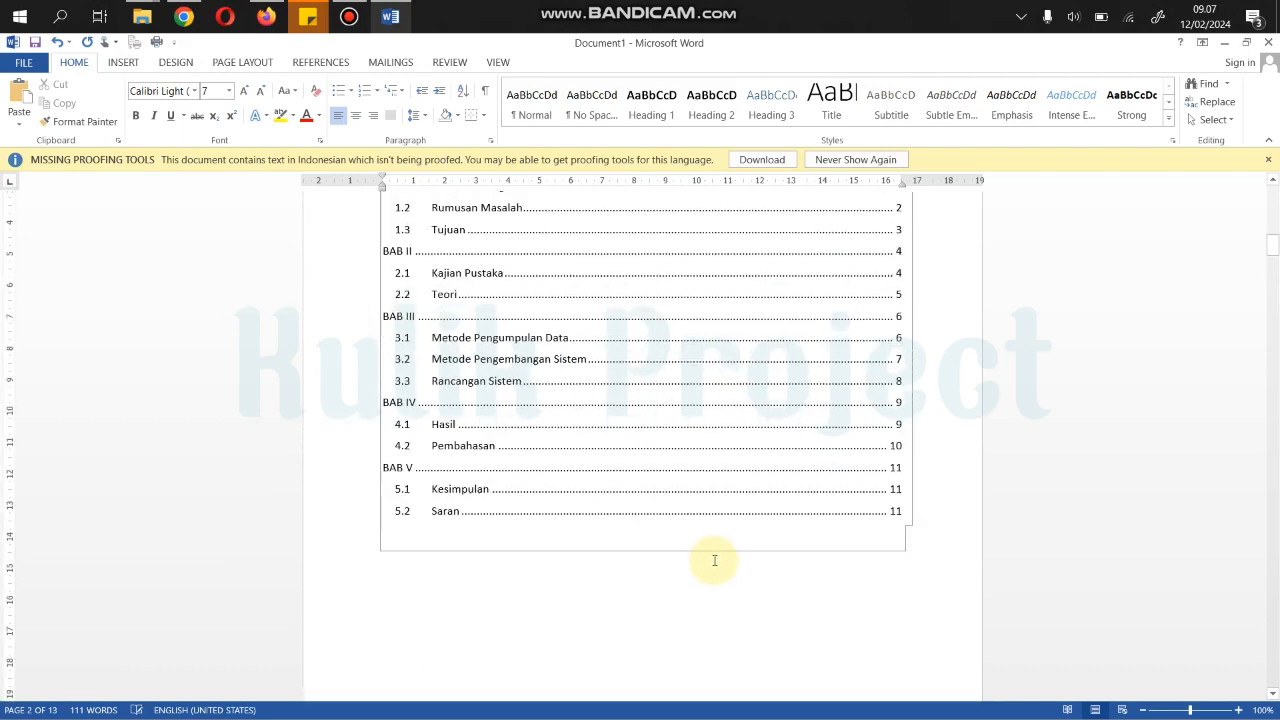
scroll(715, 560, "up", 4)
Step: Make the HALAMAN JUDUL, DAFTAR ISI and BAB I entries in the table of contents bold
left_click(392, 296)
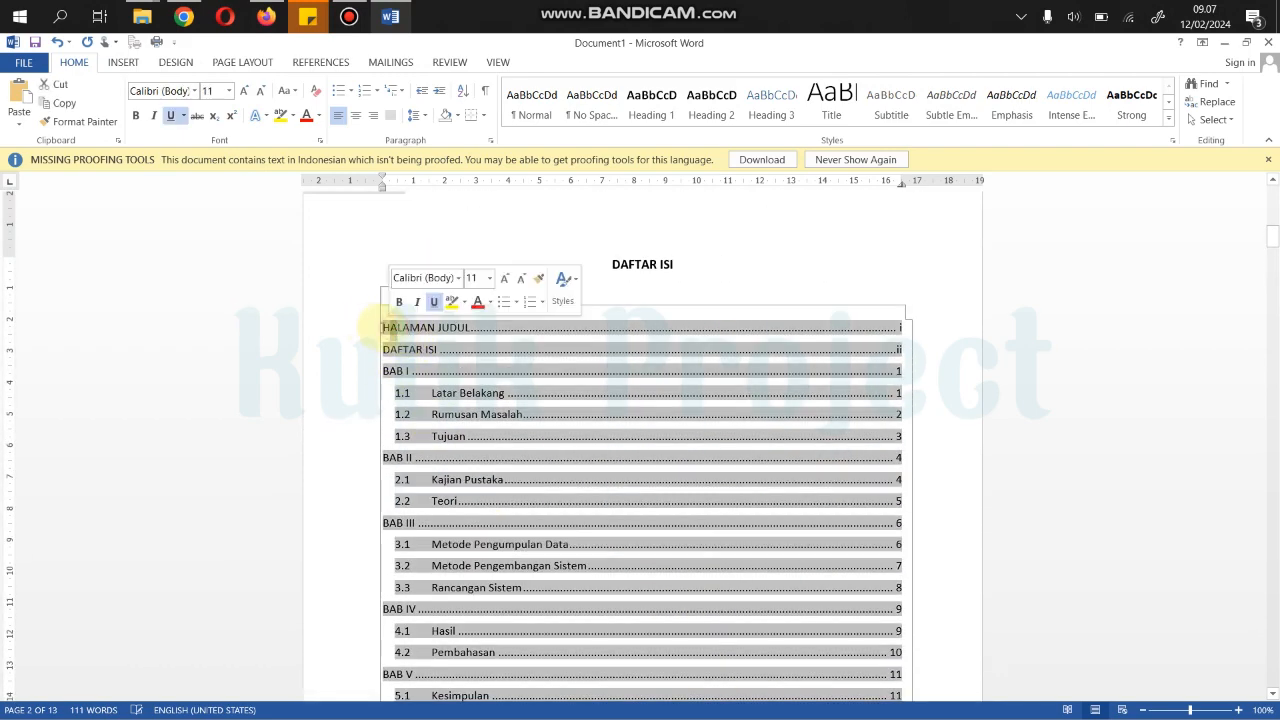
left_click_drag(384, 328, 470, 330)
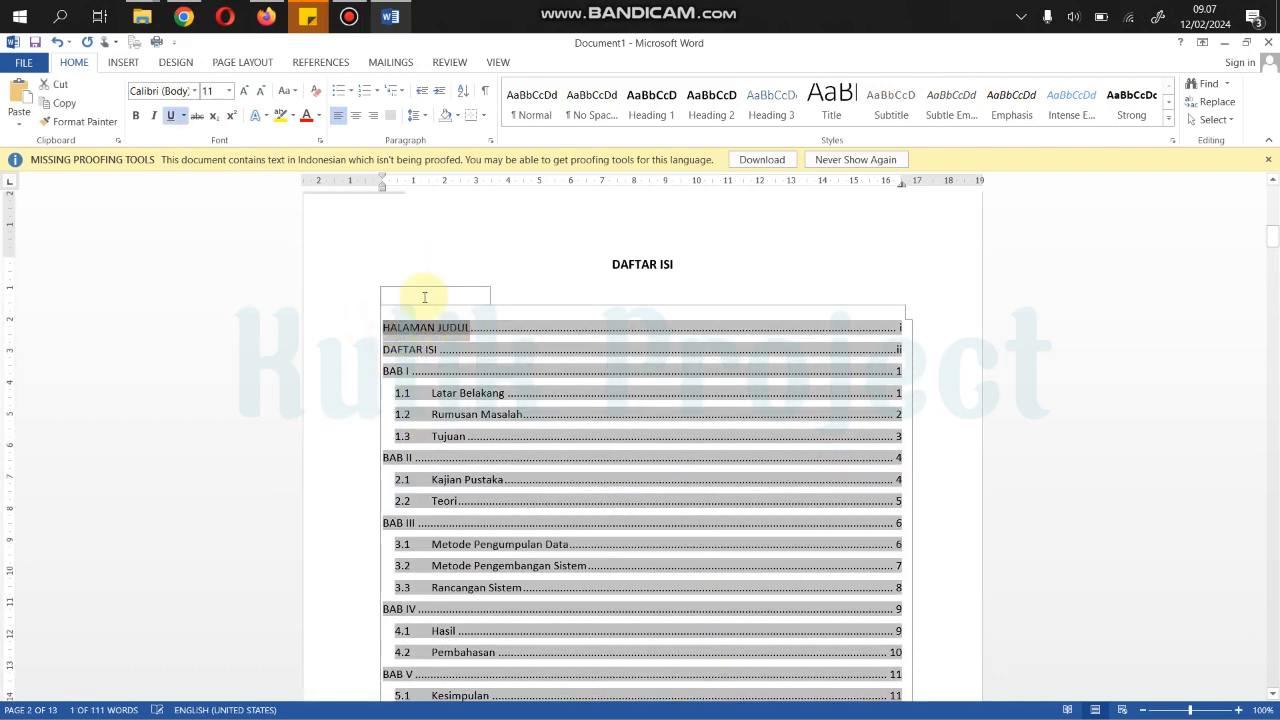
left_click(137, 116)
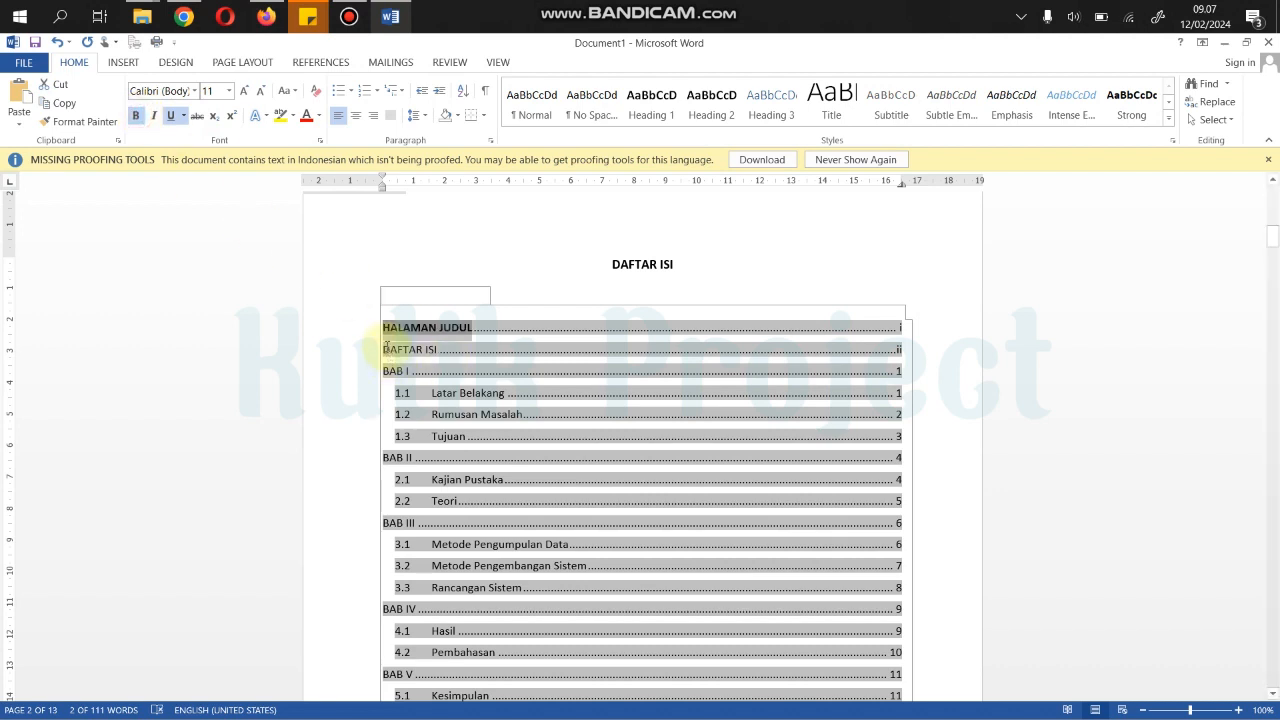
left_click_drag(386, 347, 409, 372)
left_click(137, 116)
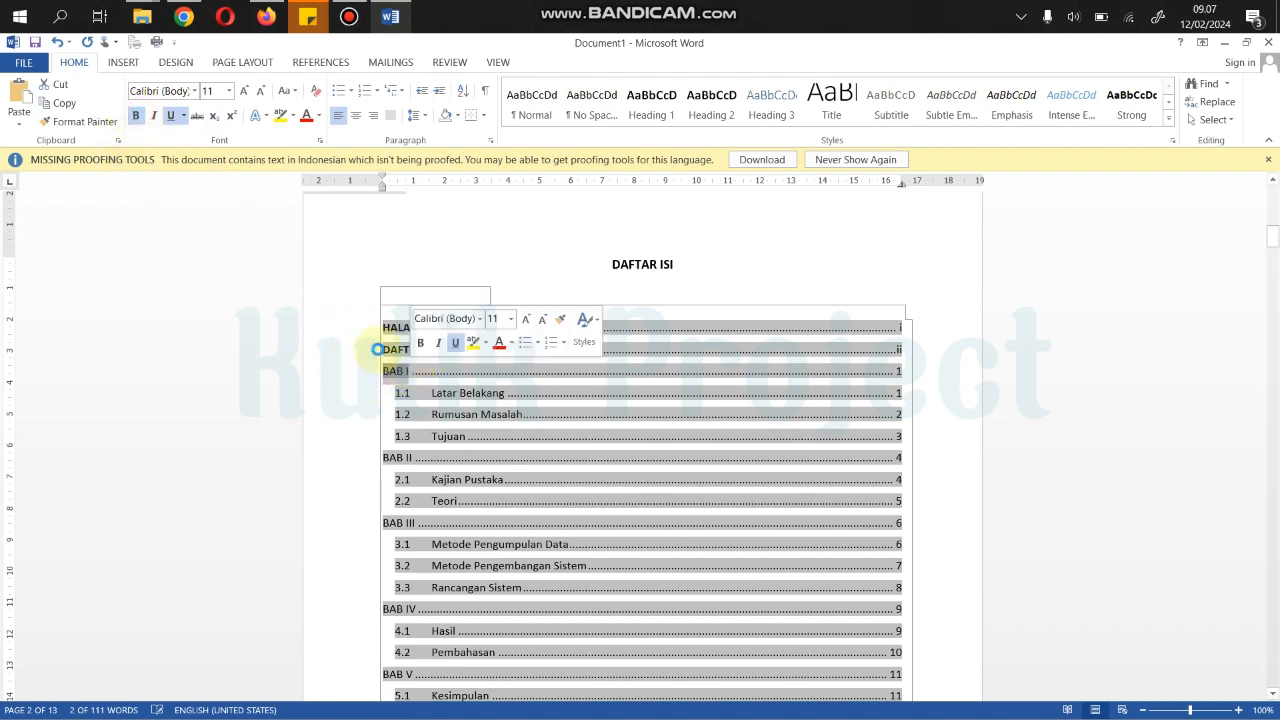
left_click(139, 117)
Step: Make the BAB II, BAB III, BAB IV and BAB V entries in the table of contents bold
left_click_drag(382, 457, 412, 458)
left_click(136, 116)
scroll(266, 370, "down", 2)
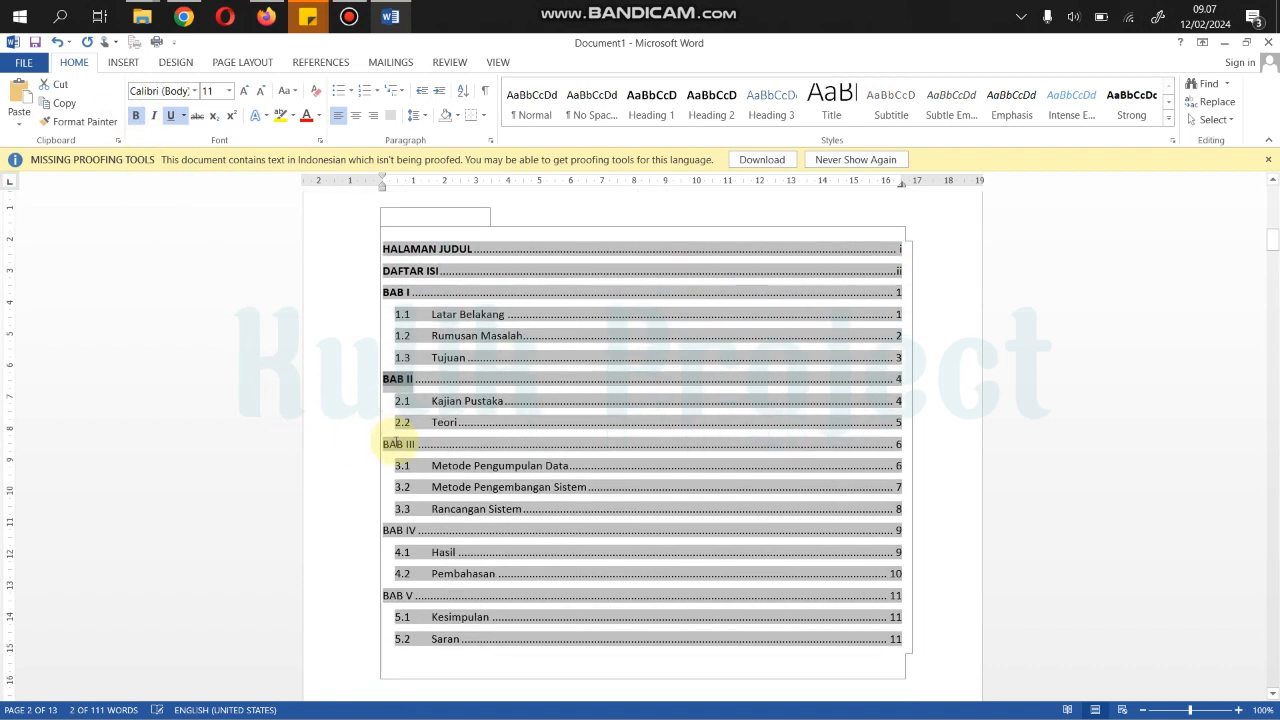
left_click(381, 442)
left_click(136, 116)
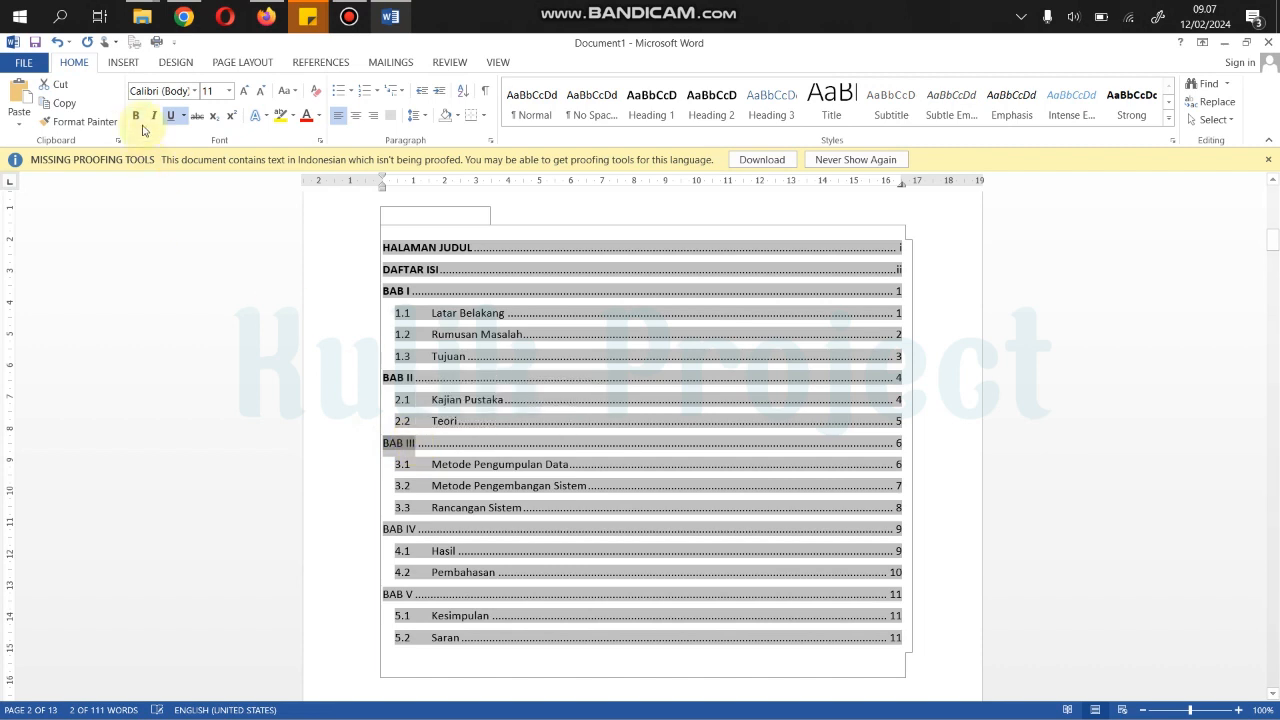
left_click_drag(383, 528, 416, 529)
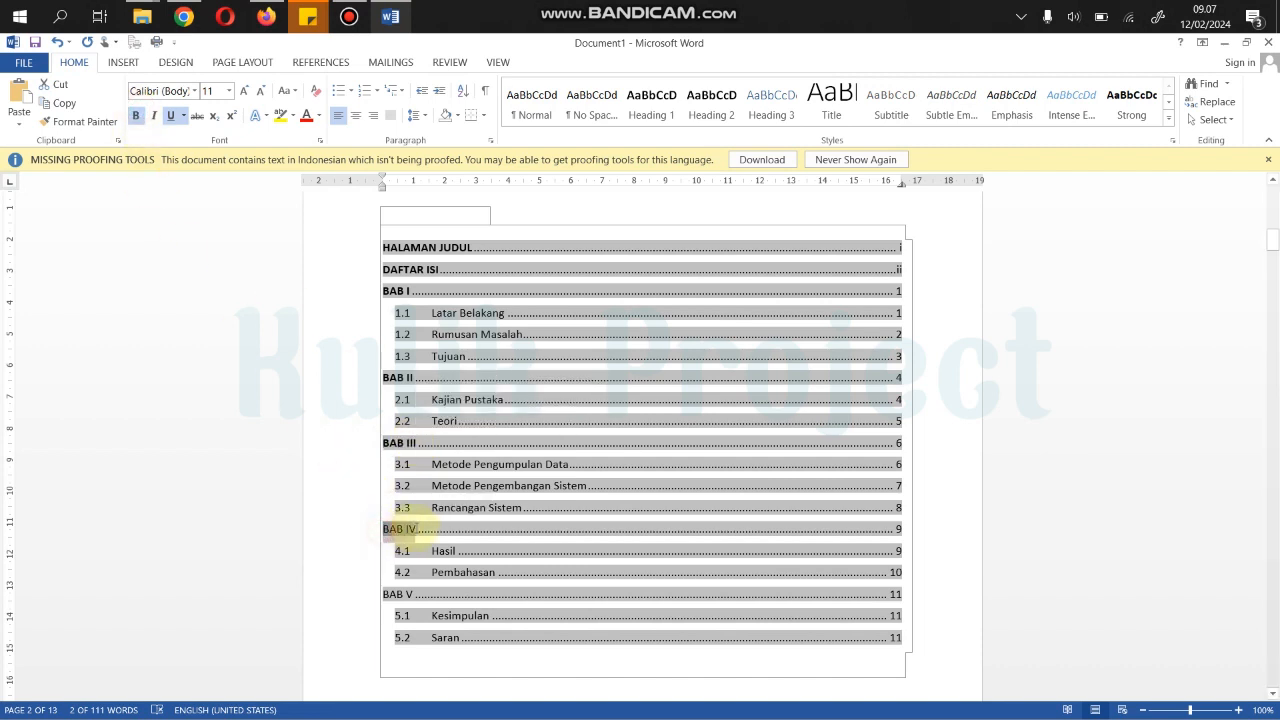
left_click(136, 116)
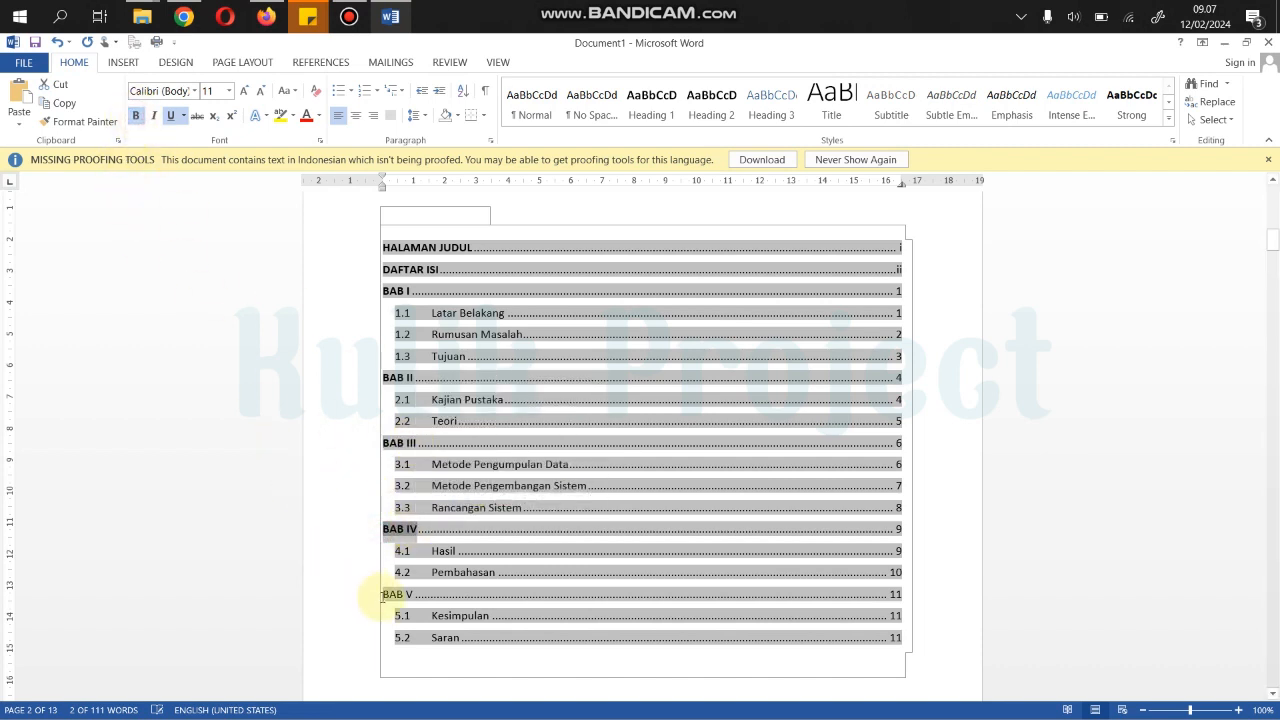
left_click_drag(383, 594, 413, 595)
left_click(137, 117)
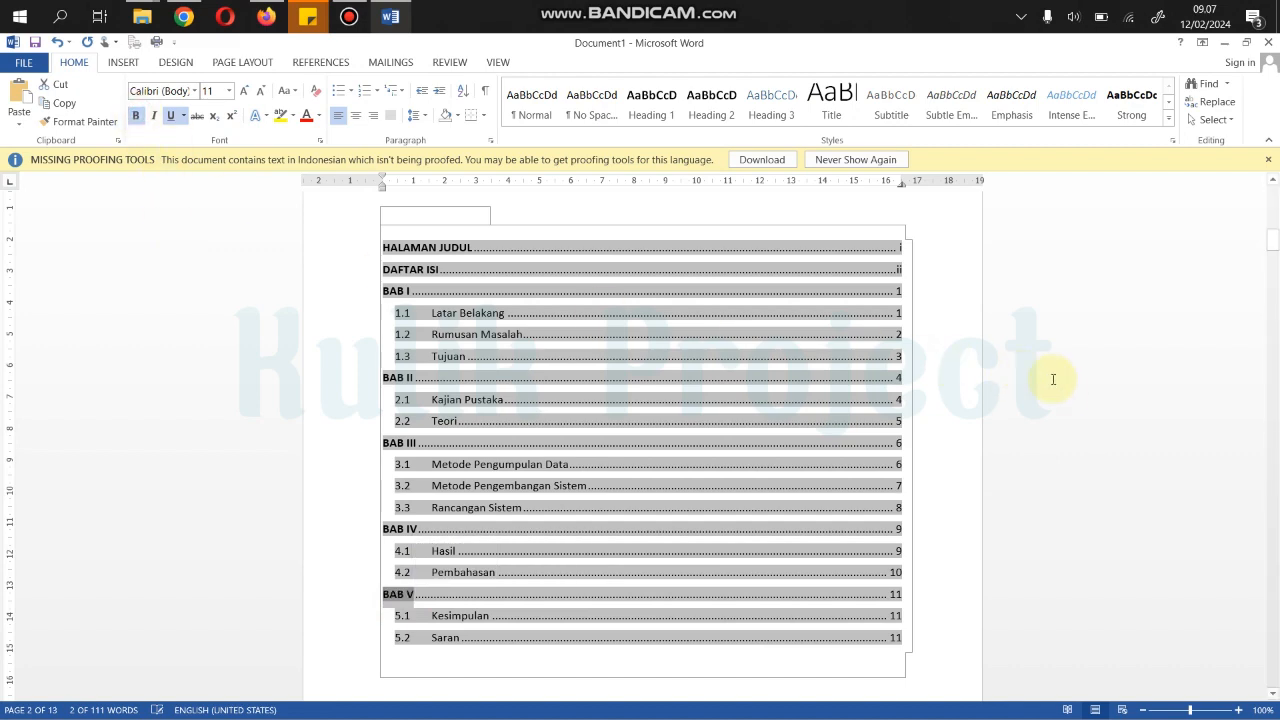
left_click(1054, 390)
Step: Compare the page numbers listed in the table of contents with the footer numbers from the first page through BAB I
scroll(997, 374, "up", 4)
left_click(797, 357)
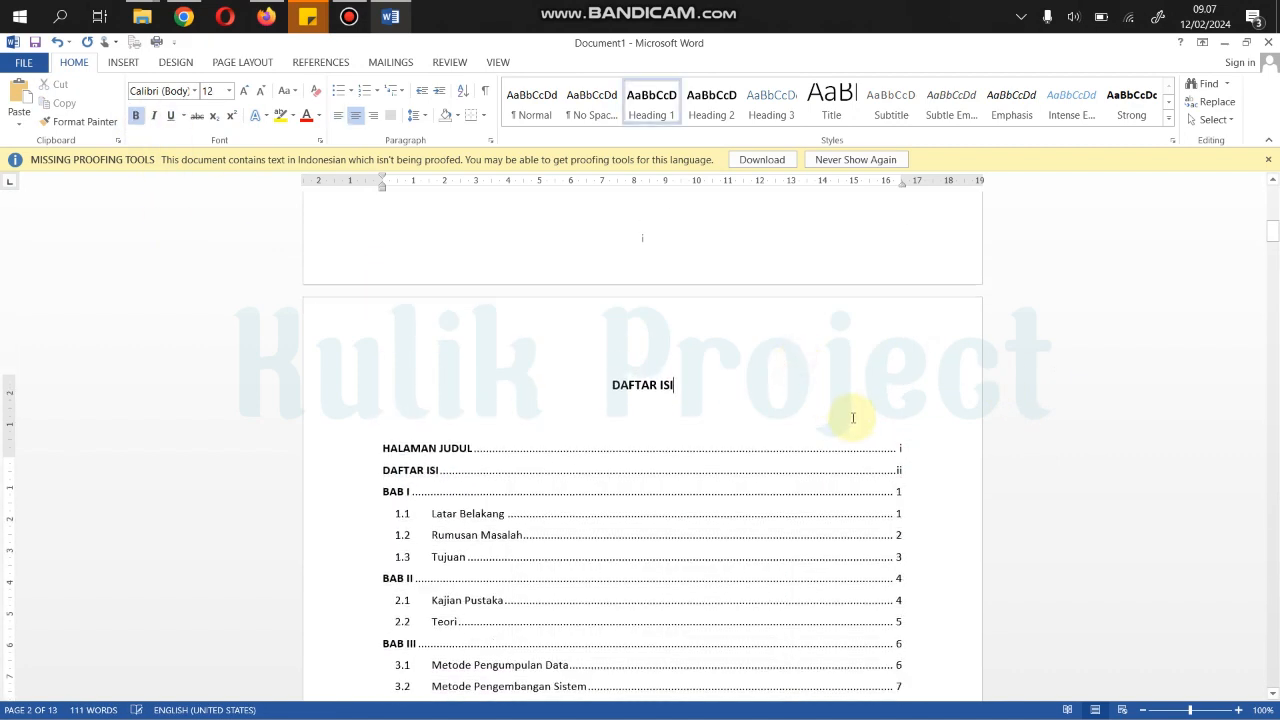
scroll(849, 414, "up", 10)
scroll(720, 400, "down", 10)
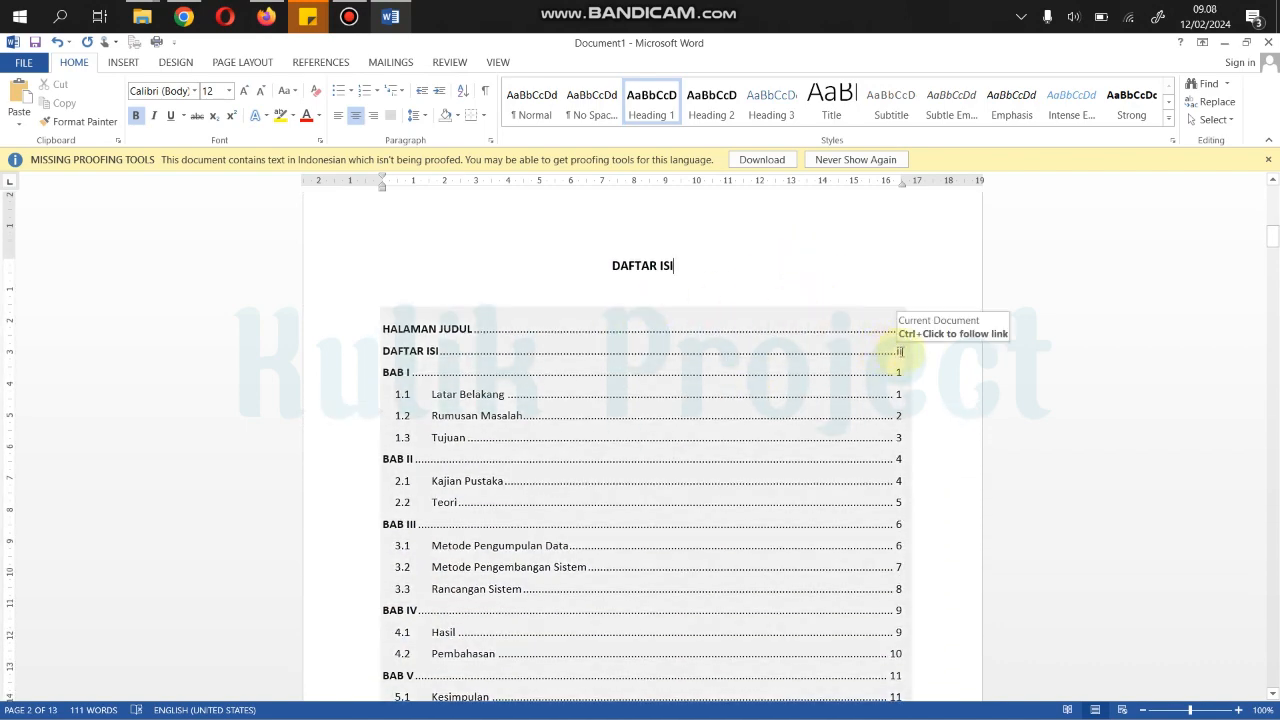
scroll(918, 430, "down", 10)
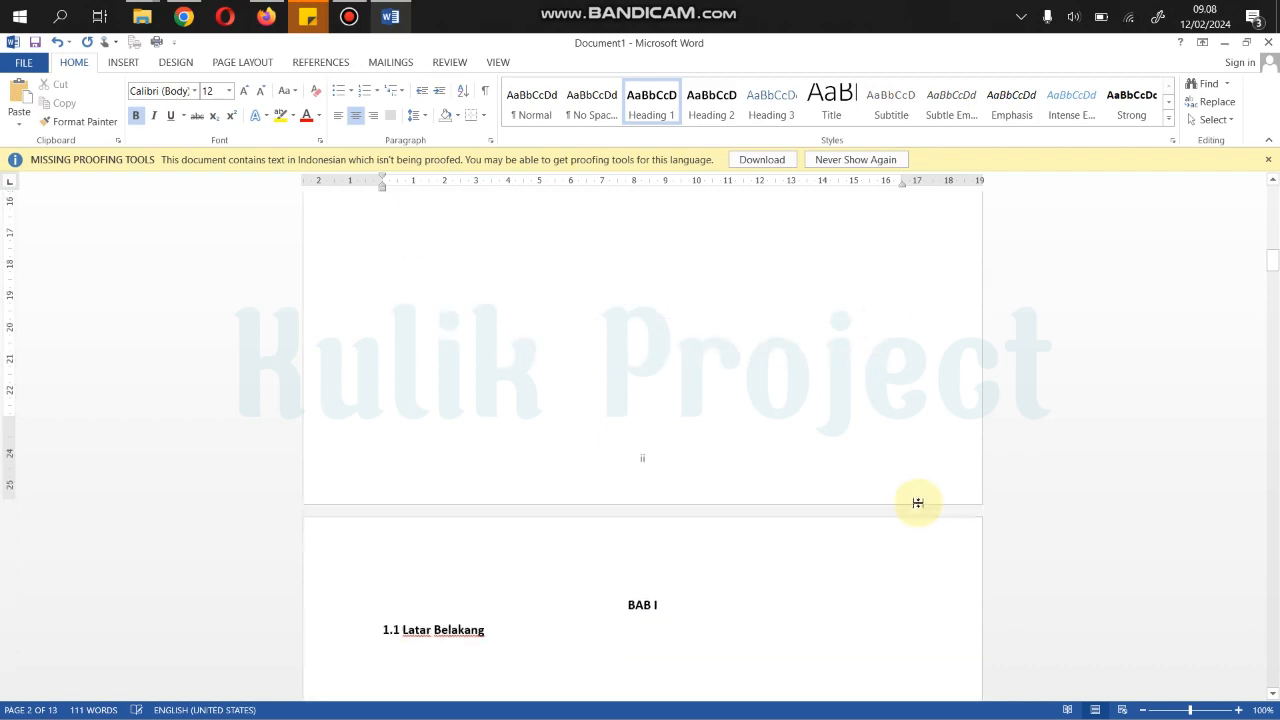
scroll(918, 502, "down", 12)
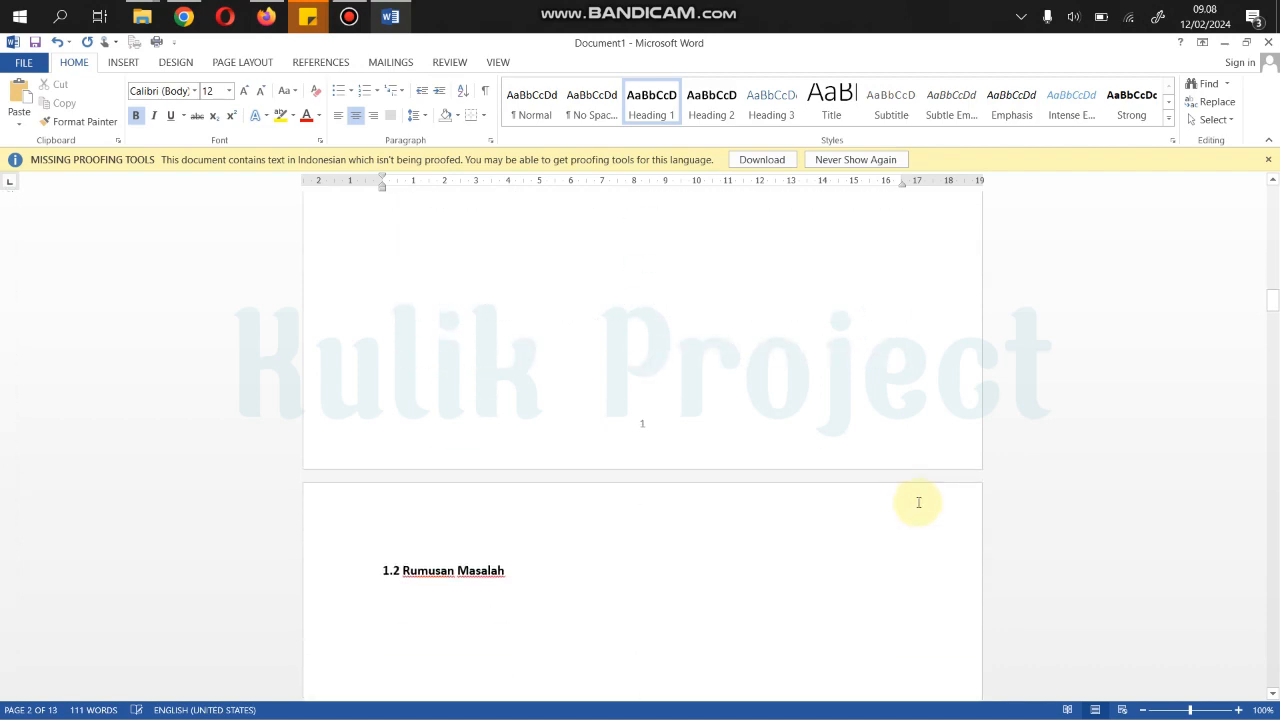
scroll(918, 502, "up", 15)
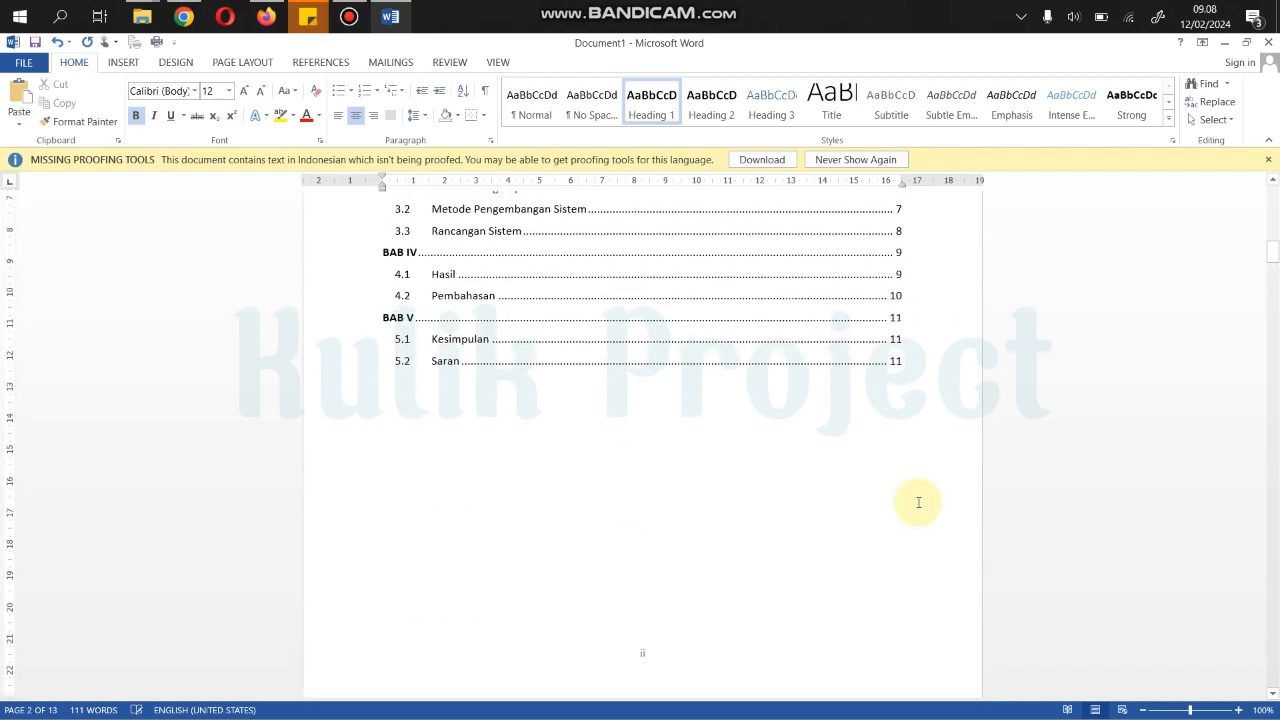
scroll(918, 502, "up", 6)
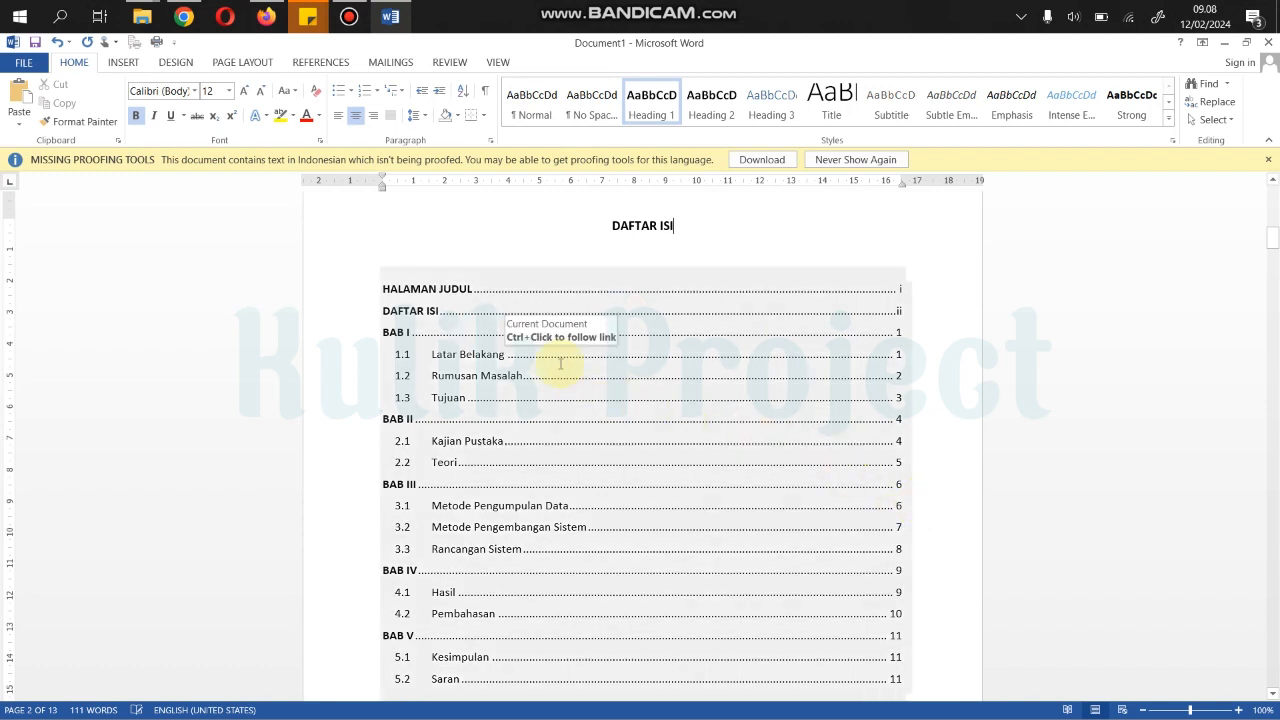
Step: View the table of contents update options for page numbers only or the entire table, then cancel without updating
left_click(560, 363)
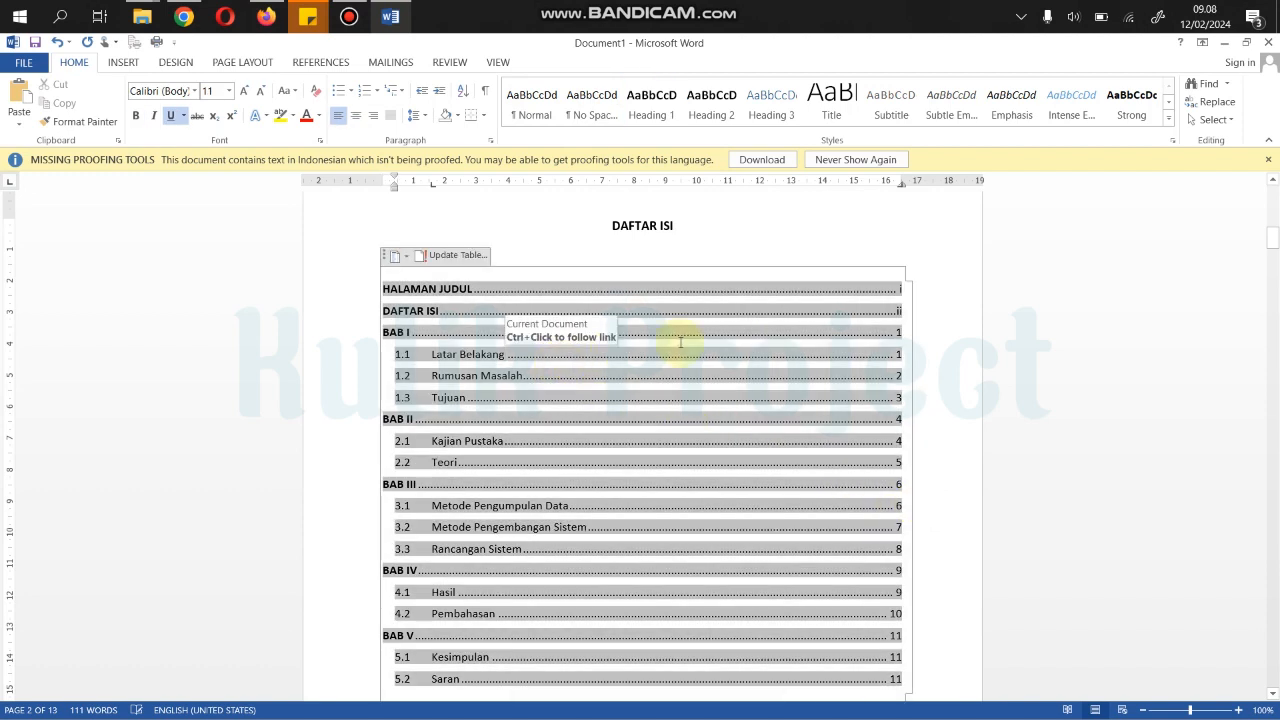
left_click(443, 257)
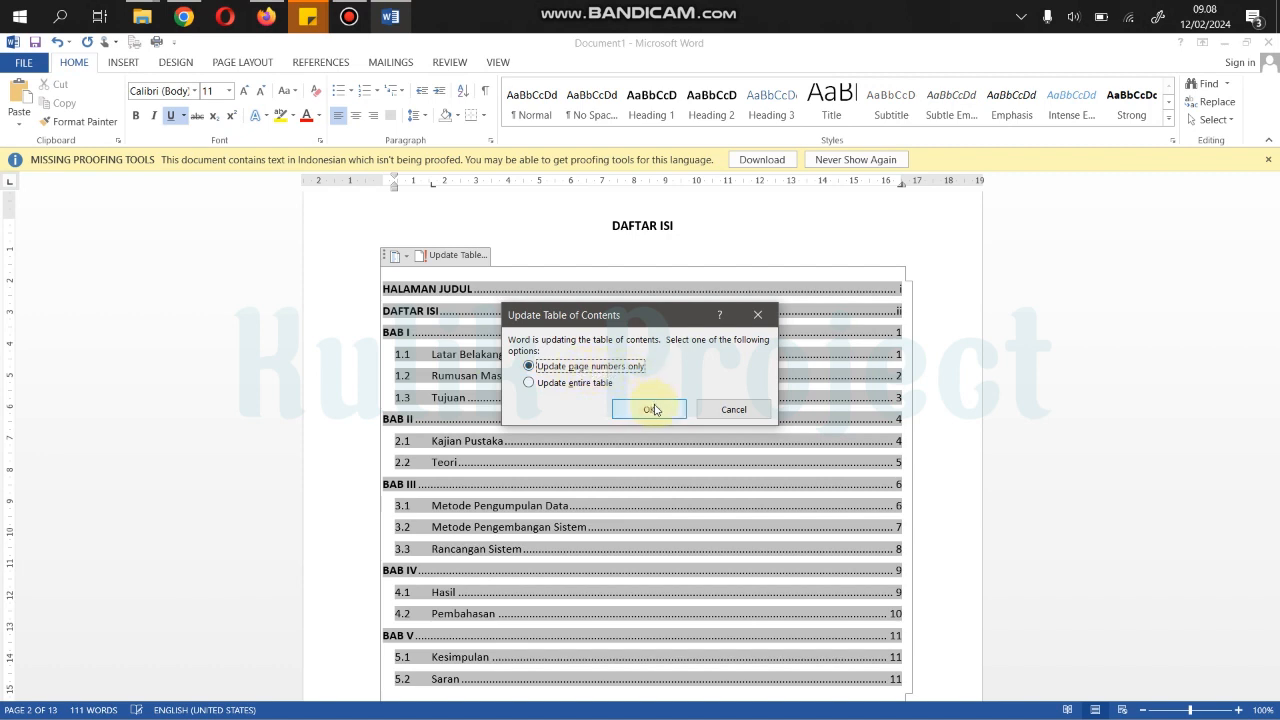
left_click(718, 409)
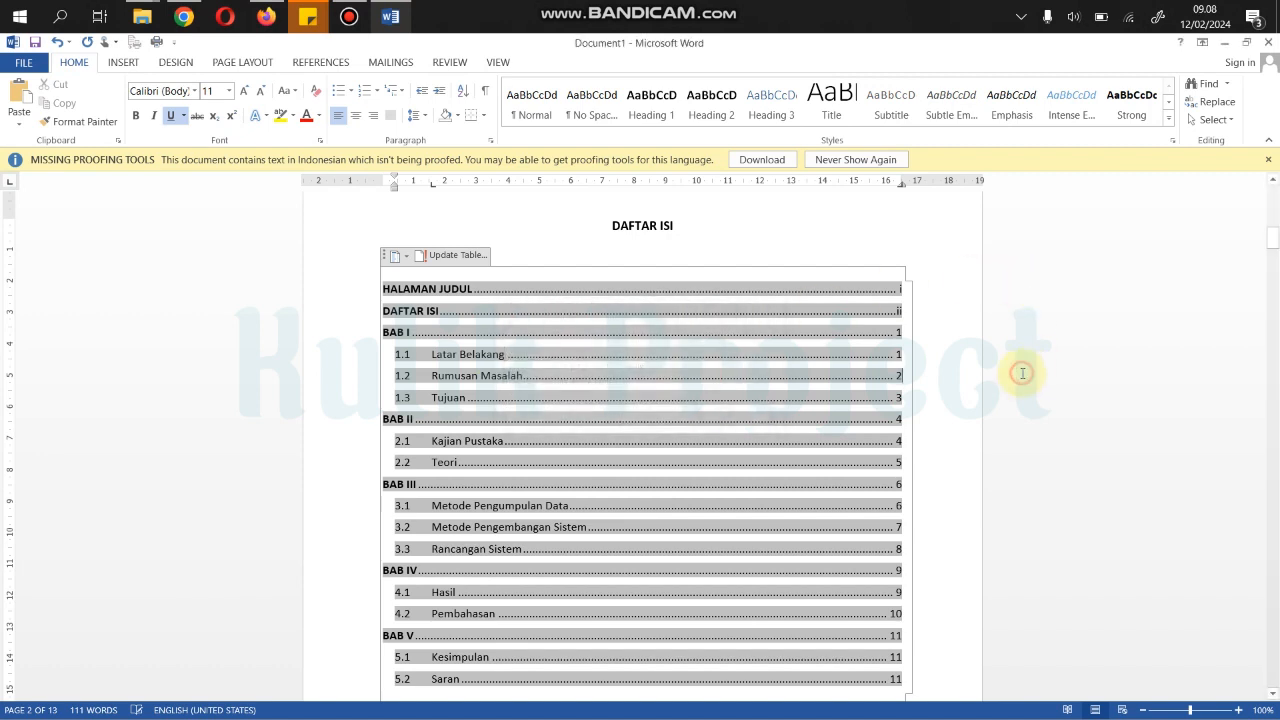